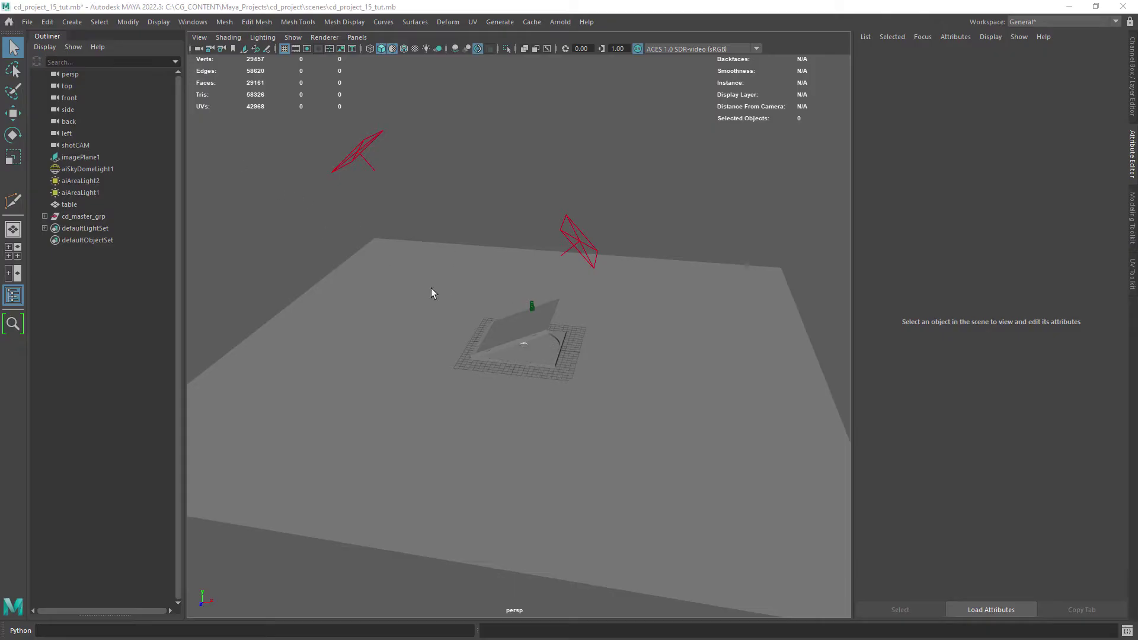
# Step: Turn on the wireframe overlay on shaded objects and hide the cd_master_grp group
pyautogui.keyDown('alt'); pyautogui.moveTo(431, 293); pyautogui.dragTo(541, 346); pyautogui.keyUp('alt')
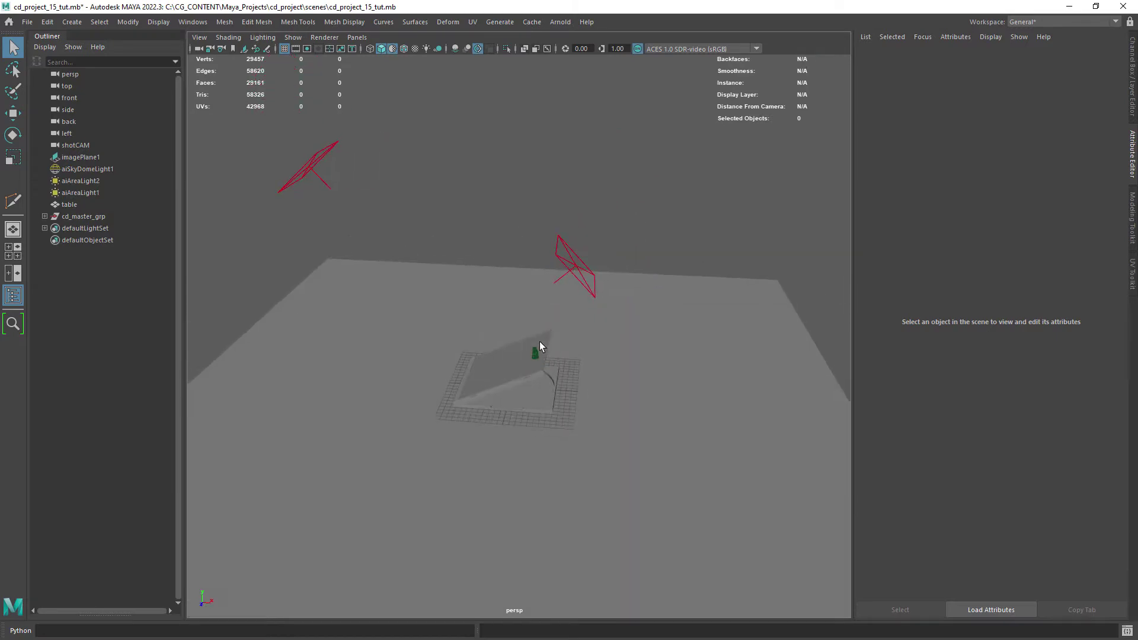
pyautogui.scroll(3, 539, 347)
pyautogui.click(403, 49)
pyautogui.scroll(4, 520, 411)
pyautogui.keyDown('alt'); pyautogui.moveTo(520, 411); pyautogui.dragTo(506, 332, button='middle'); pyautogui.keyUp('alt')
pyautogui.click(95, 217)
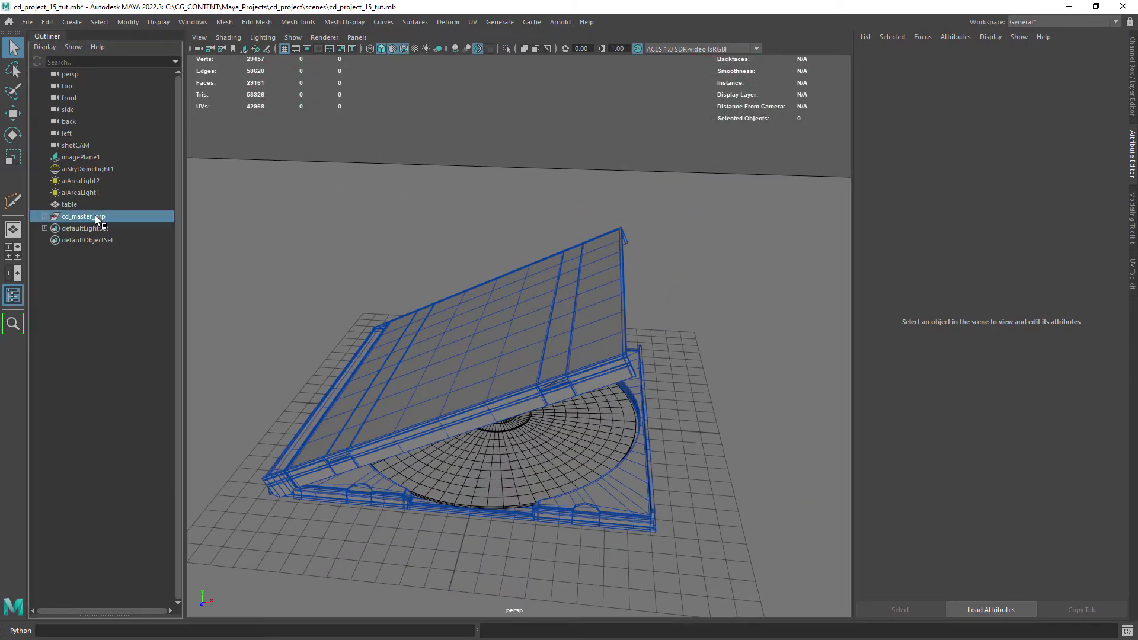
pyautogui.hotkey('ctrl', 'h')
pyautogui.scroll(-8, 622, 257)
# Step: Select the objects in plane_layer to inspect the table plane under the scene
pyautogui.hotkey('ctrl', 'a')
pyautogui.rightClick(1045, 521)
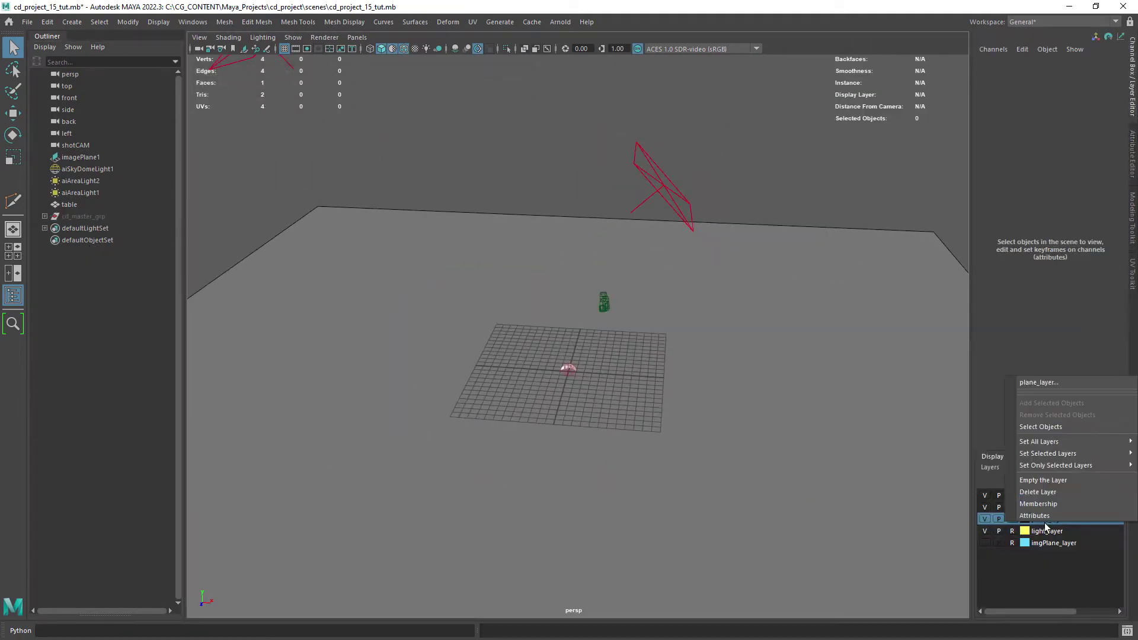
pyautogui.click(1040, 427)
pyautogui.scroll(-7, 628, 292)
pyautogui.keyDown('alt'); pyautogui.moveTo(627, 293); pyautogui.dragTo(649, 319); pyautogui.keyUp('alt')
pyautogui.scroll(5, 676, 414)
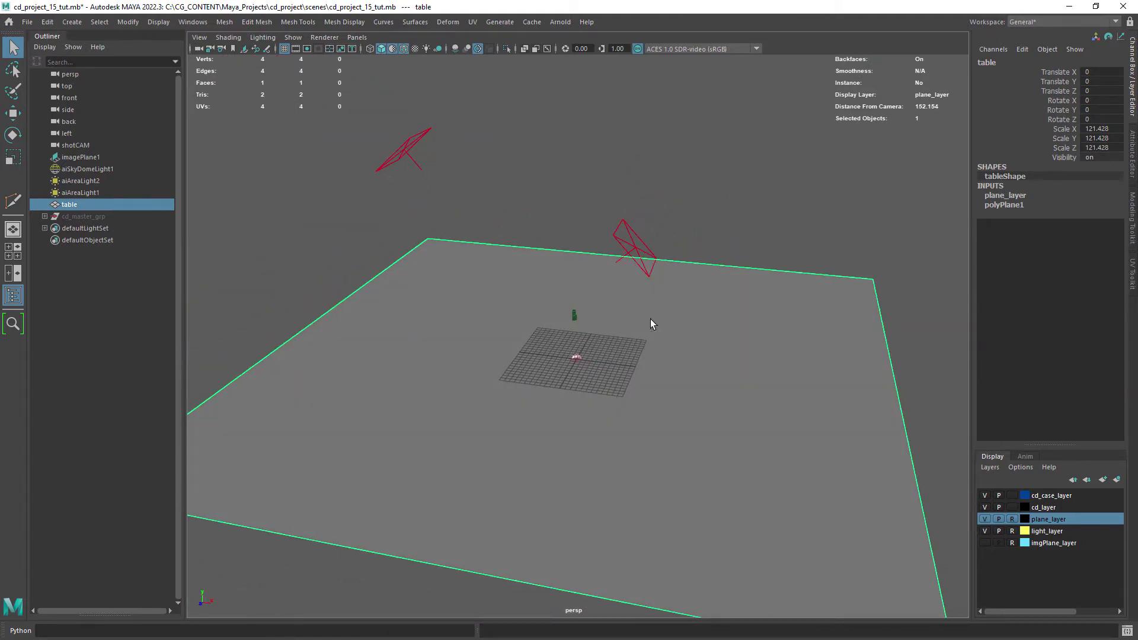
pyautogui.click(721, 232)
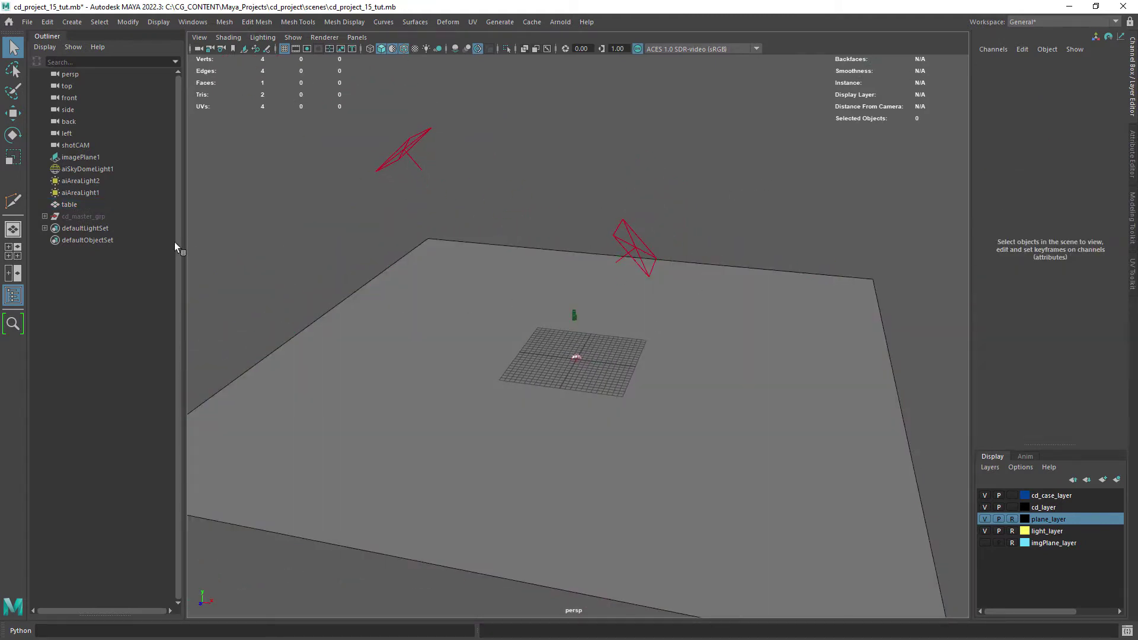
# Step: Examine the exposure, colour temperature and light shape of aiAreaLight1 and aiAreaLight2
pyautogui.click(67, 194)
pyautogui.keyDown('alt'); pyautogui.moveTo(337, 183); pyautogui.dragTo(474, 296); pyautogui.keyUp('alt')
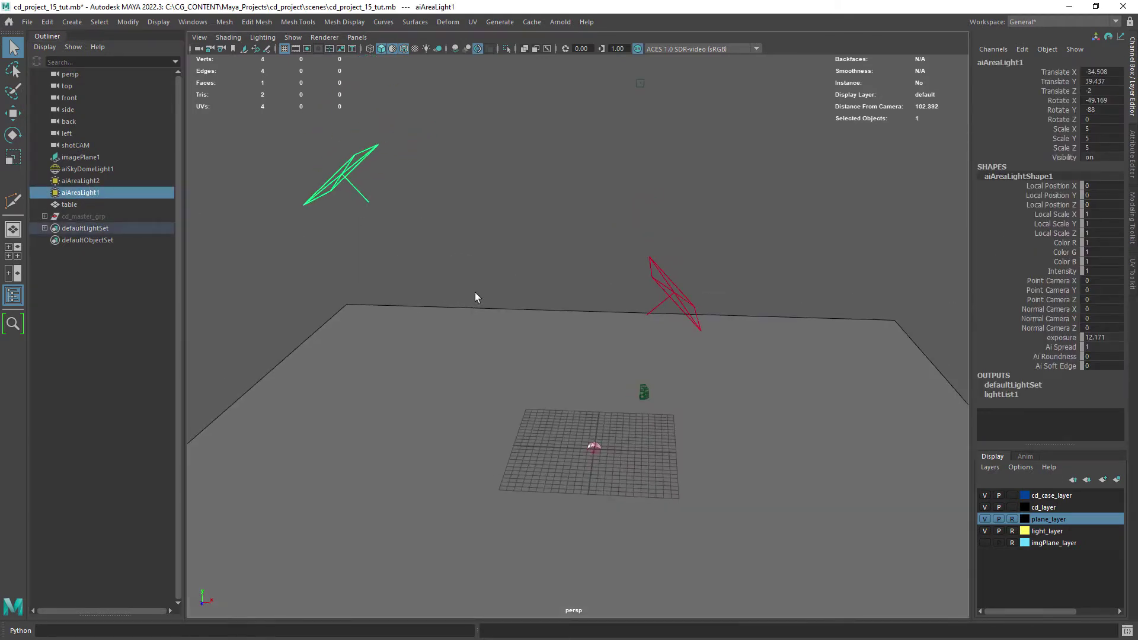
pyautogui.click(1124, 178)
pyautogui.click(946, 58)
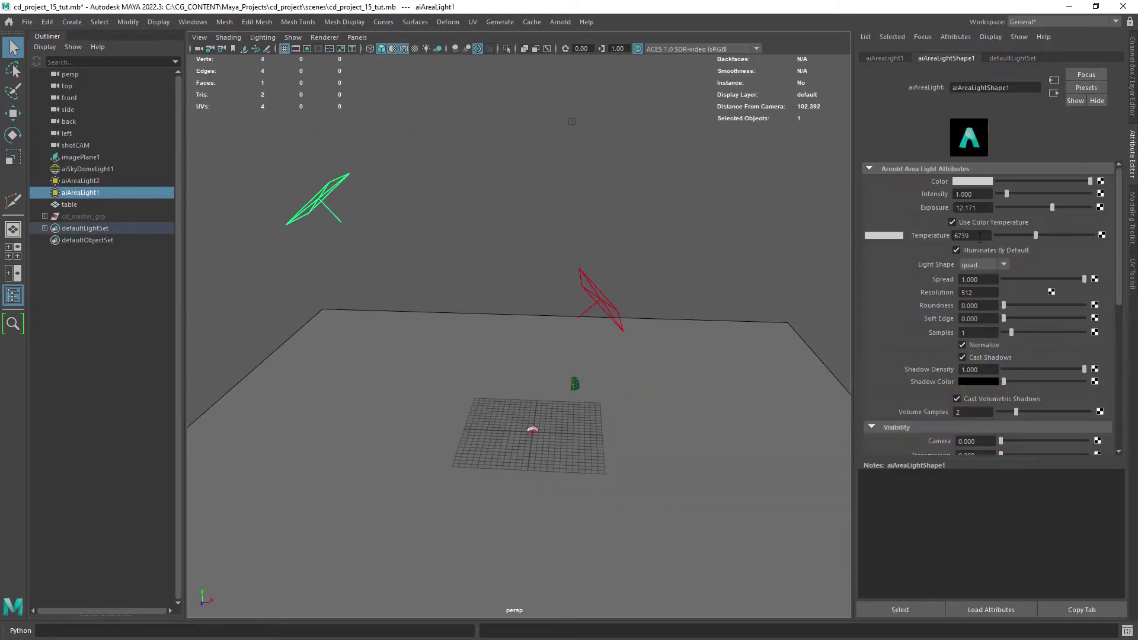
pyautogui.click(586, 272)
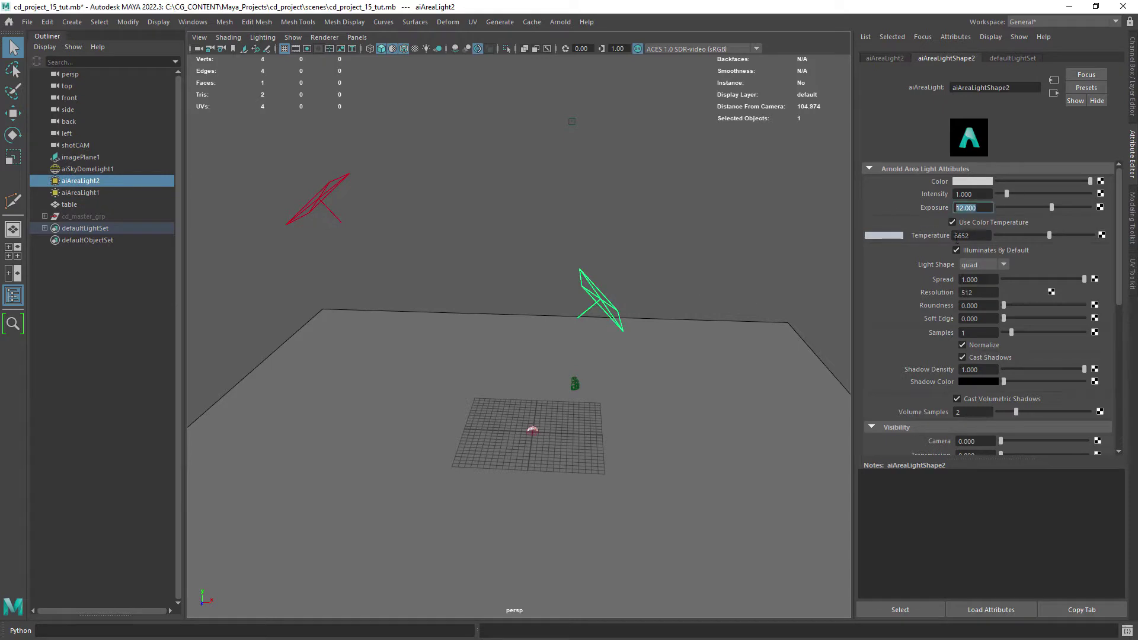
pyautogui.click(984, 264)
pyautogui.click(984, 264)
pyautogui.keyDown('alt'); pyautogui.moveTo(453, 297); pyautogui.dragTo(329, 303, button='right'); pyautogui.keyUp('alt')
# Step: Frame aiSkyDomeLight1 and examine its resolution and the HDRI file texture connected to its colour
pyautogui.click(101, 169)
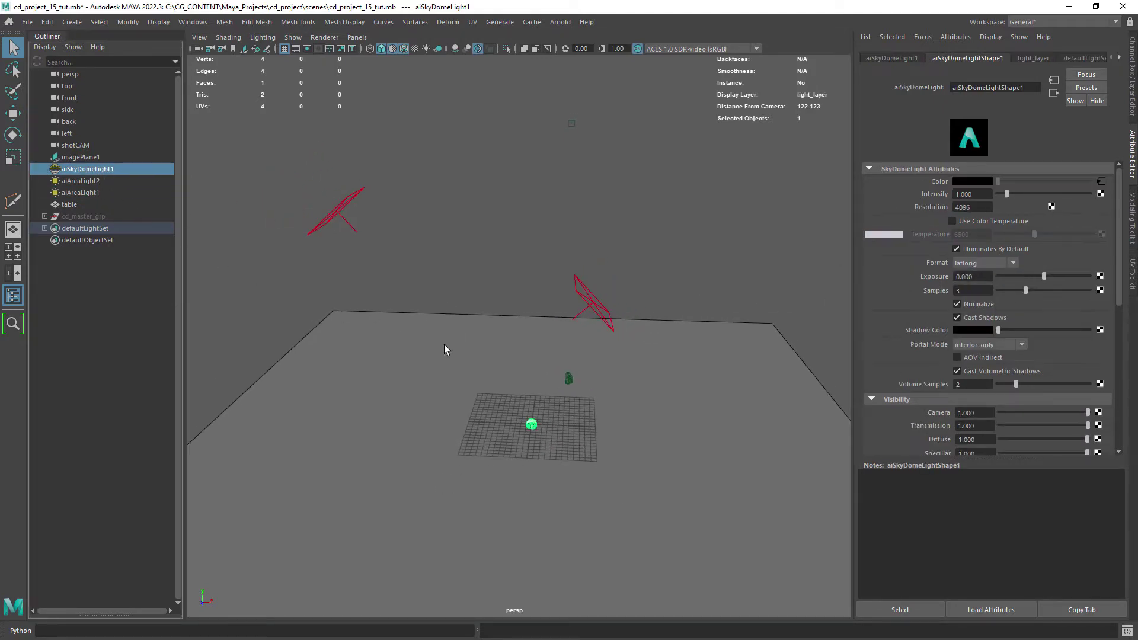
pyautogui.keyDown('alt'); pyautogui.moveTo(537, 301); pyautogui.dragTo(576, 410, button='right'); pyautogui.keyUp('alt')
pyautogui.press('f')
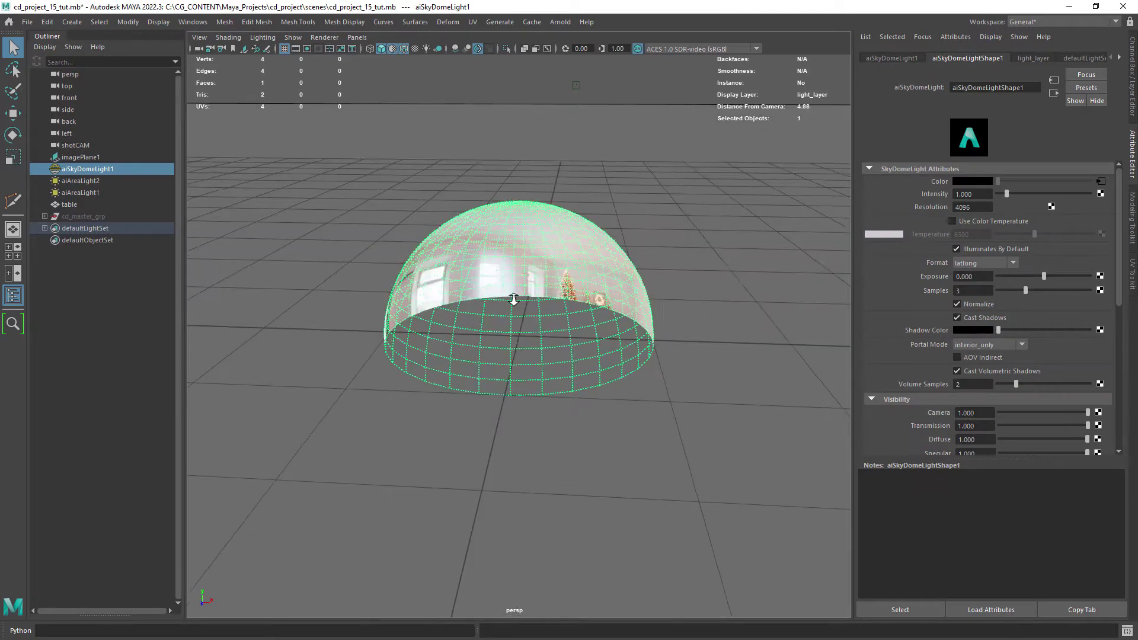
pyautogui.keyDown('alt'); pyautogui.moveTo(511, 302); pyautogui.dragTo(560, 401, button='right'); pyautogui.keyUp('alt')
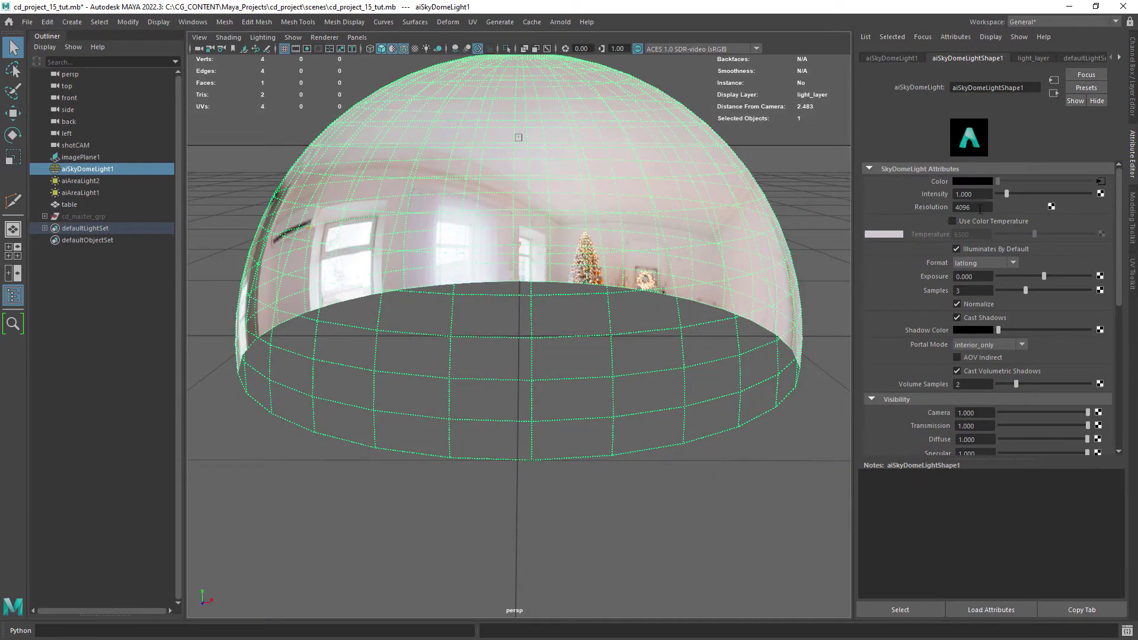
pyautogui.moveTo(980, 209); pyautogui.dragTo(952, 207)
pyautogui.click(1100, 182)
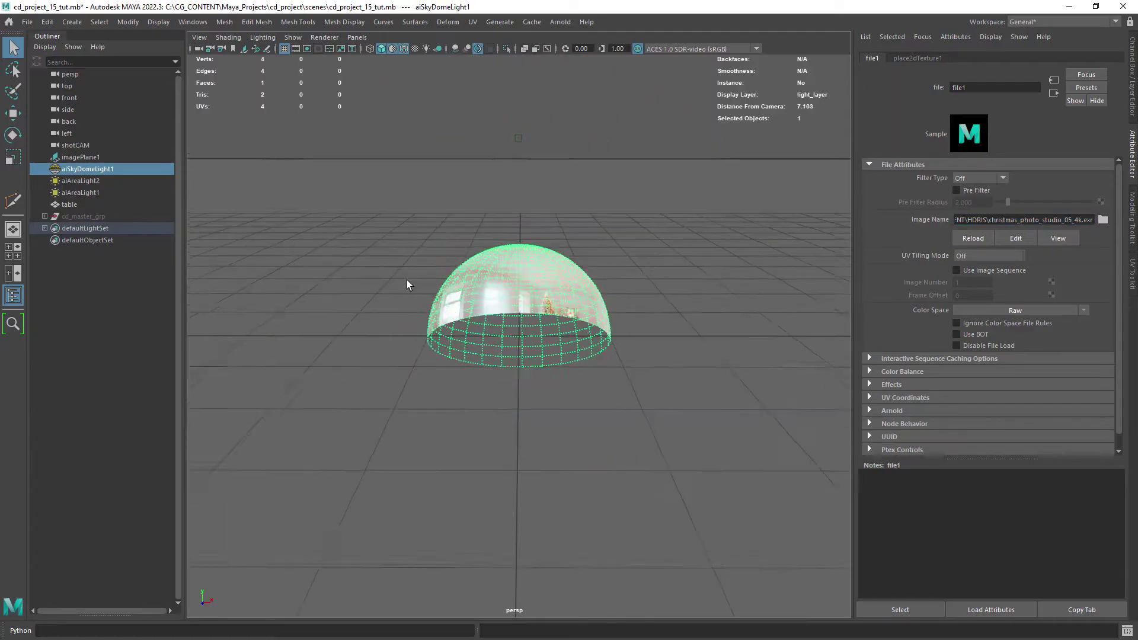
pyautogui.scroll(-15, 455, 249)
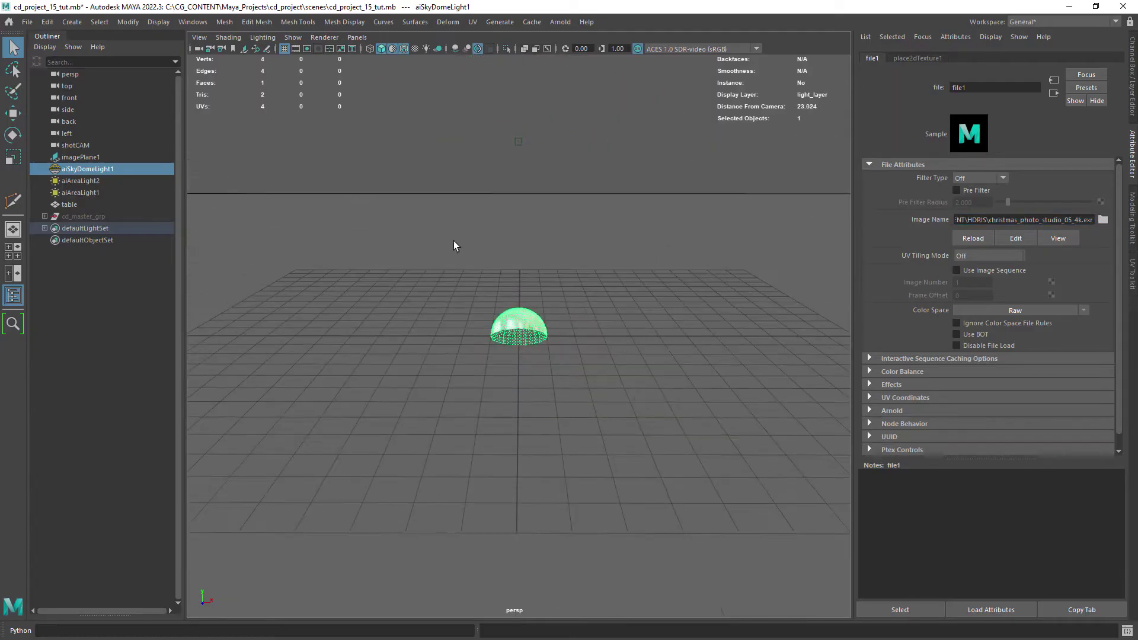
# Step: Look through the shotCAM camera and return to the perspective view with nothing selected
pyautogui.click(538, 216)
pyautogui.keyDown('alt'); pyautogui.moveTo(538, 215); pyautogui.dragTo(533, 264); pyautogui.keyUp('alt')
pyautogui.click(538, 233)
pyautogui.rightClick(198, 48)
pyautogui.click(223, 103)
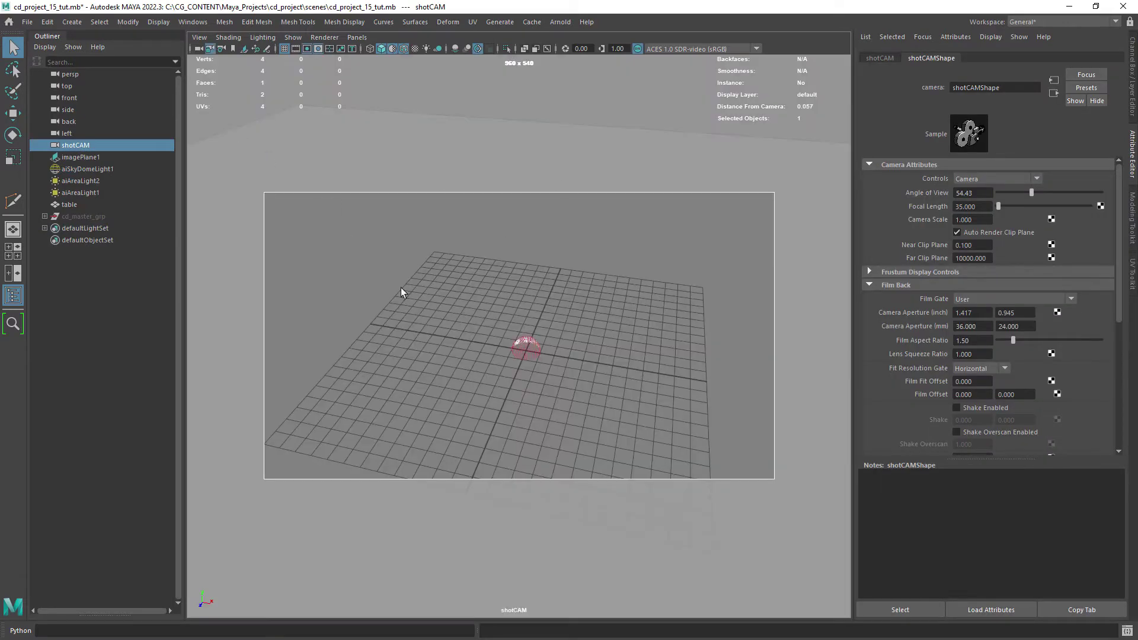
pyautogui.press('space')
pyautogui.scroll(-3, 488, 226)
pyautogui.keyDown('alt'); pyautogui.moveTo(488, 226); pyautogui.dragTo(448, 233); pyautogui.keyUp('alt')
pyautogui.click(448, 233)
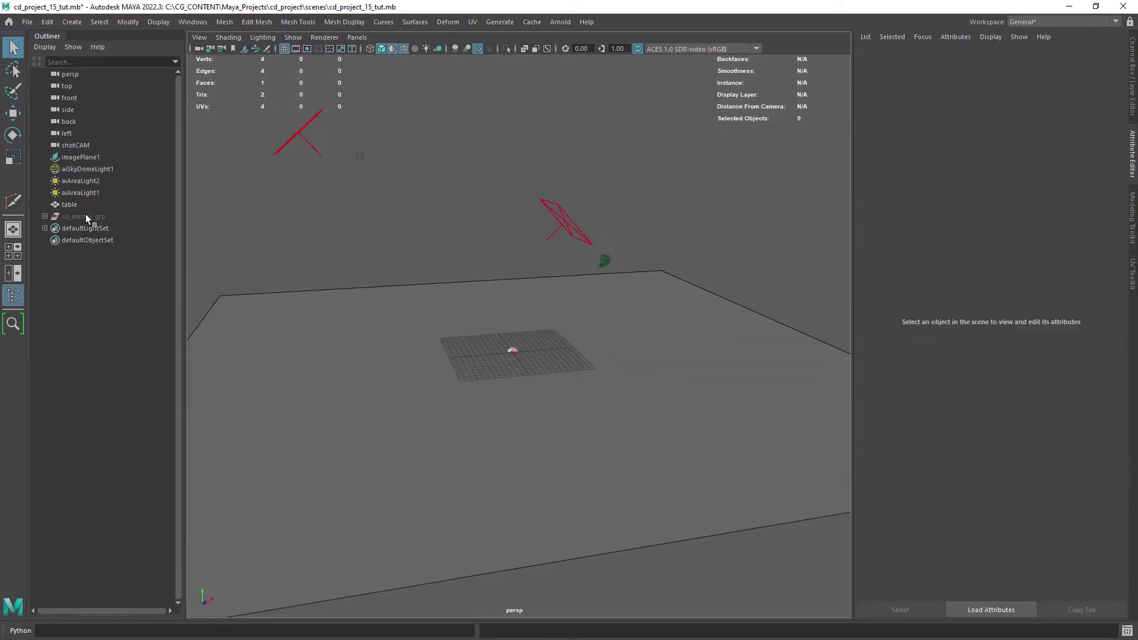
# Step: Unhide cd_master_grp, expand it and hide its cd_case_grp child so only the disc shows
pyautogui.click(83, 215)
pyautogui.hotkey('shift', 'h')
pyautogui.click(44, 217)
pyautogui.click(83, 240)
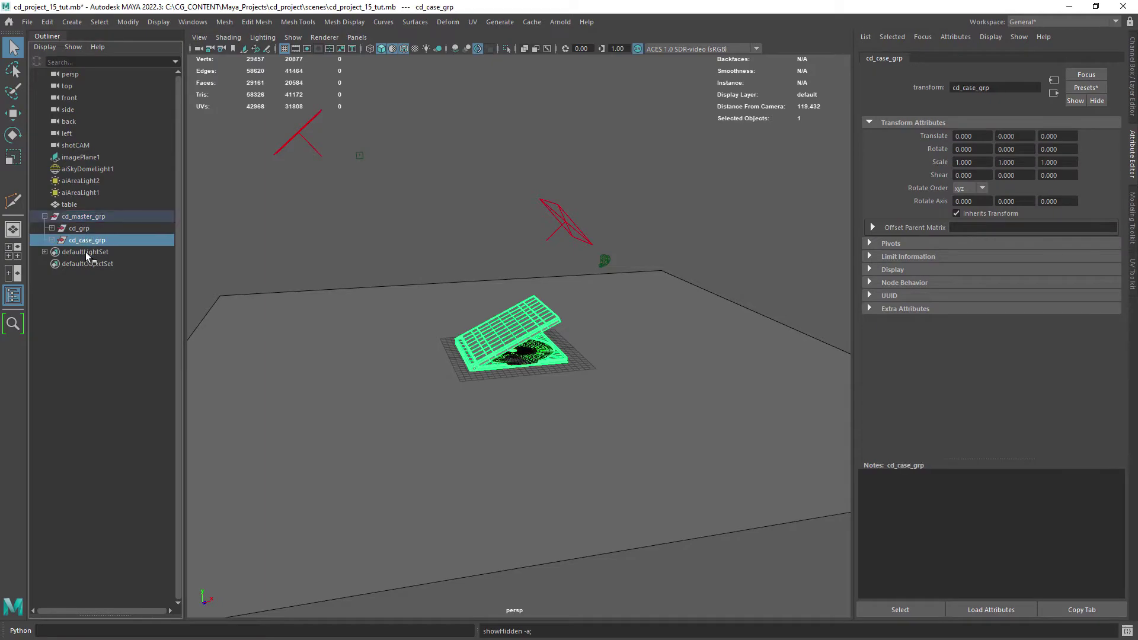
pyautogui.hotkey('ctrl', 'h')
pyautogui.scroll(5, 457, 304)
pyautogui.keyDown('alt'); pyautogui.moveTo(523, 343); pyautogui.dragTo(553, 287); pyautogui.keyUp('alt')
pyautogui.scroll(6, 553, 287)
# Step: Preview the outer disc cd_out as a smoothed mesh and frame it in the perspective view
pyautogui.click(566, 419)
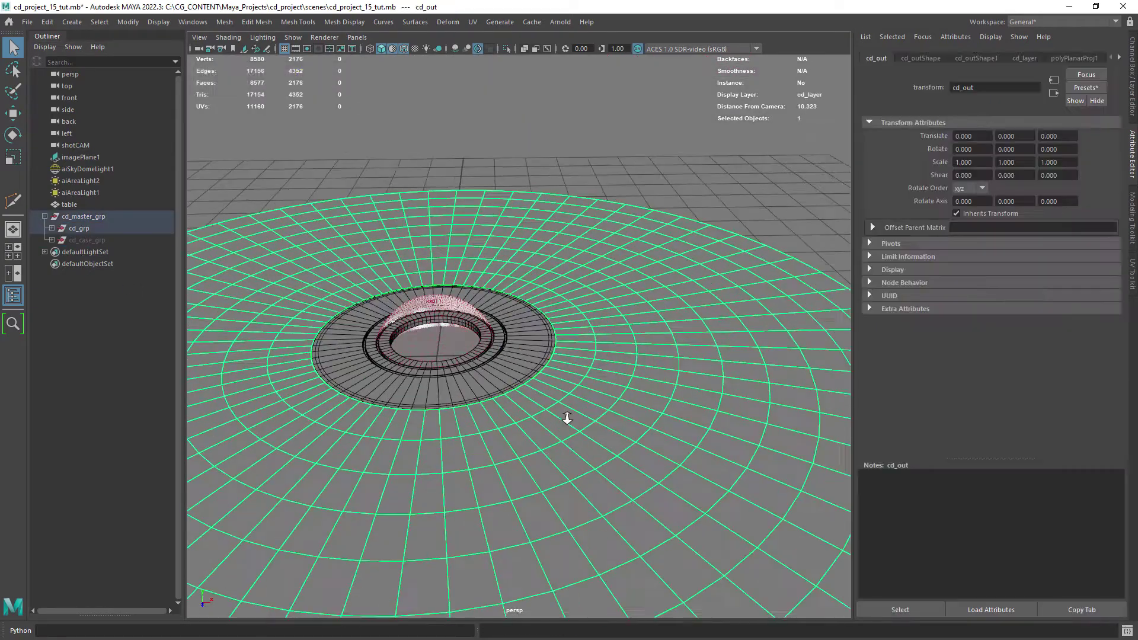
pyautogui.scroll(-4, 533, 331)
pyautogui.press('space')
pyautogui.press('space')
pyautogui.keyDown('alt'); pyautogui.moveTo(448, 370); pyautogui.dragTo(510, 299, button='middle'); pyautogui.keyUp('alt')
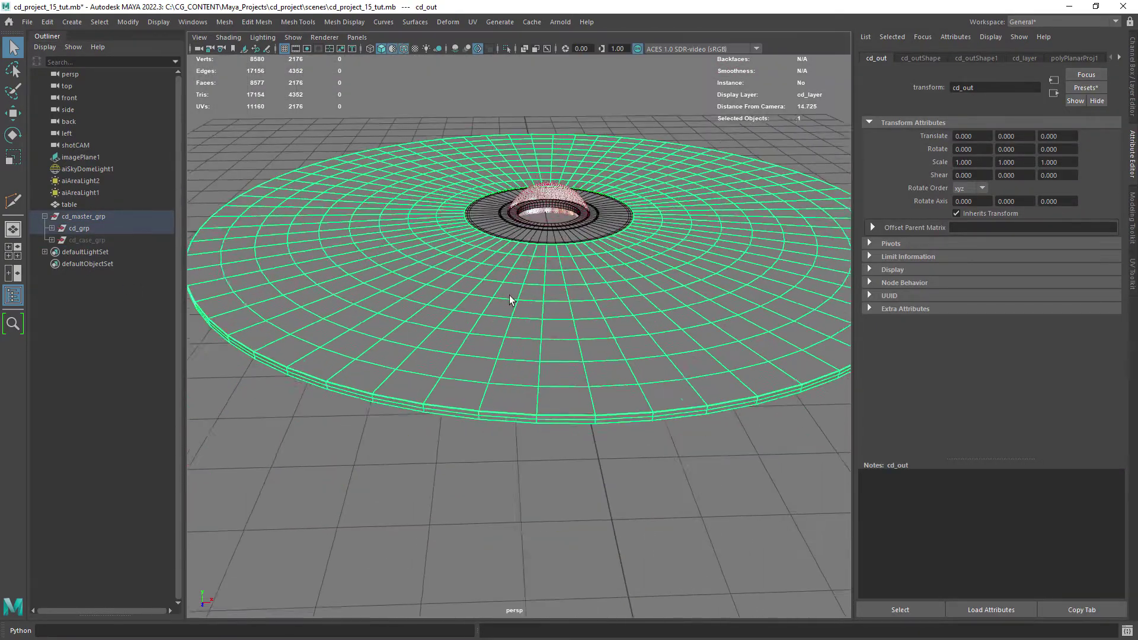
pyautogui.keyDown('alt'); pyautogui.moveTo(510, 300); pyautogui.dragTo(406, 416, button='right'); pyautogui.keyUp('alt')
pyautogui.keyDown('alt'); pyautogui.moveTo(406, 416); pyautogui.dragTo(462, 332, button='middle'); pyautogui.keyUp('alt')
pyautogui.keyDown('alt'); pyautogui.moveTo(462, 331); pyautogui.dragTo(498, 315, button='right'); pyautogui.keyUp('alt')
pyautogui.press('3')
pyautogui.press('f')
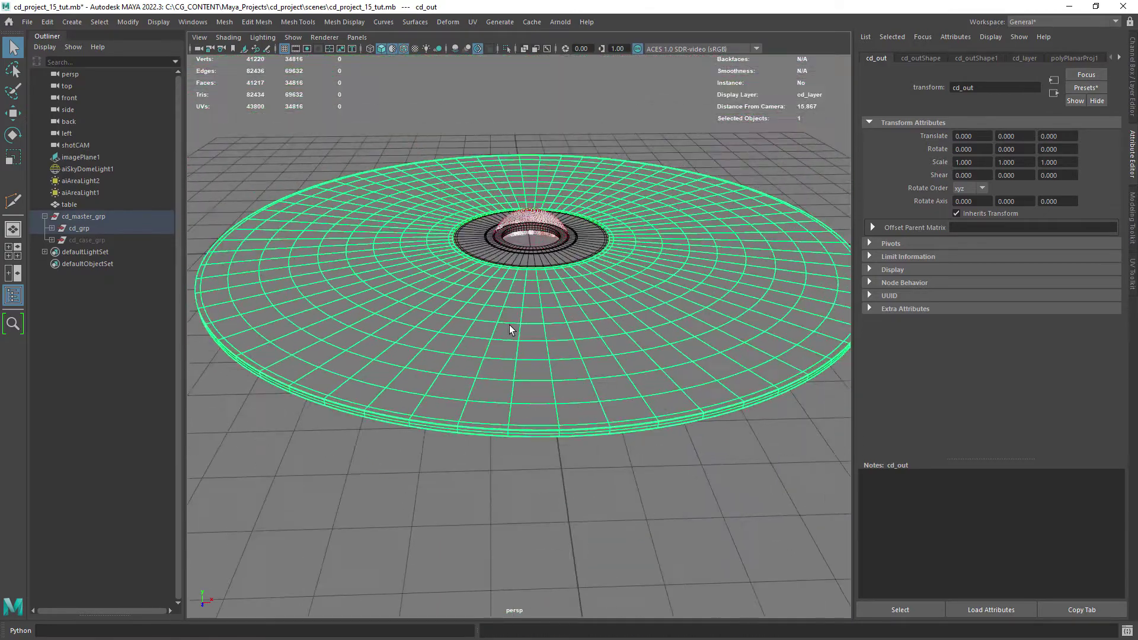
# Step: Preview the inner ring of the disc smoothed and return the disc to its unsmoothed display
pyautogui.keyDown('alt'); pyautogui.moveTo(510, 330); pyautogui.dragTo(521, 379); pyautogui.keyUp('alt')
pyautogui.scroll(4, 523, 236)
pyautogui.click(531, 253)
pyautogui.press('3')
pyautogui.keyDown('alt'); pyautogui.moveTo(610, 274); pyautogui.dragTo(500, 285, button='right'); pyautogui.keyUp('alt')
pyautogui.click(564, 239)
pyautogui.moveTo(500, 285); pyautogui.dragTo(485, 323)
pyautogui.press('1')
pyautogui.click(486, 327)
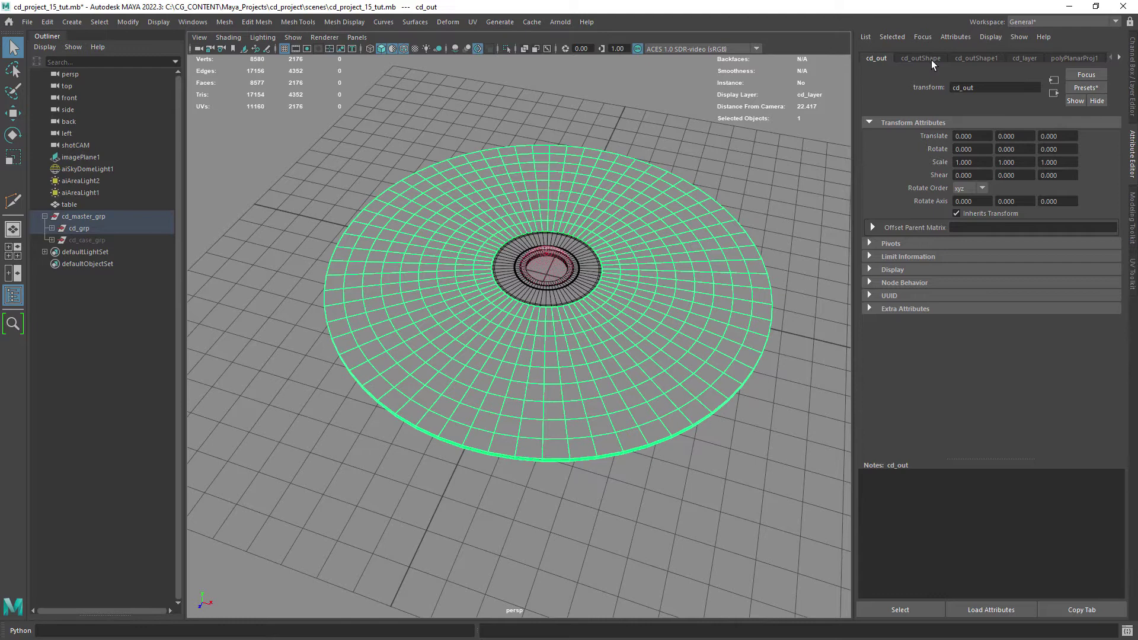
# Step: Delete the construction history of the outer disc cd_out
pyautogui.click(921, 58)
pyautogui.click(47, 22)
pyautogui.moveTo(89, 164)
pyautogui.click(216, 166)
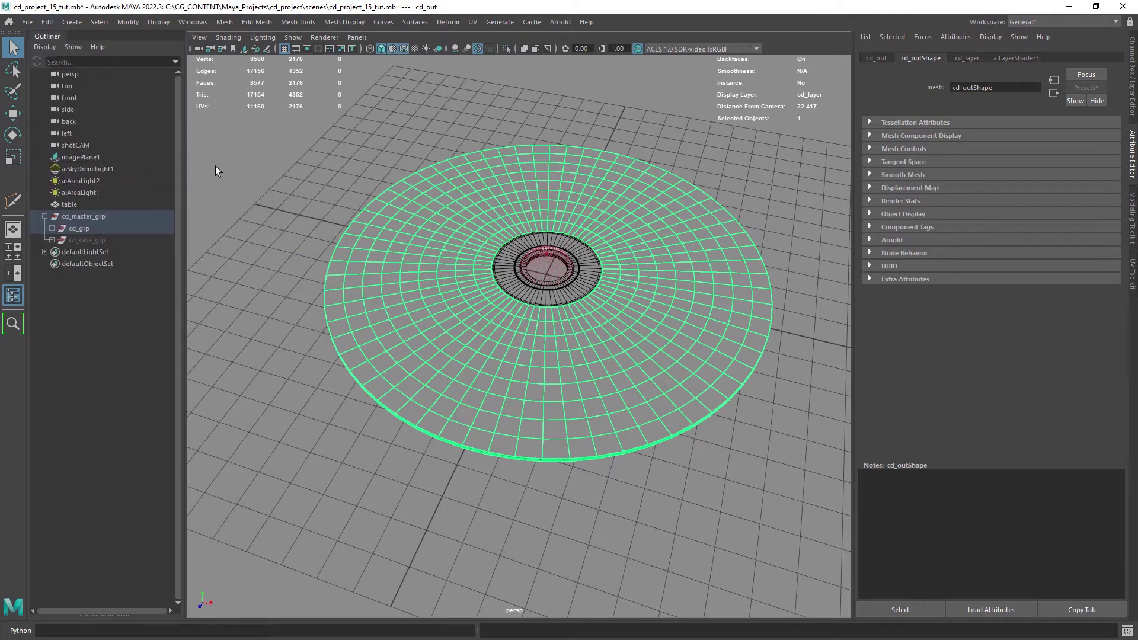
# Step: Examine the Arnold subdivision type and iterations of the outer disc and the inner_cd mesh
pyautogui.click(885, 240)
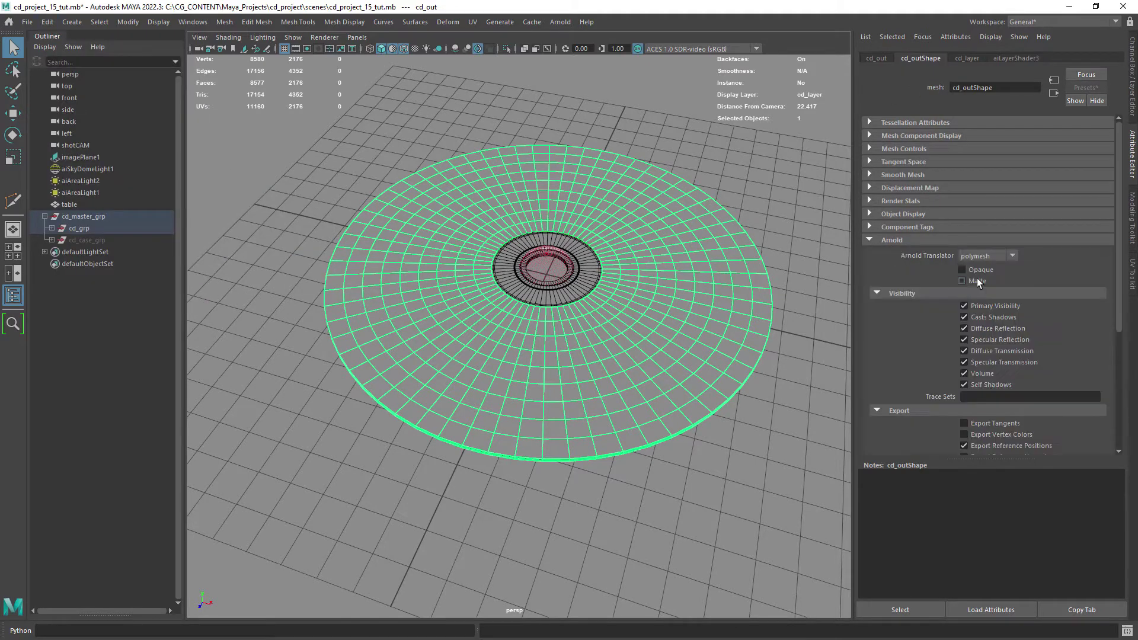
pyautogui.moveTo(1118, 264); pyautogui.dragTo(1104, 371)
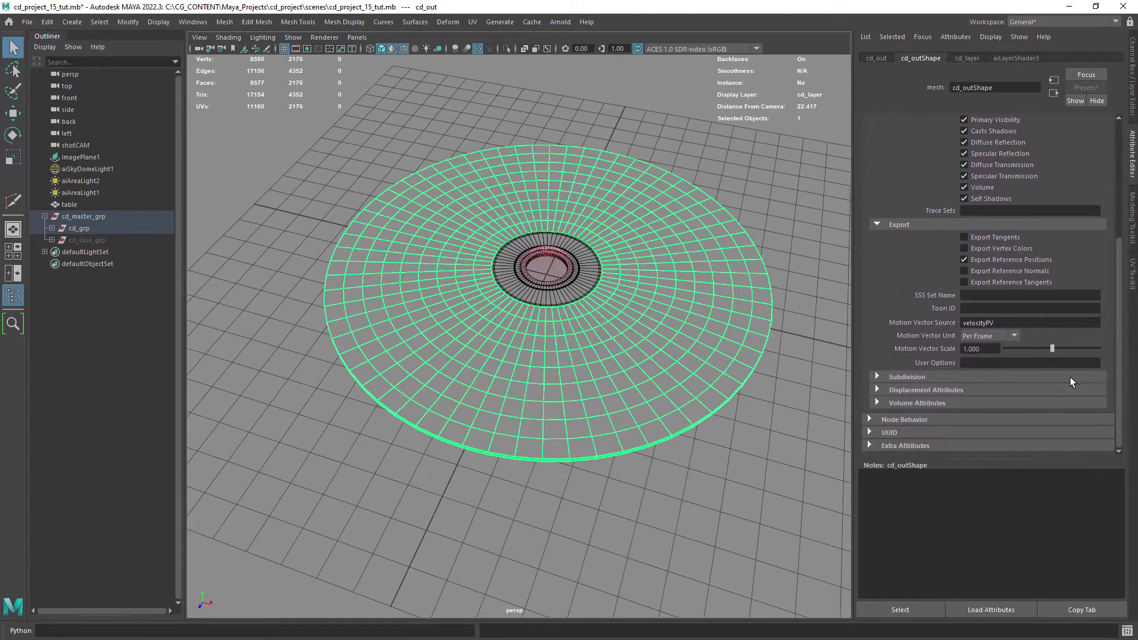
pyautogui.click(1045, 378)
pyautogui.scroll(-4, 1063, 367)
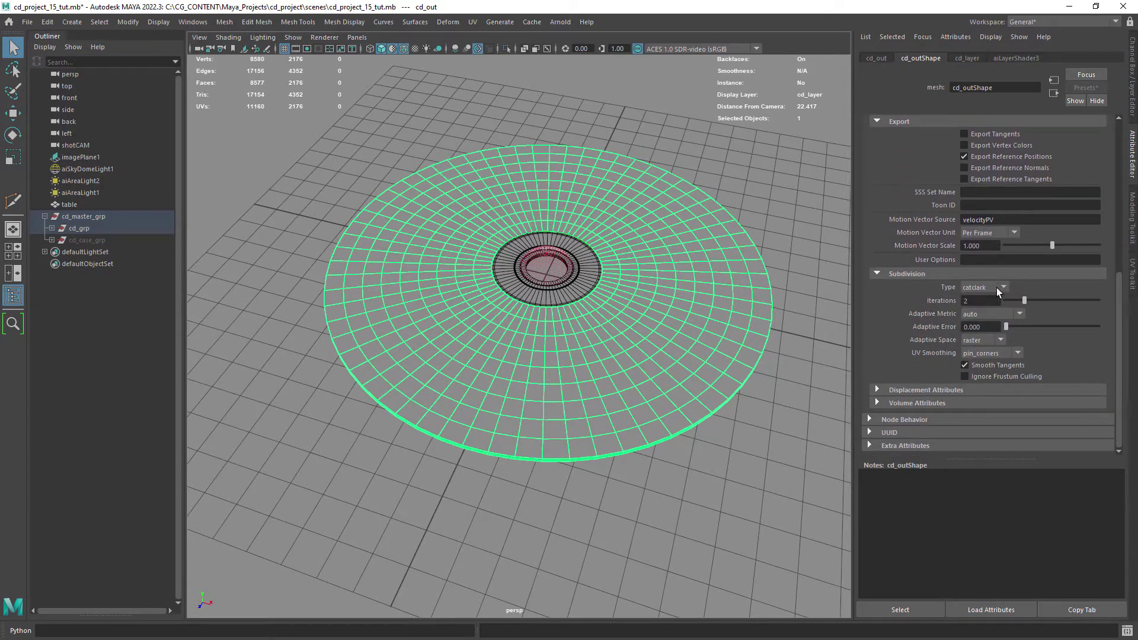
pyautogui.click(979, 301)
pyautogui.click(588, 277)
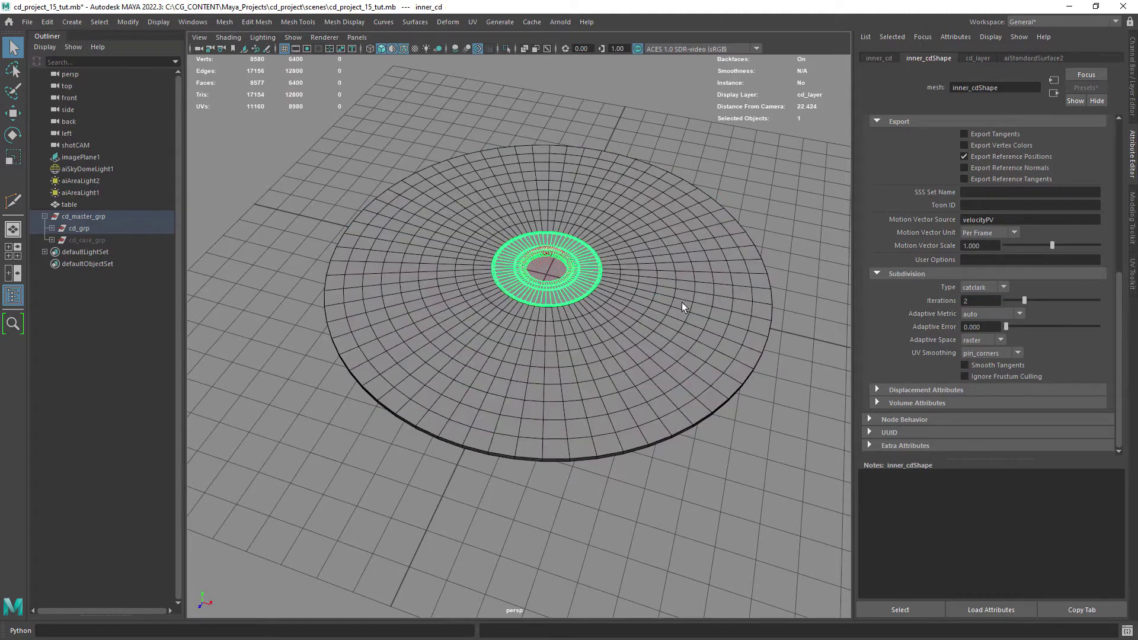
pyautogui.click(977, 300)
# Step: Unhide cd_case_grp, expand it and hide its individual parts from pCube33 to lid
pyautogui.click(79, 228)
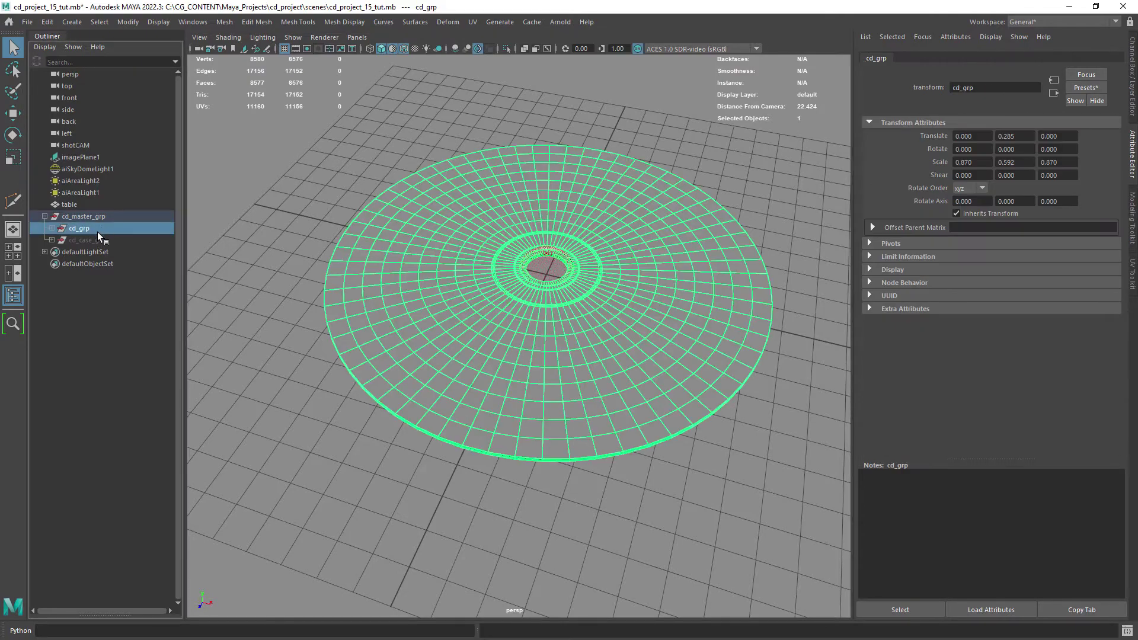
pyautogui.click(89, 240)
pyautogui.hotkey('shift', 'h')
pyautogui.click(52, 240)
pyautogui.moveTo(94, 252); pyautogui.dragTo(94, 299)
pyautogui.hotkey('ctrl', 'h')
# Step: Unhide the case parts pCube33 and polySurface3 one after the other and bring back the cd_grp group
pyautogui.click(94, 251)
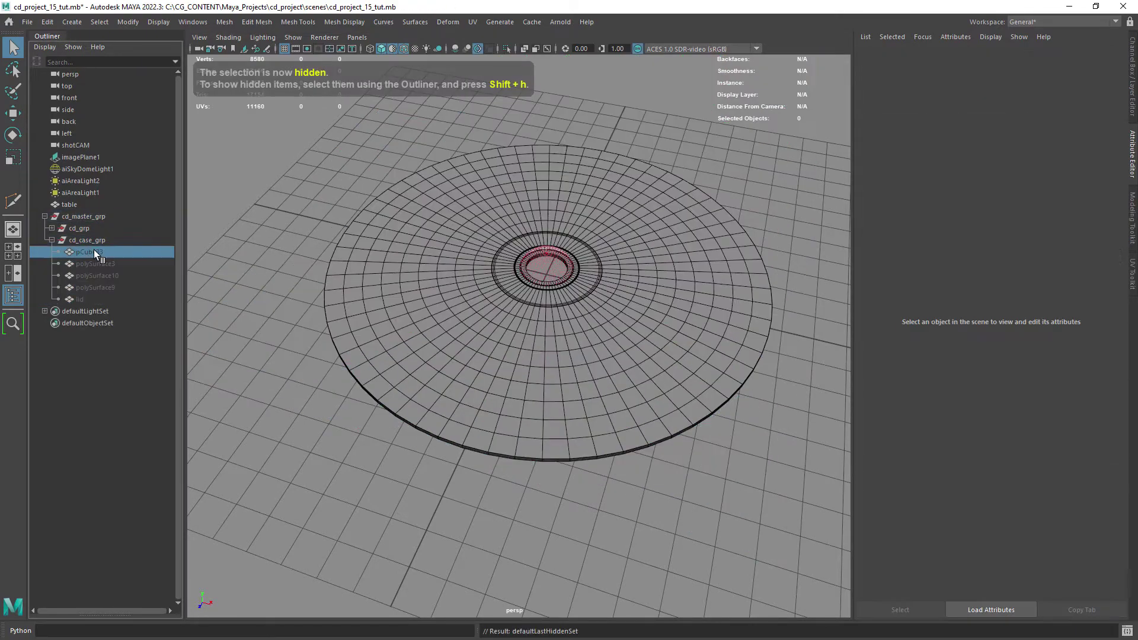
pyautogui.hotkey('shift', 'h')
pyautogui.press('f')
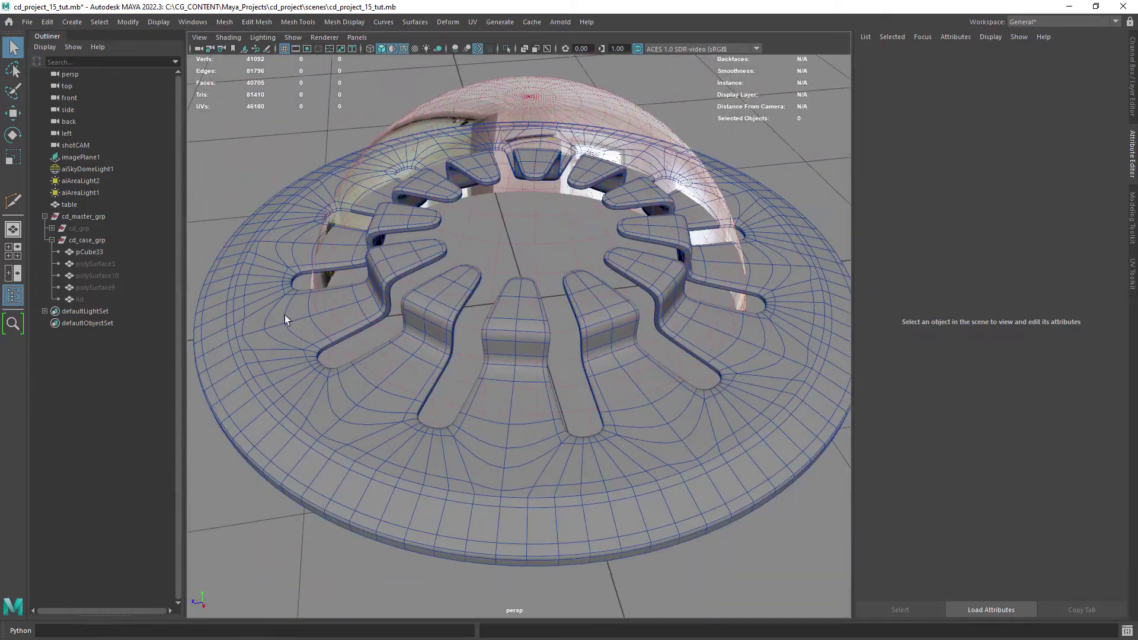
pyautogui.click(284, 320)
pyautogui.keyDown('alt'); pyautogui.moveTo(569, 350); pyautogui.dragTo(533, 284); pyautogui.keyUp('alt')
pyautogui.click(94, 263)
pyautogui.hotkey('shift', 'h')
pyautogui.keyDown('alt'); pyautogui.moveTo(396, 274); pyautogui.dragTo(432, 308); pyautogui.keyUp('alt')
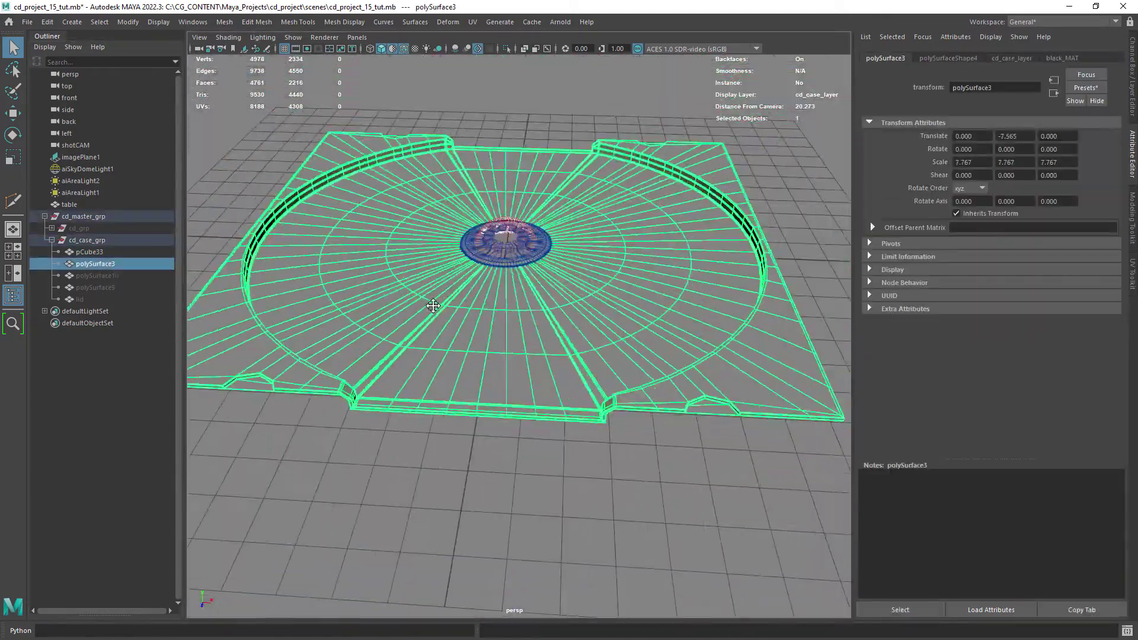
pyautogui.scroll(5, 431, 416)
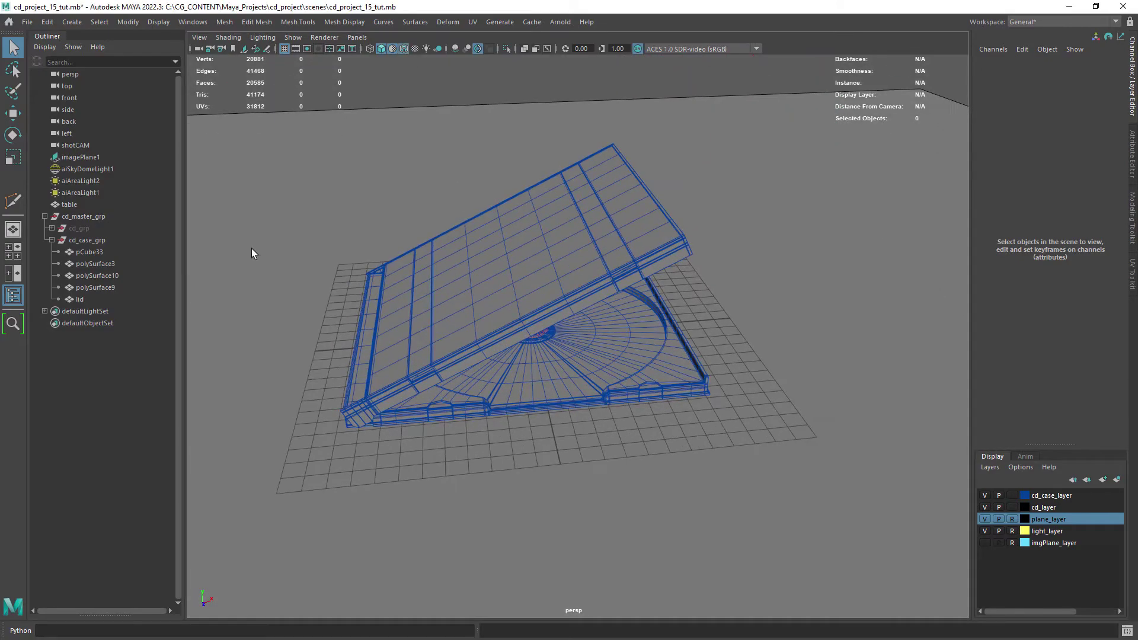
pyautogui.click(79, 228)
pyautogui.hotkey('shift', 'h')
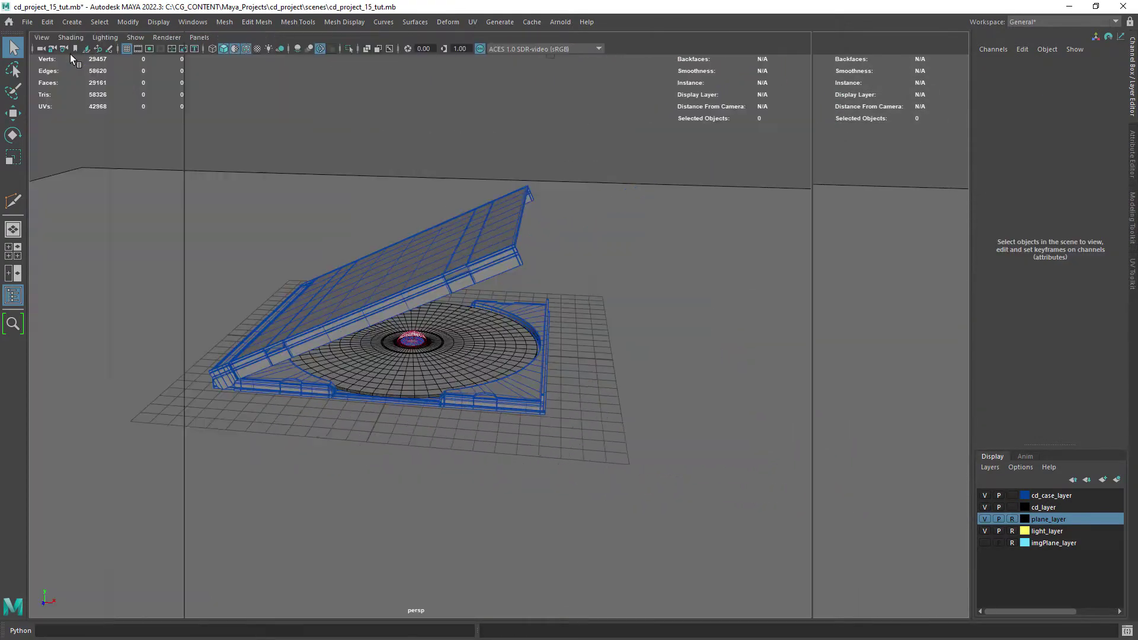
# Step: Switch to a side-by-side layout and replace the front view with the Hypershade beside the perspective view
pyautogui.click(210, 39)
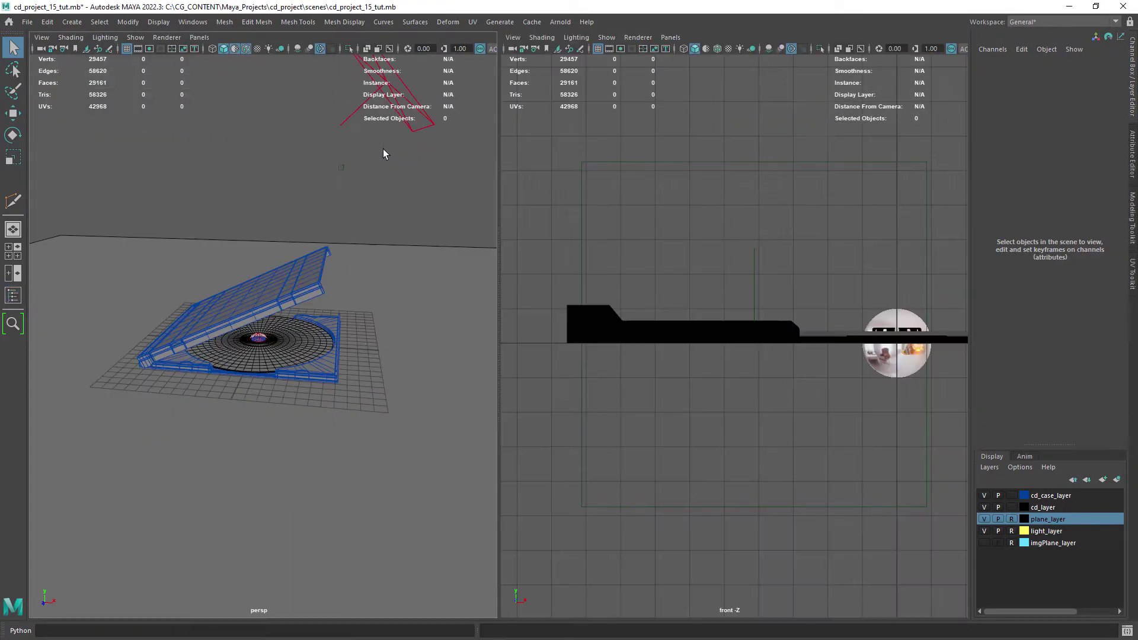
pyautogui.click(670, 37)
pyautogui.moveTo(682, 100)
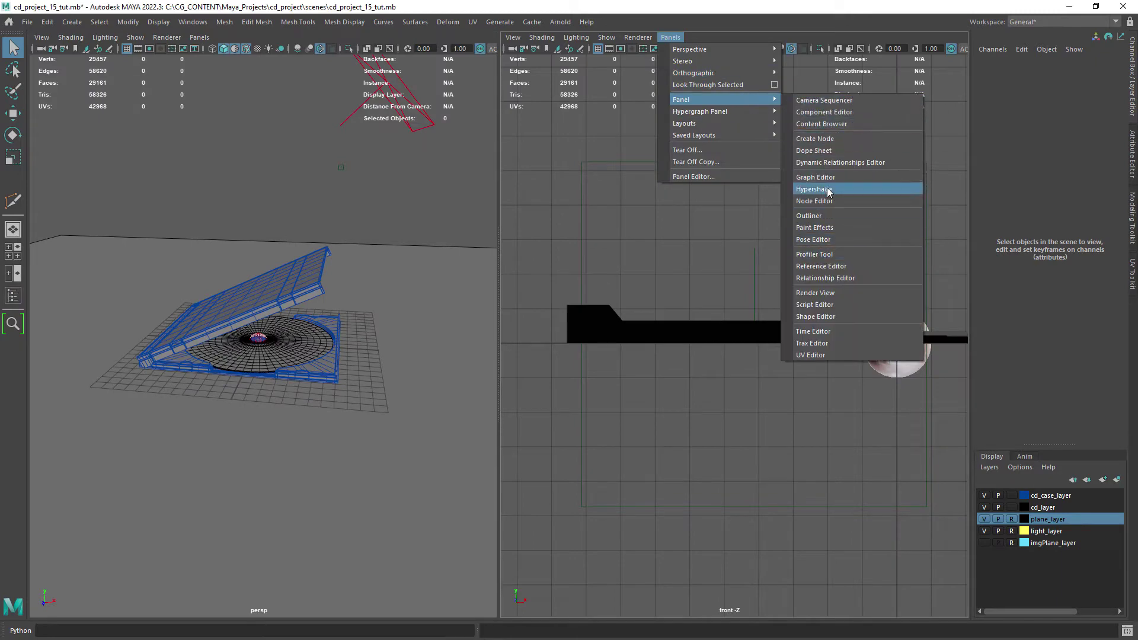
pyautogui.click(829, 191)
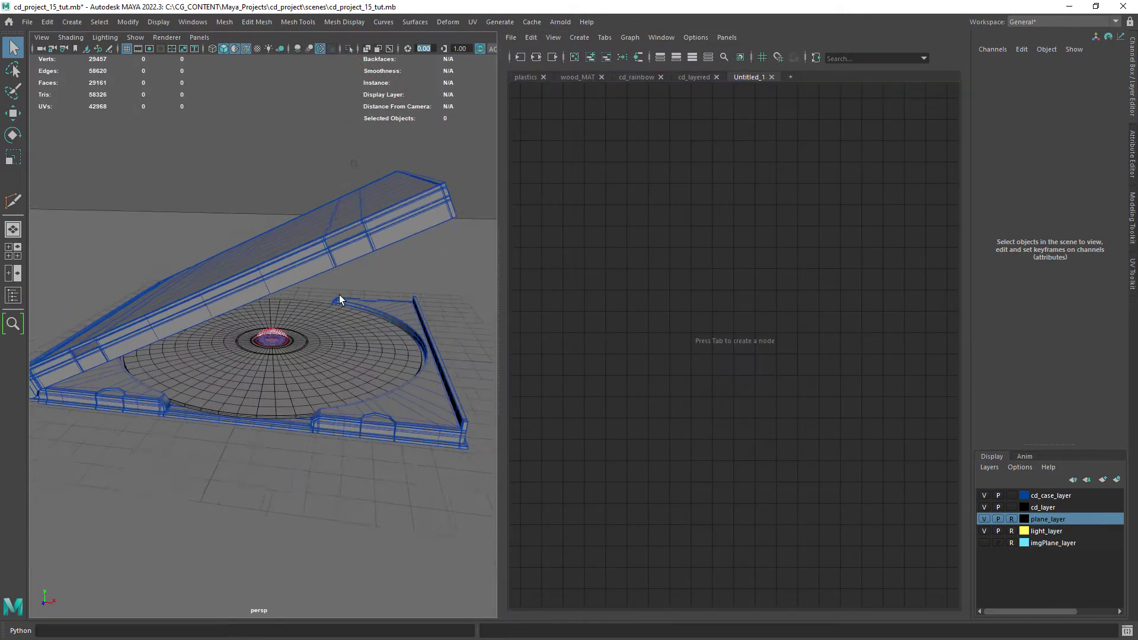
pyautogui.keyDown('alt'); pyautogui.moveTo(339, 294); pyautogui.dragTo(304, 303); pyautogui.keyUp('alt')
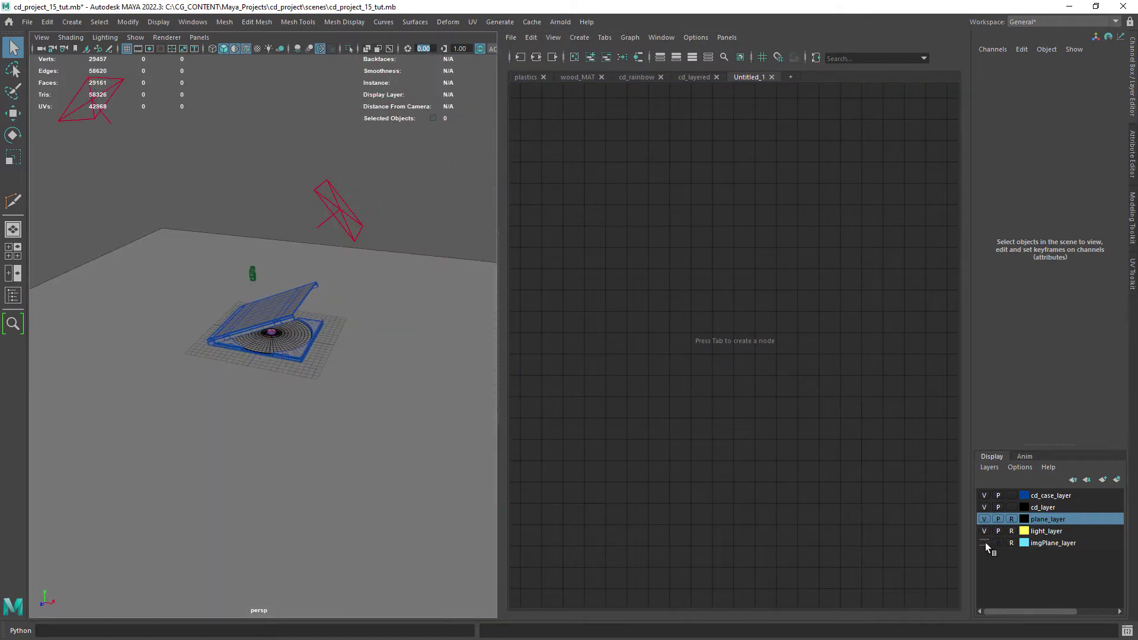
# Step: Make the plane_layer objects selectable, select the table, CD and case without the area lights, and assign them all one material
pyautogui.click(1011, 519)
pyautogui.moveTo(168, 244); pyautogui.dragTo(304, 357)
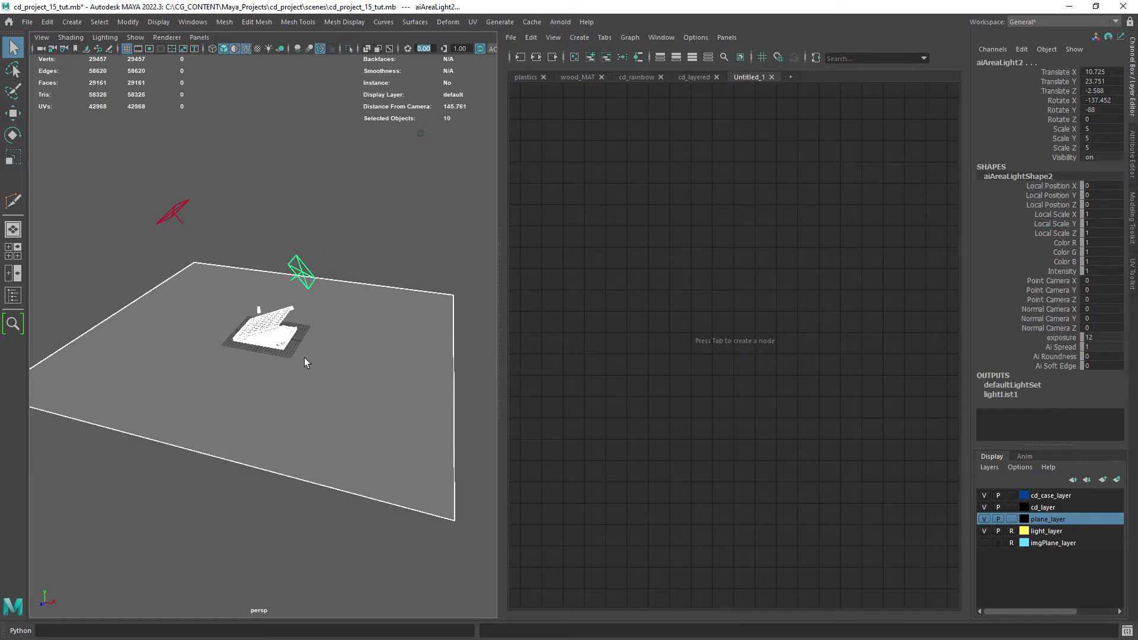
pyautogui.scroll(4, 284, 359)
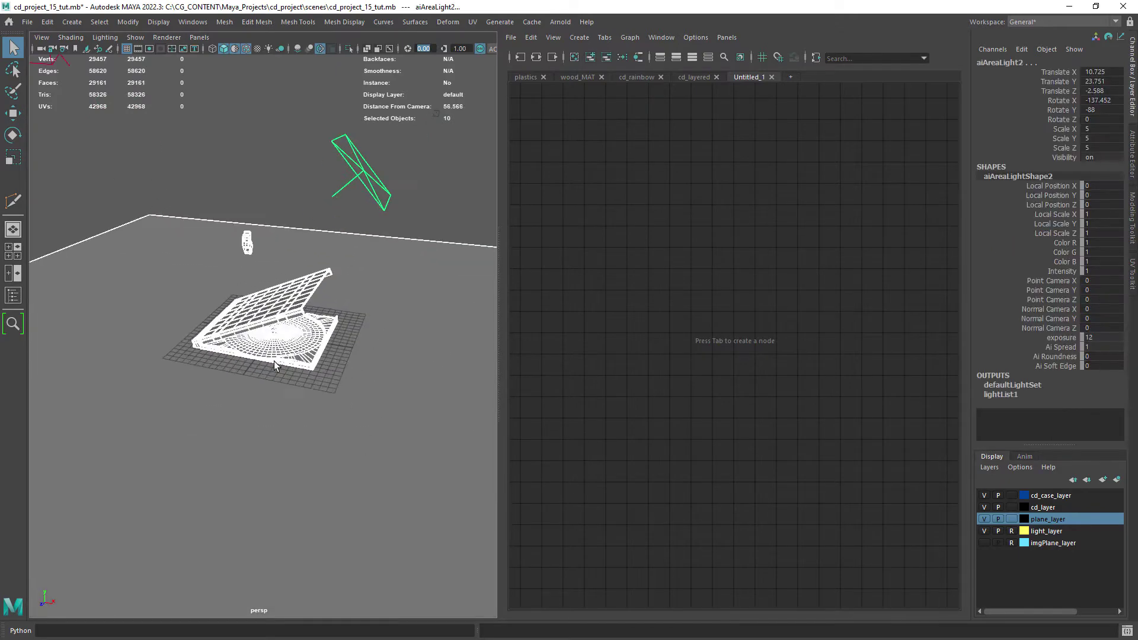
pyautogui.scroll(2, 245, 325)
pyautogui.scroll(-4, 292, 205)
pyautogui.keyDown('ctrl'); pyautogui.click(325, 229); pyautogui.keyUp('ctrl')
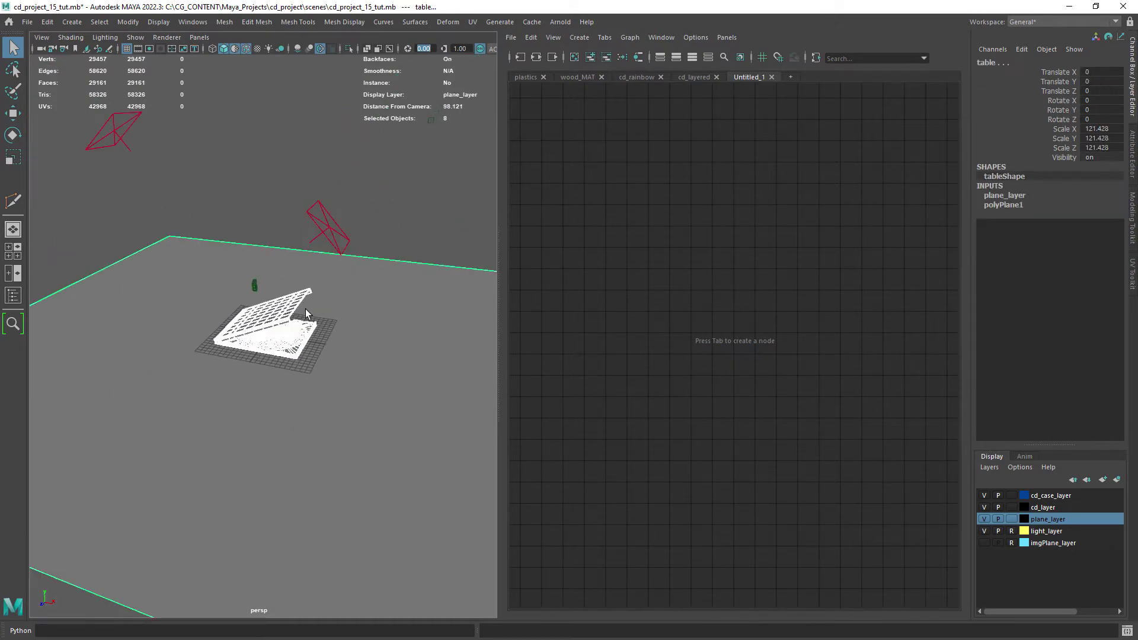
pyautogui.moveTo(313, 301); pyautogui.dragTo(391, 604, button='right')
pyautogui.click(368, 350)
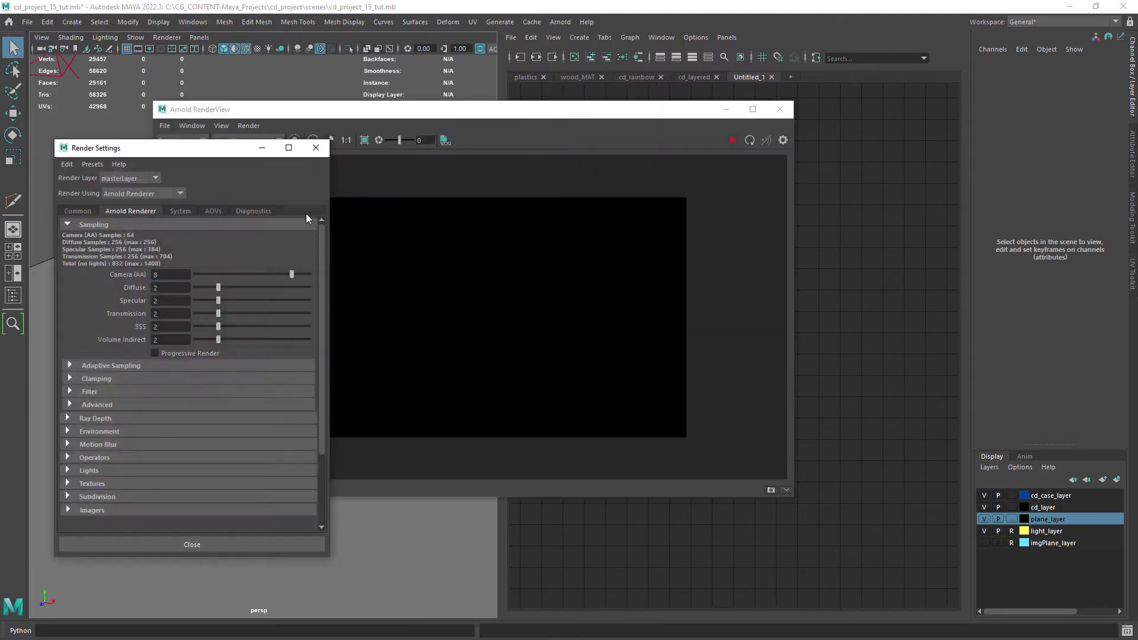
# Step: Set the Camera (AA) samples to 3 and render the scene through shotCAMShape in the Arnold RenderView
pyautogui.moveTo(291, 274); pyautogui.dragTo(237, 274)
pyautogui.click(315, 147)
pyautogui.click(221, 126)
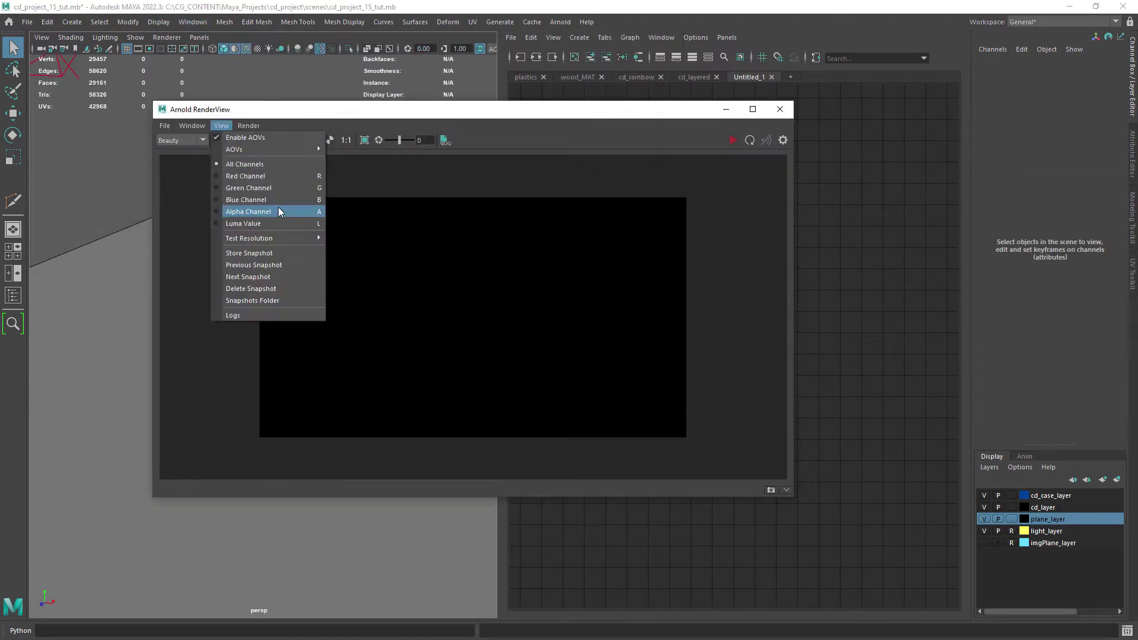
pyautogui.click(381, 228)
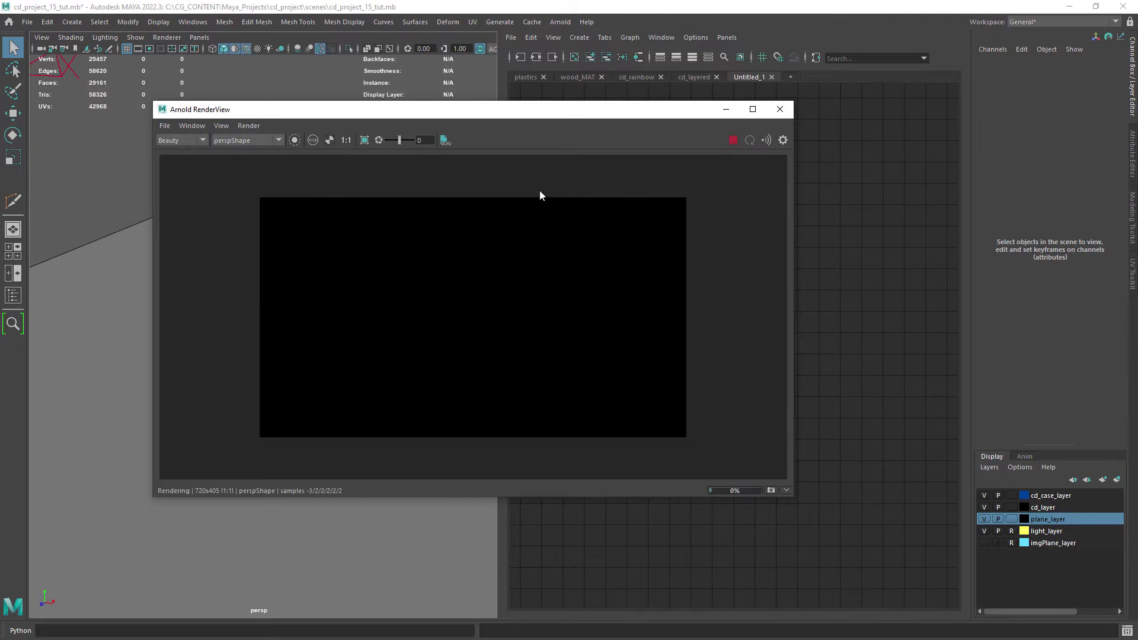
pyautogui.click(255, 141)
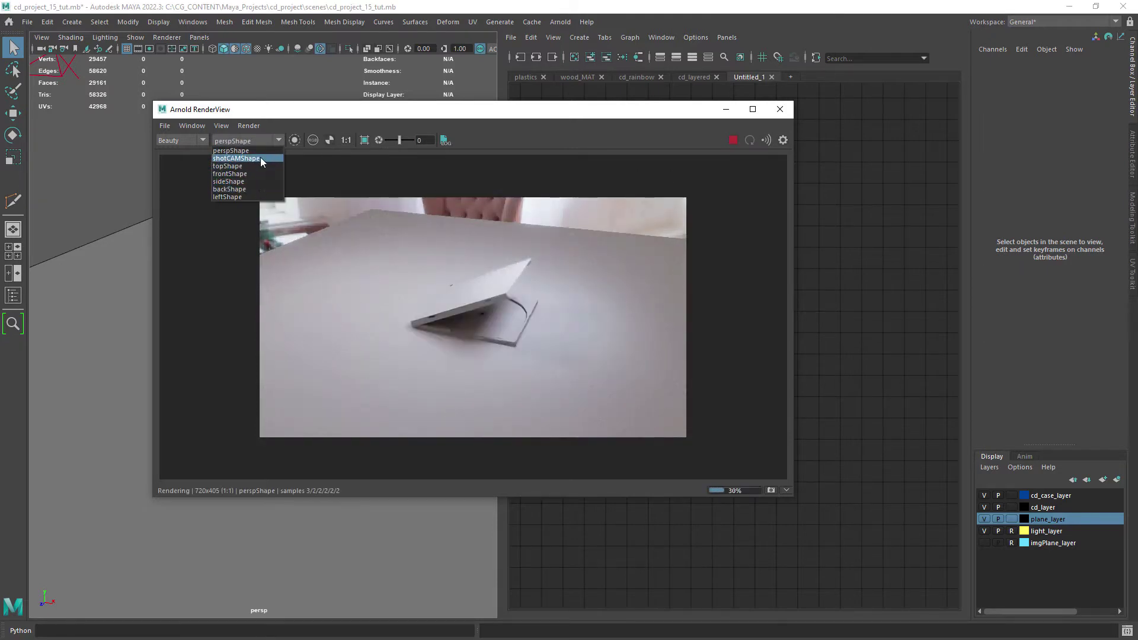
pyautogui.click(237, 158)
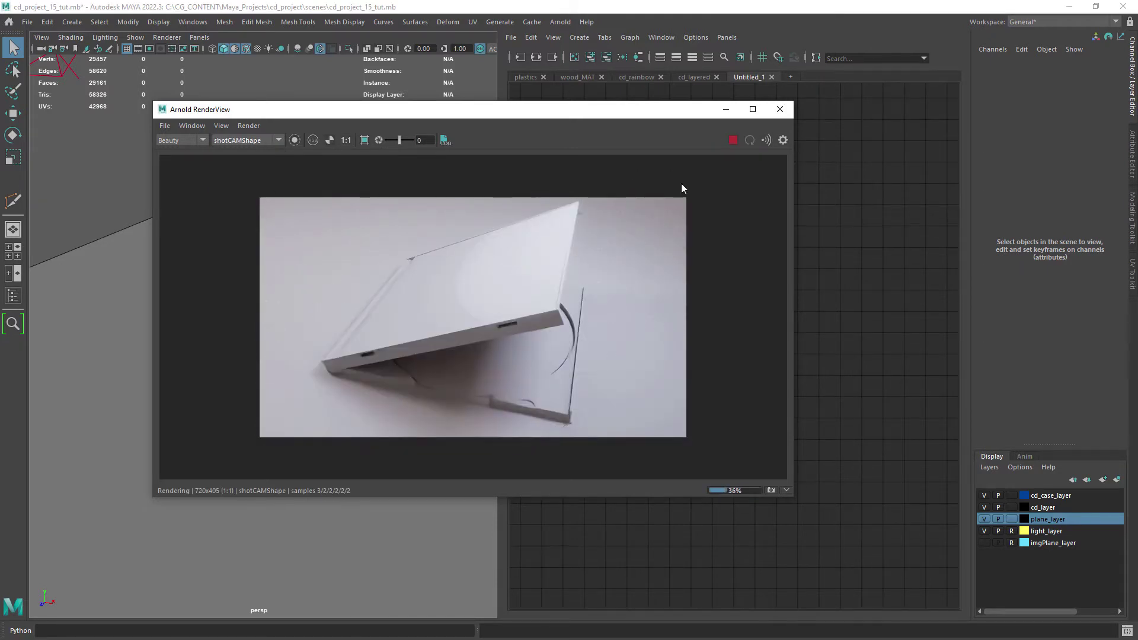
# Step: Examine the imagers applied to the render, including the Optix denoiser and the lens effects settings
pyautogui.click(782, 140)
pyautogui.click(701, 210)
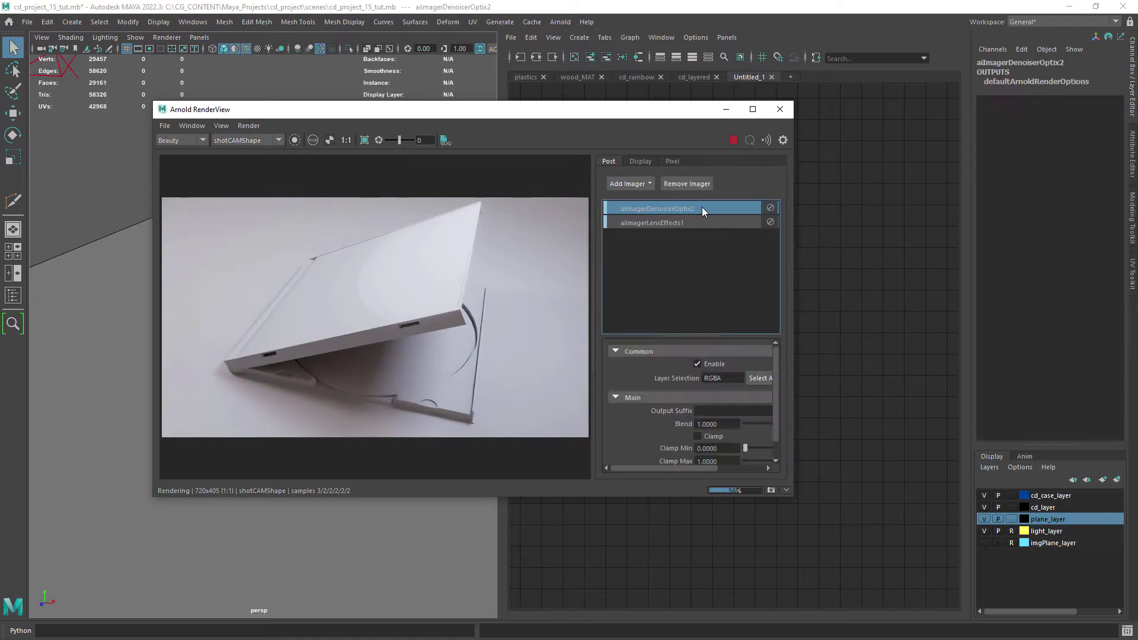
pyautogui.click(642, 183)
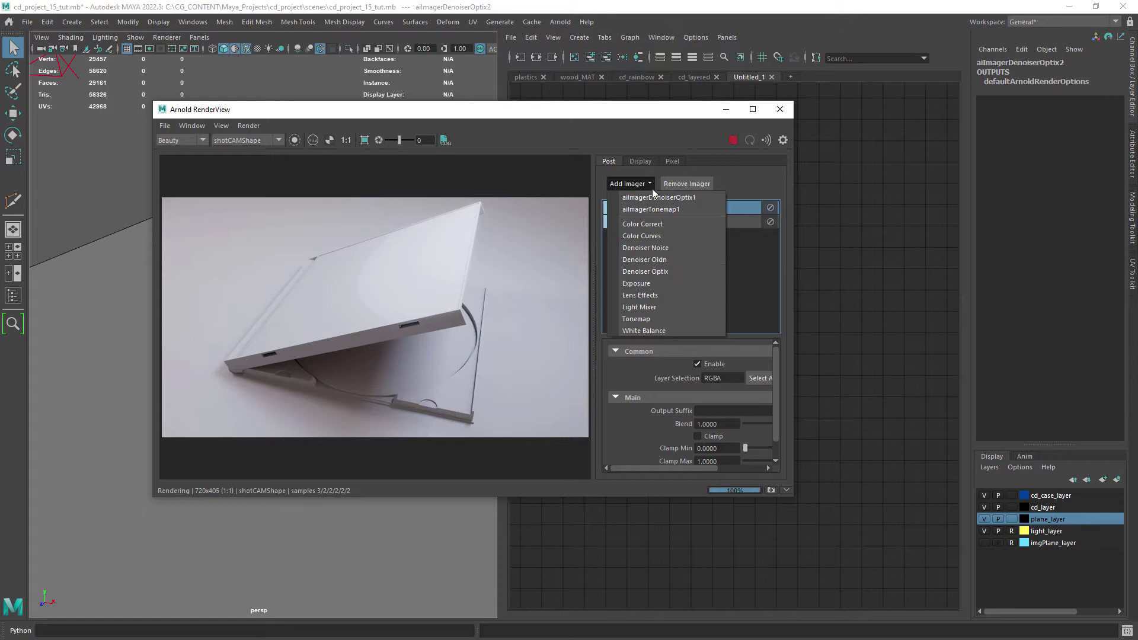
pyautogui.click(728, 173)
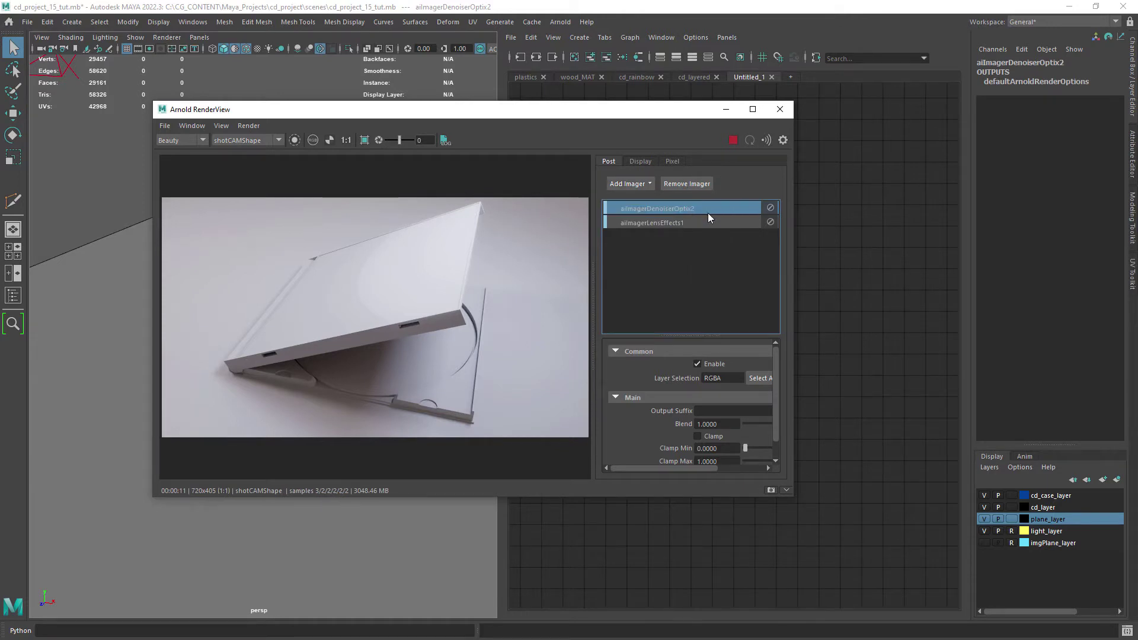
pyautogui.click(709, 220)
pyautogui.click(713, 365)
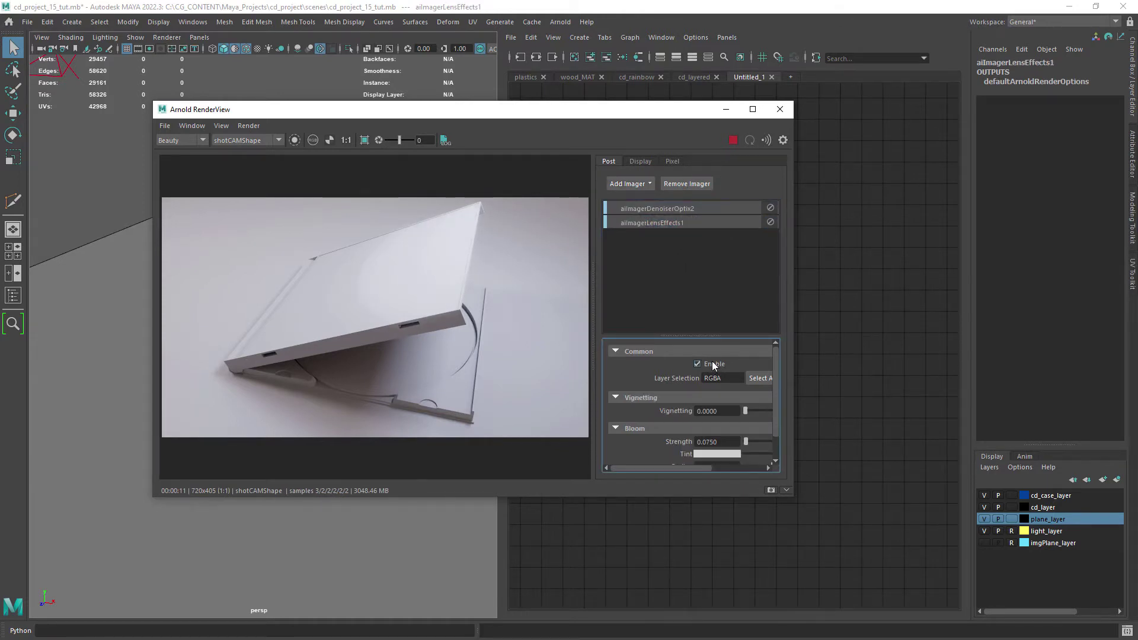
# Step: Dock the Arnold RenderView beneath the perspective view and the Hypershade, and show the plastics graph
pyautogui.click(783, 140)
pyautogui.moveTo(580, 117); pyautogui.dragTo(567, 205)
pyautogui.click(525, 76)
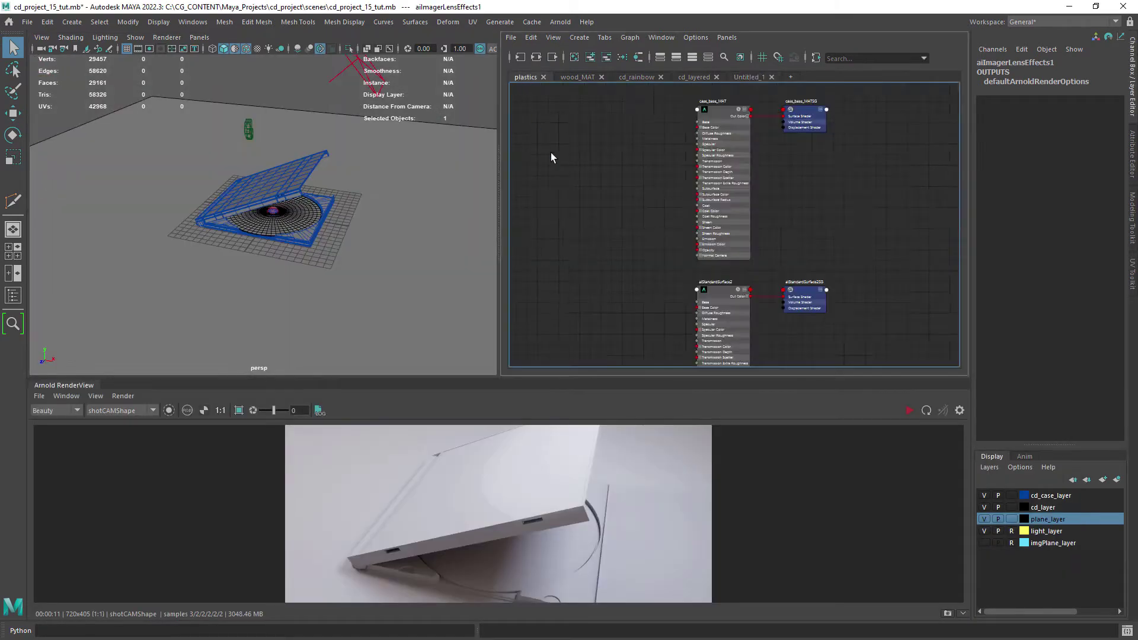
# Step: Hide the case lid and the disc, and frame the inner tray polySurface3 in the perspective view
pyautogui.click(318, 204)
pyautogui.hotkey('ctrl', 'h')
pyautogui.click(302, 214)
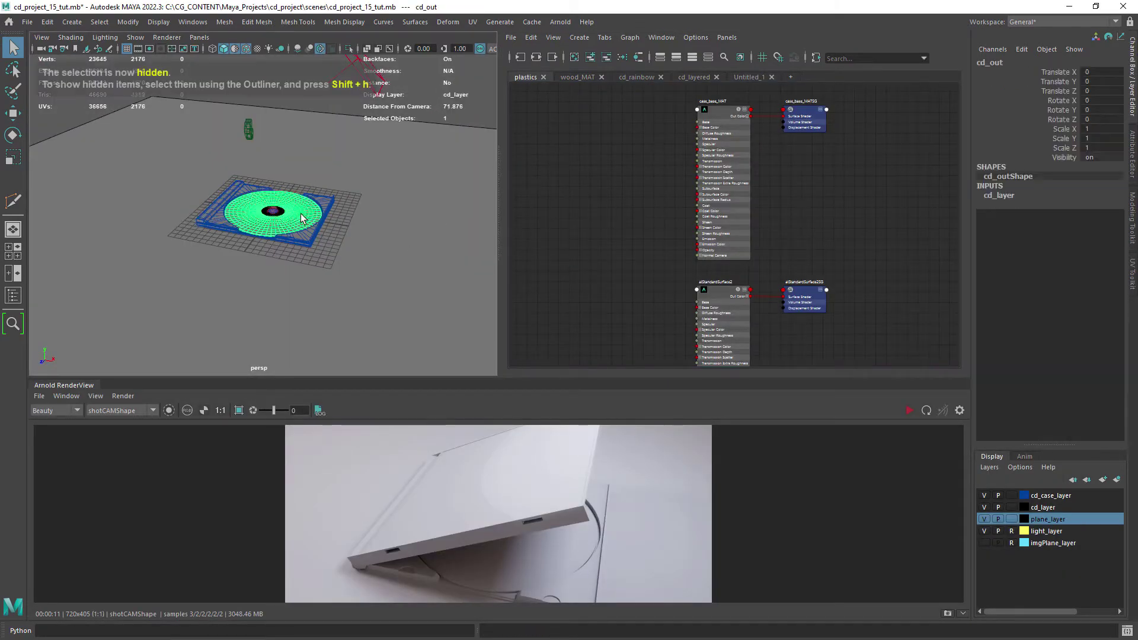
pyautogui.hotkey('ctrl', 'h')
pyautogui.click(301, 215)
pyautogui.press('f')
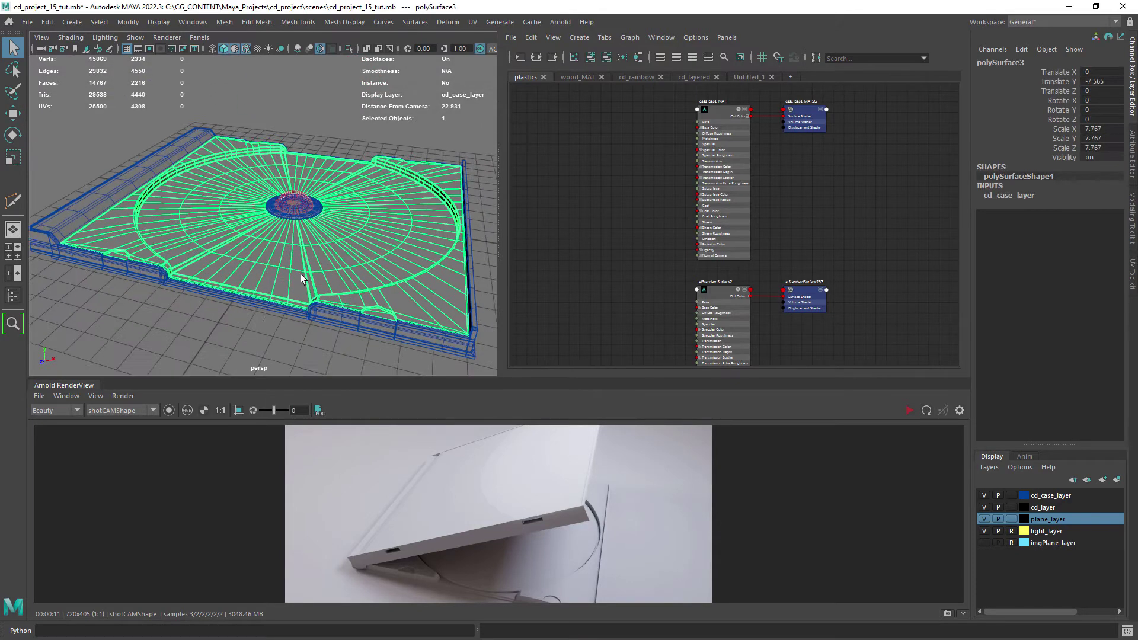
# Step: Assign a new aiStandardSurface material to the tray and base parts of the case and to the centre hub pCube33
pyautogui.click(69, 219)
pyautogui.keyDown('shift'); pyautogui.click(87, 251); pyautogui.keyUp('shift')
pyautogui.keyDown('shift'); pyautogui.click(143, 276); pyautogui.keyUp('shift')
pyautogui.click(751, 76)
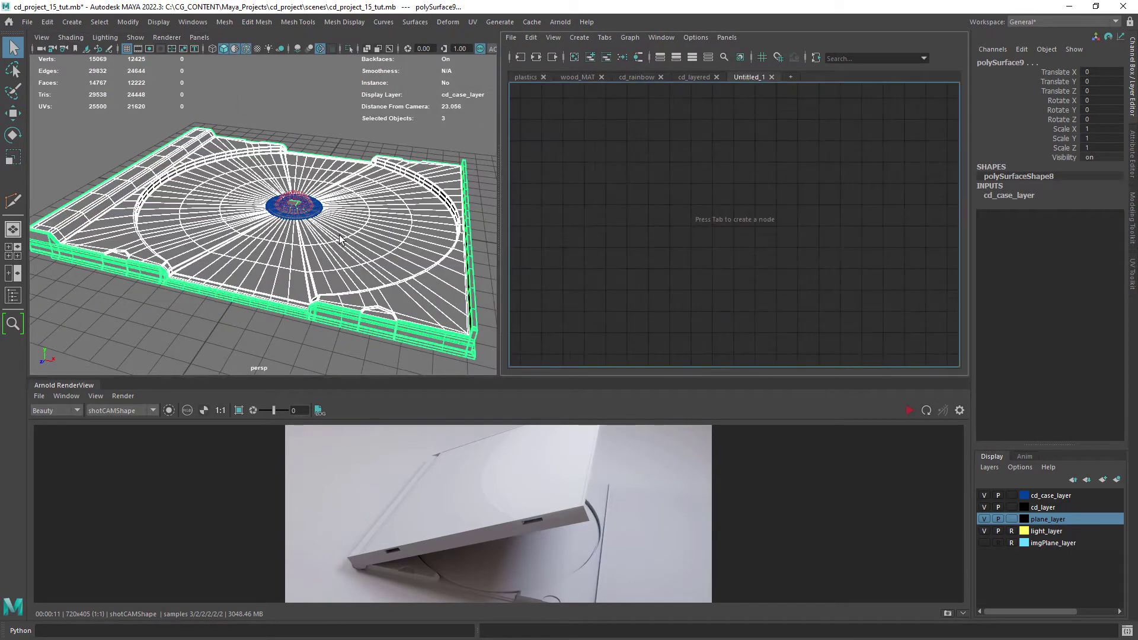
pyautogui.moveTo(359, 226); pyautogui.dragTo(357, 529, button='right')
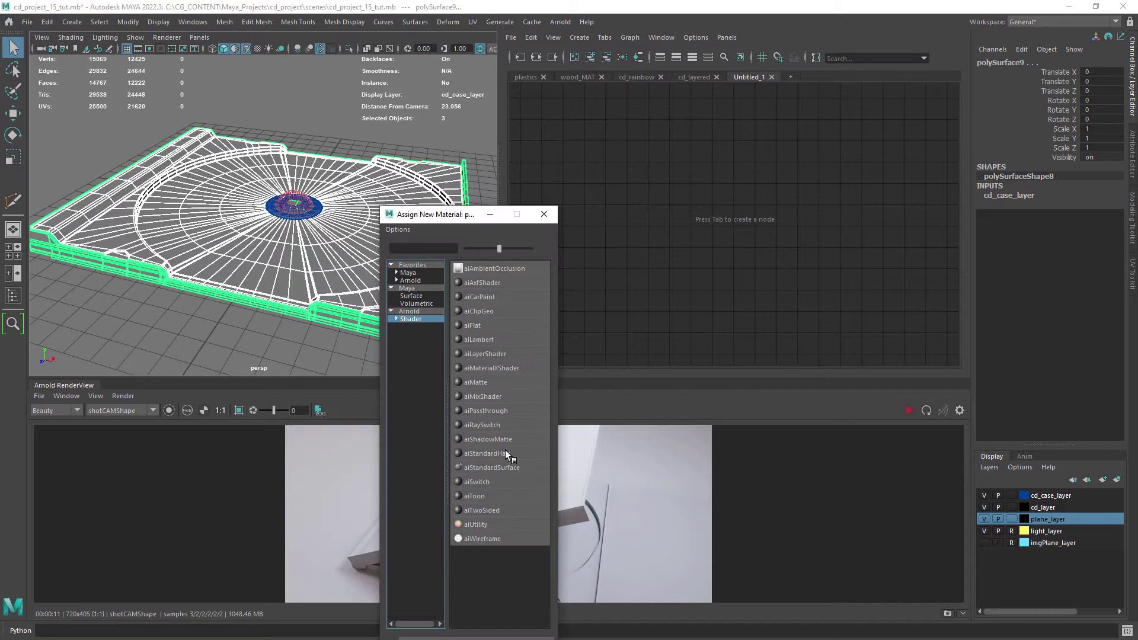
pyautogui.click(503, 468)
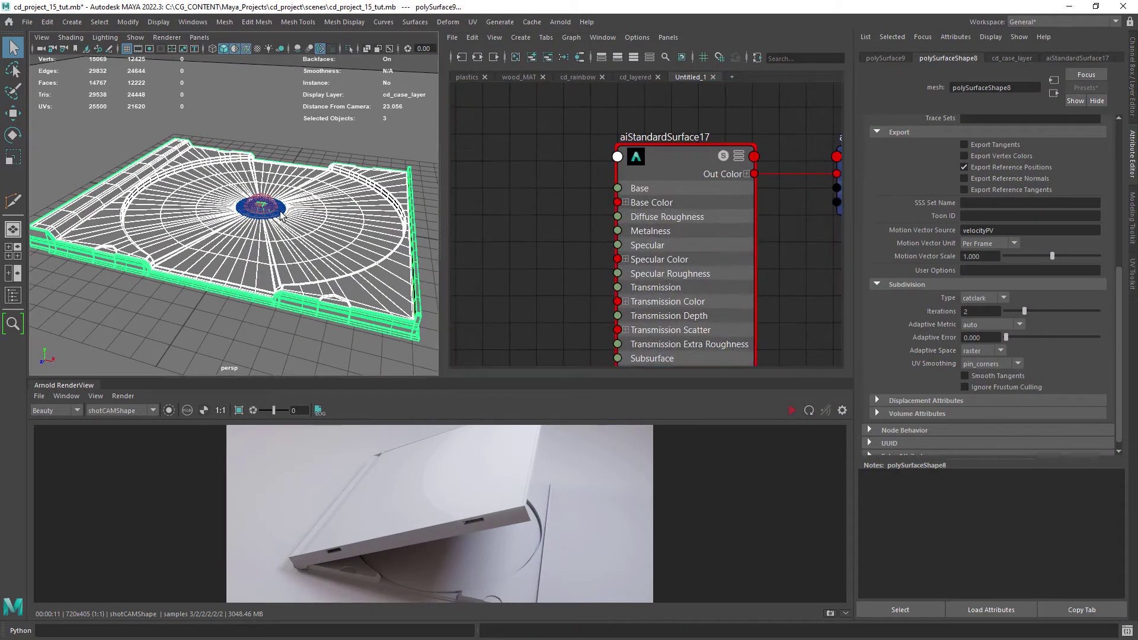
pyautogui.moveTo(673, 172); pyautogui.dragTo(274, 215, button='middle')
# Step: Start the Arnold render and darken the new material's base color to black, using black_MAT in the plastics graph as reference
pyautogui.click(665, 168)
pyautogui.click(467, 77)
pyautogui.scroll(3, 562, 219)
pyautogui.click(675, 237)
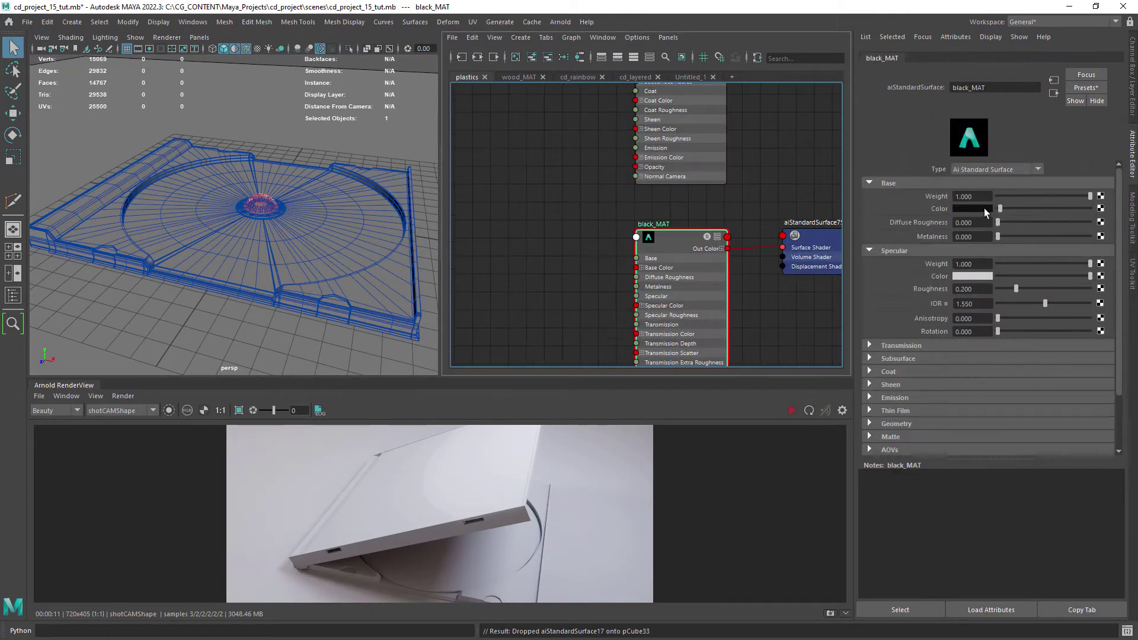
pyautogui.moveTo(974, 290); pyautogui.dragTo(915, 298)
pyautogui.click(690, 77)
pyautogui.click(681, 163)
pyautogui.click(791, 410)
pyautogui.click(971, 208)
pyautogui.moveTo(1010, 269); pyautogui.dragTo(948, 303)
# Step: Set the new material's specular IOR to 1.55 to match the black_MAT reference
pyautogui.click(467, 76)
pyautogui.click(682, 236)
pyautogui.click(690, 77)
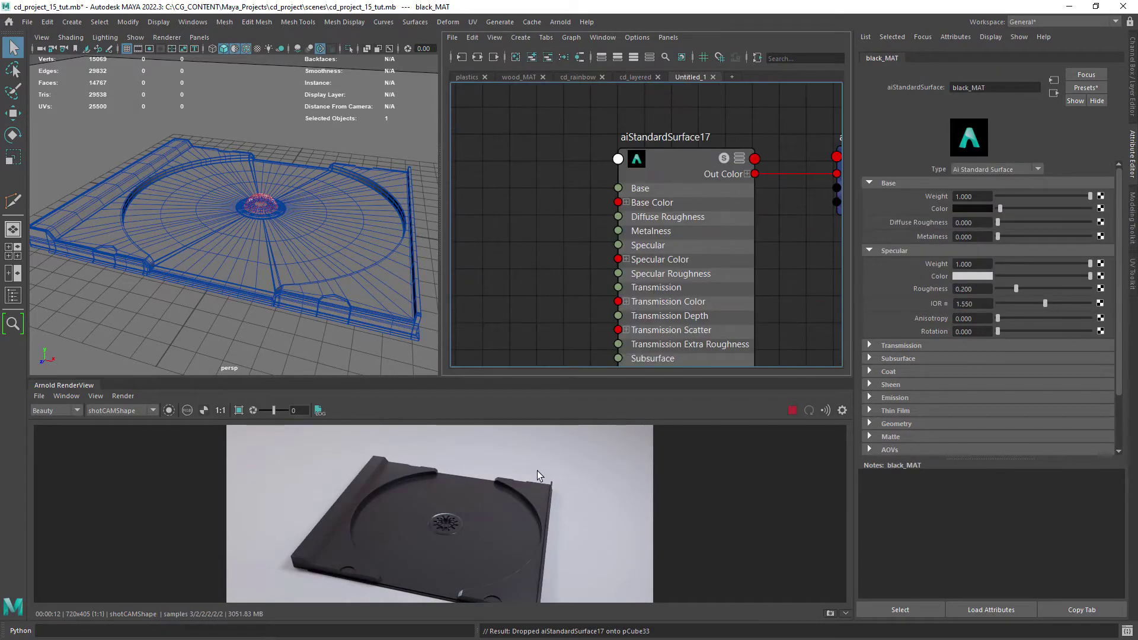
pyautogui.click(695, 167)
pyautogui.click(942, 303)
pyautogui.click(960, 394)
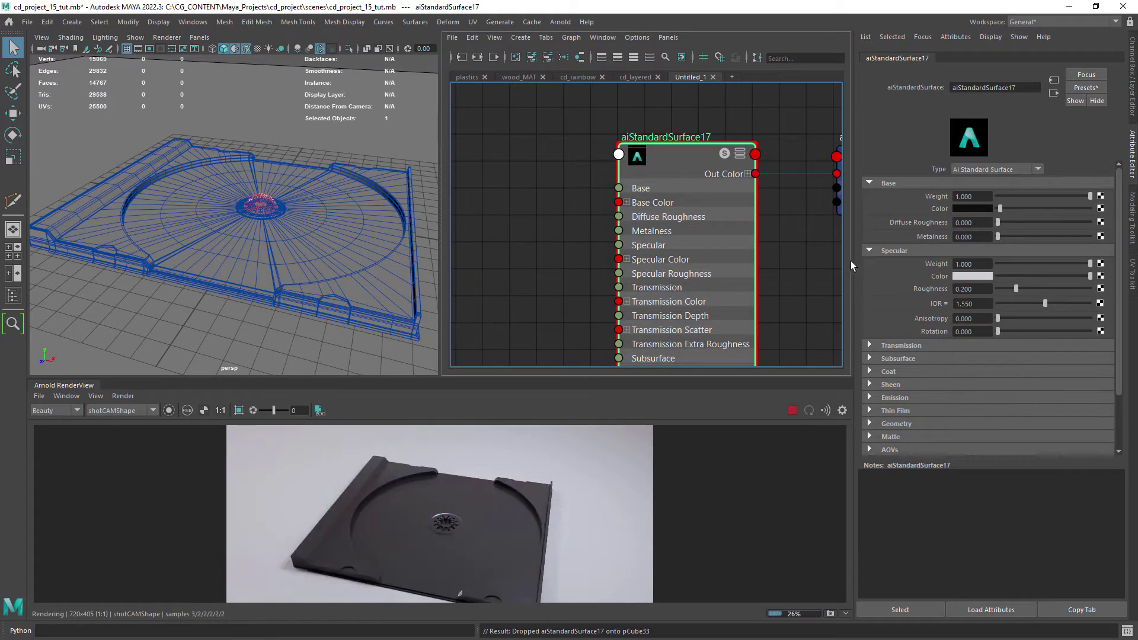
# Step: Rename the black case material as black_plastic_tut
pyautogui.moveTo(1028, 86); pyautogui.dragTo(837, 123)
pyautogui.write('black_plastic_tut')
pyautogui.press('Return')
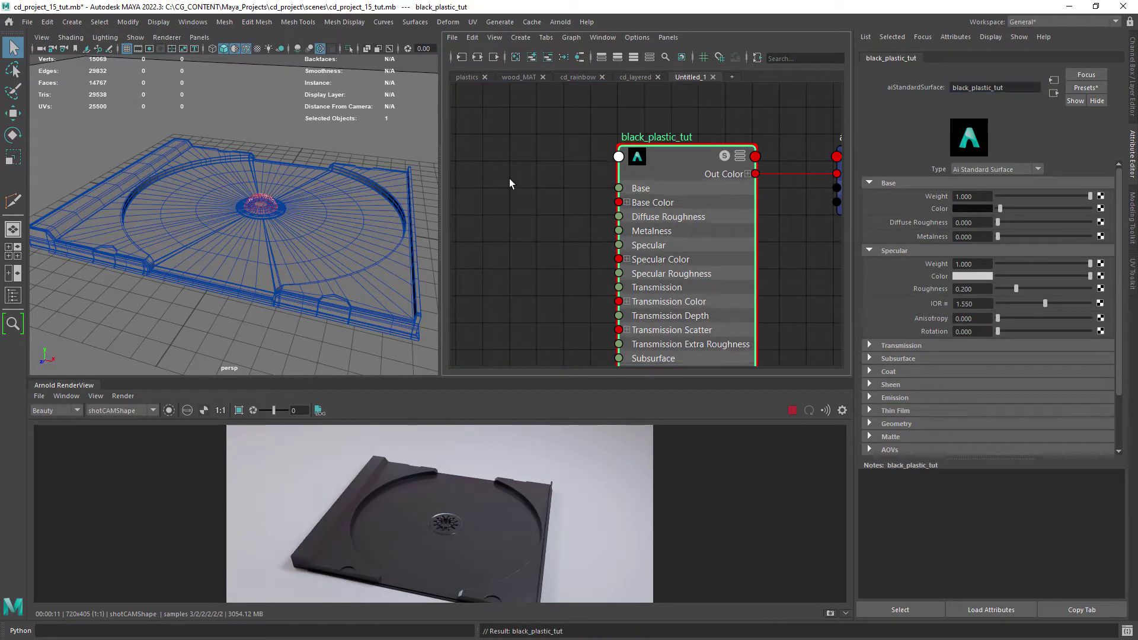
# Step: Unhide the lid of the CD case through the Outliner and bring the whole case into view
pyautogui.scroll(-2, 532, 252)
pyautogui.scroll(2, 652, 245)
pyautogui.scroll(-1, 703, 357)
pyautogui.click(316, 134)
pyautogui.hotkey('shift', 'o')
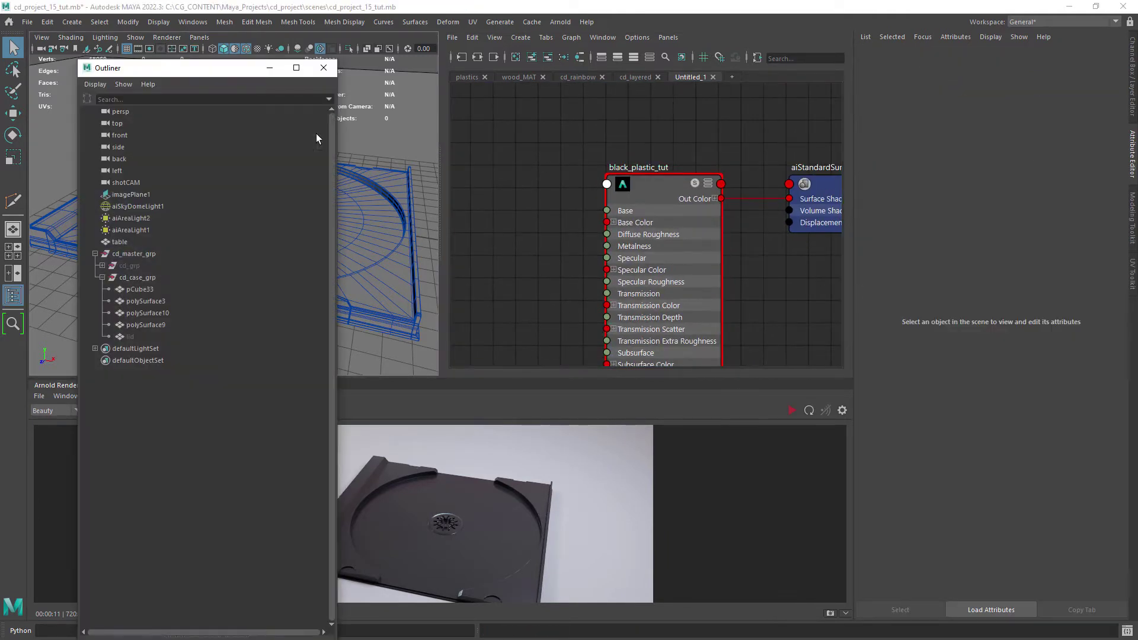
pyautogui.click(143, 340)
pyautogui.press('h')
pyautogui.hotkey('shift', 'o')
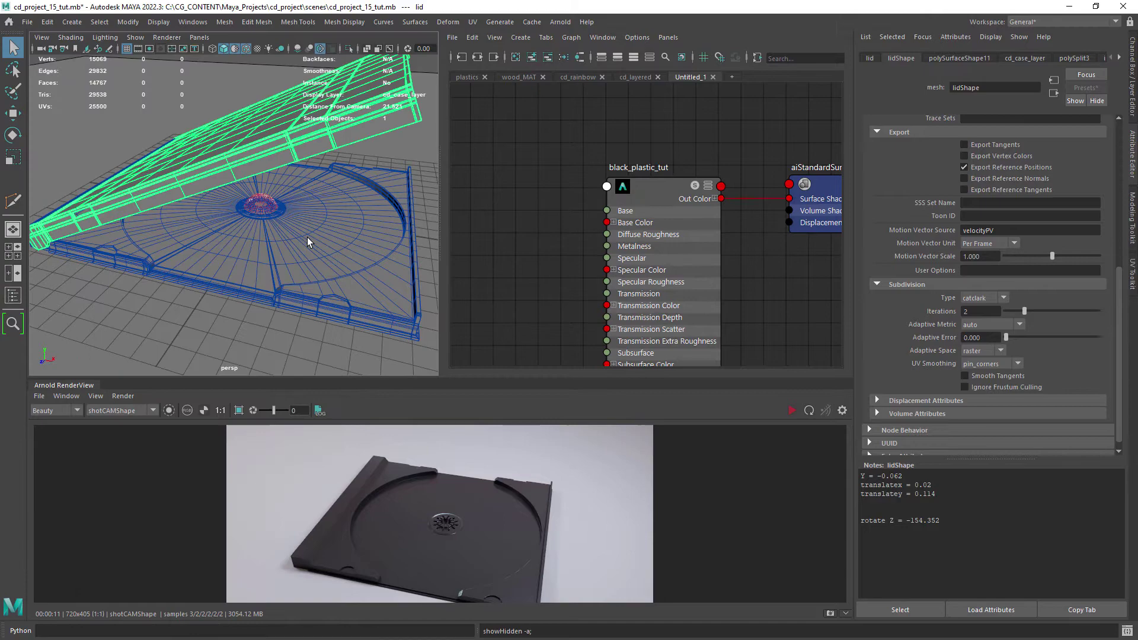
pyautogui.keyDown('alt'); pyautogui.moveTo(308, 240); pyautogui.dragTo(332, 239); pyautogui.keyUp('alt')
pyautogui.keyDown('alt'); pyautogui.moveTo(332, 239); pyautogui.dragTo(269, 239, button='right'); pyautogui.keyUp('alt')
pyautogui.moveTo(270, 240)
pyautogui.keyDown('alt'); pyautogui.mouseDown(button='middle')
pyautogui.moveTo(258, 224)
pyautogui.moveTo(286, 246)
pyautogui.mouseUp(button='middle'); pyautogui.keyUp('alt')
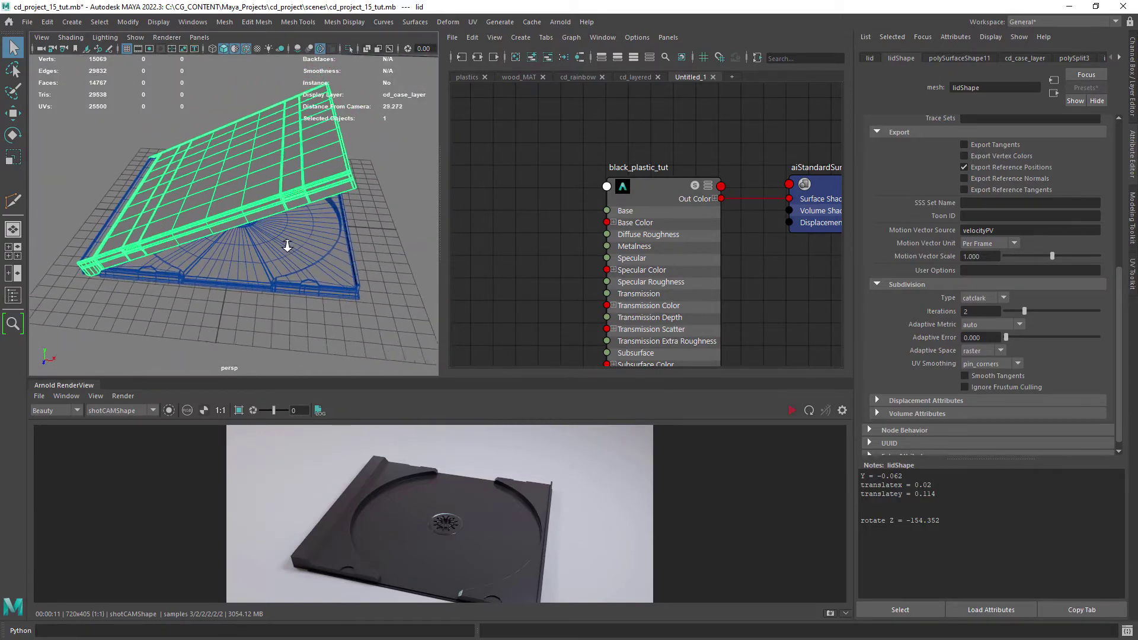
pyautogui.click(472, 22)
pyautogui.click(487, 42)
pyautogui.click(563, 104)
pyautogui.moveTo(292, 236)
pyautogui.keyDown('alt'); pyautogui.mouseDown()
pyautogui.moveTo(277, 259)
pyautogui.moveTo(300, 257)
pyautogui.mouseUp(); pyautogui.keyUp('alt')
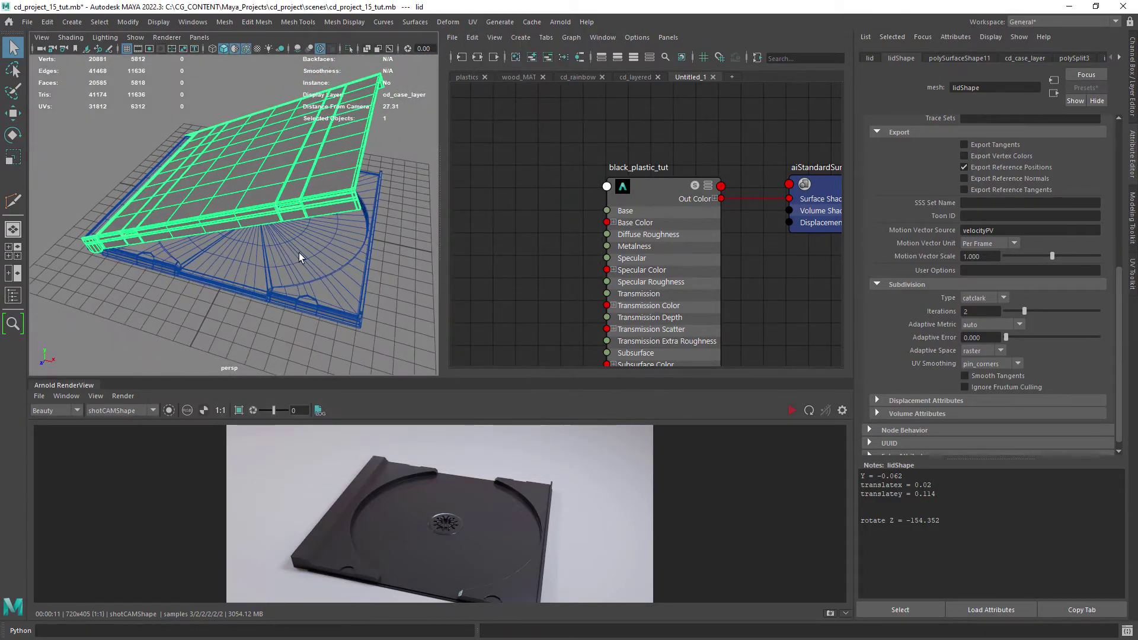
# Step: Assign a new aiStandardSurface material to the lid and name it plastic_transparent_tut
pyautogui.moveTo(316, 193); pyautogui.dragTo(385, 557, button='right')
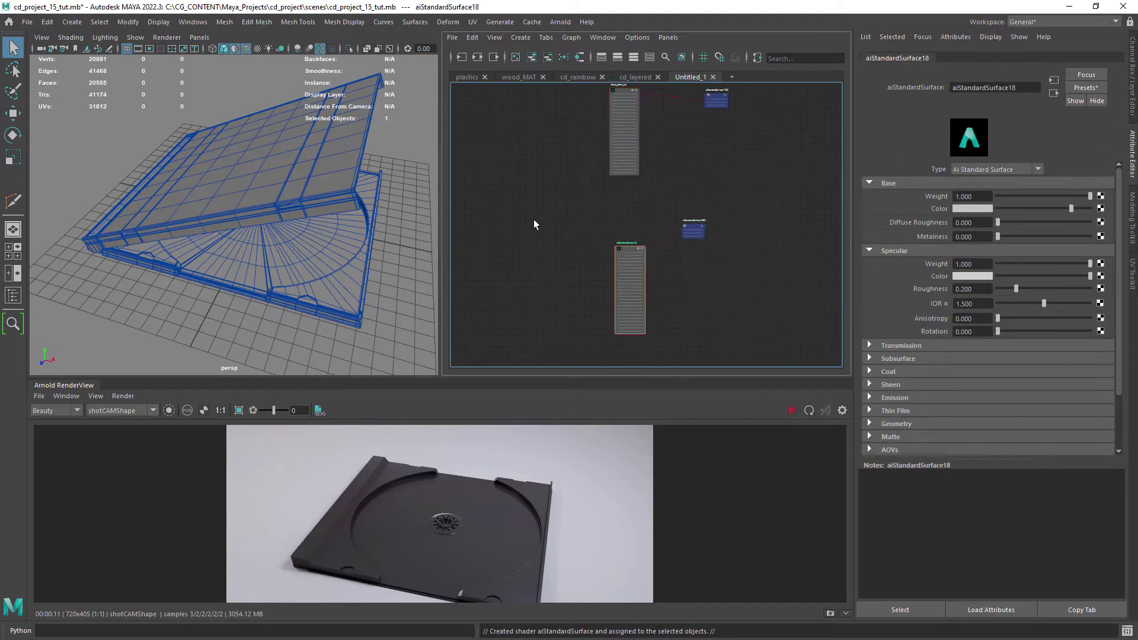
pyautogui.write('plastic_transparent_tut')
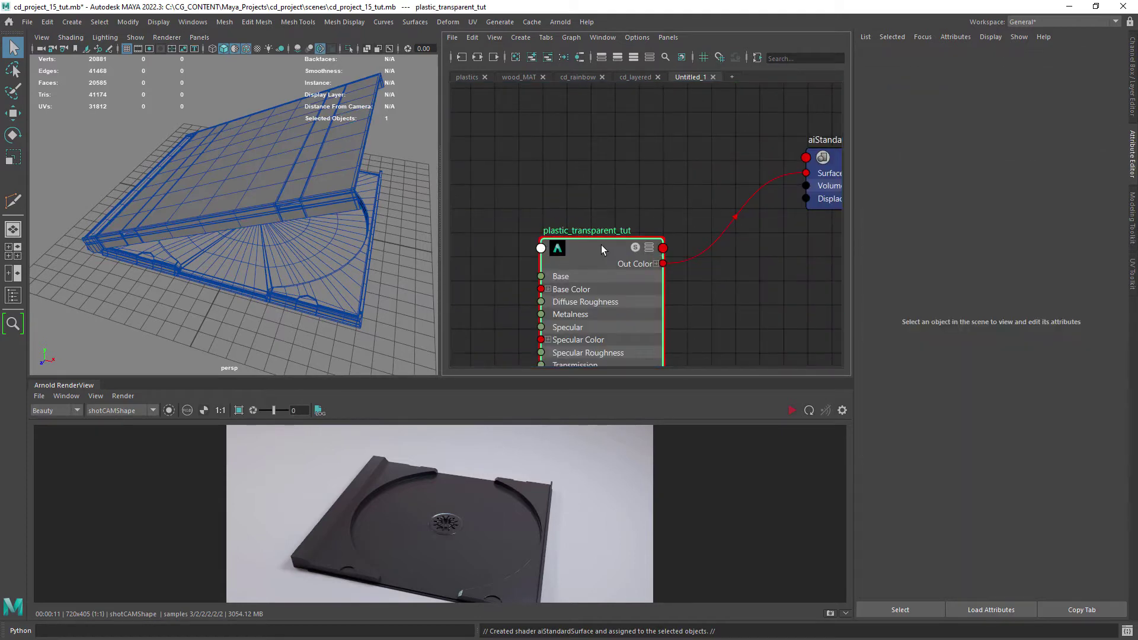
pyautogui.moveTo(600, 244); pyautogui.dragTo(619, 192)
# Step: Inspect the Opaque option in the Arnold attributes of the lid's polySurfaceShape11
pyautogui.click(959, 58)
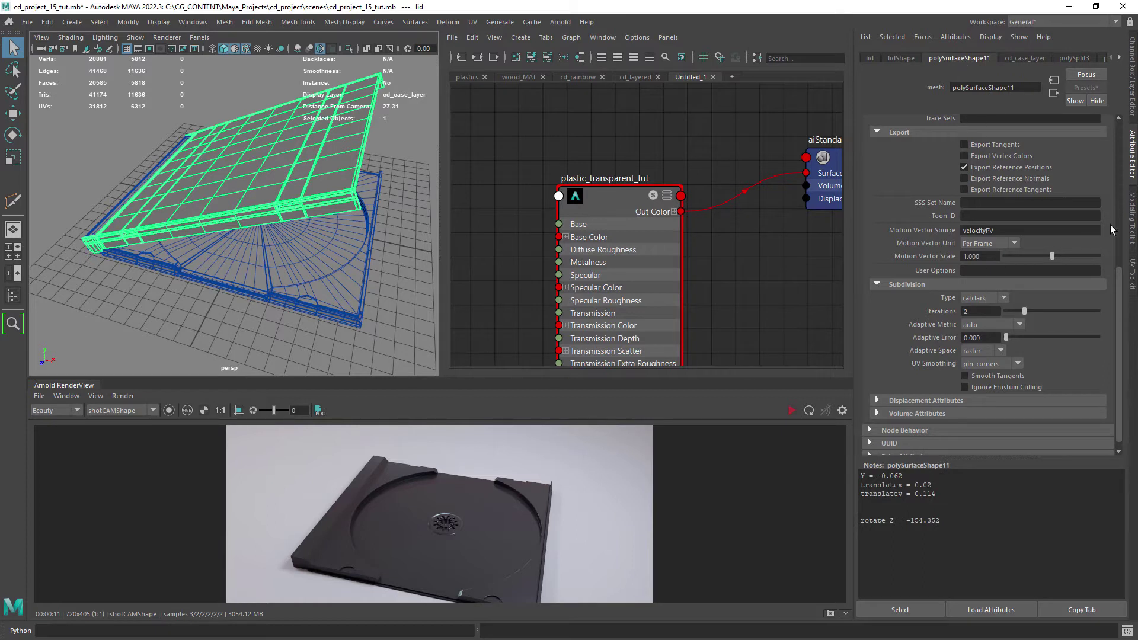
pyautogui.moveTo(1117, 279); pyautogui.dragTo(1097, 163)
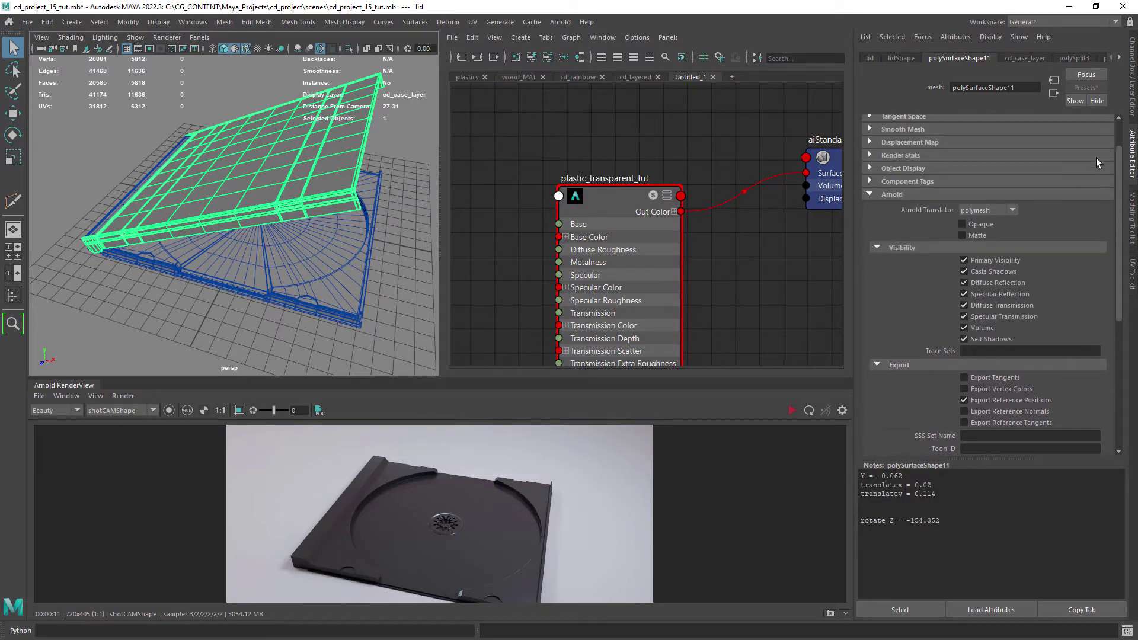
pyautogui.click(979, 224)
# Step: Set the transmission weight of plastic_transparent_tut to 1, consulting case_base_MAT in the plastics graph as reference
pyautogui.click(610, 210)
pyautogui.click(465, 77)
pyautogui.keyDown('alt'); pyautogui.moveTo(705, 119); pyautogui.dragTo(635, 271, button='middle'); pyautogui.keyUp('alt')
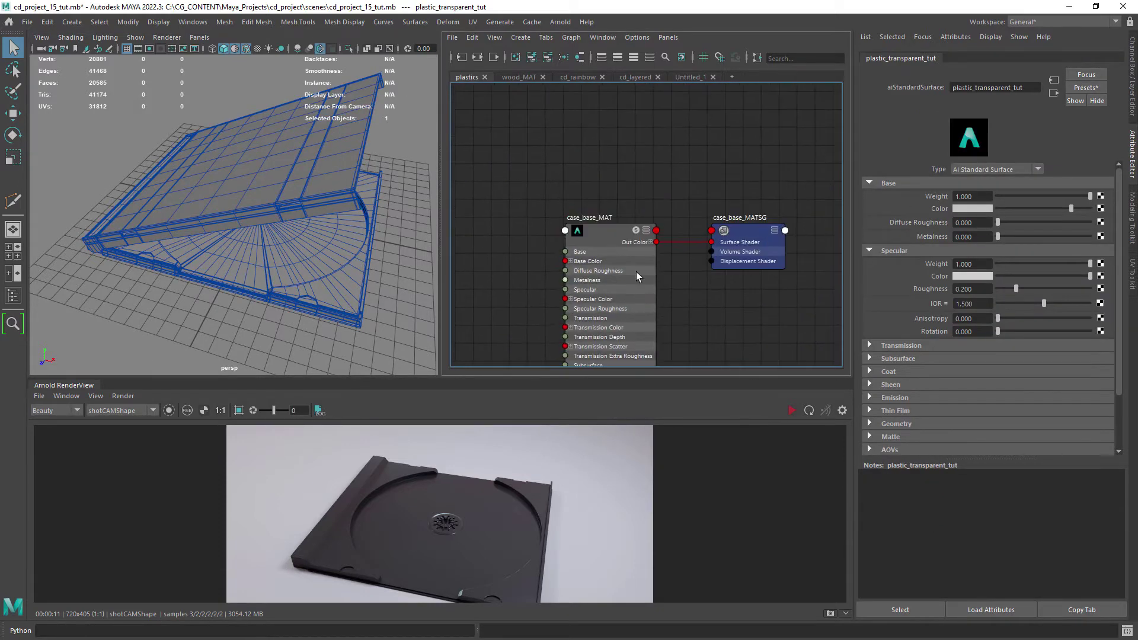
pyautogui.click(636, 271)
pyautogui.click(687, 77)
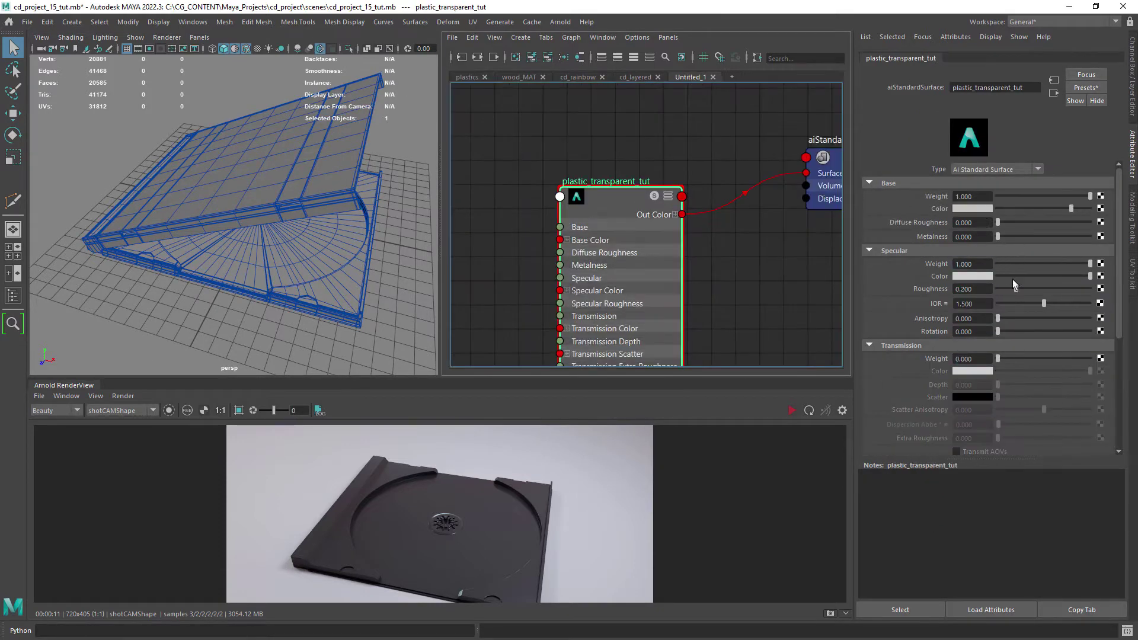
pyautogui.moveTo(1005, 360); pyautogui.dragTo(1136, 354)
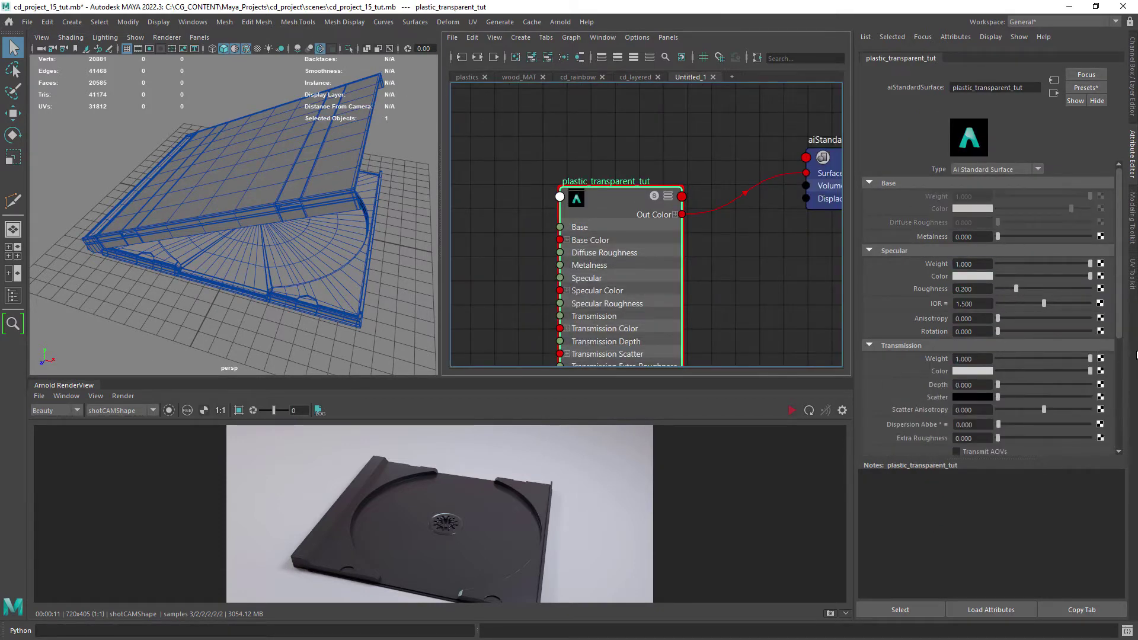
# Step: Set the specular IOR of plastic_transparent_tut to 1.55 and its roughness to 0
pyautogui.click(950, 184)
pyautogui.click(966, 249)
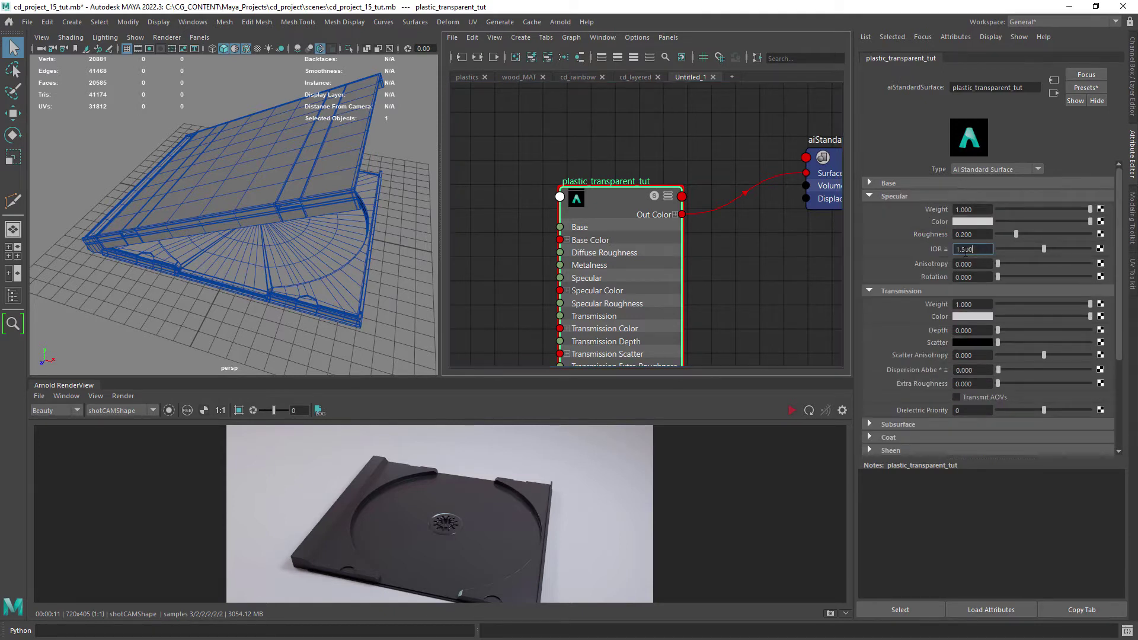
pyautogui.write('1.55')
pyautogui.press('Tab')
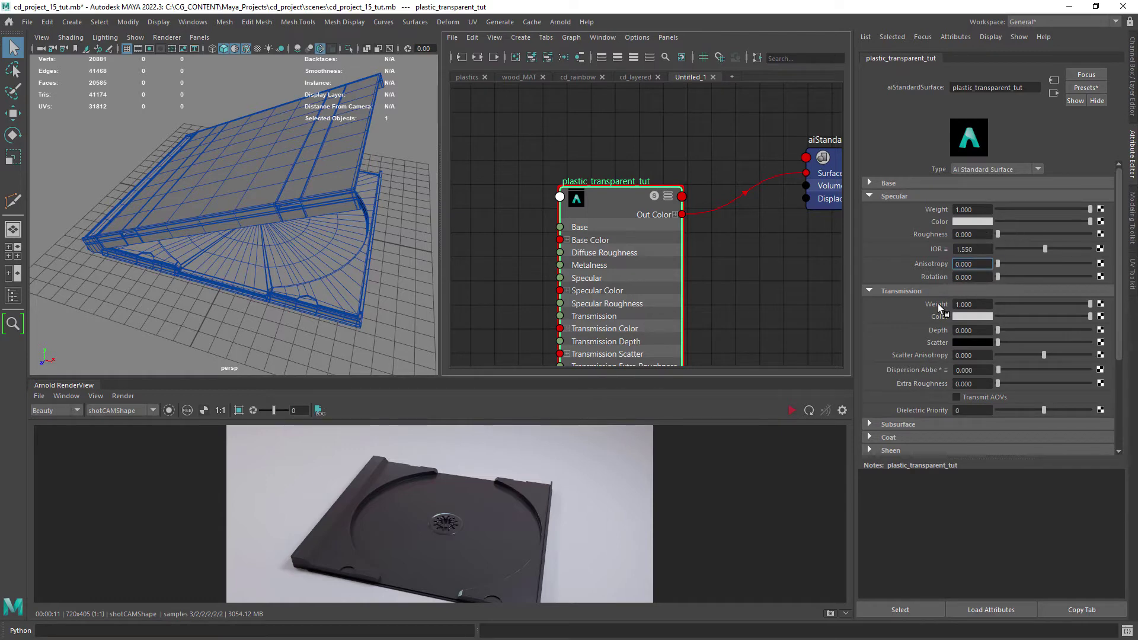
# Step: Render the transparent lid through shotCAM in an enlarged render preview, and stop the render
pyautogui.click(972, 330)
pyautogui.click(792, 297)
pyautogui.click(792, 410)
pyautogui.moveTo(553, 379); pyautogui.dragTo(578, 278)
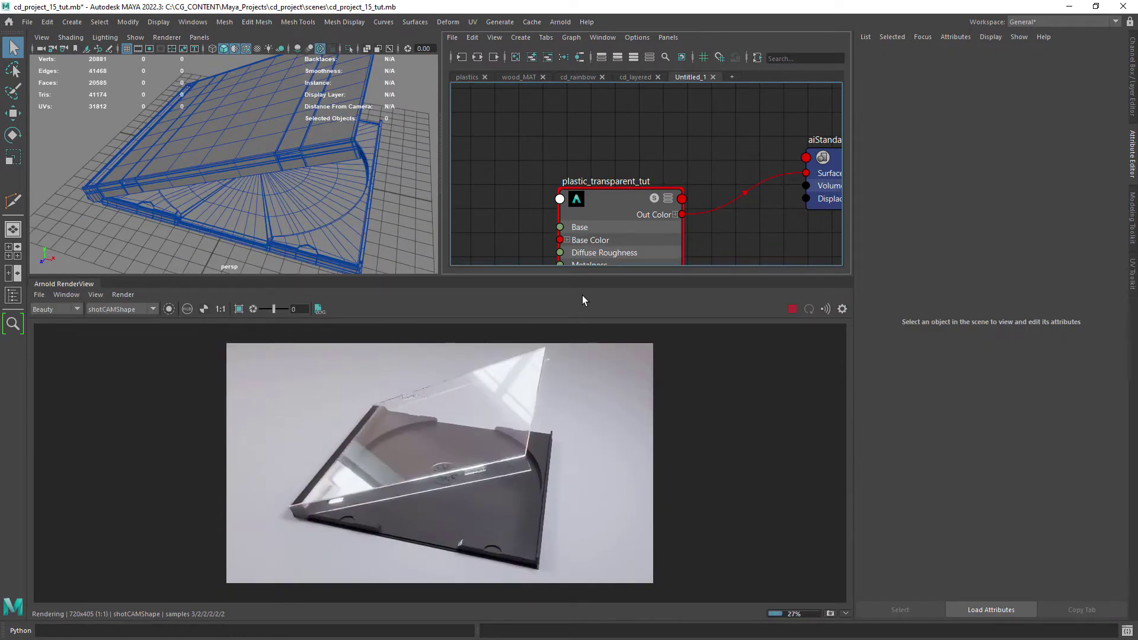
pyautogui.click(792, 309)
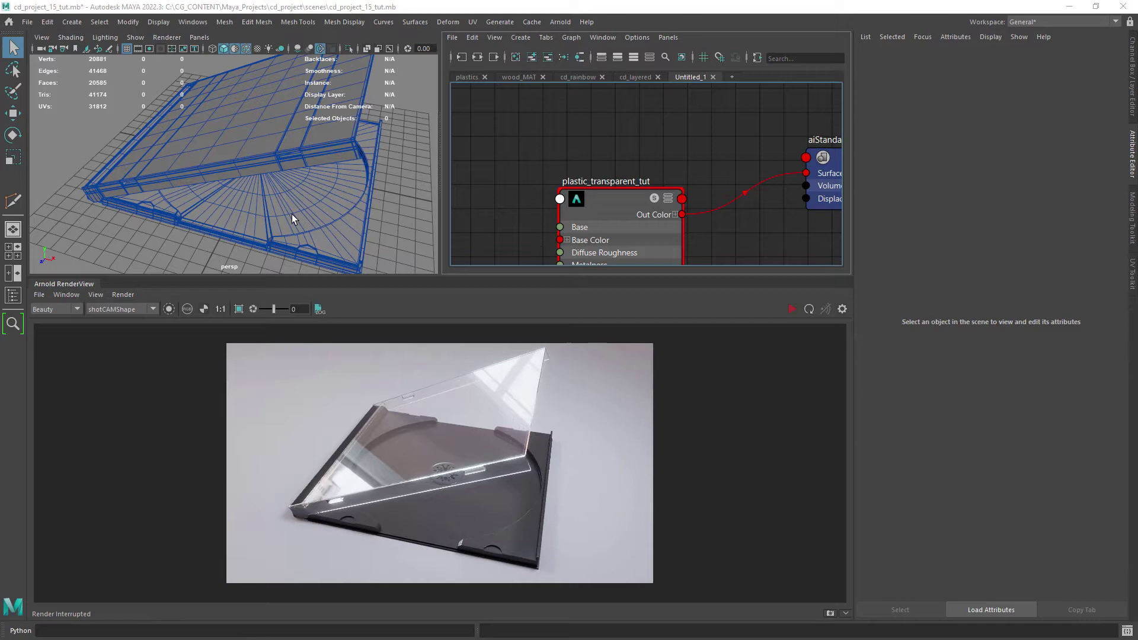
pyautogui.hotkey('shift', 'o')
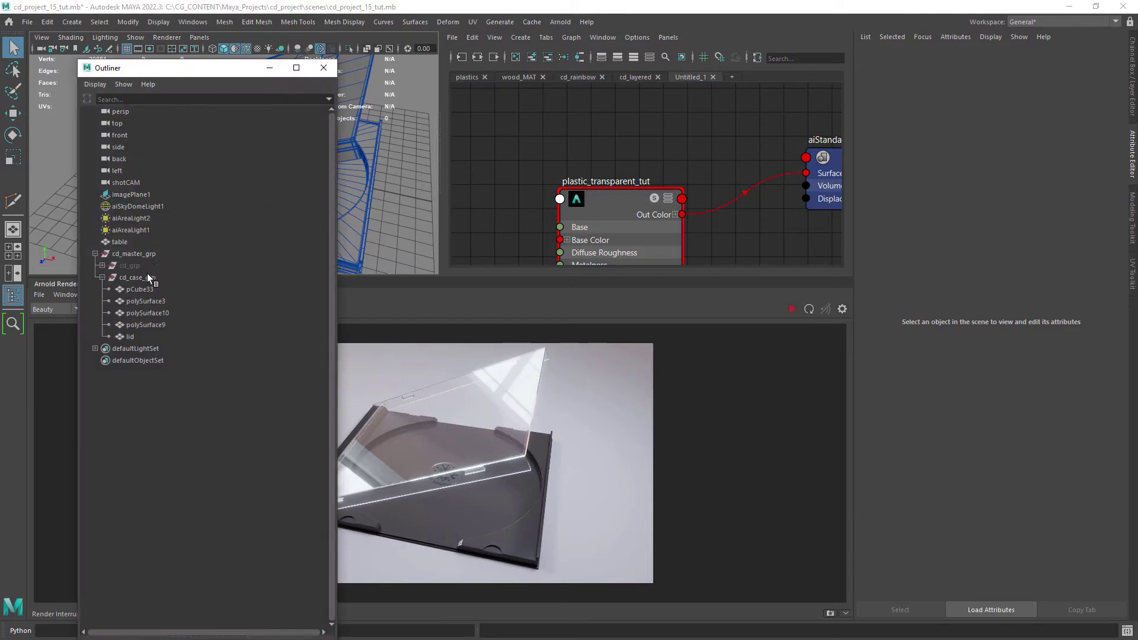
pyautogui.click(324, 67)
# Step: Assign wood_MAT from the wood_MAT graph to the table plane
pyautogui.click(519, 77)
pyautogui.scroll(5, 564, 166)
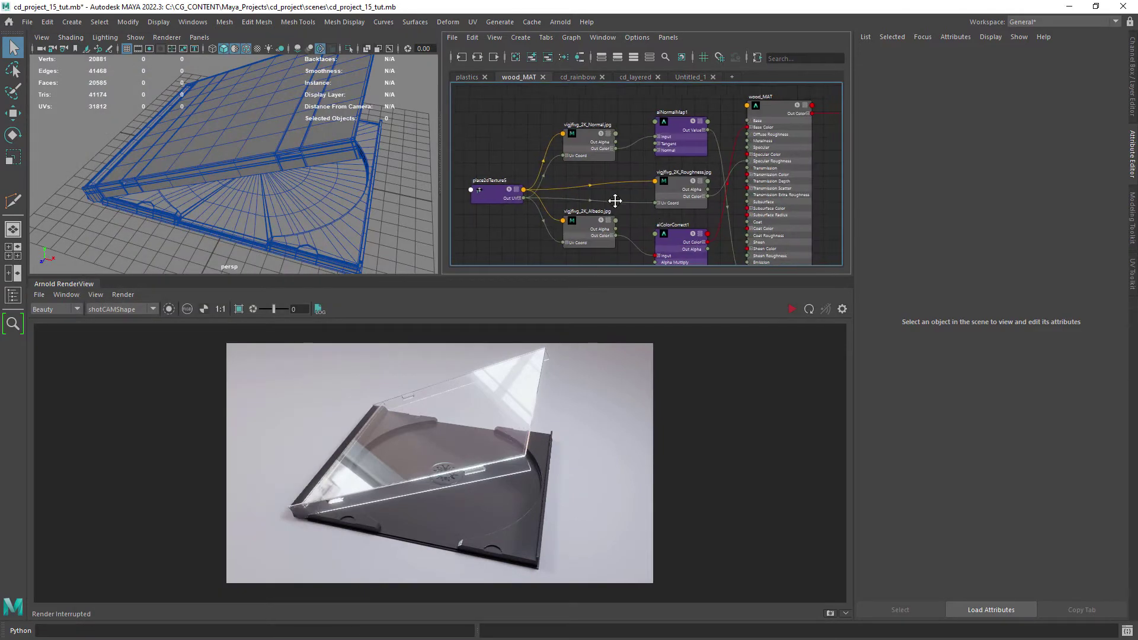
pyautogui.keyDown('alt'); pyautogui.moveTo(538, 198); pyautogui.dragTo(559, 205, button='middle'); pyautogui.keyUp('alt')
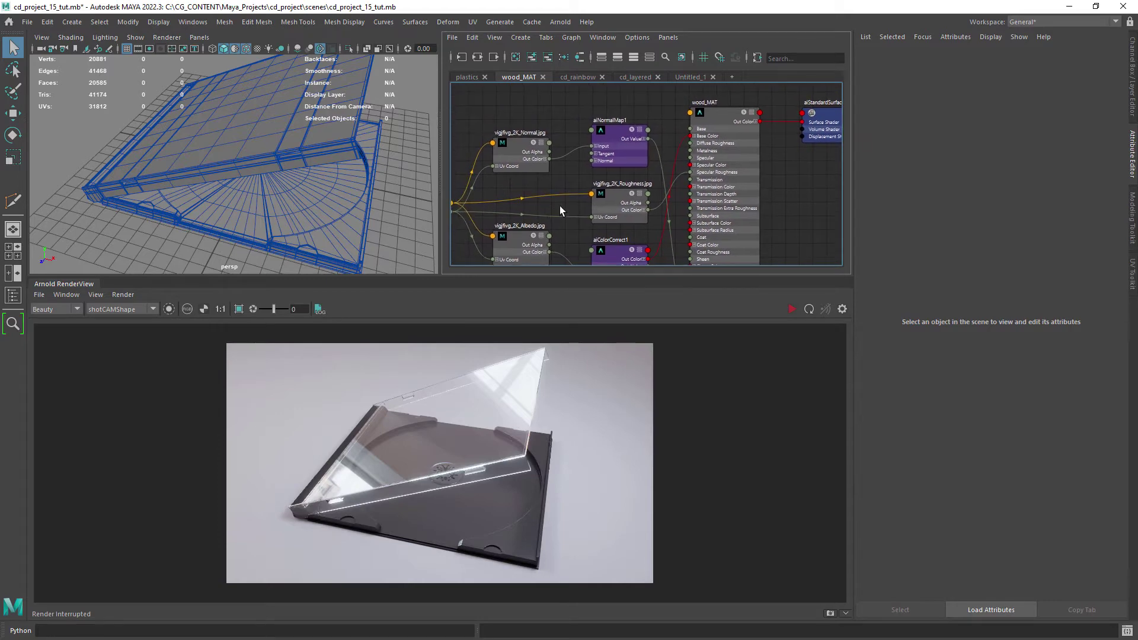
pyautogui.keyDown('alt'); pyautogui.moveTo(559, 205); pyautogui.dragTo(588, 191, button='right'); pyautogui.keyUp('alt')
pyautogui.keyDown('alt'); pyautogui.moveTo(588, 191); pyautogui.dragTo(589, 215, button='middle'); pyautogui.keyUp('alt')
pyautogui.scroll(-1, 589, 215)
pyautogui.scroll(-5, 288, 122)
pyautogui.click(320, 124)
pyautogui.moveTo(660, 141); pyautogui.dragTo(399, 170, button='middle')
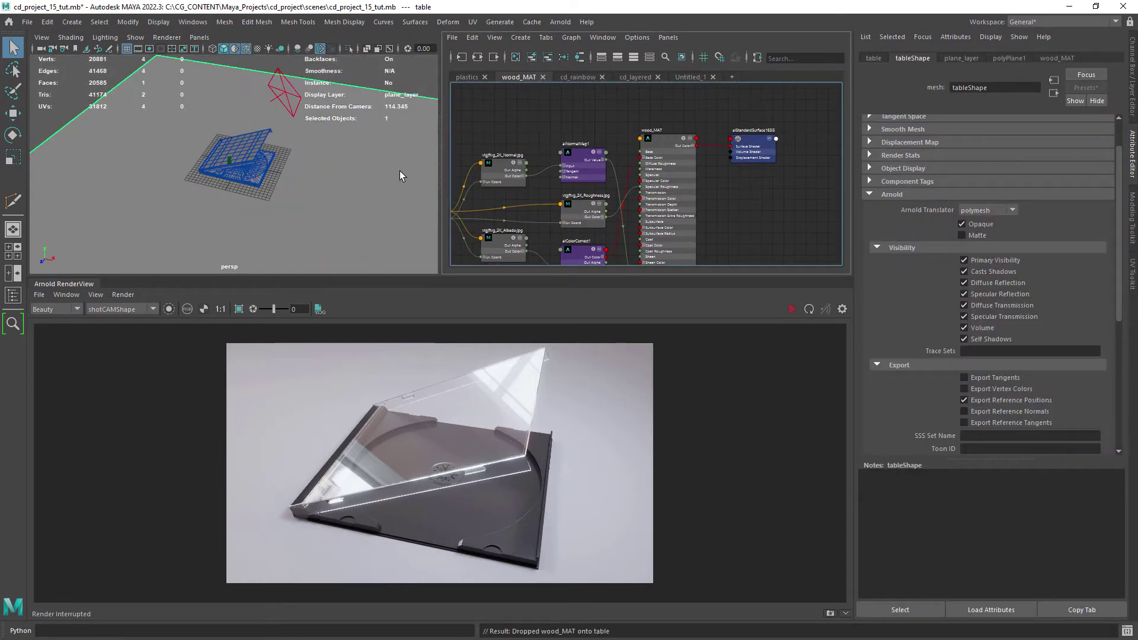
# Step: View the albedo, normal and roughness texture images that feed wood_MAT
pyautogui.scroll(2, 503, 249)
pyautogui.click(511, 178)
pyautogui.click(1057, 238)
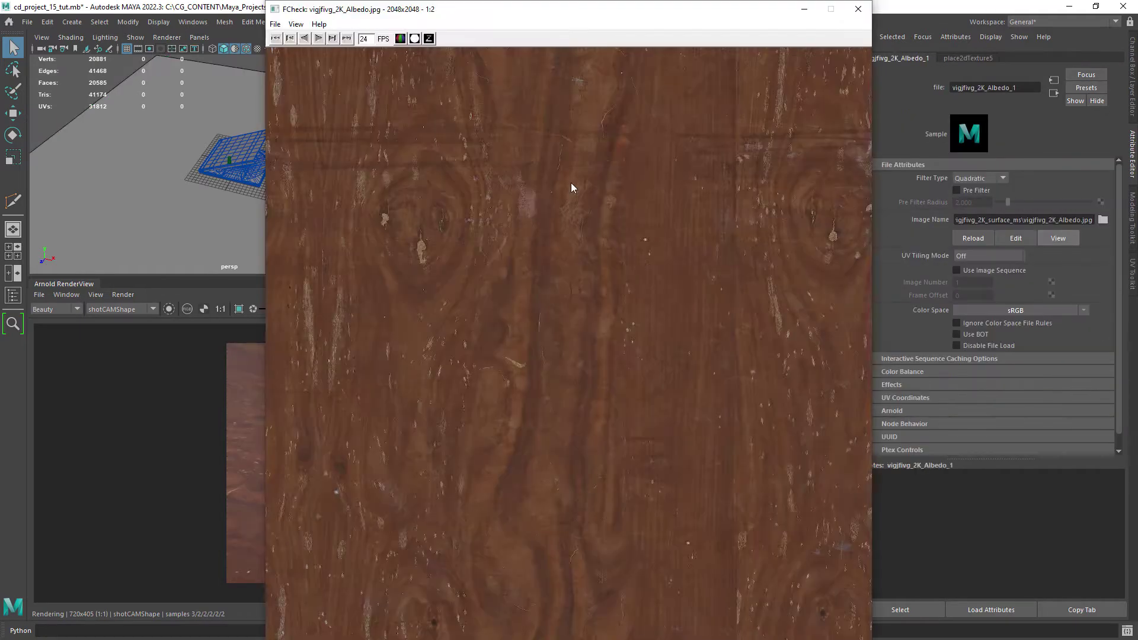
pyautogui.press('Escape')
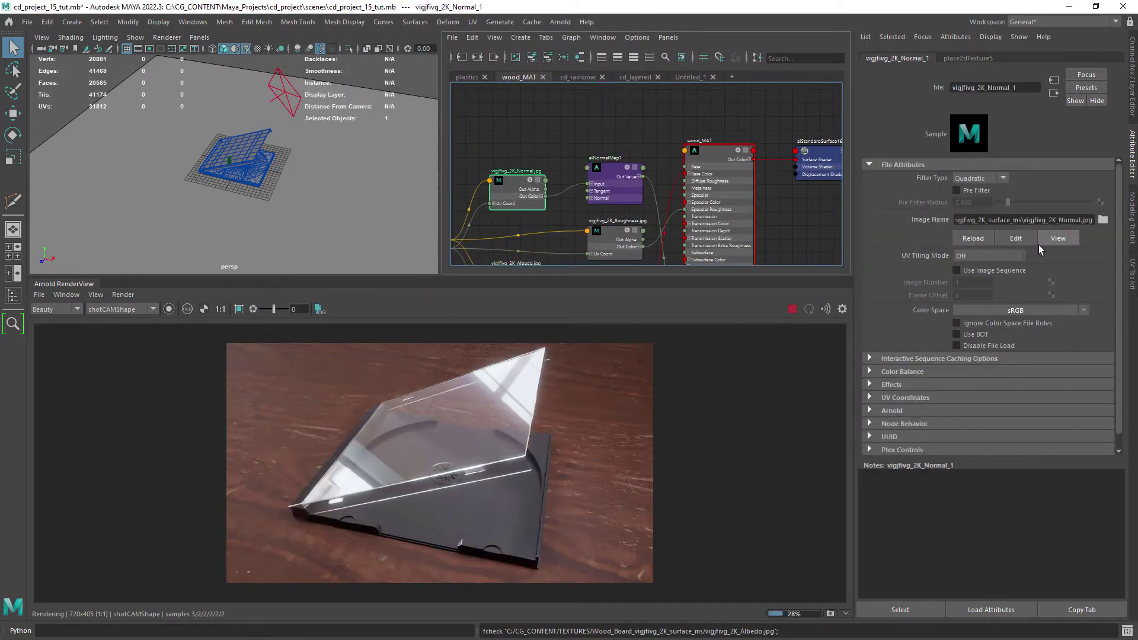
pyautogui.click(1057, 238)
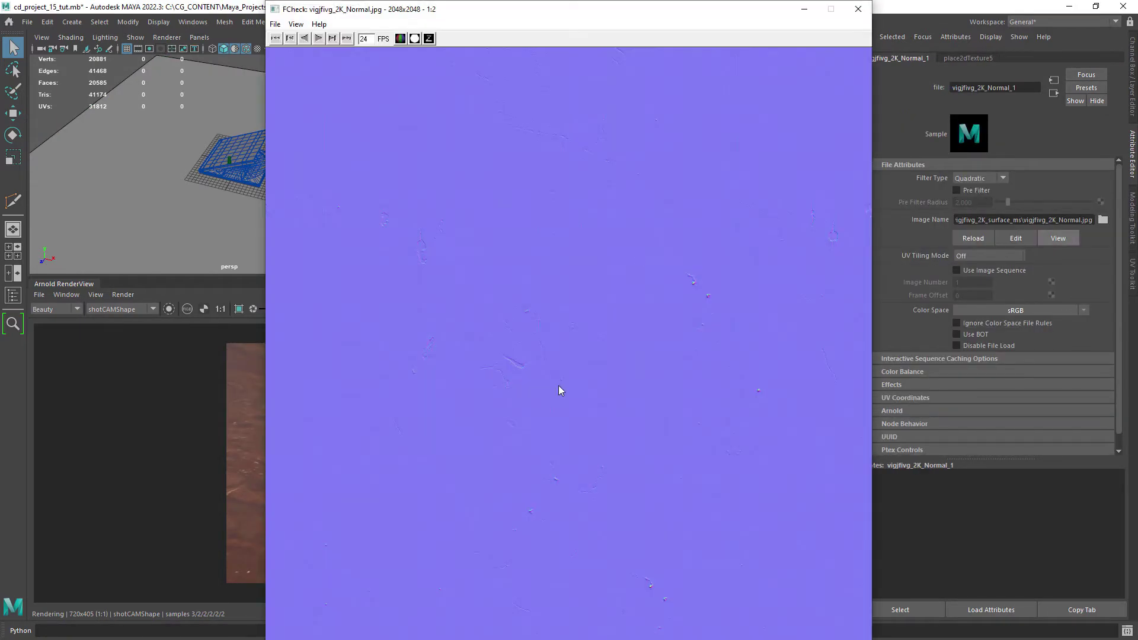
pyautogui.click(857, 9)
pyautogui.click(619, 184)
pyautogui.click(1057, 237)
pyautogui.click(858, 9)
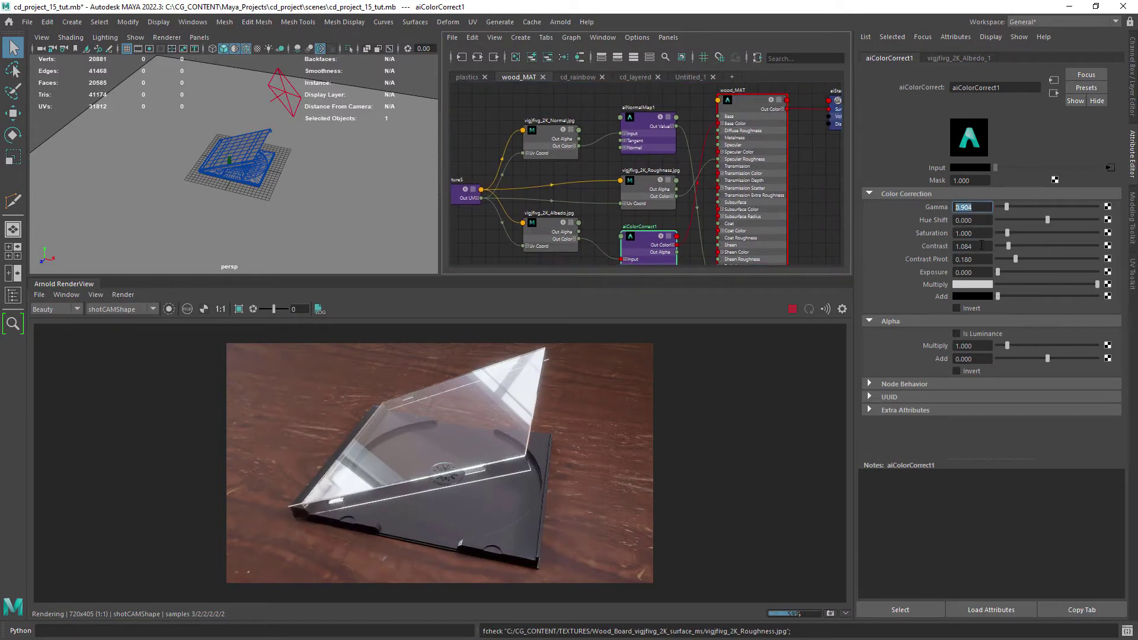
# Step: Inspect the aiColorCorrect1 contrast, the aiNormalMap1 strength and the base and specular settings of wood_MAT
pyautogui.click(981, 245)
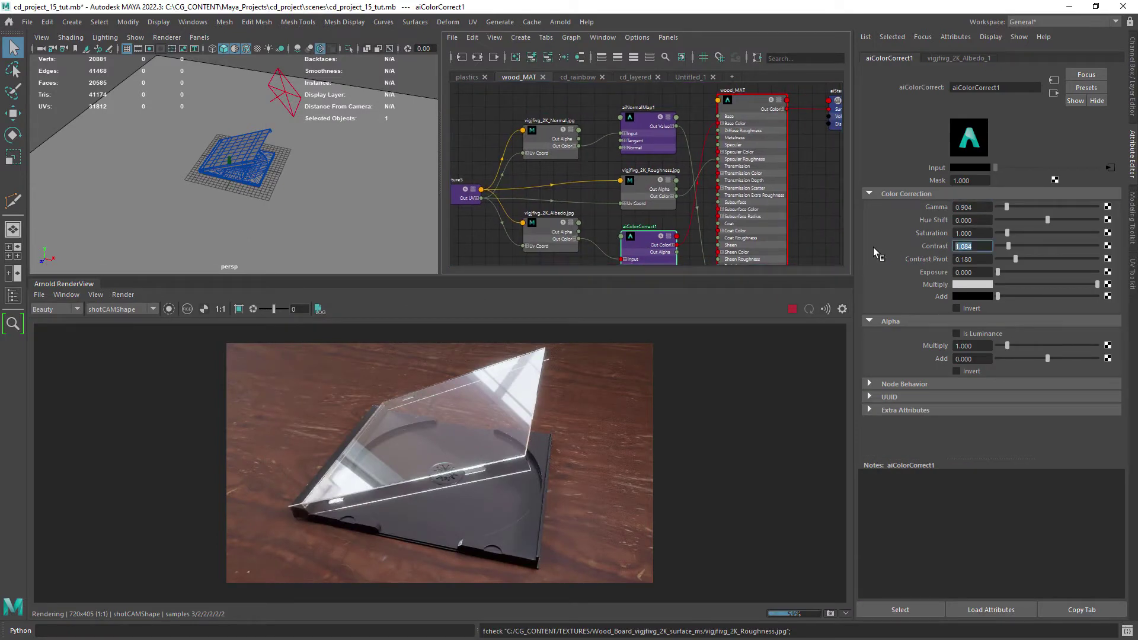
pyautogui.click(651, 135)
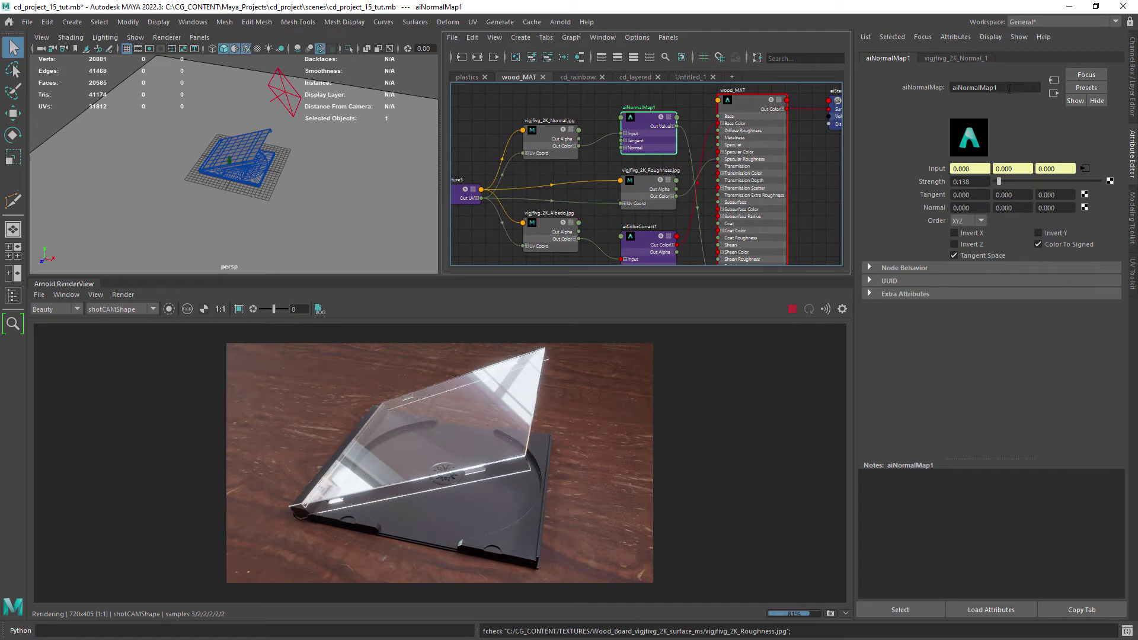
pyautogui.doubleClick(1009, 88)
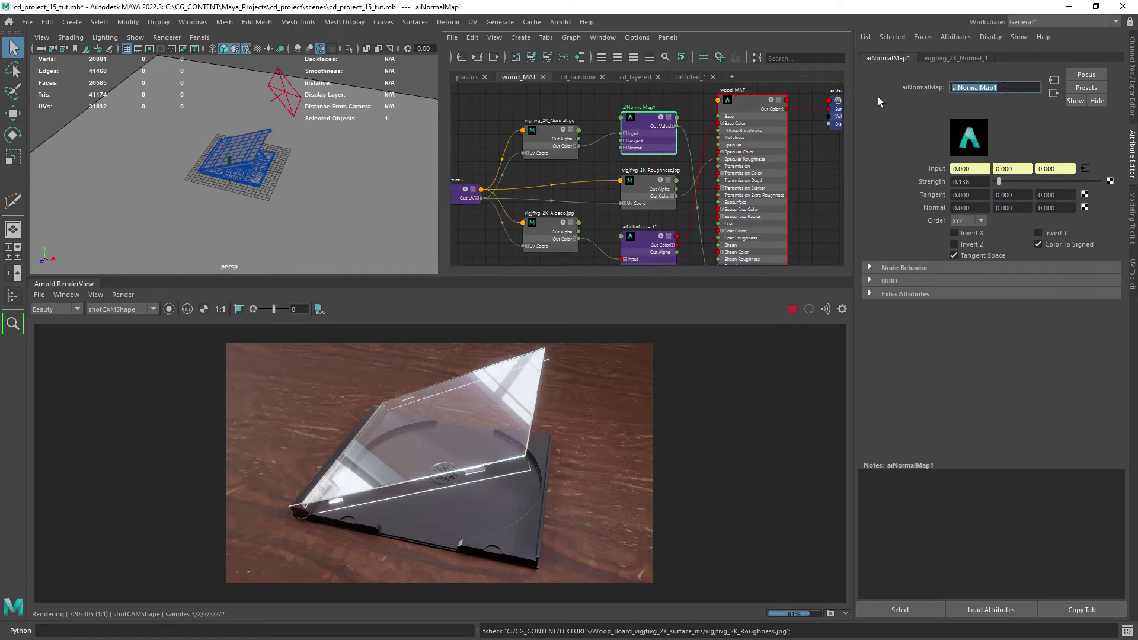
pyautogui.click(981, 182)
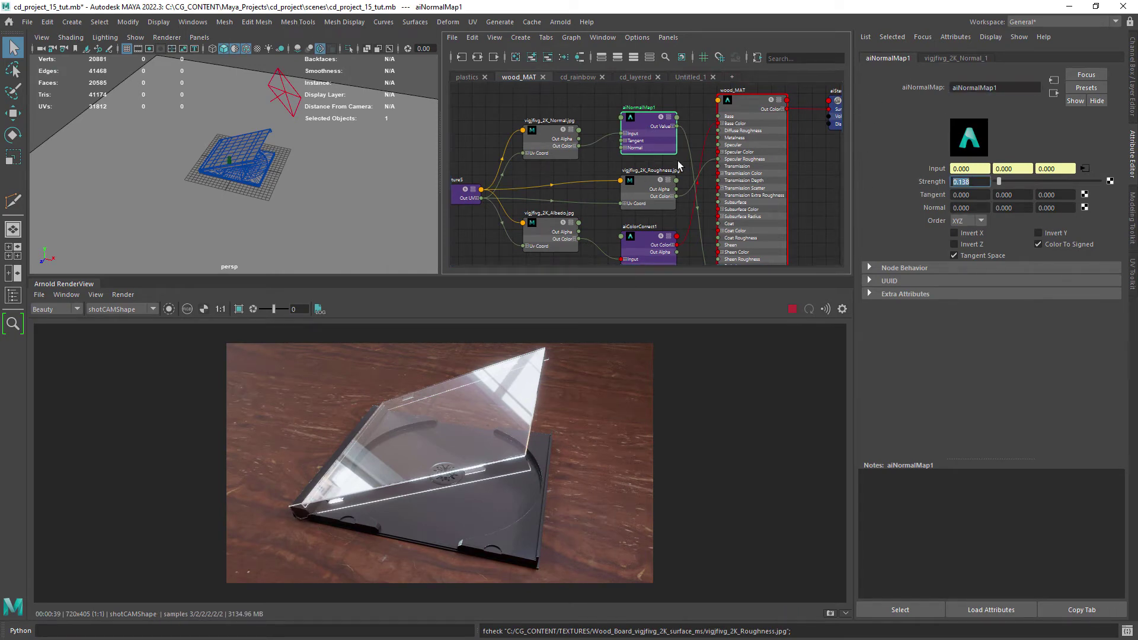
pyautogui.click(717, 149)
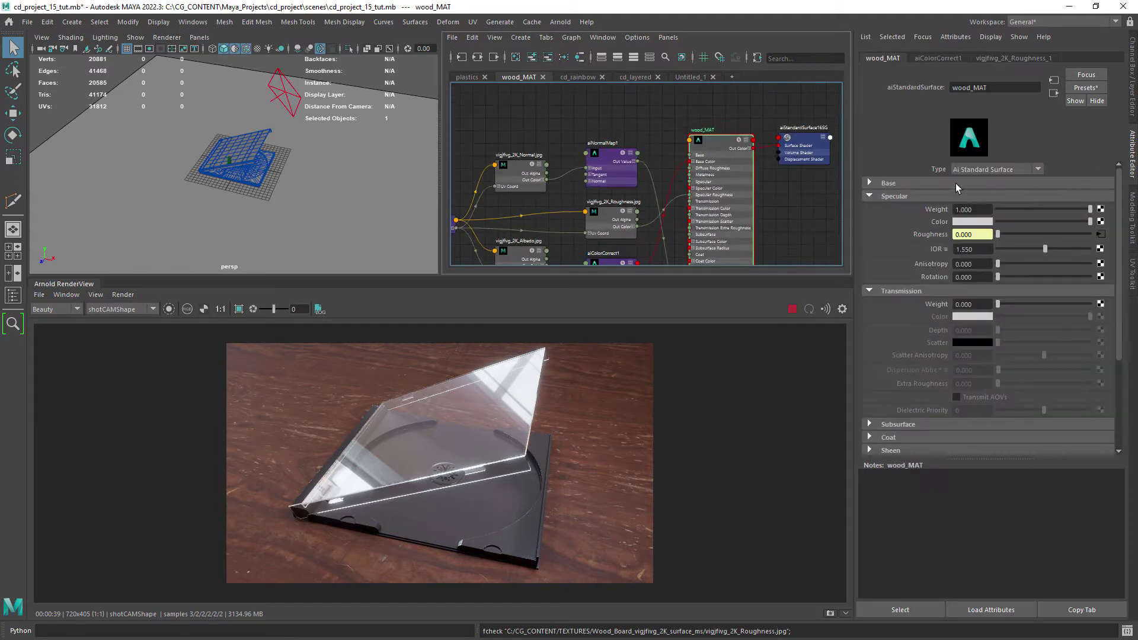
pyautogui.click(930, 196)
pyautogui.click(916, 208)
pyautogui.scroll(-2, 745, 223)
# Step: Stop the render, hide the lid and unhide cd_grp
pyautogui.click(792, 309)
pyautogui.keyDown('alt'); pyautogui.moveTo(359, 191); pyautogui.dragTo(350, 234, button='right'); pyautogui.keyUp('alt')
pyautogui.click(305, 159)
pyautogui.hotkey('ctrl', 'h')
pyautogui.click(12, 294)
pyautogui.click(170, 264)
pyautogui.hotkey('shift', 'h')
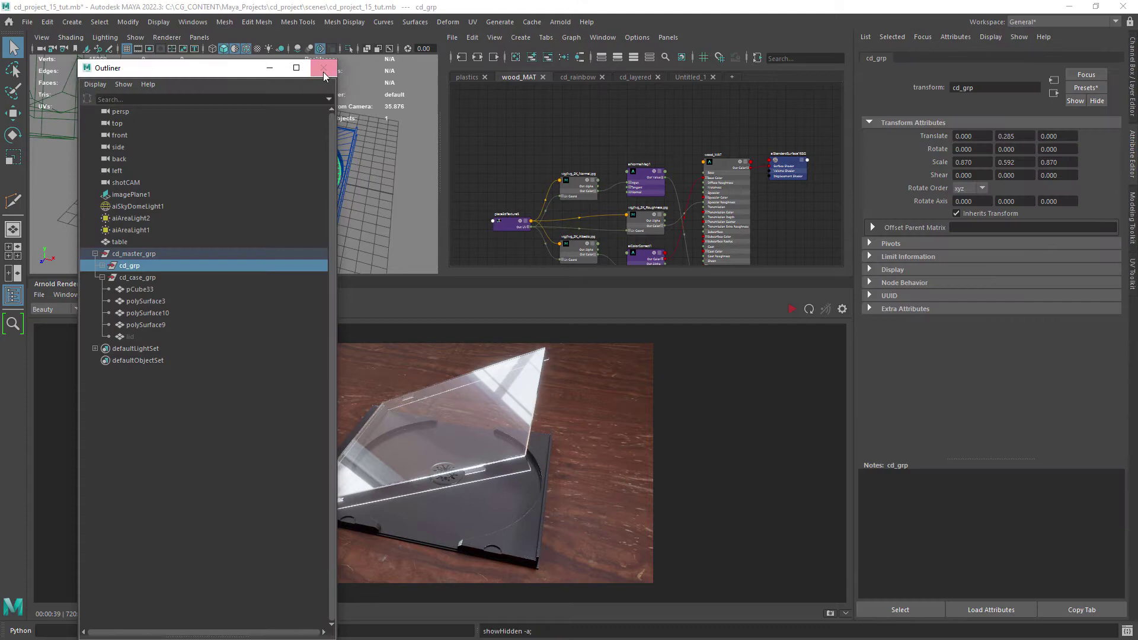
pyautogui.click(324, 68)
# Step: With the preview render running, turn off Opaque for inner_cd and assign it the plastic_transparent_tut material
pyautogui.click(251, 184)
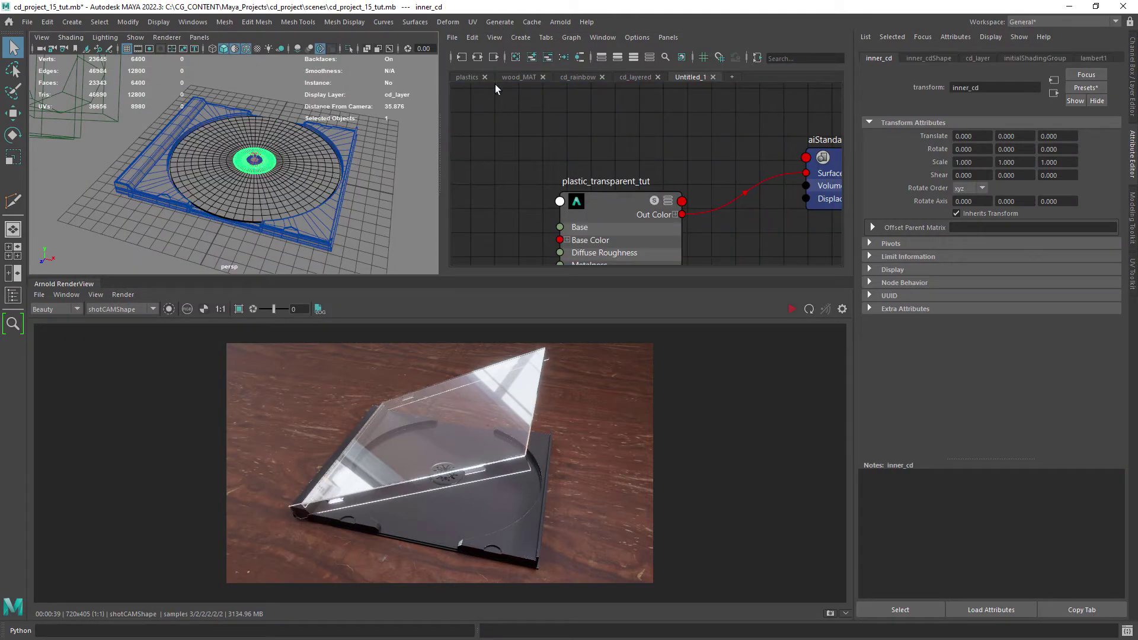
pyautogui.keyDown('alt'); pyautogui.moveTo(269, 166); pyautogui.dragTo(335, 213, button='right'); pyautogui.keyUp('alt')
pyautogui.scroll(-3, 344, 206)
pyautogui.click(791, 309)
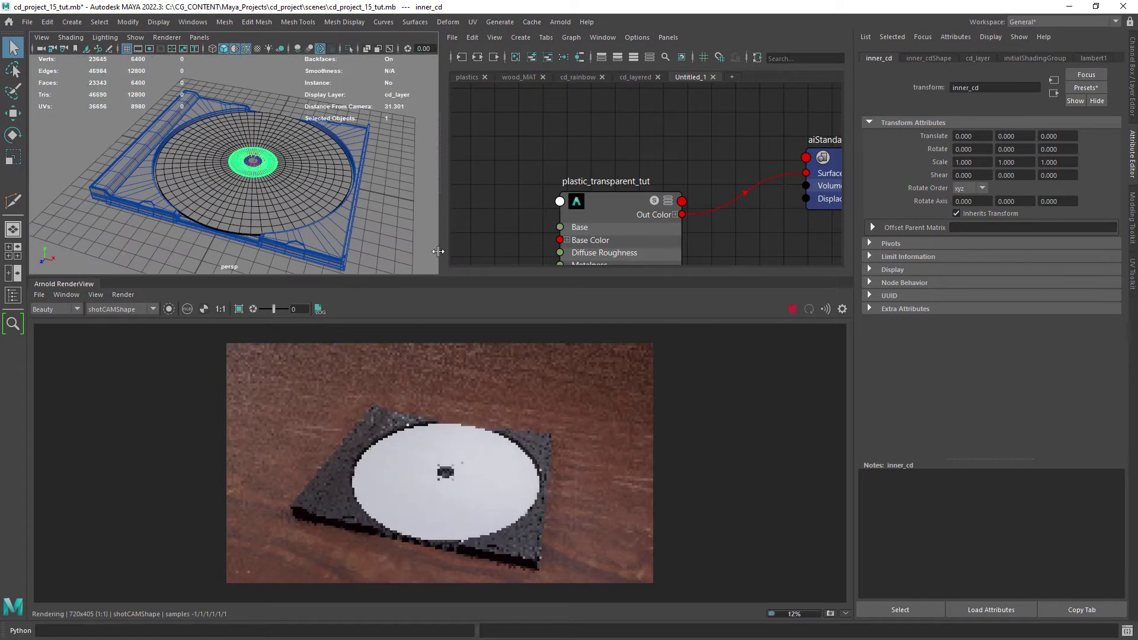
pyautogui.click(929, 58)
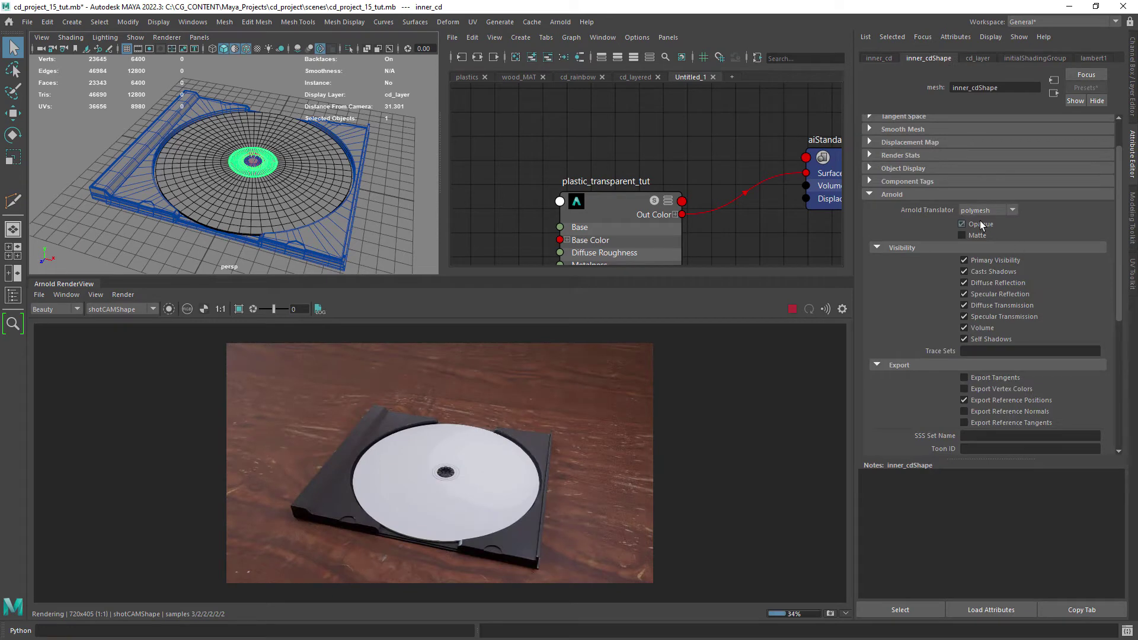
pyautogui.click(979, 224)
pyautogui.moveTo(260, 170); pyautogui.dragTo(382, 552, button='right')
# Step: Raise the render preview resolution to 1200x675 and render a crop region around the disc's center
pyautogui.click(95, 295)
pyautogui.moveTo(183, 408)
pyautogui.click(225, 472)
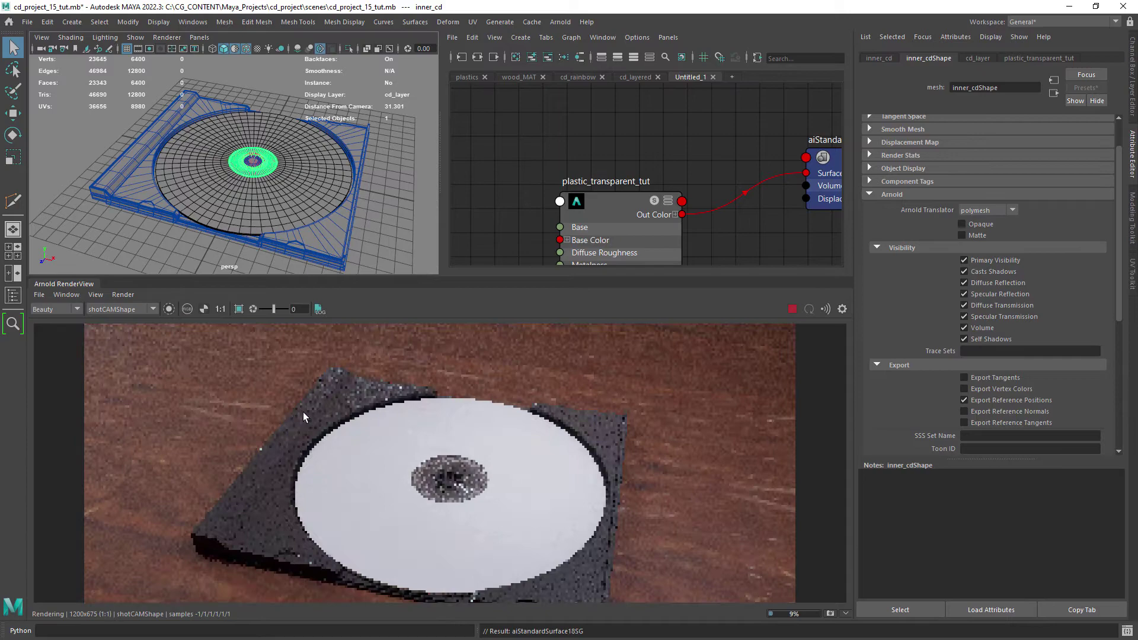
pyautogui.click(490, 503)
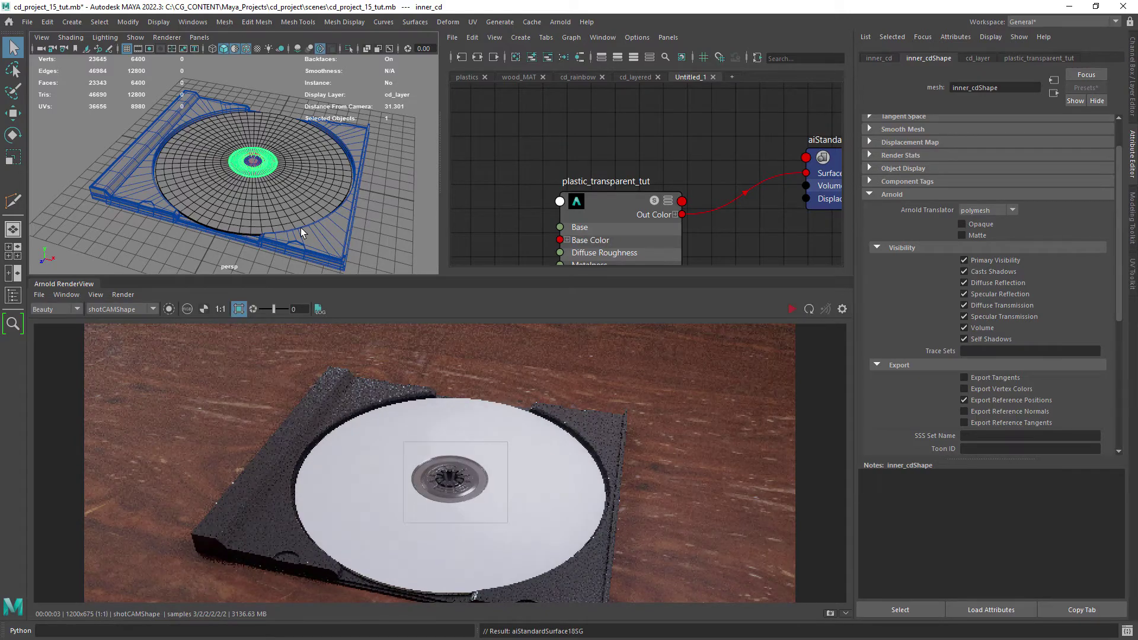
# Step: Apply a planar UV projection to cd_out from the Y axis, fitted to the bounding box with the image width/height ratio kept
pyautogui.keyDown('alt'); pyautogui.moveTo(342, 176); pyautogui.dragTo(342, 213); pyautogui.keyUp('alt')
pyautogui.keyDown('alt'); pyautogui.moveTo(301, 196); pyautogui.dragTo(531, 73, button='right'); pyautogui.keyUp('alt')
pyautogui.click(473, 22)
pyautogui.click(492, 33)
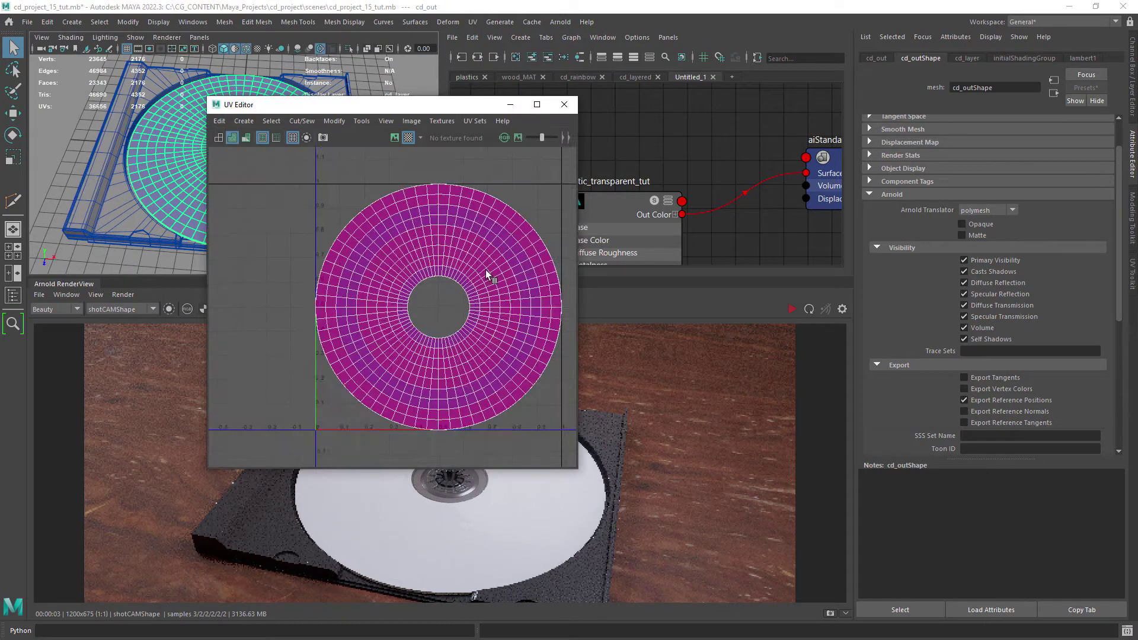
pyautogui.scroll(-2, 349, 295)
pyautogui.click(243, 121)
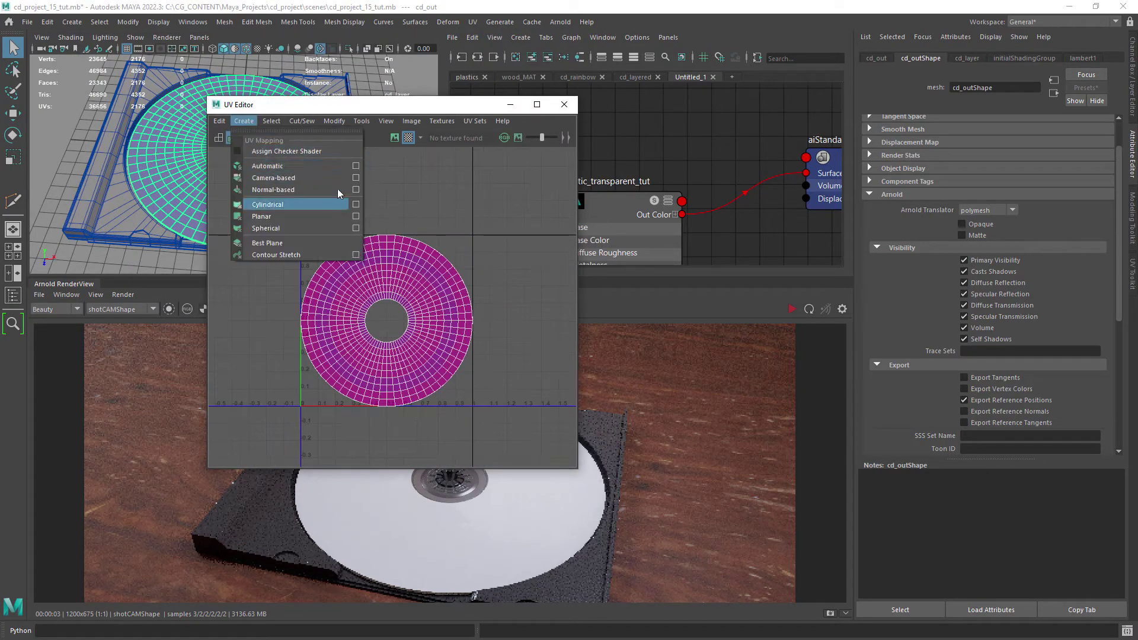
pyautogui.click(356, 216)
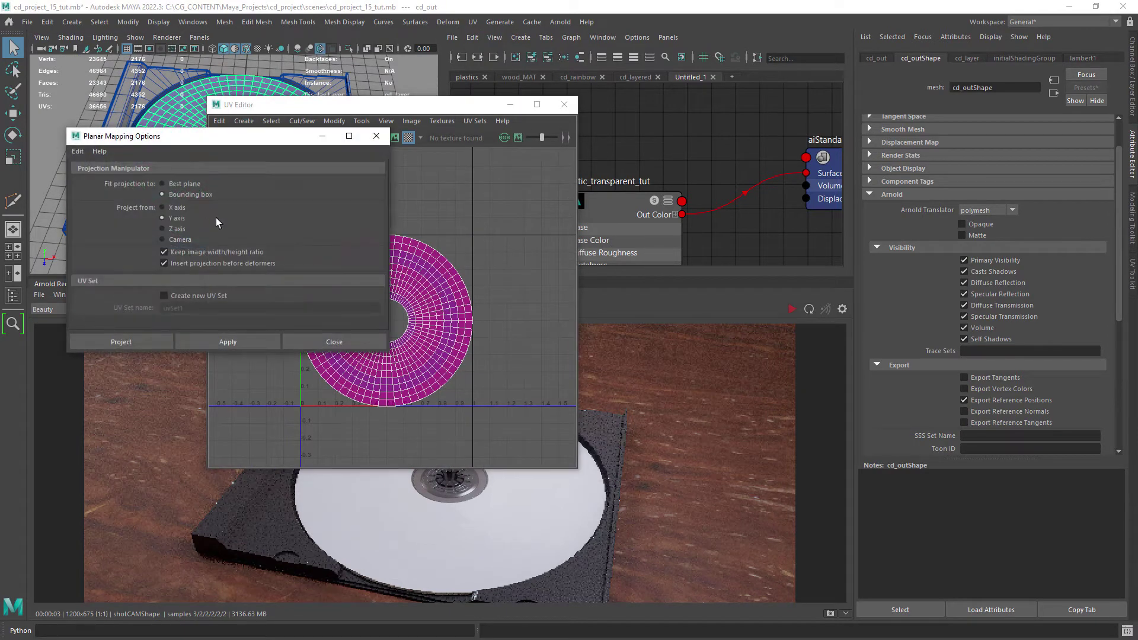
pyautogui.click(121, 341)
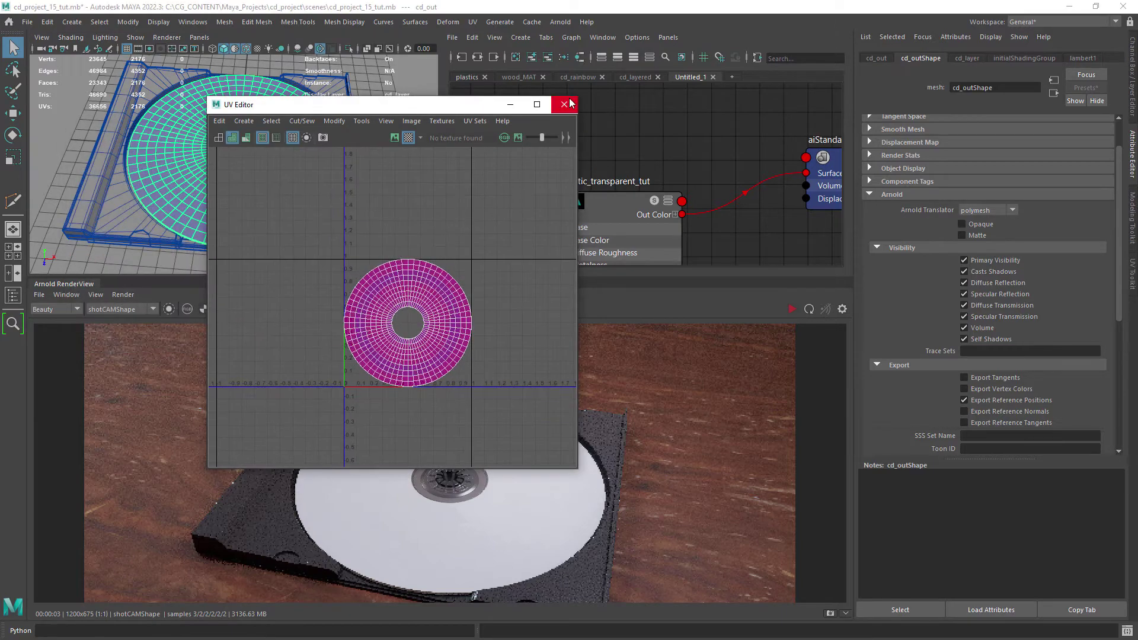
pyautogui.click(564, 104)
# Step: Examine the cd_rainbow graph's ramp, UV transform and standard surface nodes and their connections to the layer shader
pyautogui.keyDown('alt'); pyautogui.moveTo(314, 184); pyautogui.dragTo(260, 191); pyautogui.keyUp('alt')
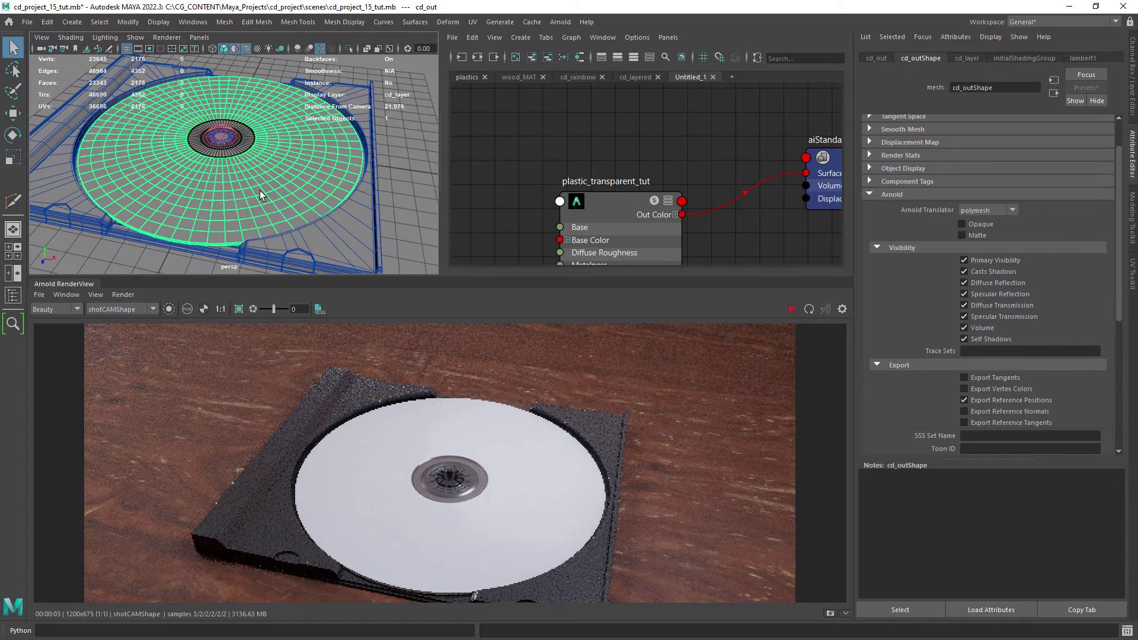
pyautogui.click(577, 78)
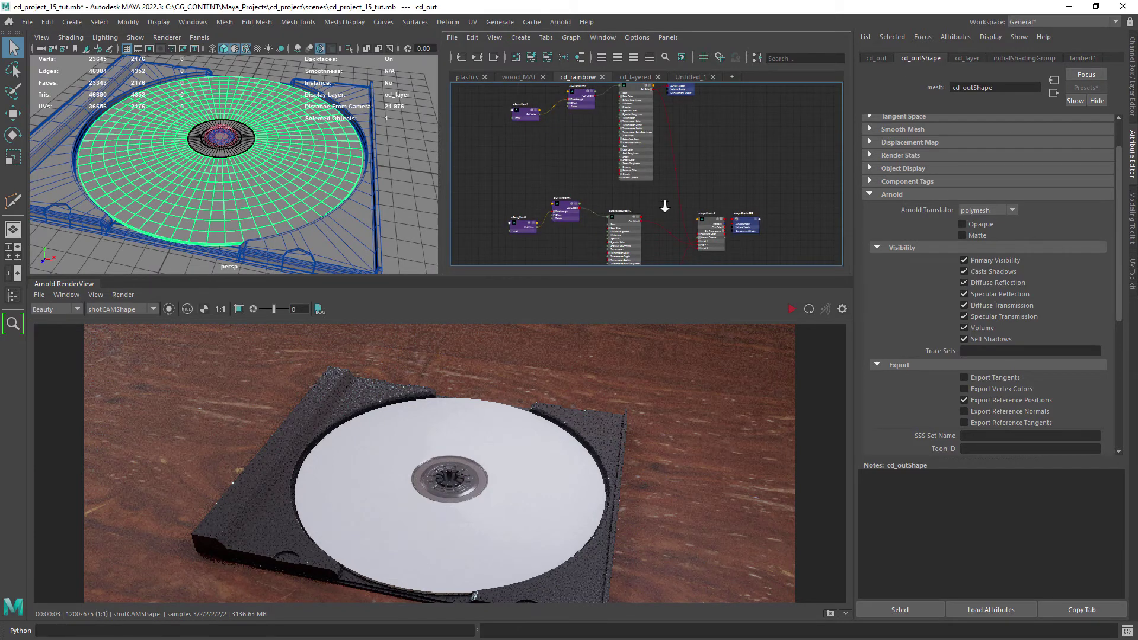
pyautogui.scroll(-4, 661, 203)
pyautogui.keyDown('alt'); pyautogui.moveTo(627, 198); pyautogui.dragTo(577, 132, button='middle'); pyautogui.keyUp('alt')
pyautogui.keyDown('alt'); pyautogui.moveTo(546, 167); pyautogui.dragTo(705, 177, button='right'); pyautogui.keyUp('alt')
pyautogui.keyDown('alt'); pyautogui.moveTo(704, 178); pyautogui.dragTo(592, 254, button='middle'); pyautogui.keyUp('alt')
pyautogui.keyDown('alt'); pyautogui.moveTo(557, 183); pyautogui.dragTo(642, 205, button='right'); pyautogui.keyUp('alt')
pyautogui.keyDown('alt'); pyautogui.moveTo(641, 206); pyautogui.dragTo(604, 275, button='middle'); pyautogui.keyUp('alt')
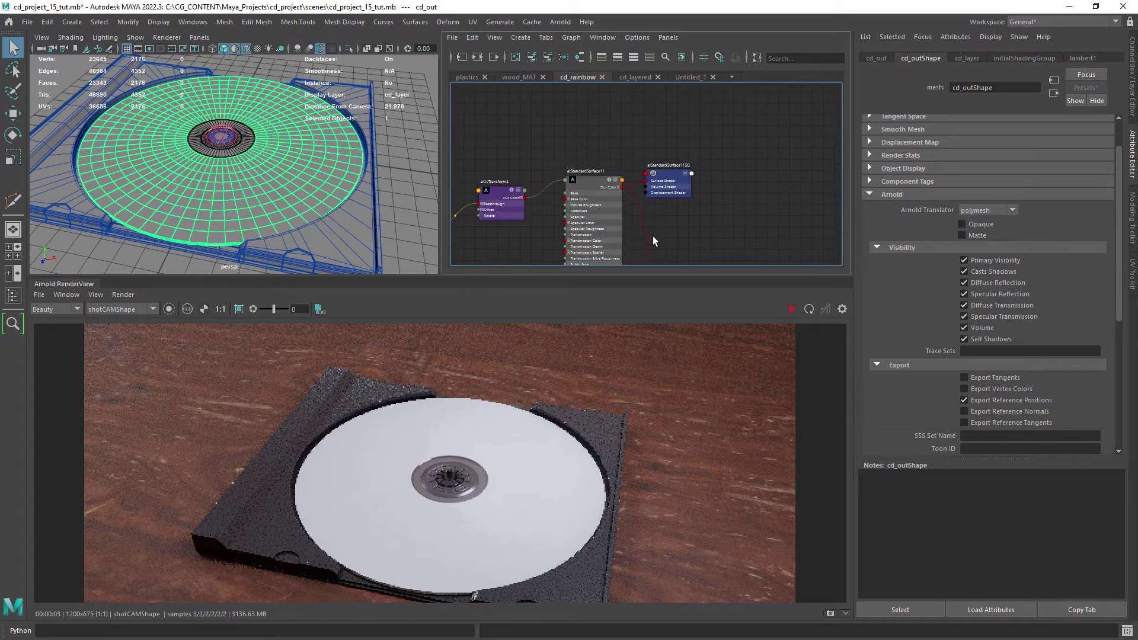
pyautogui.keyDown('alt'); pyautogui.moveTo(652, 236); pyautogui.dragTo(635, 173, button='middle'); pyautogui.keyUp('alt')
pyautogui.keyDown('alt'); pyautogui.moveTo(616, 261); pyautogui.dragTo(651, 198, button='middle'); pyautogui.keyUp('alt')
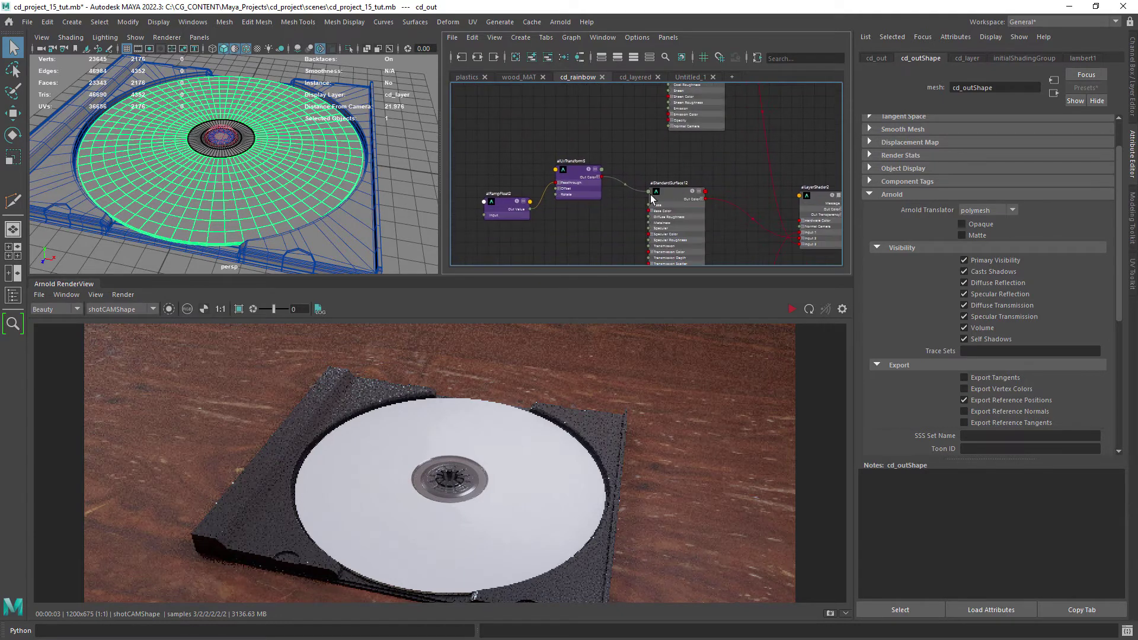
pyautogui.moveTo(566, 277); pyautogui.dragTo(560, 429)
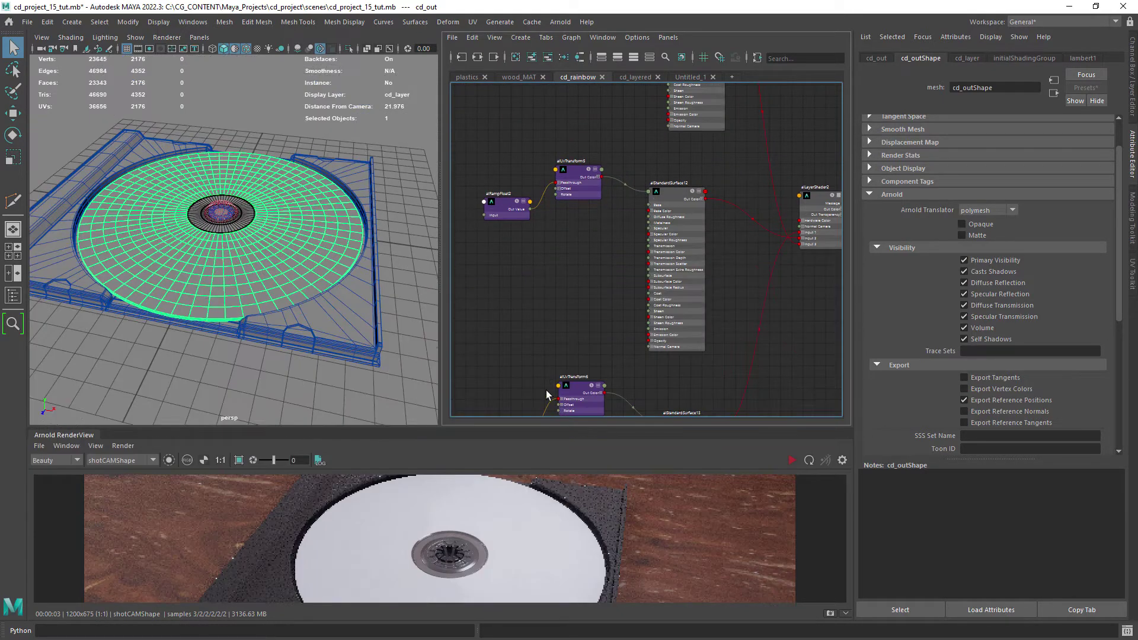
pyautogui.keyDown('alt'); pyautogui.moveTo(622, 288); pyautogui.dragTo(569, 319, button='middle'); pyautogui.keyUp('alt')
pyautogui.scroll(1, 671, 255)
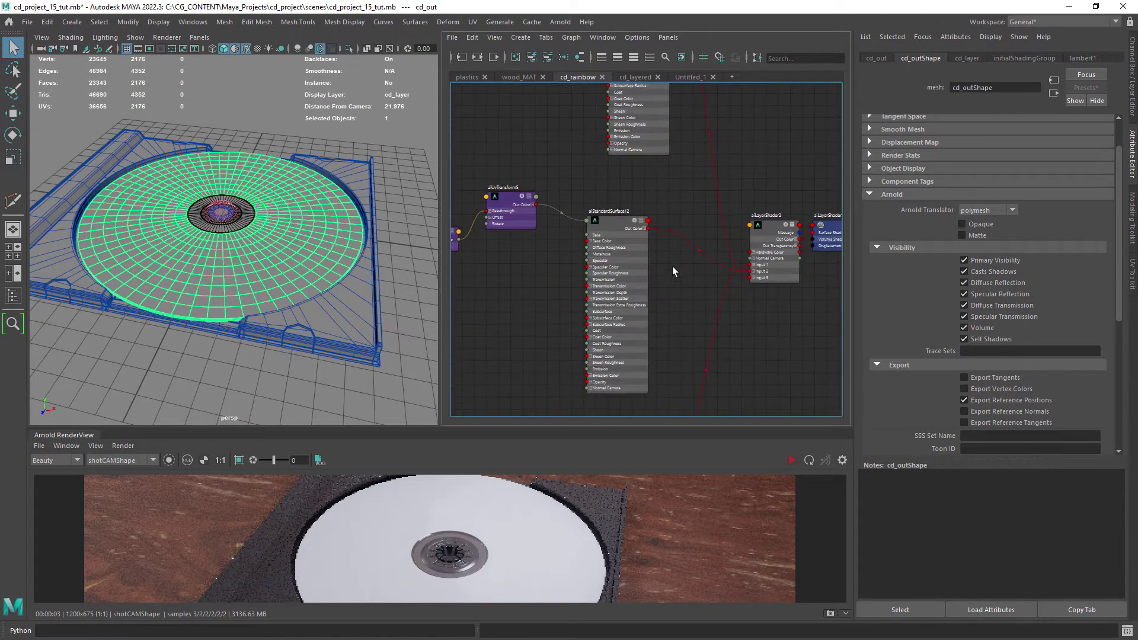
pyautogui.keyDown('alt'); pyautogui.moveTo(588, 256); pyautogui.dragTo(597, 268, button='middle'); pyautogui.keyUp('alt')
pyautogui.moveTo(519, 291)
pyautogui.keyDown('alt'); pyautogui.mouseDown(button='middle')
pyautogui.moveTo(597, 268)
pyautogui.moveTo(530, 375)
pyautogui.mouseUp(button='middle'); pyautogui.keyUp('alt')
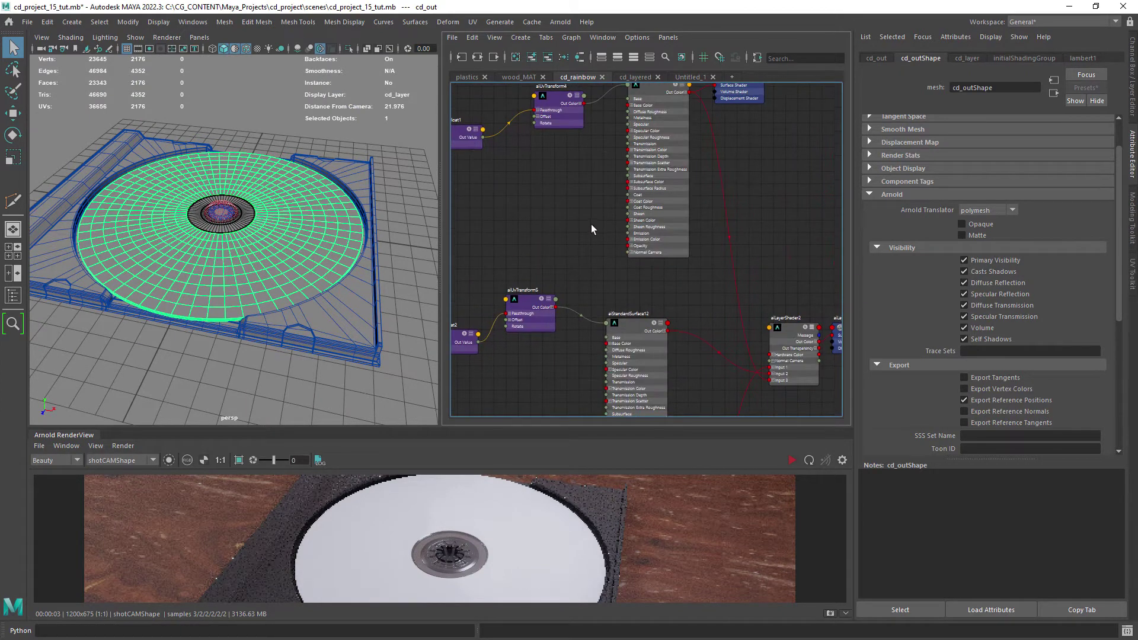
pyautogui.keyDown('alt'); pyautogui.moveTo(597, 169); pyautogui.dragTo(579, 265, button='middle'); pyautogui.keyUp('alt')
# Step: Inspect the base and specular attributes of aiStandardSurface11 in the cd_rainbow graph
pyautogui.click(634, 179)
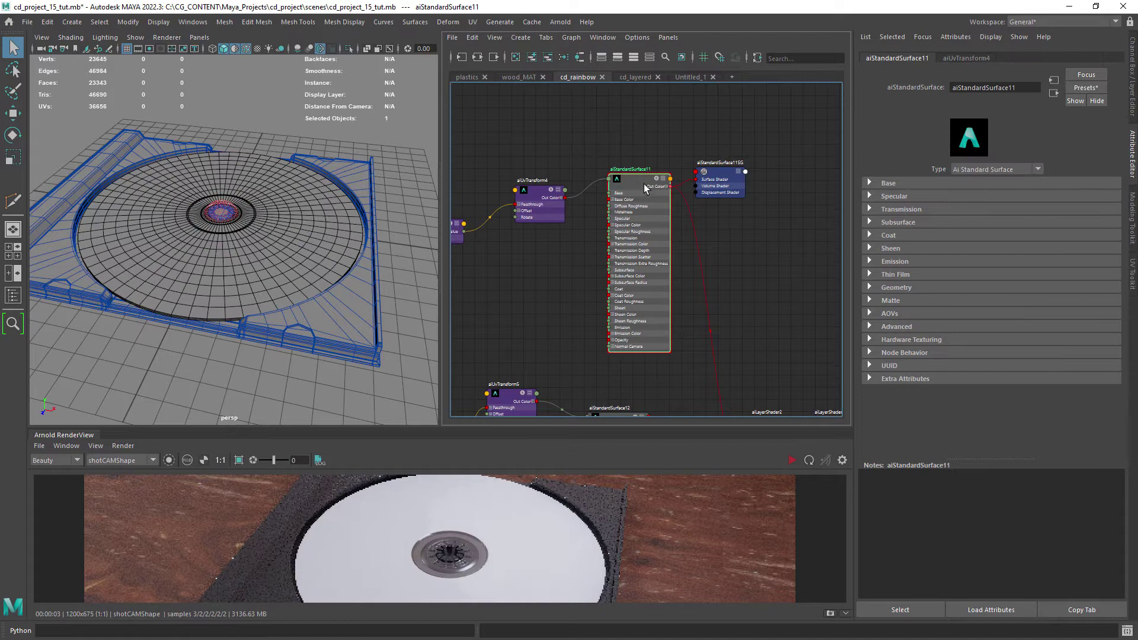
pyautogui.click(889, 183)
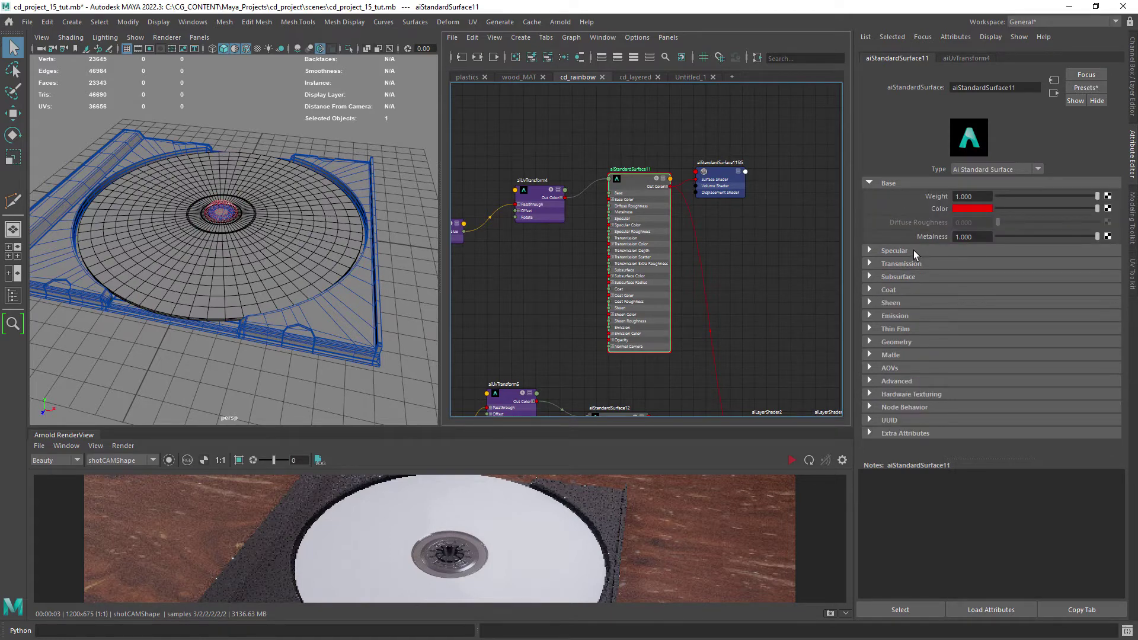
pyautogui.click(895, 251)
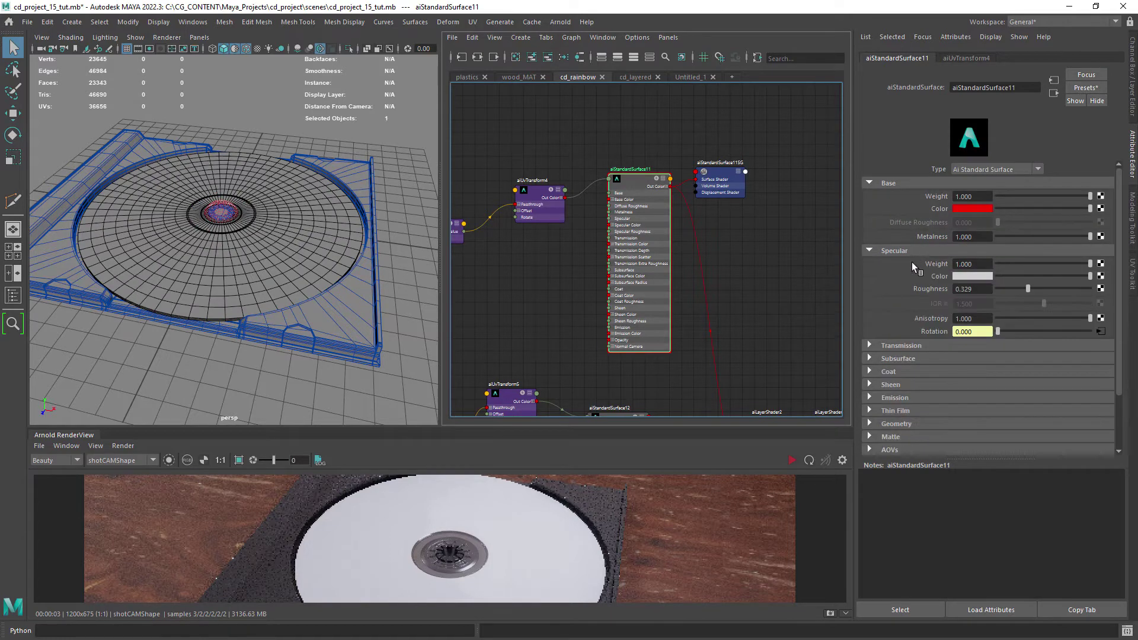
# Step: Create an aiStandardSurface shader in a new, empty graph tab
pyautogui.click(897, 347)
pyautogui.click(896, 349)
pyautogui.click(689, 78)
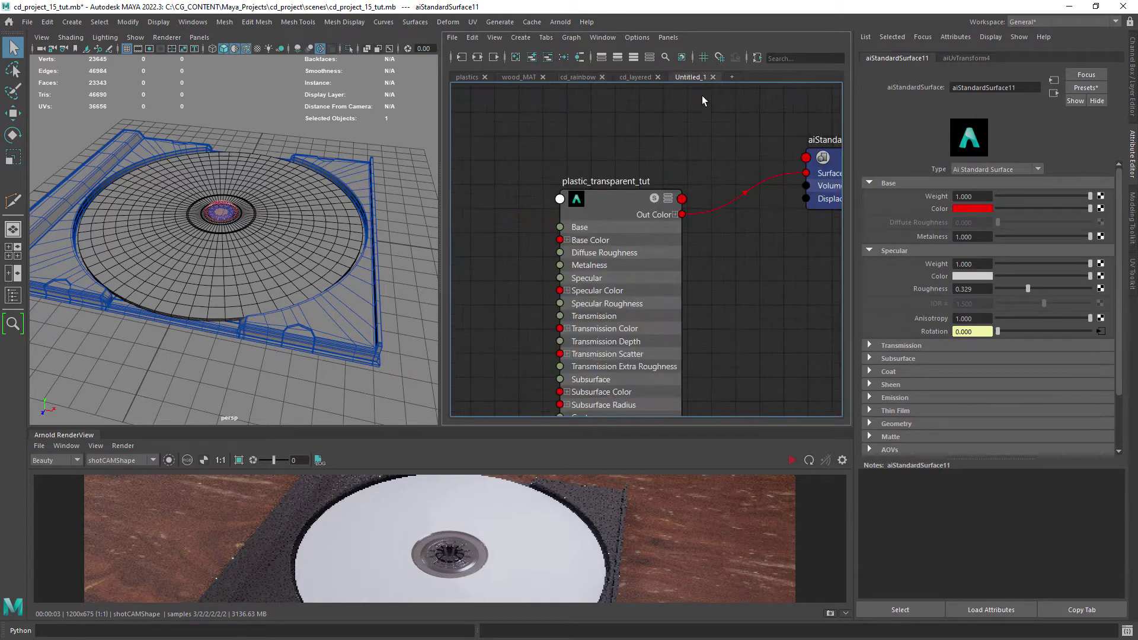
pyautogui.click(732, 77)
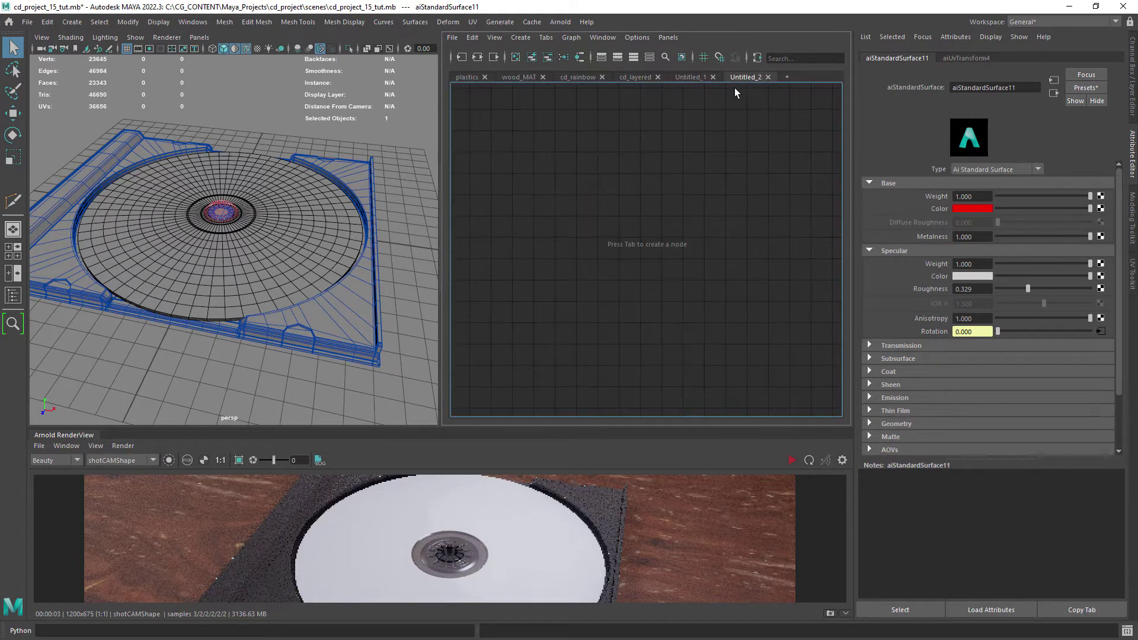
pyautogui.click(628, 237)
pyautogui.press('Tab')
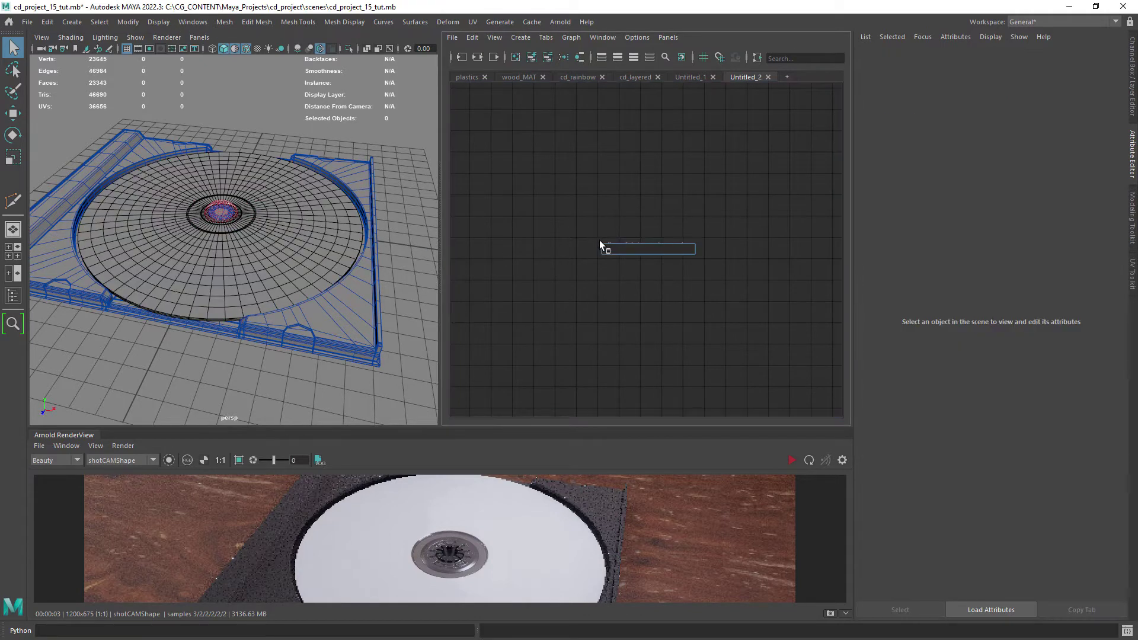
pyautogui.write('ta')
pyautogui.press('Down')
pyautogui.press('Down')
pyautogui.press('Return')
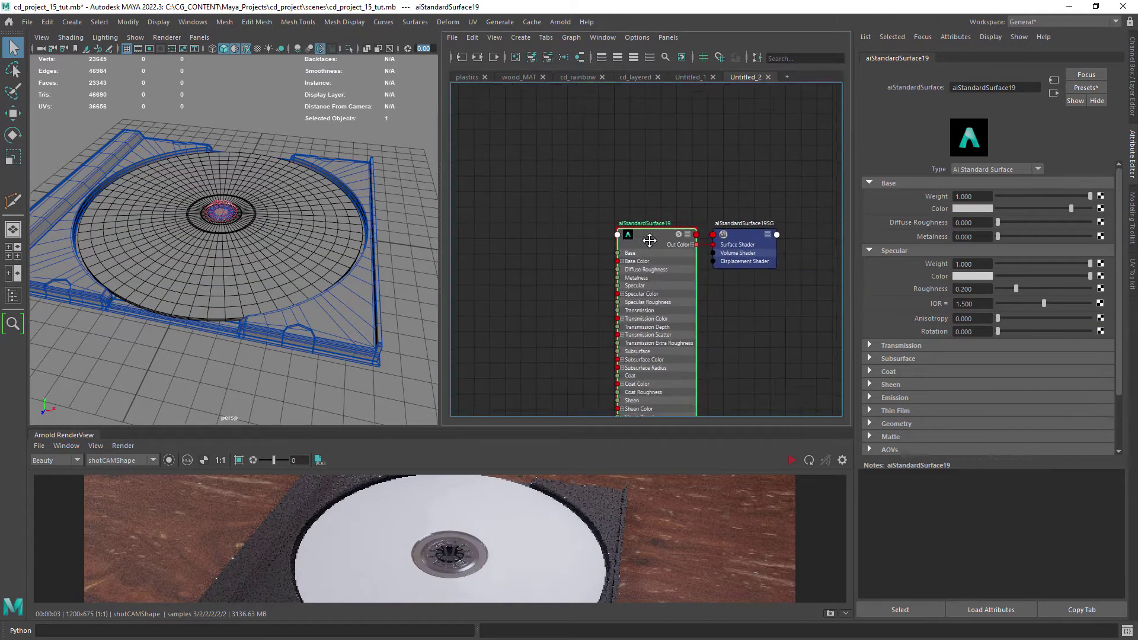
# Step: Assign the new standard surface shader to cd_out and start the live render
pyautogui.moveTo(538, 222); pyautogui.dragTo(279, 255, button='middle')
pyautogui.click(791, 460)
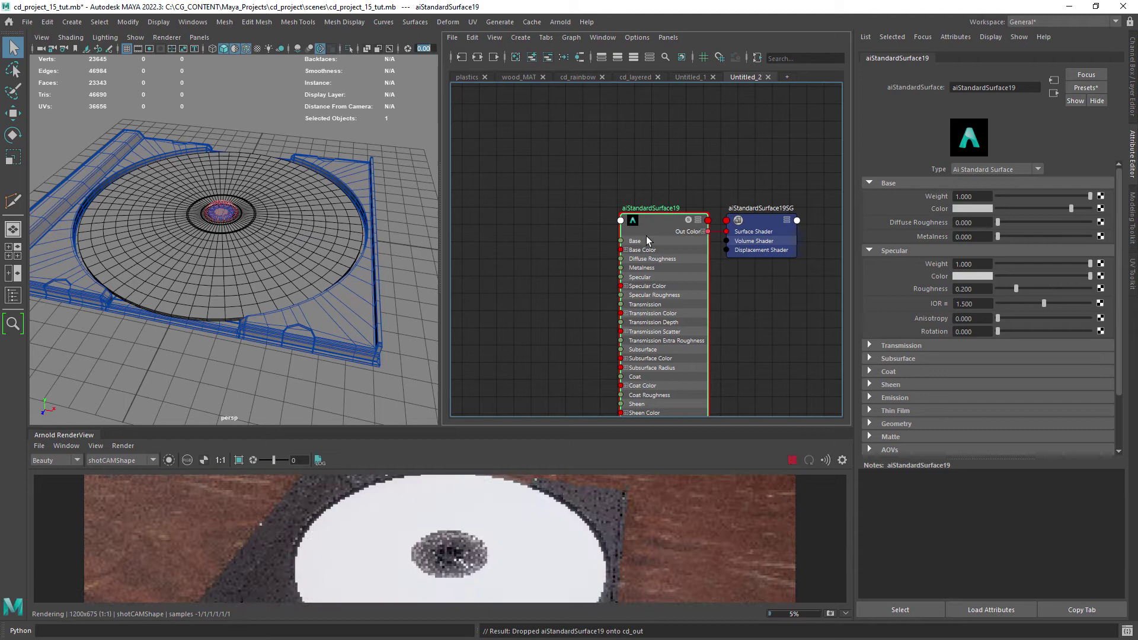
pyautogui.moveTo(645, 236); pyautogui.dragTo(268, 262, button='middle')
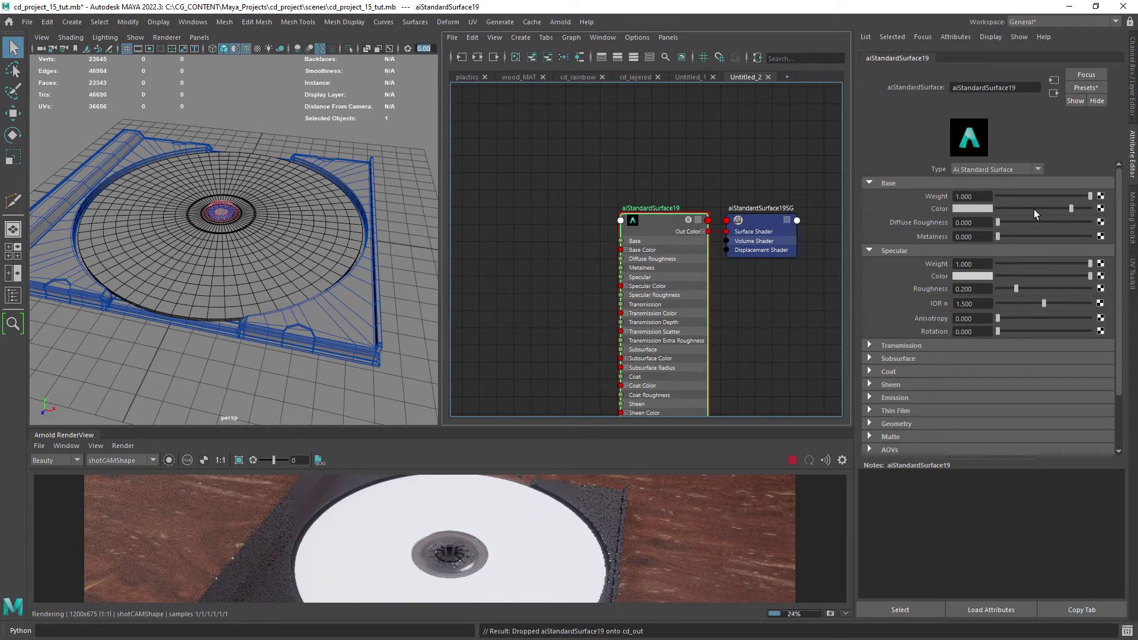
# Step: Set the new shader's base color to red and its metalness to 1.000, and stop the live render
pyautogui.click(980, 208)
pyautogui.click(938, 178)
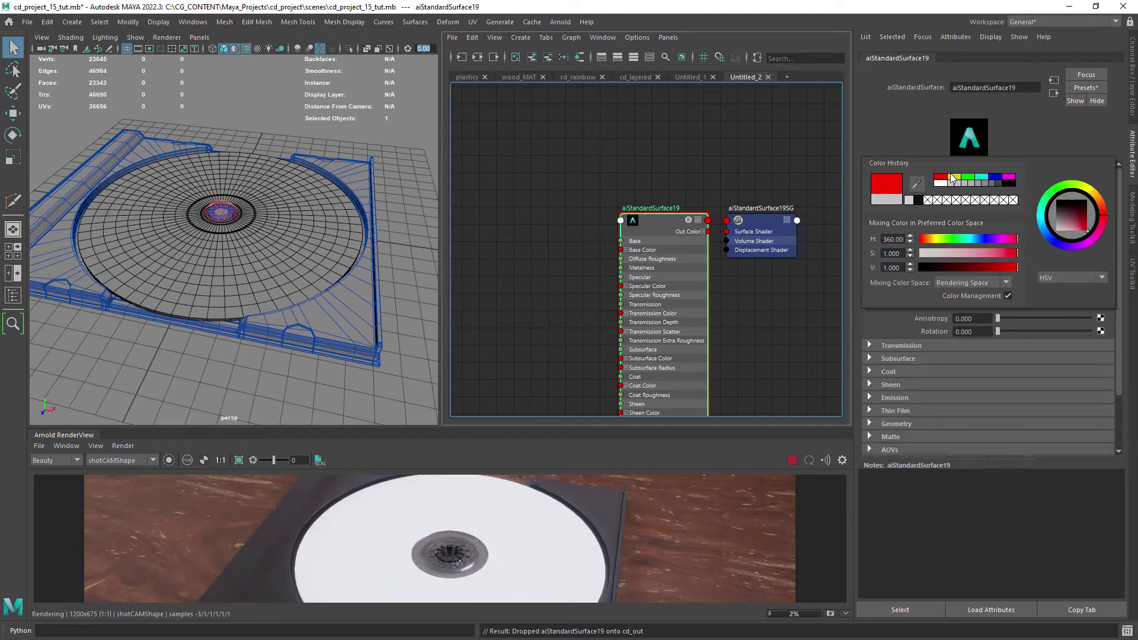
pyautogui.moveTo(1000, 235); pyautogui.dragTo(1091, 236)
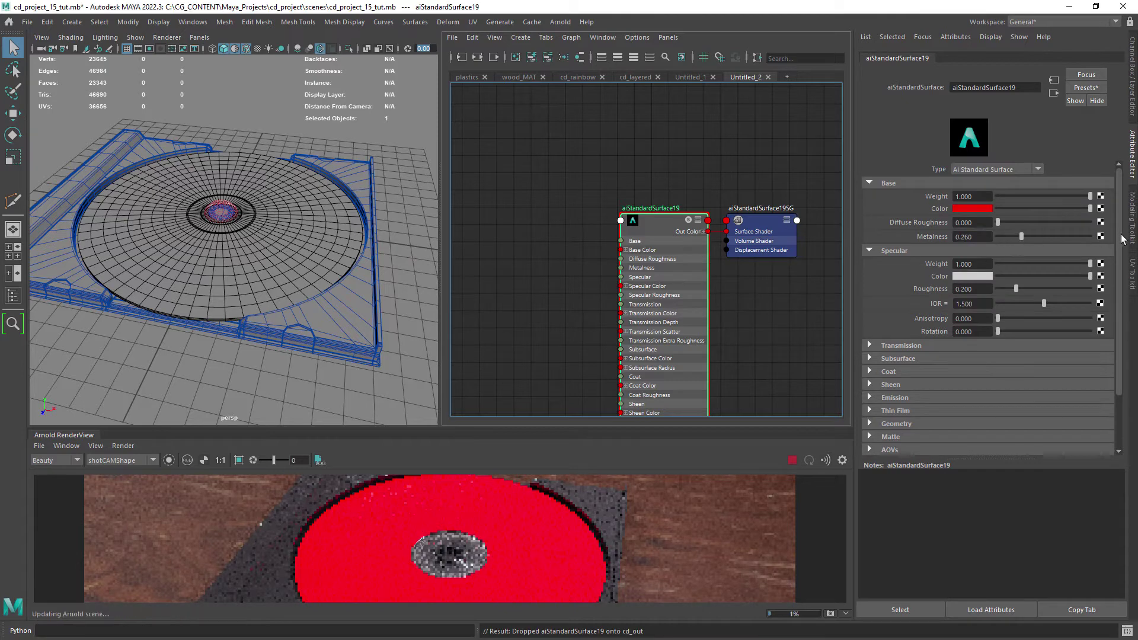
pyautogui.click(791, 460)
# Step: Copy the specular roughness 0.329 from aiStandardSurface11 into the new red shader and restart the live render
pyautogui.click(922, 36)
pyautogui.click(942, 72)
pyautogui.moveTo(981, 288); pyautogui.dragTo(902, 291)
pyautogui.hotkey('ctrl', 'c')
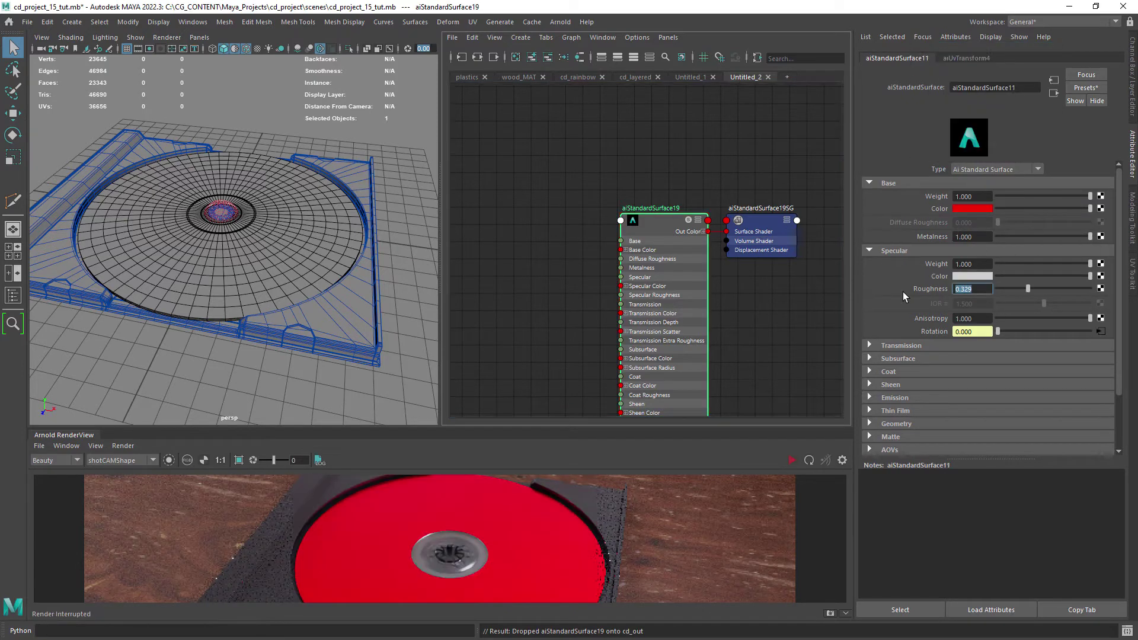
pyautogui.click(586, 236)
pyautogui.click(661, 223)
pyautogui.moveTo(979, 289); pyautogui.dragTo(912, 297)
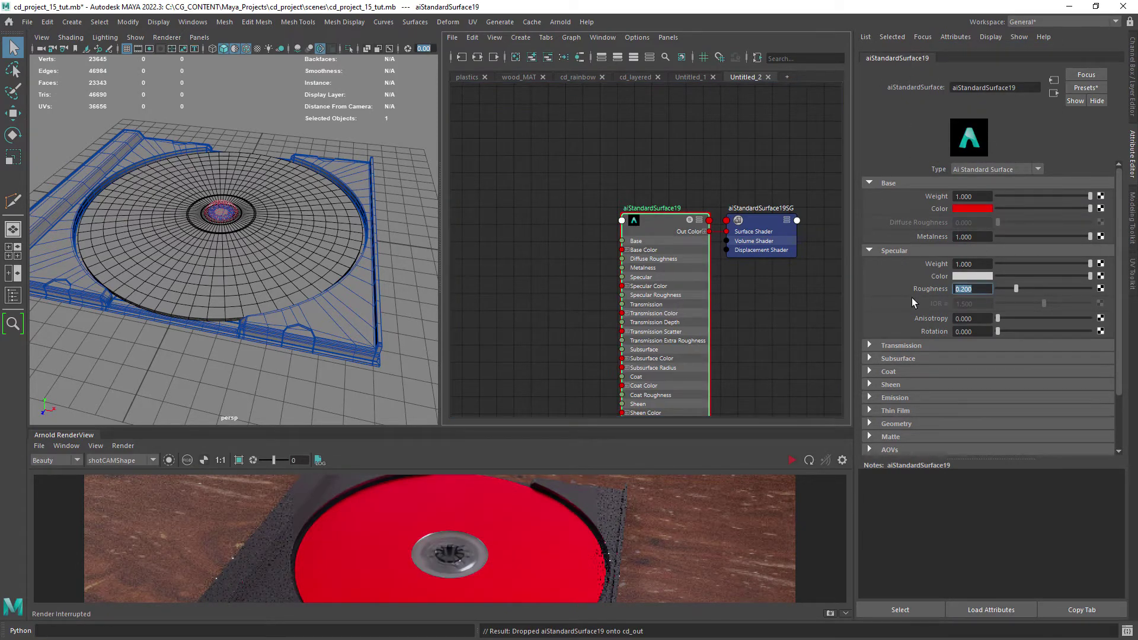
pyautogui.hotkey('ctrl', 'v')
pyautogui.press('Tab')
pyautogui.click(791, 460)
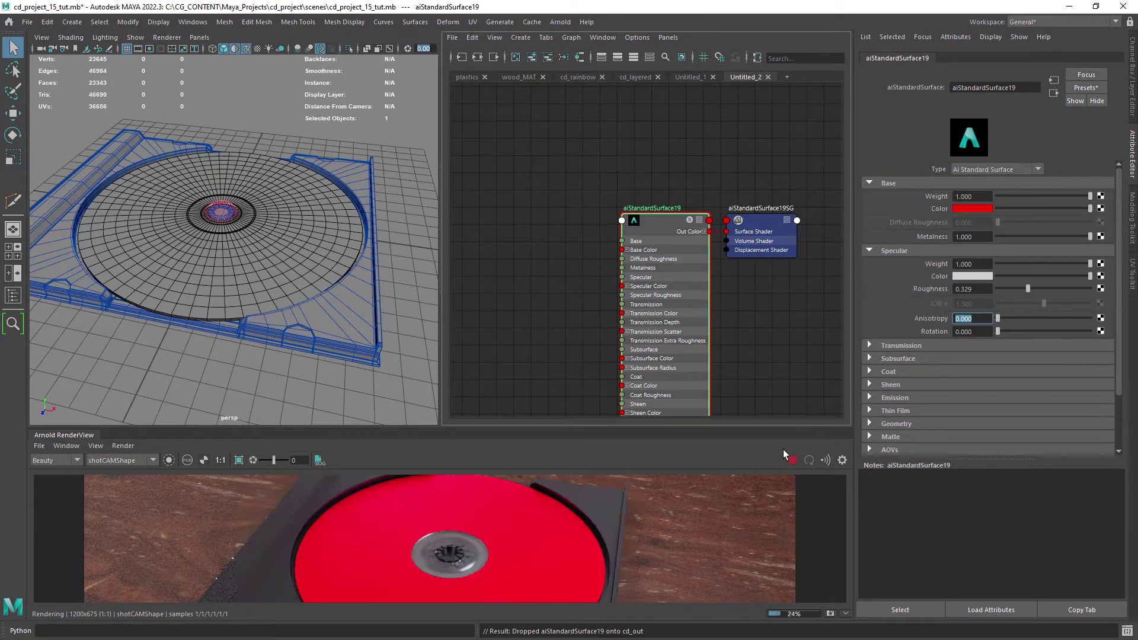
# Step: Set the red shader's specular anisotropy to 1.000, matching aiStandardSurface11
pyautogui.click(934, 43)
pyautogui.click(926, 87)
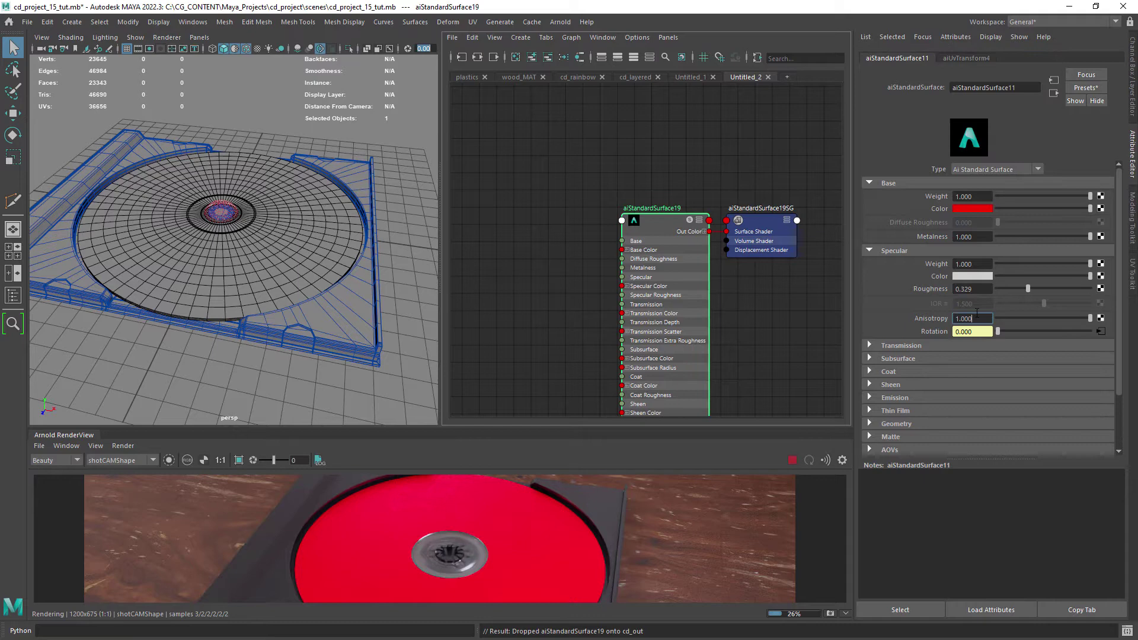
pyautogui.moveTo(674, 223); pyautogui.dragTo(674, 225)
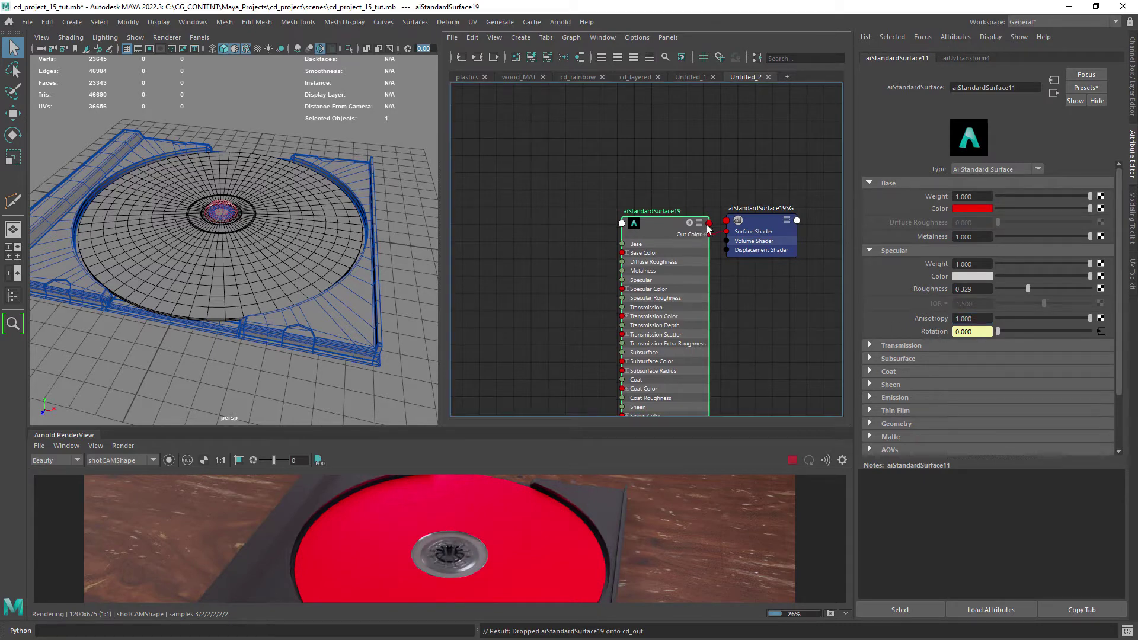
pyautogui.click(578, 207)
pyautogui.click(676, 236)
pyautogui.click(677, 238)
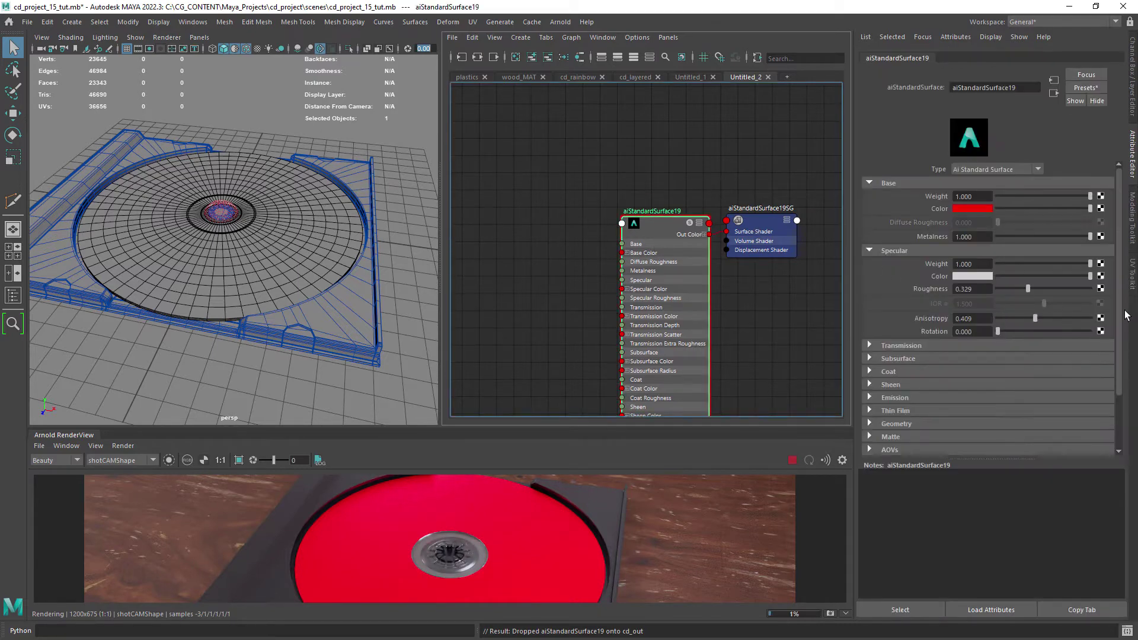
# Step: Enlarge the render preview and rename the disc's red shader as red_tut
pyautogui.moveTo(450, 428); pyautogui.dragTo(446, 323)
pyautogui.click(128, 354)
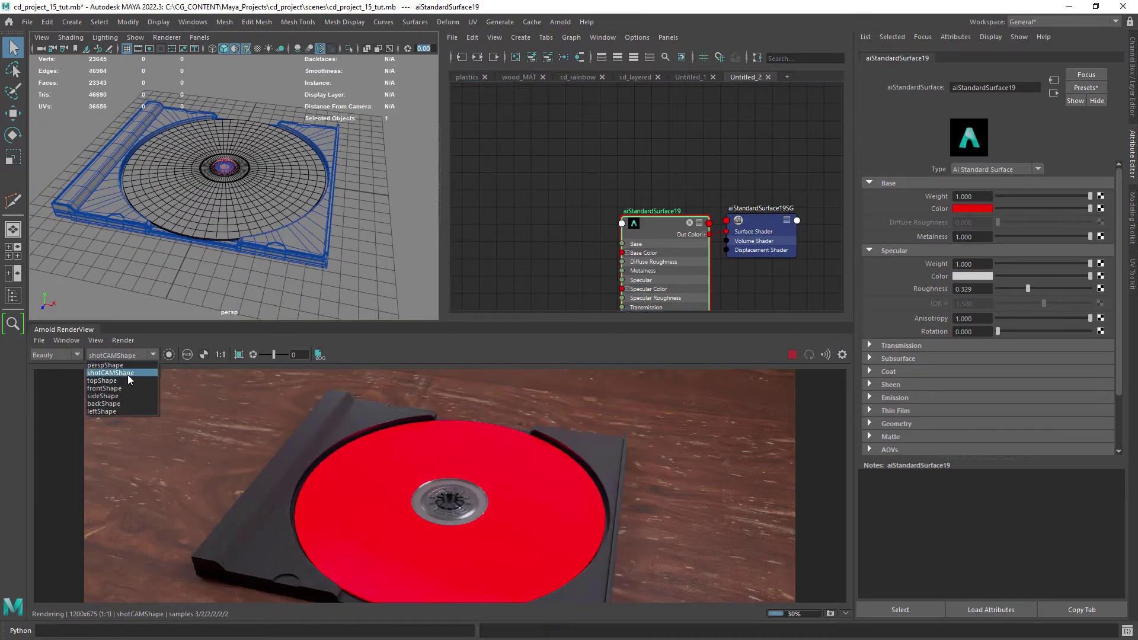
pyautogui.click(119, 364)
pyautogui.keyDown('alt'); pyautogui.moveTo(228, 119); pyautogui.dragTo(247, 186); pyautogui.keyUp('alt')
pyautogui.keyDown('alt'); pyautogui.moveTo(216, 165); pyautogui.dragTo(220, 244, button='middle'); pyautogui.keyUp('alt')
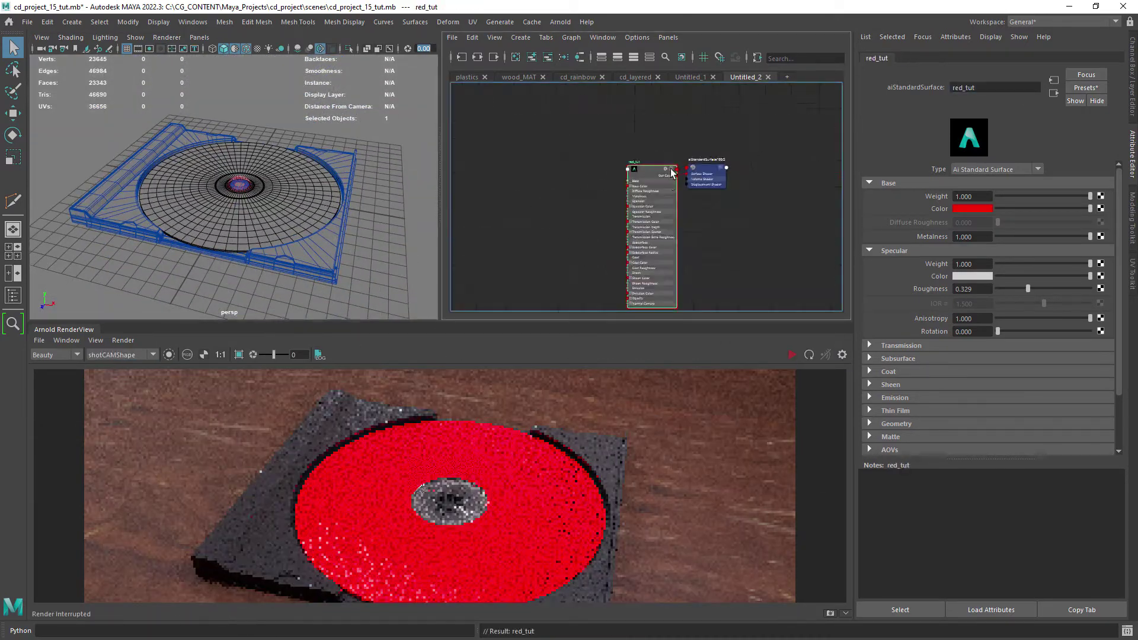
# Step: Create an aiRampFloat node beside red_tut by searching the Arnold nodes for "ramp"
pyautogui.scroll(5, 582, 164)
pyautogui.click(580, 230)
pyautogui.press('Tab')
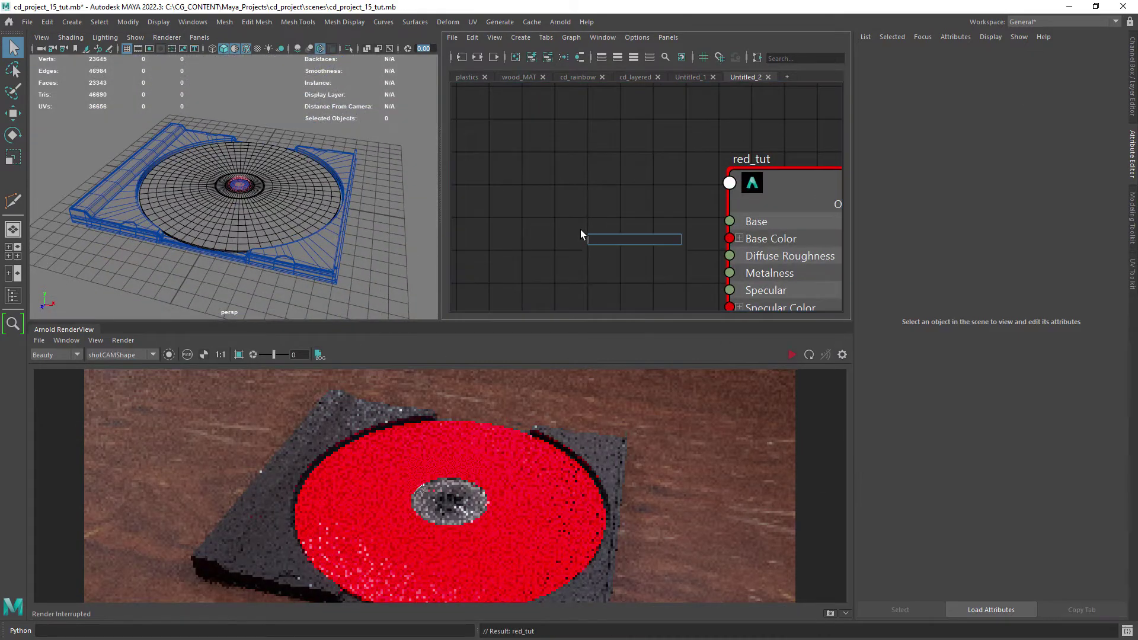
pyautogui.moveTo(581, 230); pyautogui.dragTo(592, 116, button='right')
pyautogui.click(180, 306)
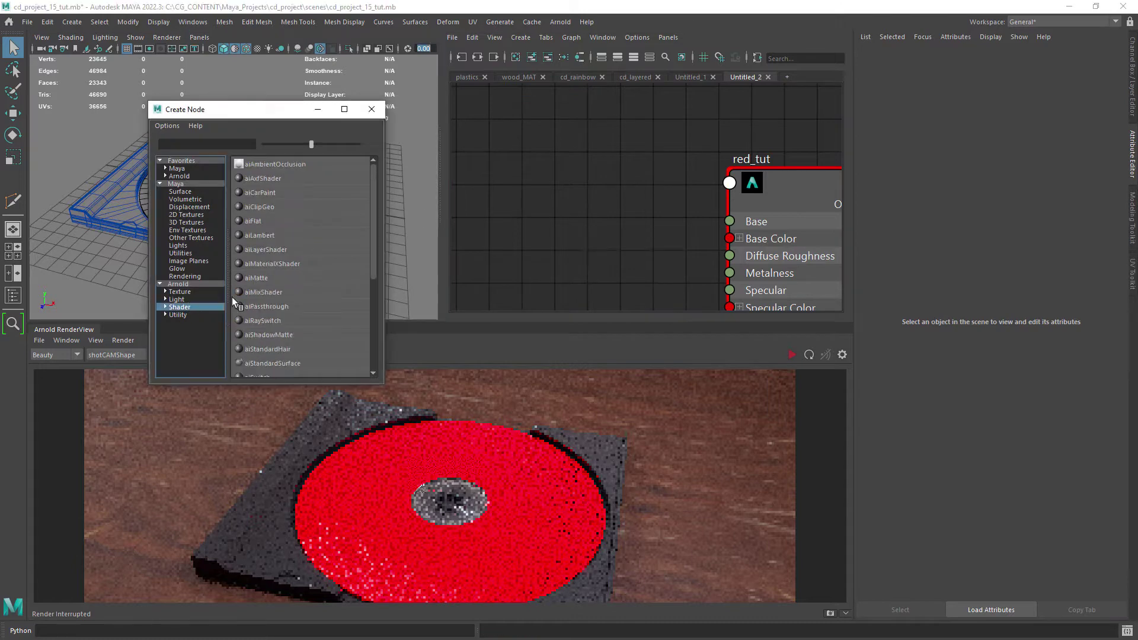
pyautogui.write('ramp')
pyautogui.click(193, 285)
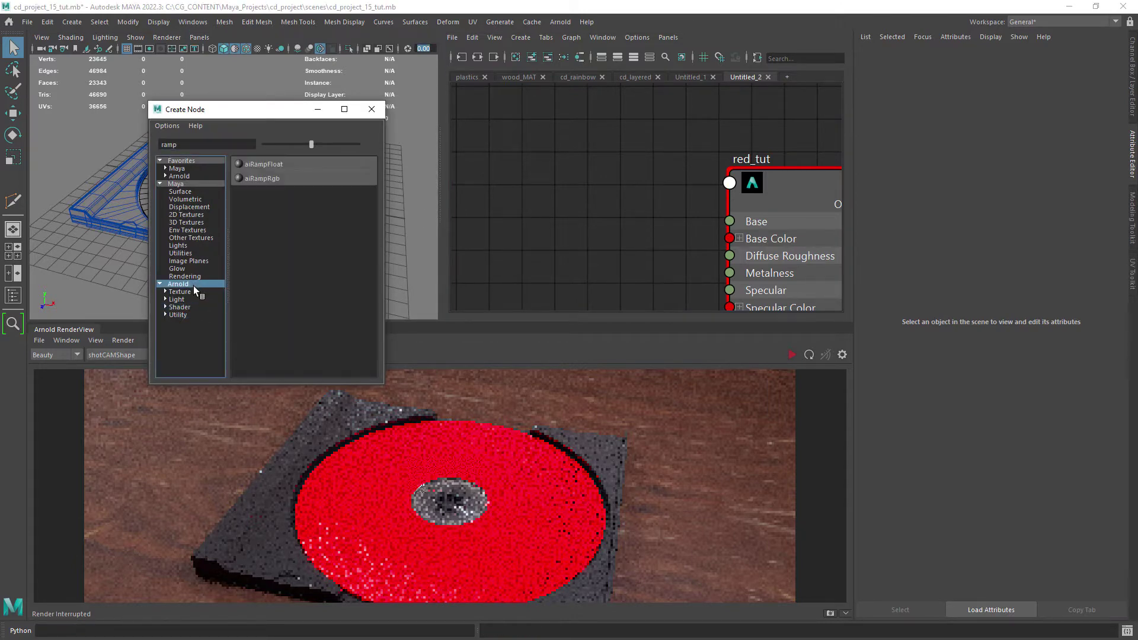
pyautogui.click(263, 164)
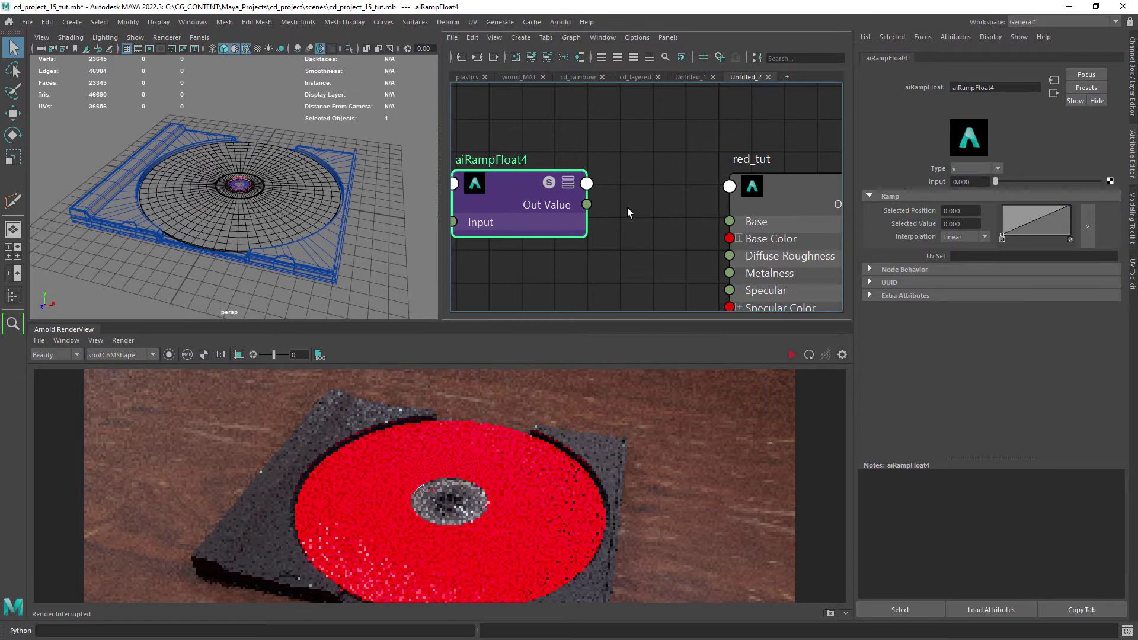
# Step: Connect the aiRampFloat node's Out Value to red_tut's specularRotation
pyautogui.moveTo(602, 322); pyautogui.dragTo(601, 413)
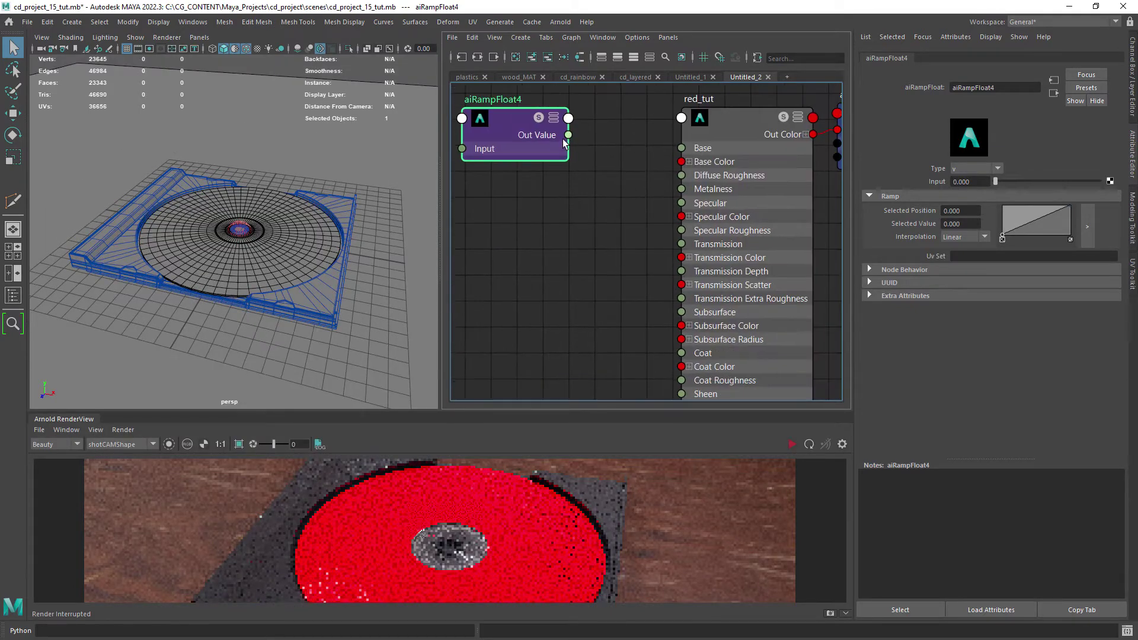
pyautogui.moveTo(623, 151); pyautogui.dragTo(692, 121)
pyautogui.click(697, 126)
pyautogui.scroll(-2, 593, 249)
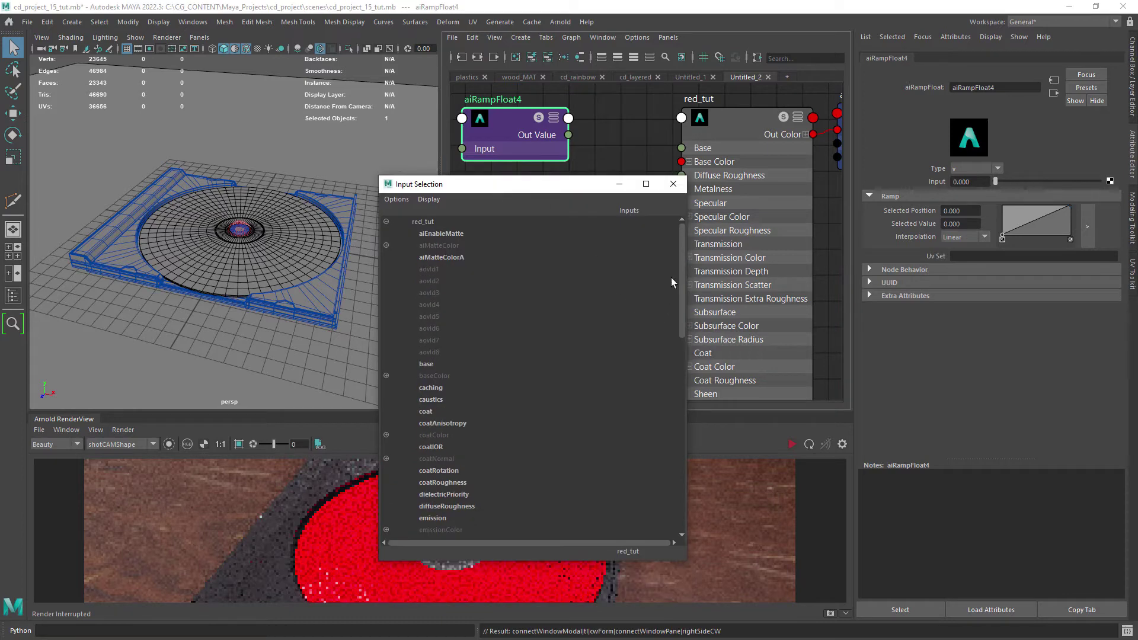
pyautogui.moveTo(675, 354); pyautogui.dragTo(663, 425)
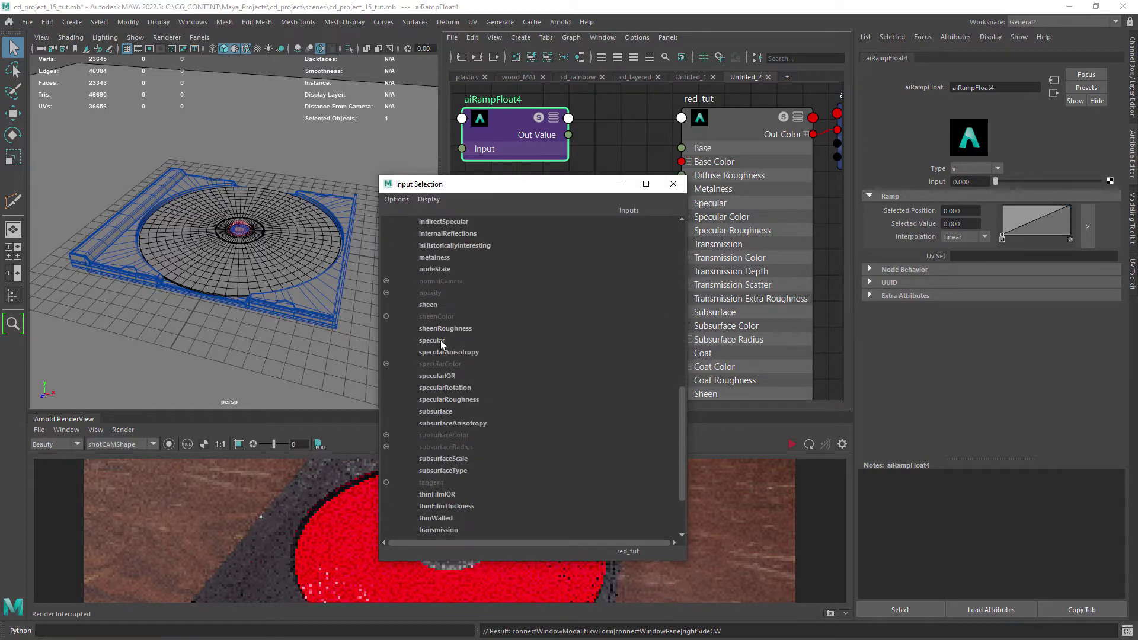
pyautogui.click(445, 388)
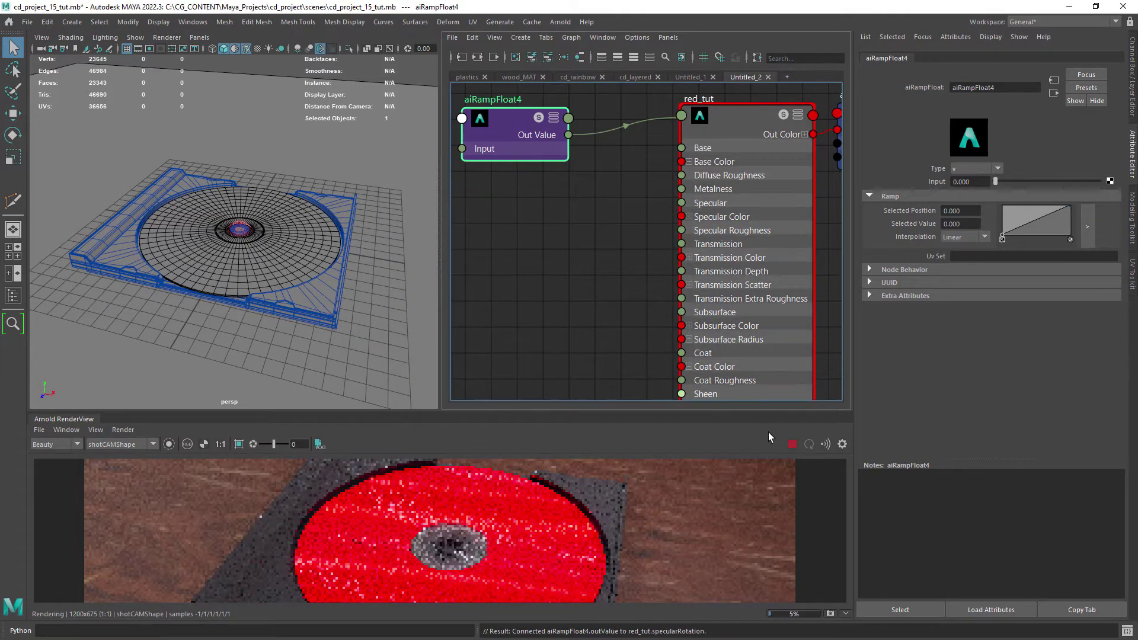
# Step: Examine the disc's anisotropic highlights in an enlarged render preview and inspect red_tut's specular attributes
pyautogui.moveTo(557, 413); pyautogui.dragTo(558, 330)
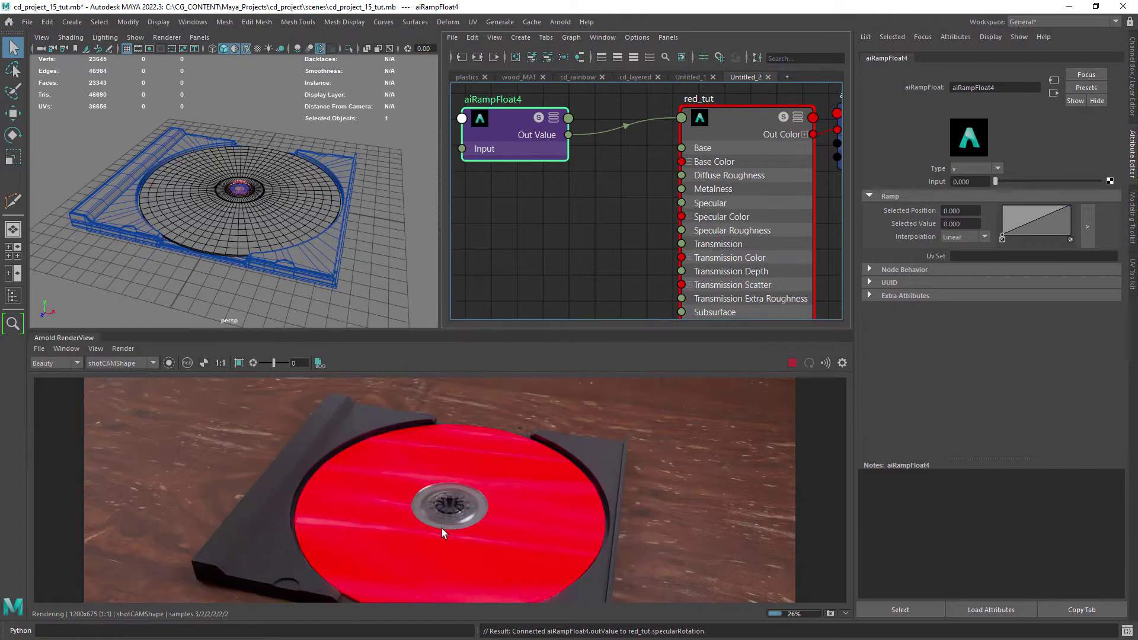
pyautogui.click(792, 363)
pyautogui.scroll(-2, 617, 256)
pyautogui.scroll(-1, 617, 256)
pyautogui.keyDown('alt'); pyautogui.moveTo(612, 299); pyautogui.dragTo(574, 255, button='middle'); pyautogui.keyUp('alt')
pyautogui.click(637, 207)
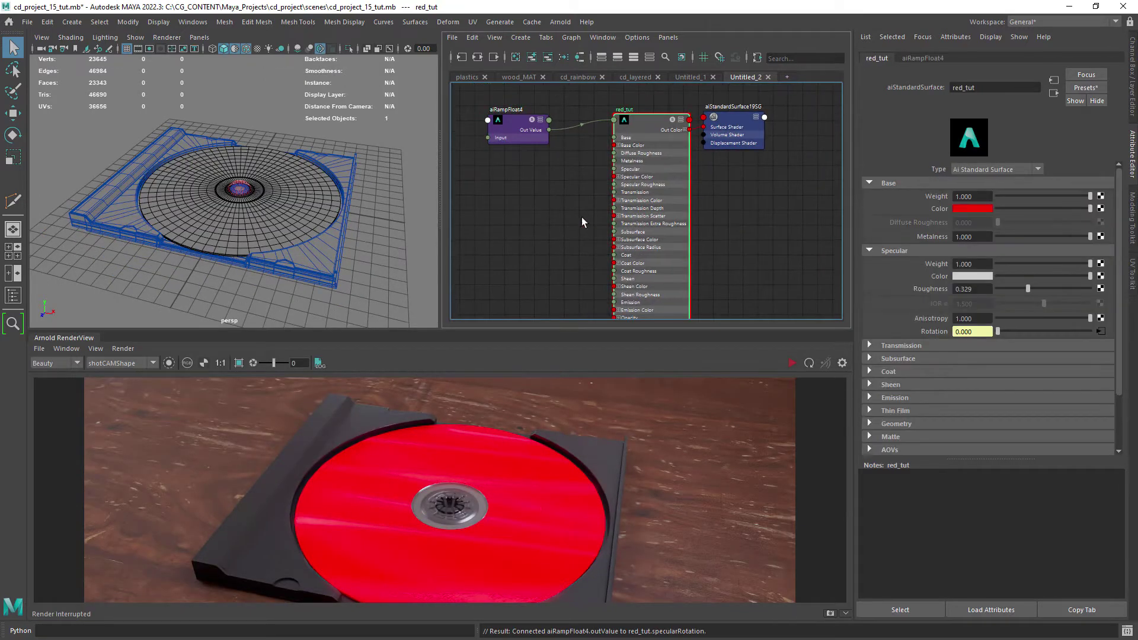
pyautogui.scroll(3, 572, 217)
pyautogui.scroll(-2, 63, 369)
pyautogui.scroll(2, 60, 374)
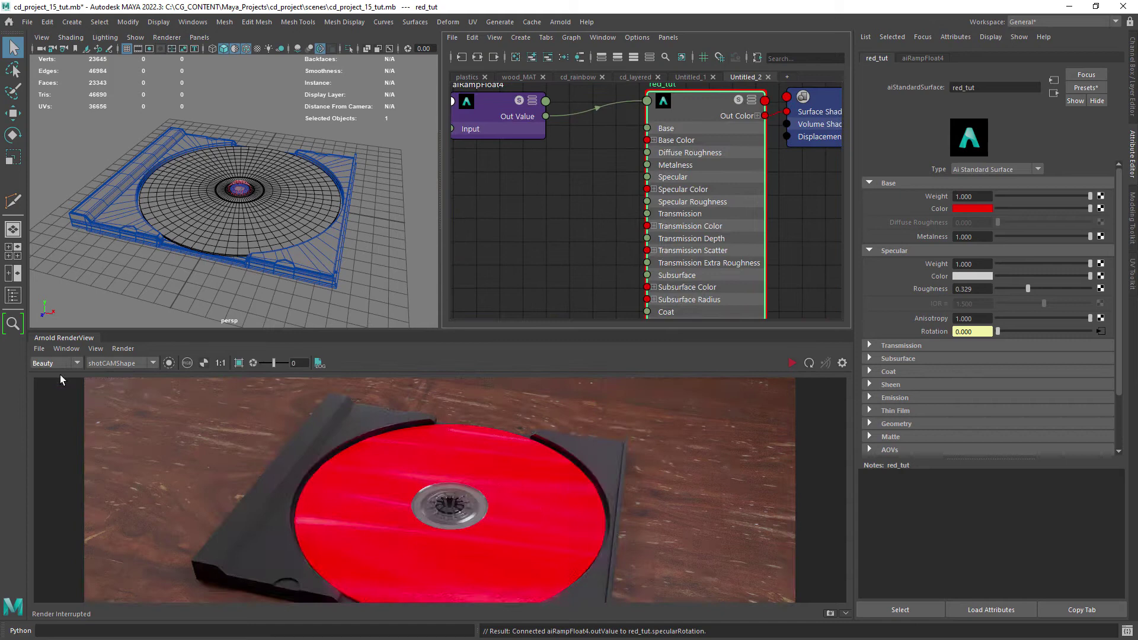
# Step: Create an aiUvTransform node and place it between the float ramp and red_tut
pyautogui.keyDown('alt'); pyautogui.moveTo(546, 193); pyautogui.dragTo(552, 268, button='middle'); pyautogui.keyUp('alt')
pyautogui.click(557, 272)
pyautogui.press('Tab')
pyautogui.write('aiuv')
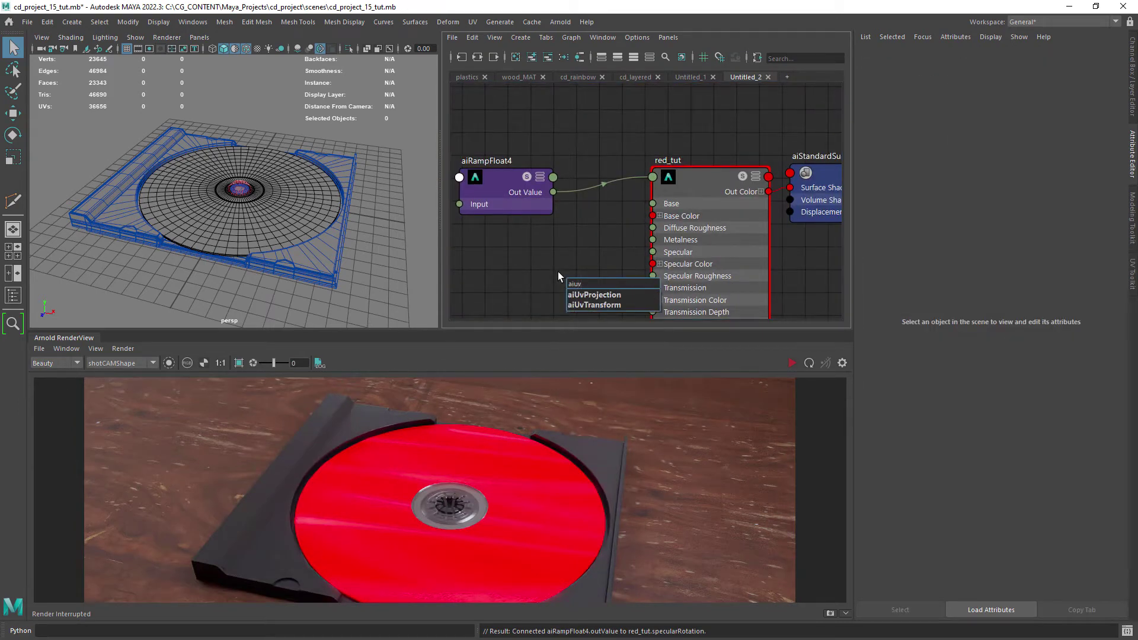
pyautogui.press('Down')
pyautogui.press('Return')
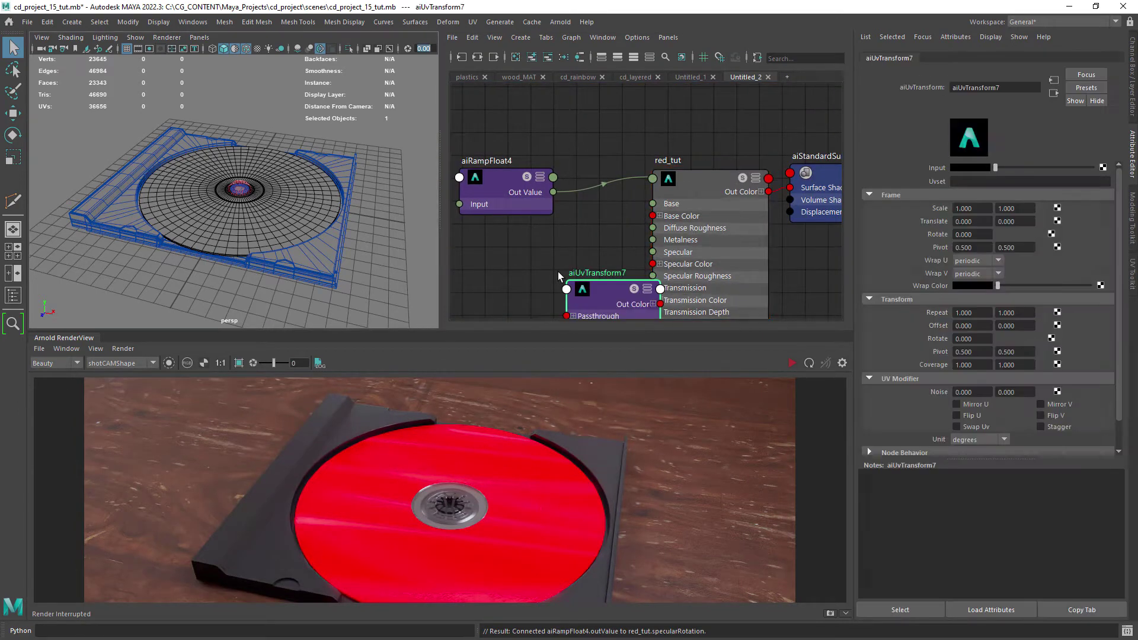
pyautogui.moveTo(585, 288); pyautogui.dragTo(583, 239)
pyautogui.scroll(2, 593, 262)
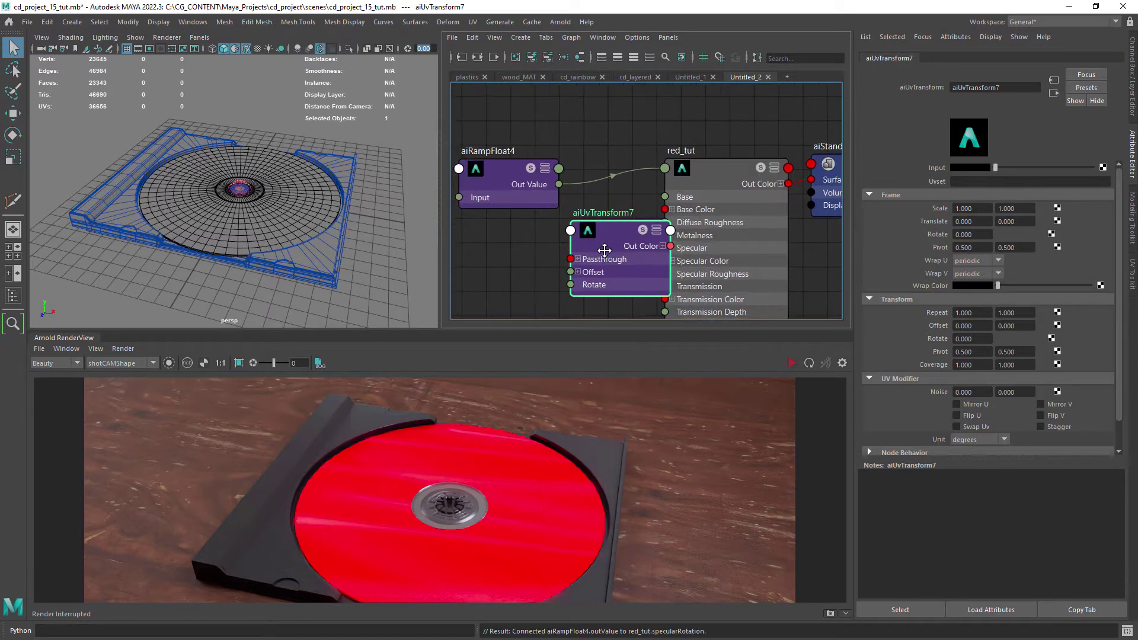
# Step: Connect the float ramp's Out Value to the UV transform's Passthrough R, G and B, and space the nodes apart
pyautogui.click(576, 259)
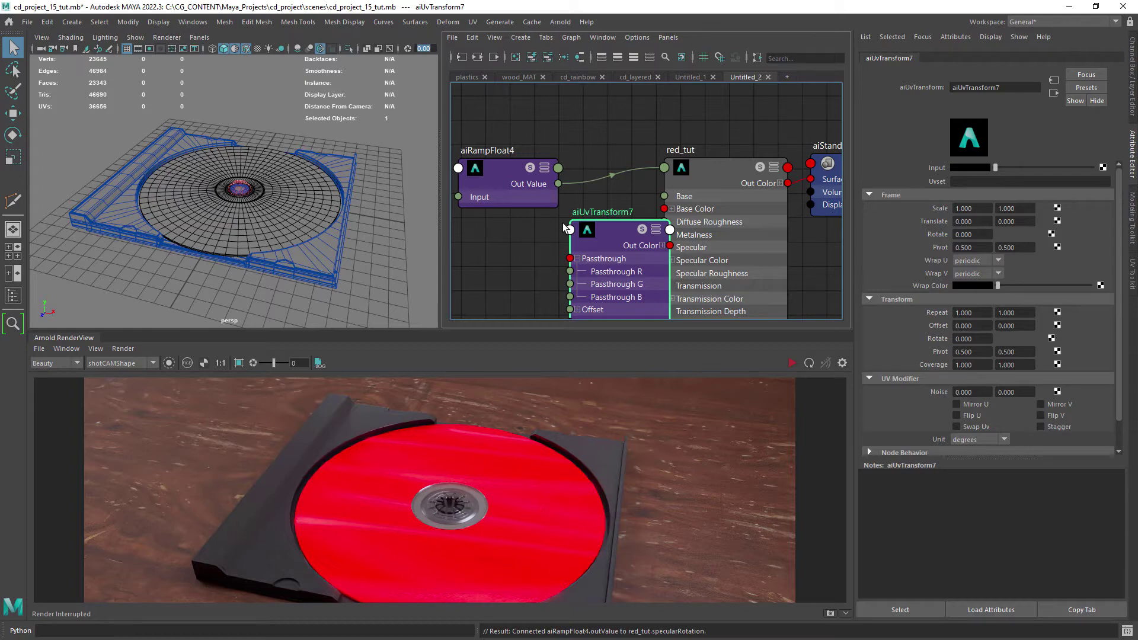
pyautogui.moveTo(557, 183); pyautogui.dragTo(570, 284)
pyautogui.moveTo(557, 183); pyautogui.dragTo(570, 297)
pyautogui.scroll(-2, 625, 254)
pyautogui.moveTo(542, 201); pyautogui.dragTo(474, 204)
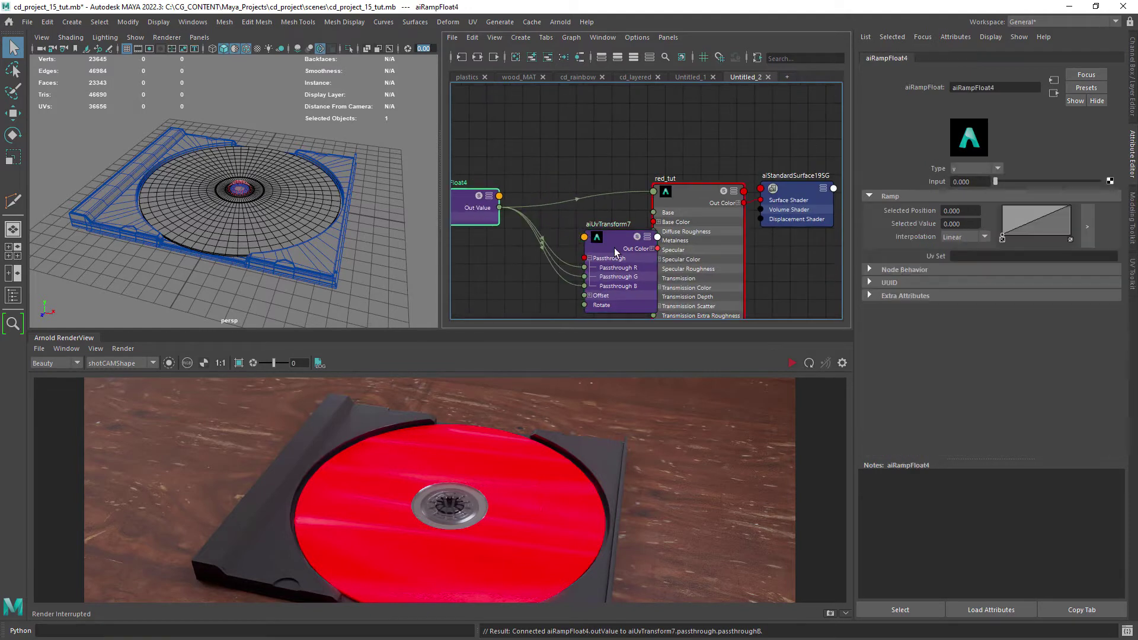
pyautogui.moveTo(614, 248); pyautogui.dragTo(564, 237)
pyautogui.scroll(1, 633, 267)
pyautogui.keyDown('alt'); pyautogui.moveTo(633, 268); pyautogui.dragTo(617, 253, button='middle'); pyautogui.keyUp('alt')
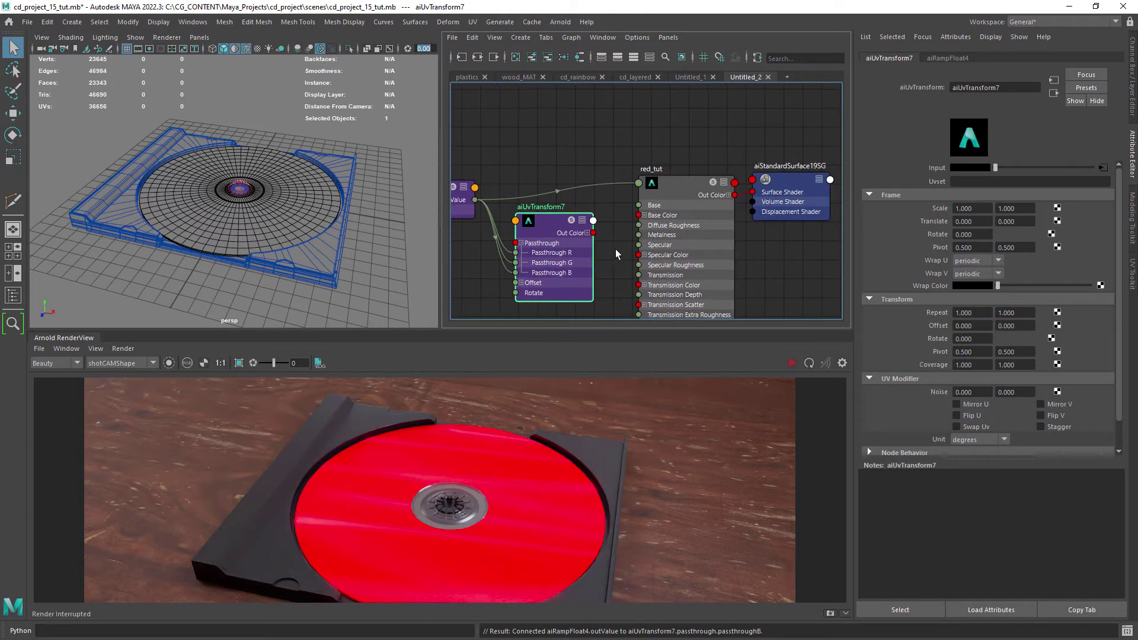
# Step: Connect the aiUvTransform node's Out Color R to red_tut's specularRotation
pyautogui.scroll(1, 622, 253)
pyautogui.scroll(2, 633, 248)
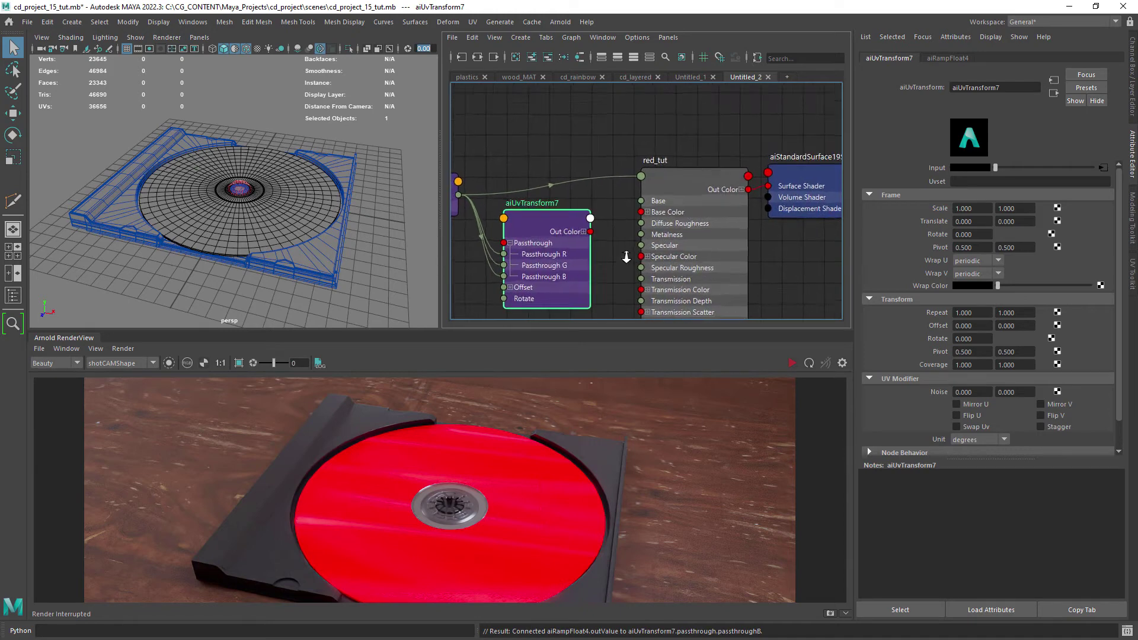
pyautogui.click(584, 231)
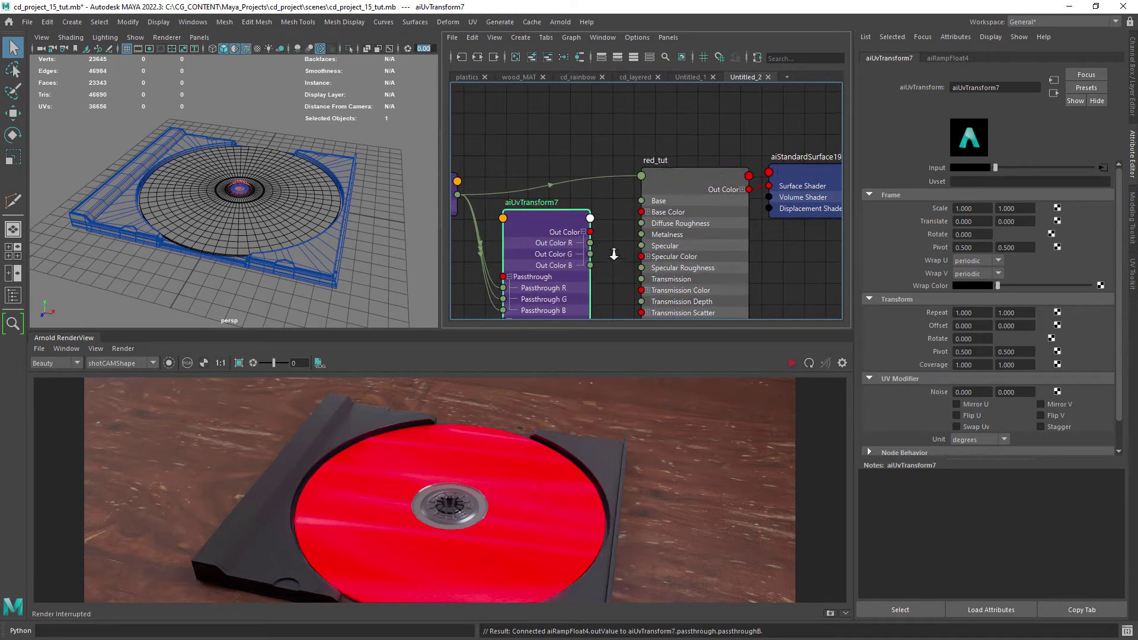
pyautogui.scroll(-1, 602, 248)
pyautogui.moveTo(592, 244); pyautogui.dragTo(641, 184)
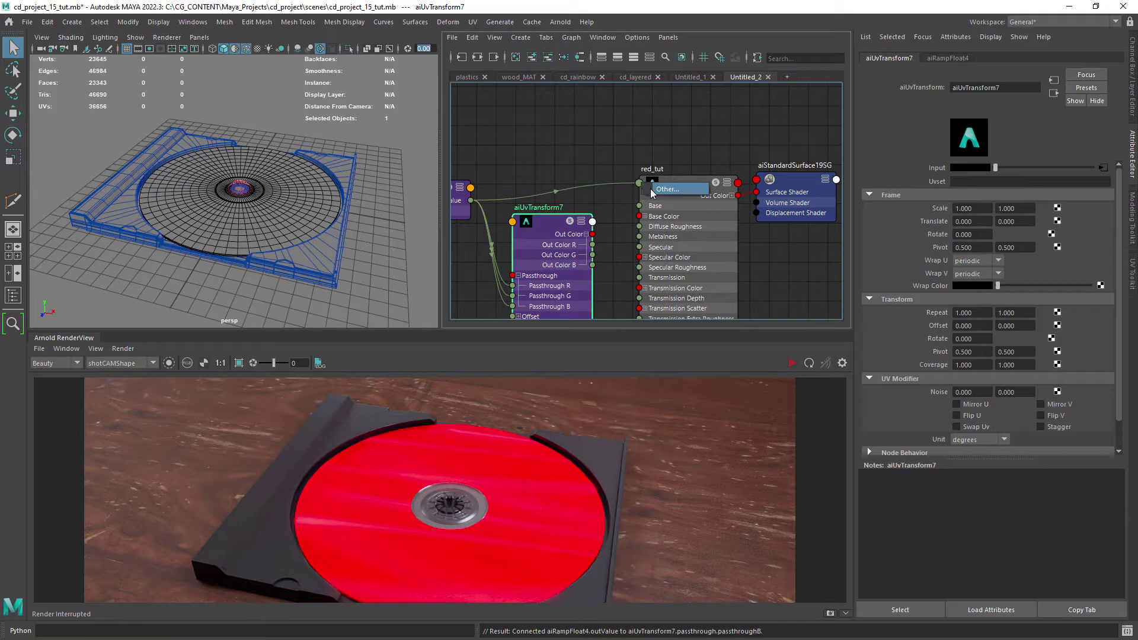
pyautogui.click(666, 189)
pyautogui.moveTo(684, 294); pyautogui.dragTo(670, 429)
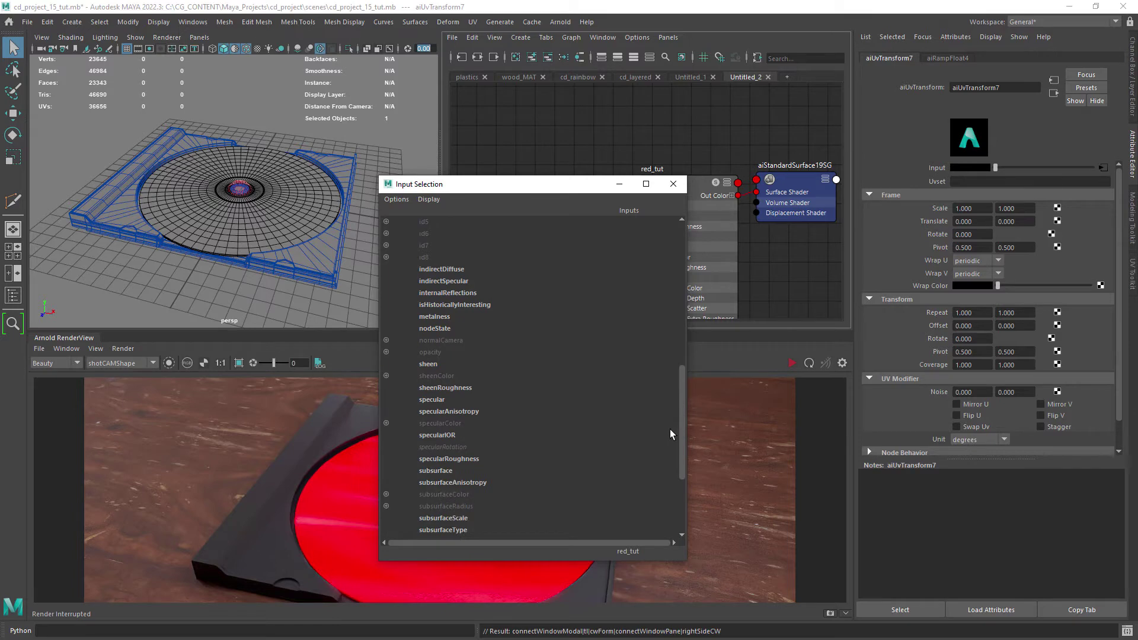
pyautogui.click(465, 447)
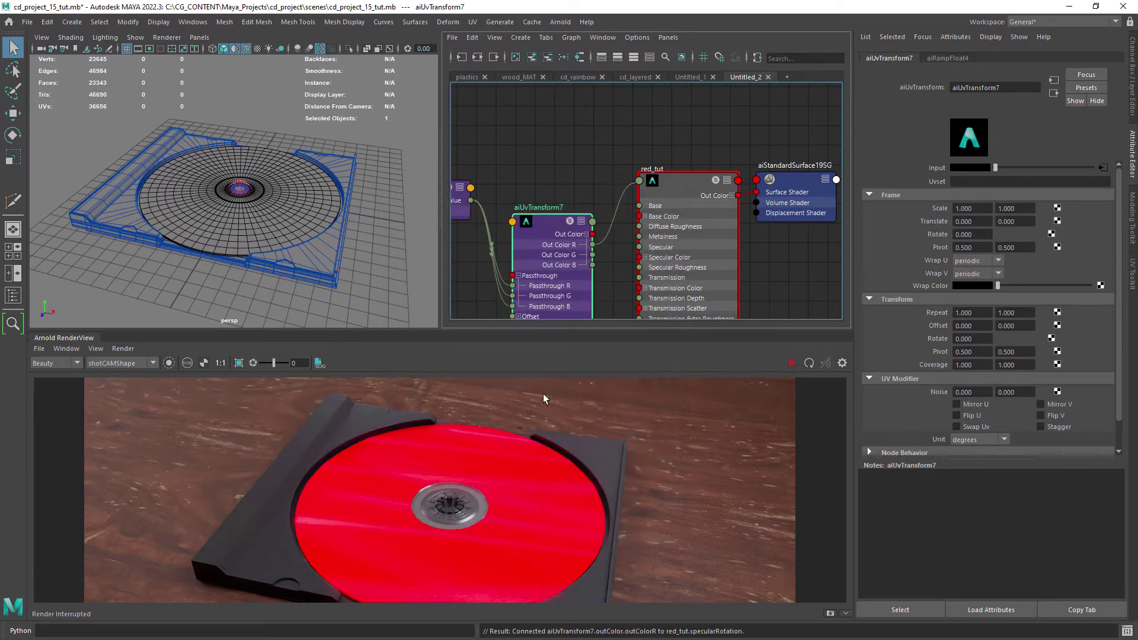
# Step: Run a live preview render of the shot camera with the crop region limited to the disc
pyautogui.click(789, 362)
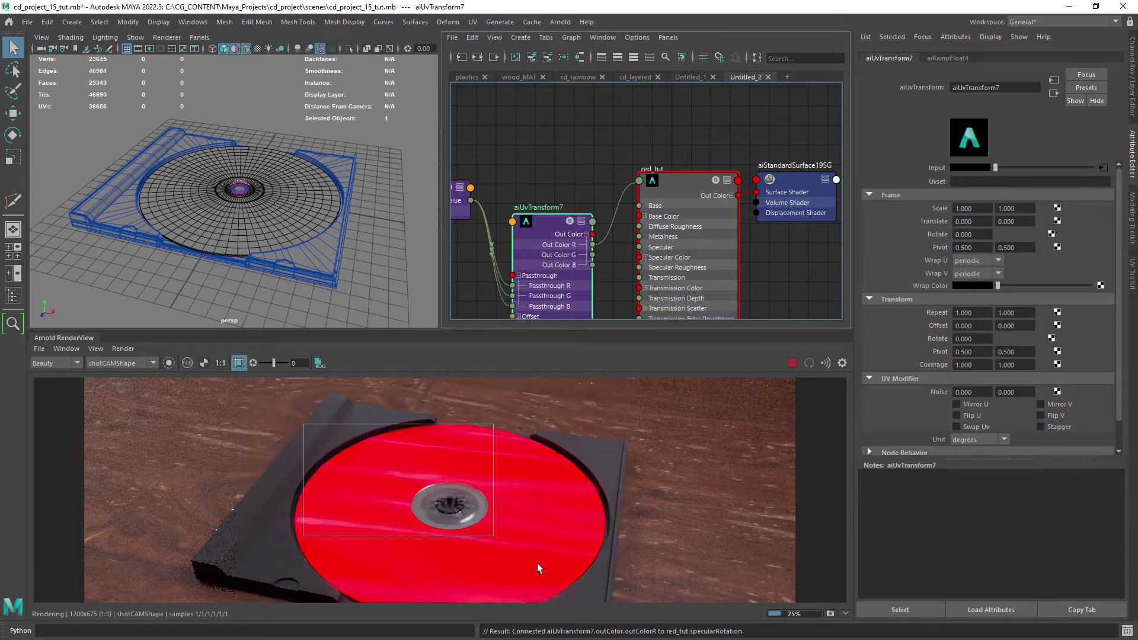
pyautogui.moveTo(584, 606); pyautogui.dragTo(590, 606)
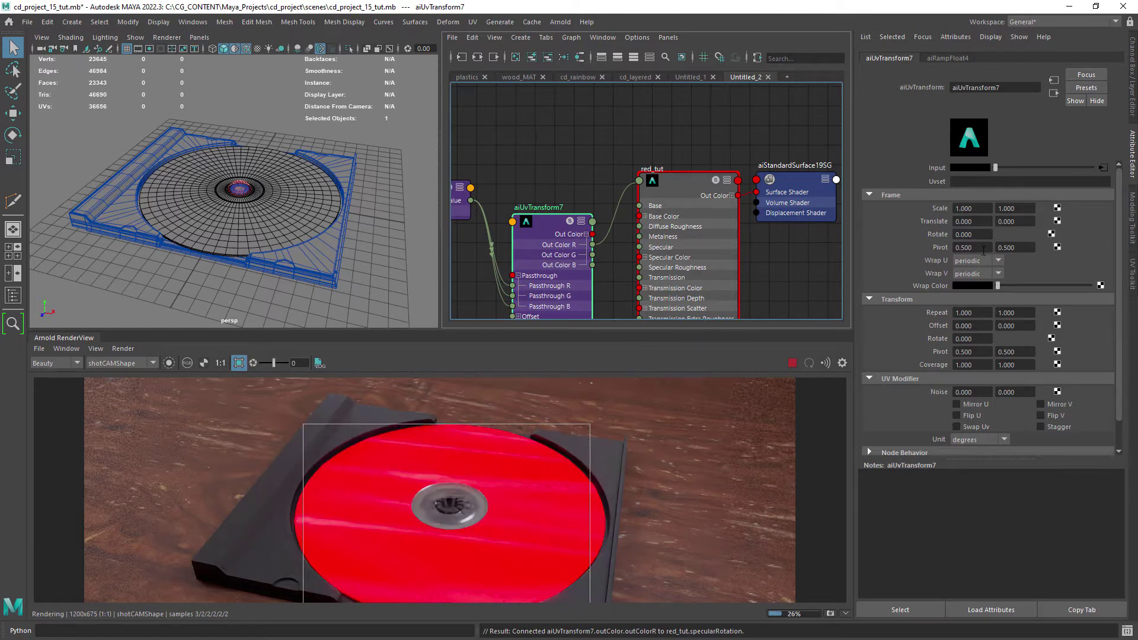
pyautogui.moveTo(981, 237)
pyautogui.keyDown('ctrl'); pyautogui.mouseDown(button='middle')
pyautogui.moveTo(1011, 236)
pyautogui.moveTo(989, 241)
pyautogui.mouseUp(button='middle'); pyautogui.keyUp('ctrl')
pyautogui.moveTo(986, 236); pyautogui.dragTo(886, 228)
# Step: Apply aiStandardSurface11 from the cd_rainbow graph to the disc for comparison and inspect the nodes driving its specular rotation
pyautogui.scroll(-1, 560, 187)
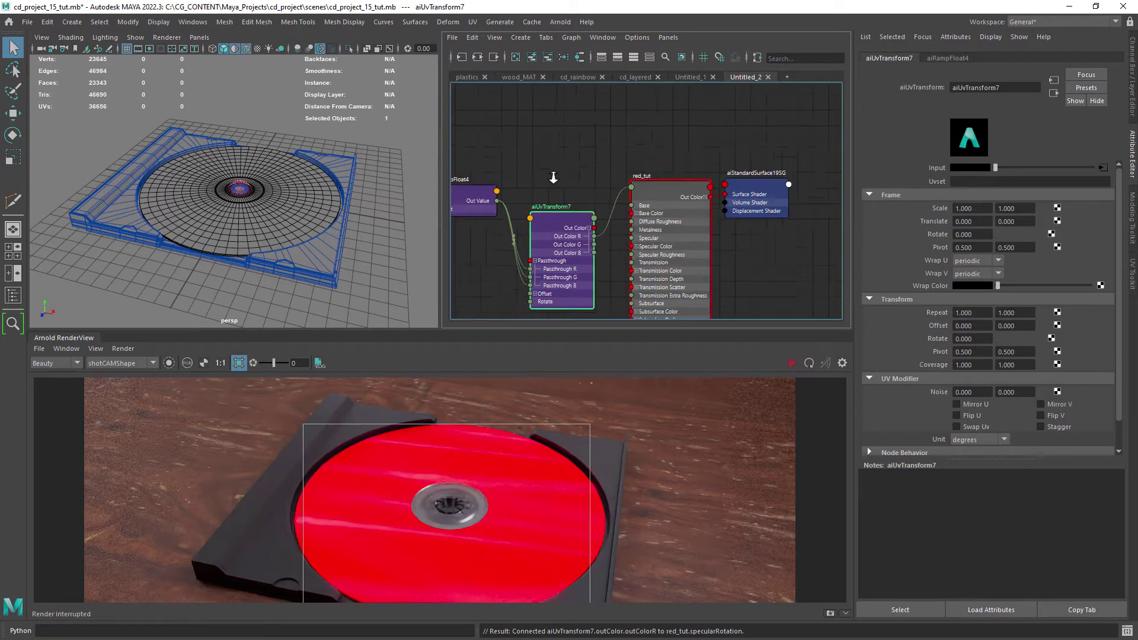
pyautogui.click(578, 77)
pyautogui.click(641, 190)
pyautogui.moveTo(641, 190); pyautogui.dragTo(308, 213, button='middle')
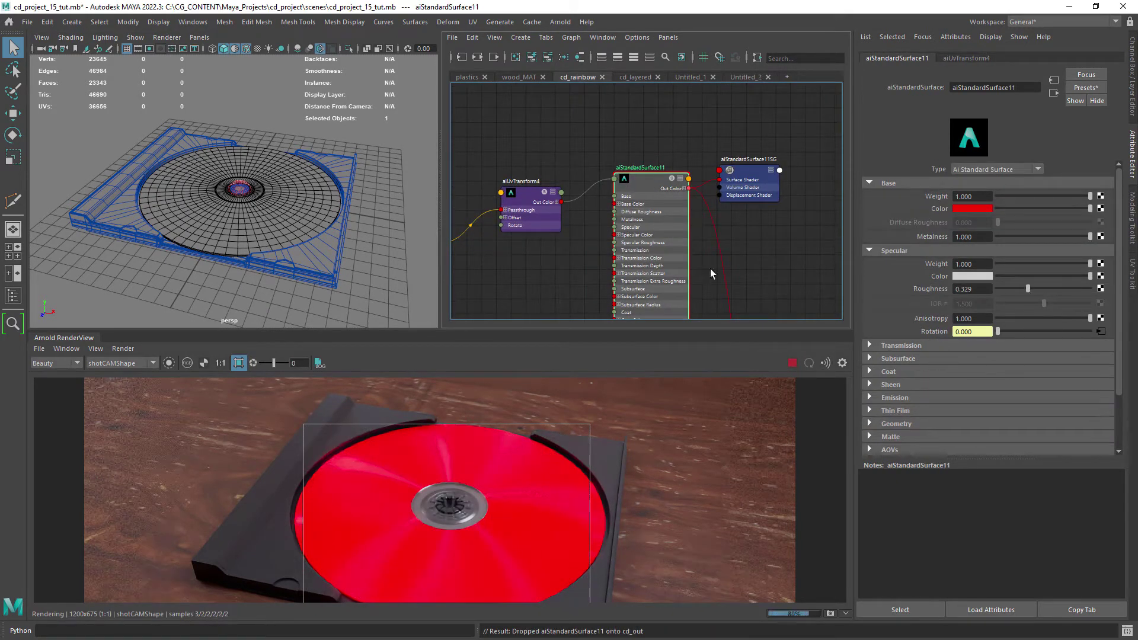
pyautogui.click(1101, 331)
pyautogui.click(1100, 168)
# Step: Reassign red_tut to the disc and set the aiRampFloat4 ramp type to radial
pyautogui.click(745, 77)
pyautogui.click(683, 230)
pyautogui.moveTo(683, 230); pyautogui.dragTo(320, 226, button='middle')
pyautogui.scroll(-1, 613, 264)
pyautogui.moveTo(524, 215); pyautogui.dragTo(516, 254)
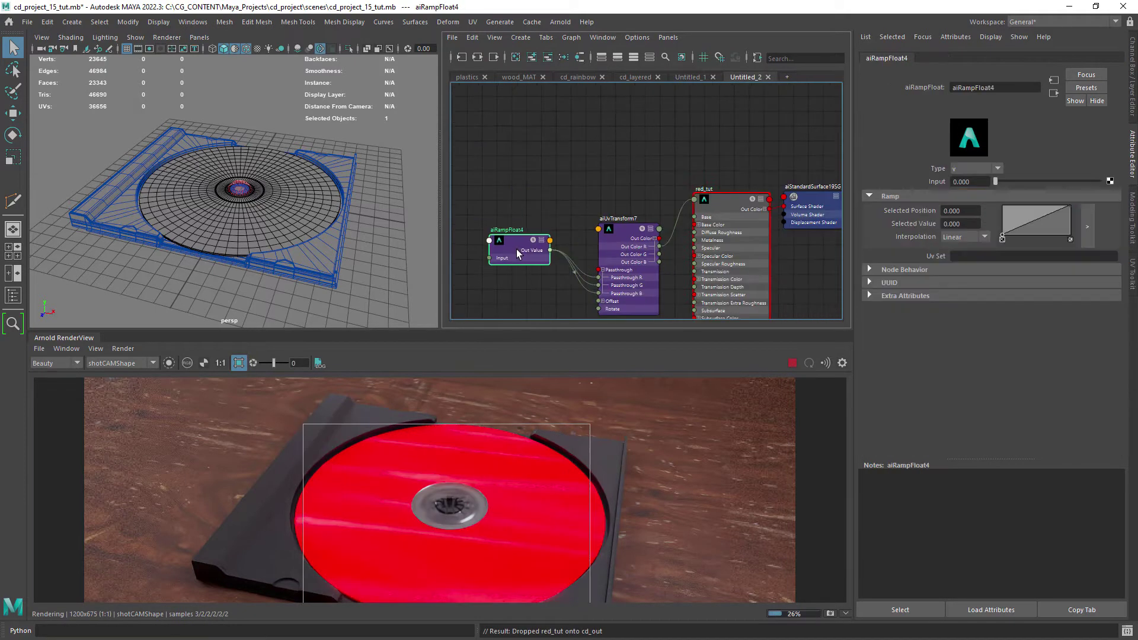
pyautogui.click(975, 169)
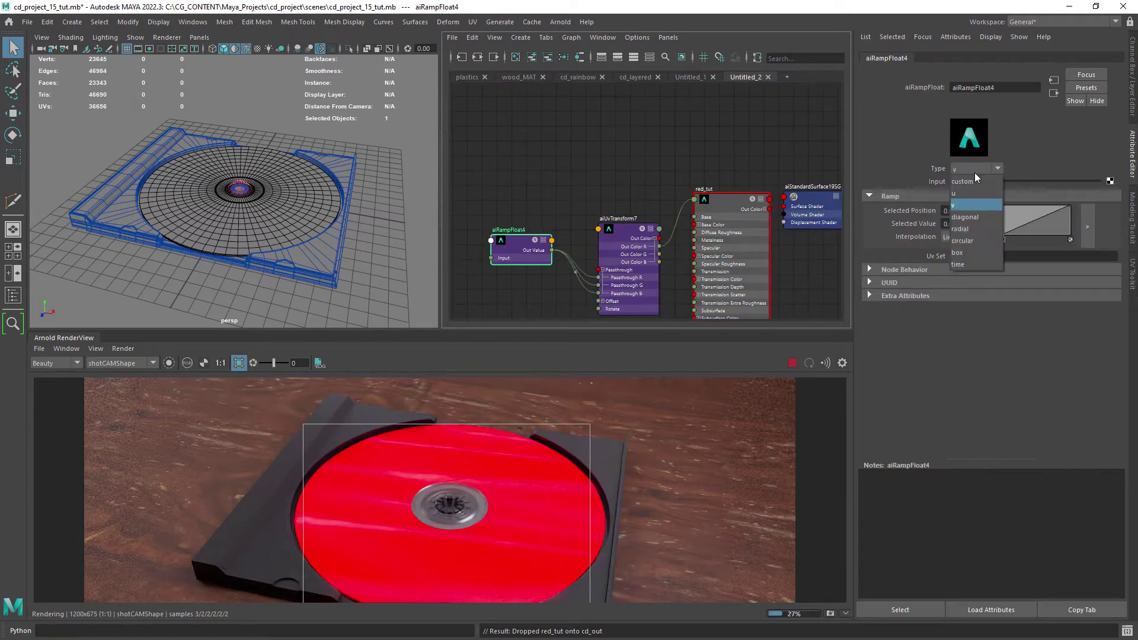
pyautogui.click(967, 227)
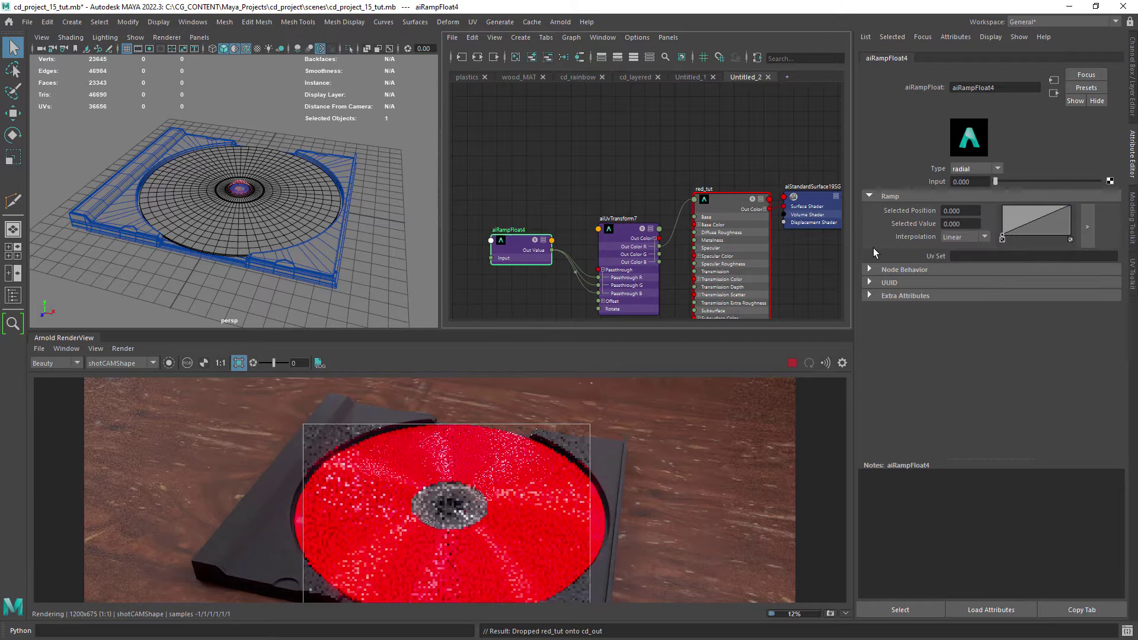
# Step: Tidy the UV transform node's placement beside red_tut, stop the preview render and save the scene
pyautogui.keyDown('alt'); pyautogui.moveTo(663, 294); pyautogui.dragTo(617, 276, button='middle'); pyautogui.keyUp('alt')
pyautogui.scroll(-1, 617, 276)
pyautogui.moveTo(592, 261); pyautogui.dragTo(578, 228)
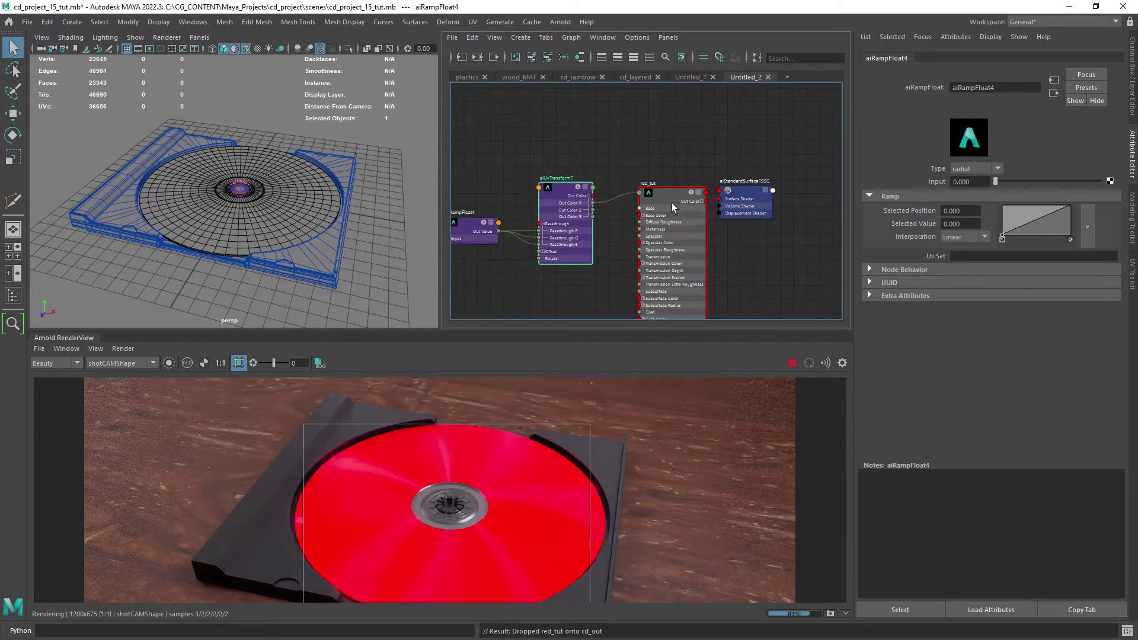
pyautogui.click(670, 205)
pyautogui.scroll(-5, 678, 196)
pyautogui.click(791, 362)
pyautogui.keyDown('alt'); pyautogui.moveTo(716, 284); pyautogui.dragTo(704, 255, button='middle'); pyautogui.keyUp('alt')
pyautogui.hotkey('ctrl', 's')
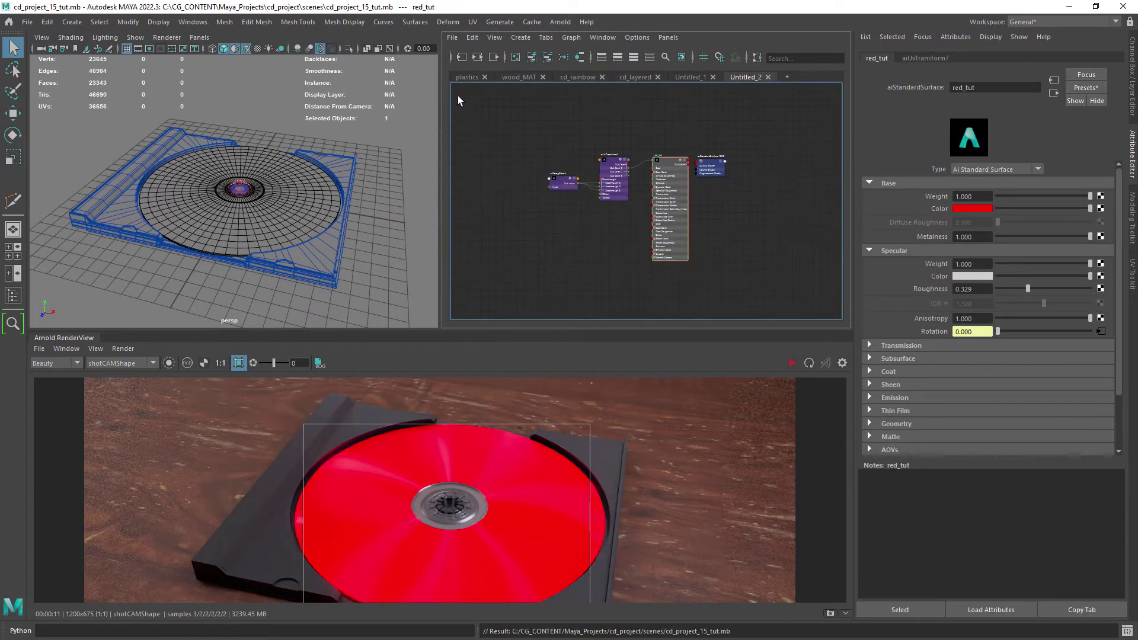
# Step: Duplicate red_tut's whole shading network and place the copied nodes below the original
pyautogui.click(472, 38)
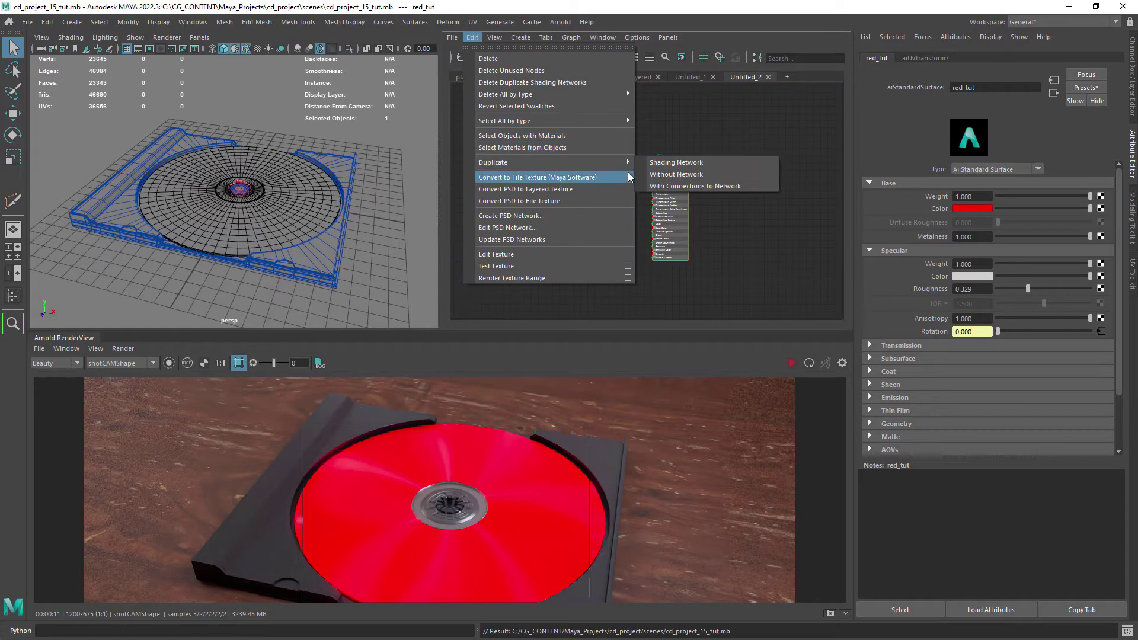
pyautogui.click(681, 164)
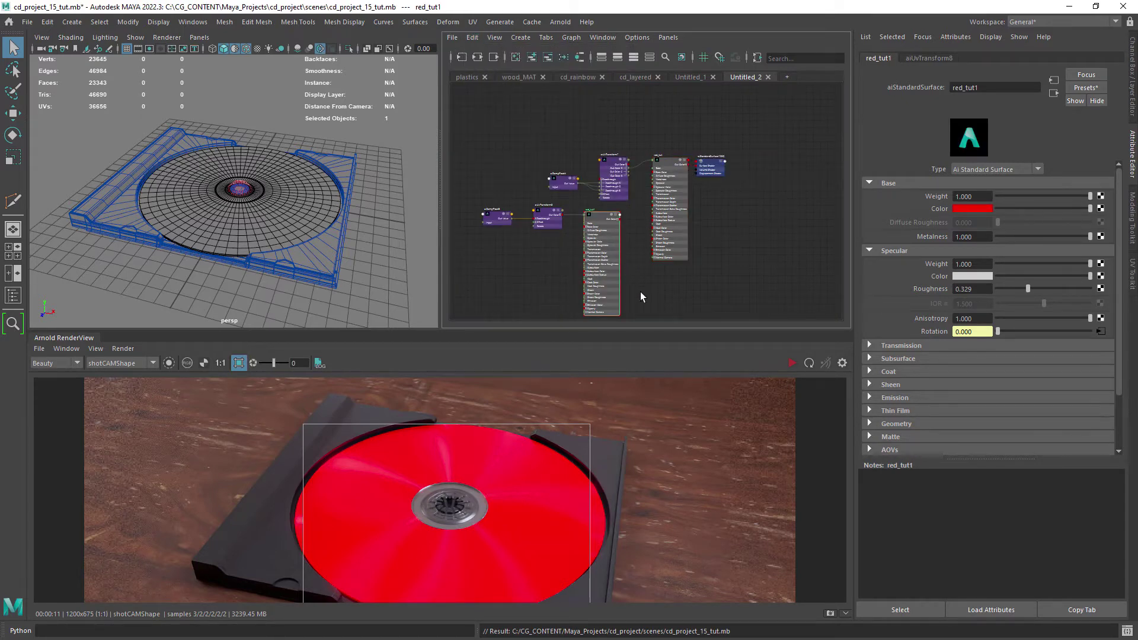
pyautogui.moveTo(505, 216); pyautogui.dragTo(505, 215)
pyautogui.moveTo(598, 226); pyautogui.dragTo(667, 297)
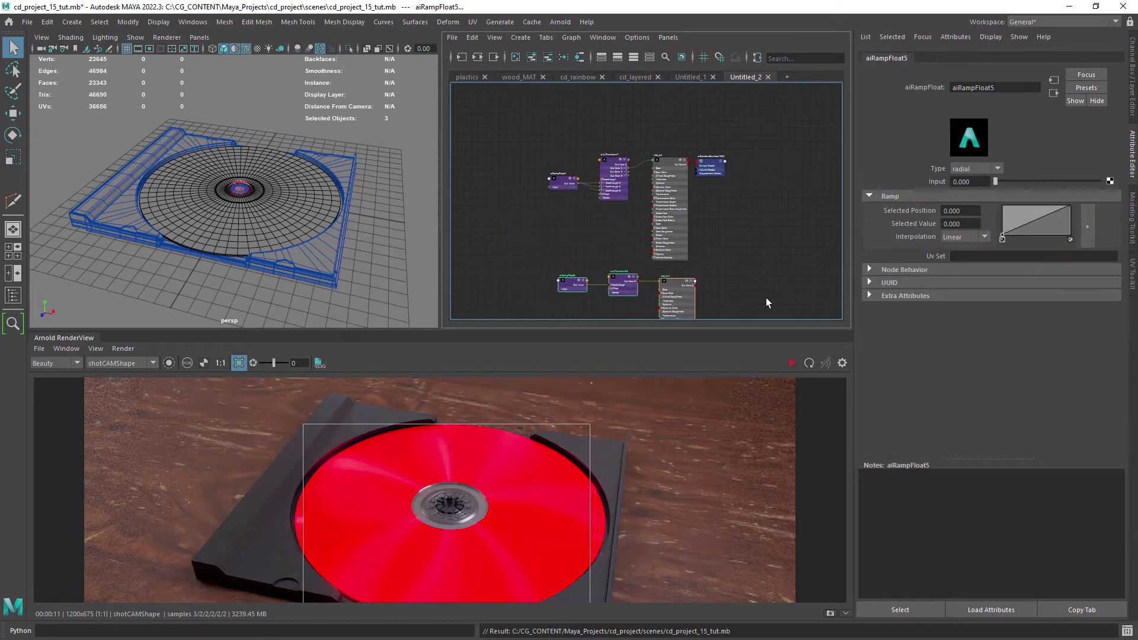
pyautogui.keyDown('alt'); pyautogui.moveTo(766, 302); pyautogui.dragTo(655, 183, button='middle'); pyautogui.keyUp('alt')
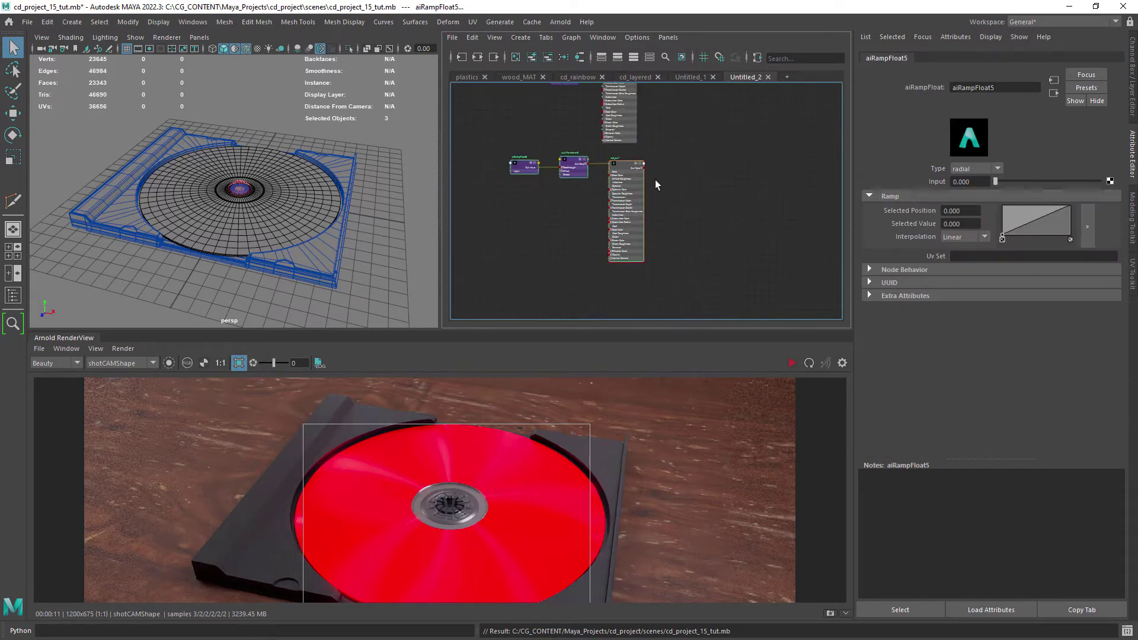
# Step: Set the base color of the duplicated shader red_tut1 to pure green
pyautogui.click(651, 179)
pyautogui.click(617, 171)
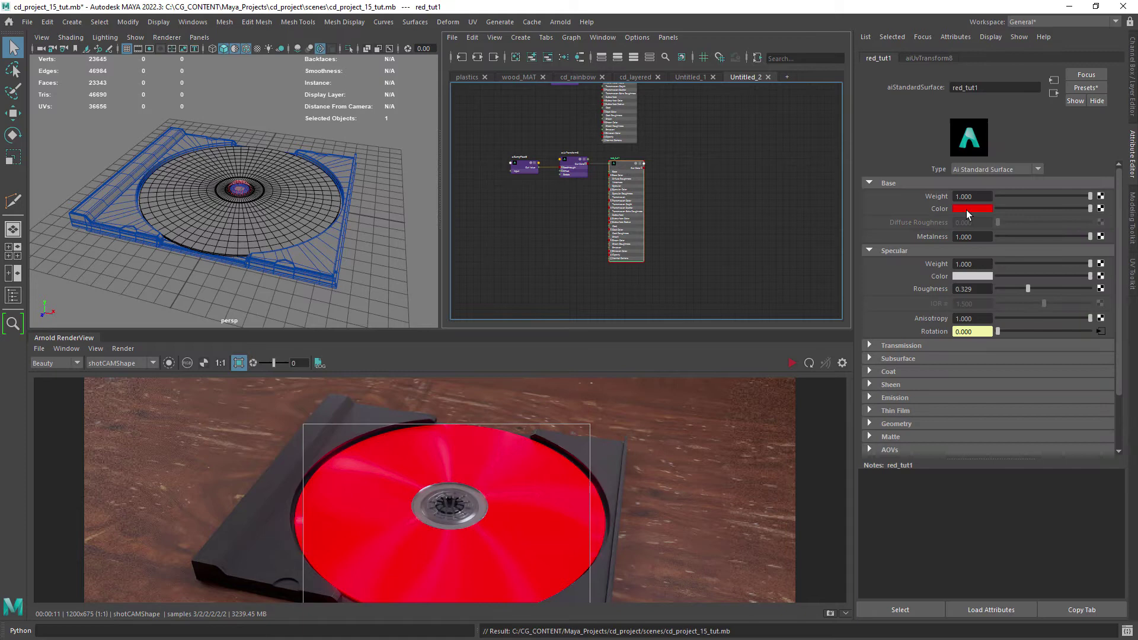
pyautogui.click(966, 209)
pyautogui.click(948, 180)
pyautogui.scroll(2, 631, 175)
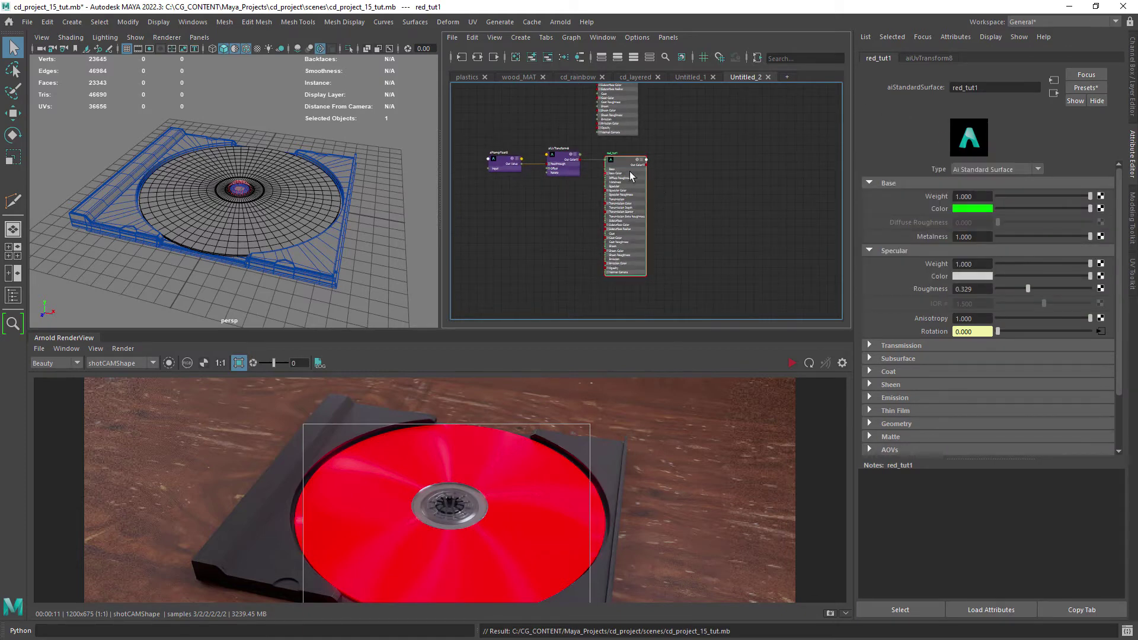
# Step: Duplicate the green shader's whole shading network and place the copied nodes below it
pyautogui.click(472, 38)
pyautogui.moveTo(574, 166)
pyautogui.click(667, 163)
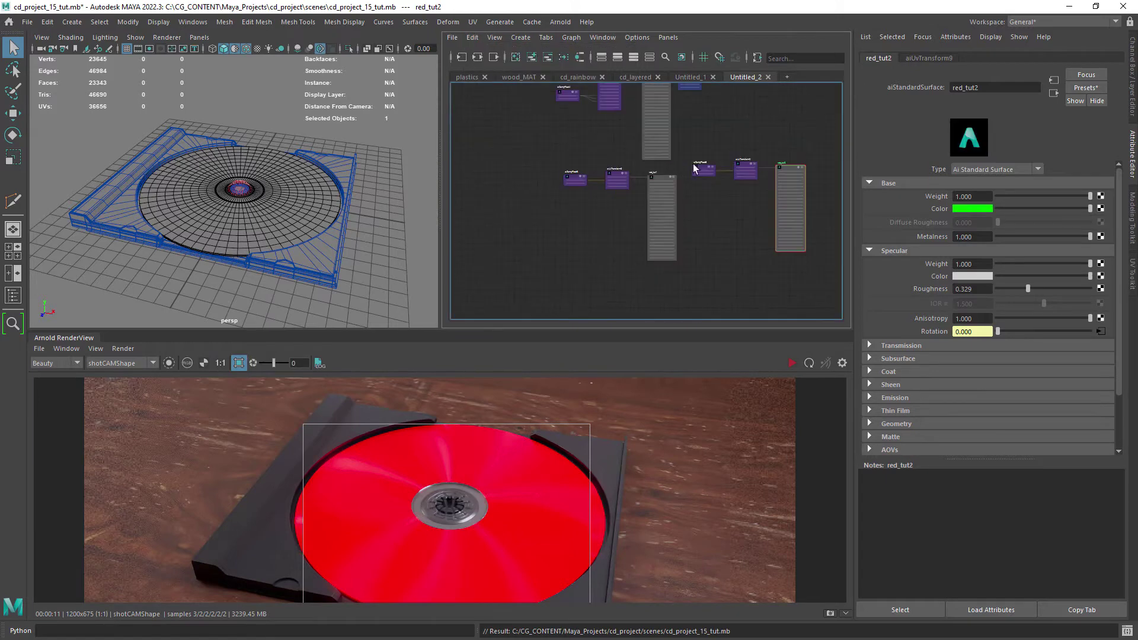
pyautogui.moveTo(698, 198); pyautogui.dragTo(696, 199)
pyautogui.moveTo(780, 183); pyautogui.dragTo(654, 296)
pyautogui.keyDown('alt'); pyautogui.moveTo(657, 217); pyautogui.dragTo(693, 242, button='right'); pyautogui.keyUp('alt')
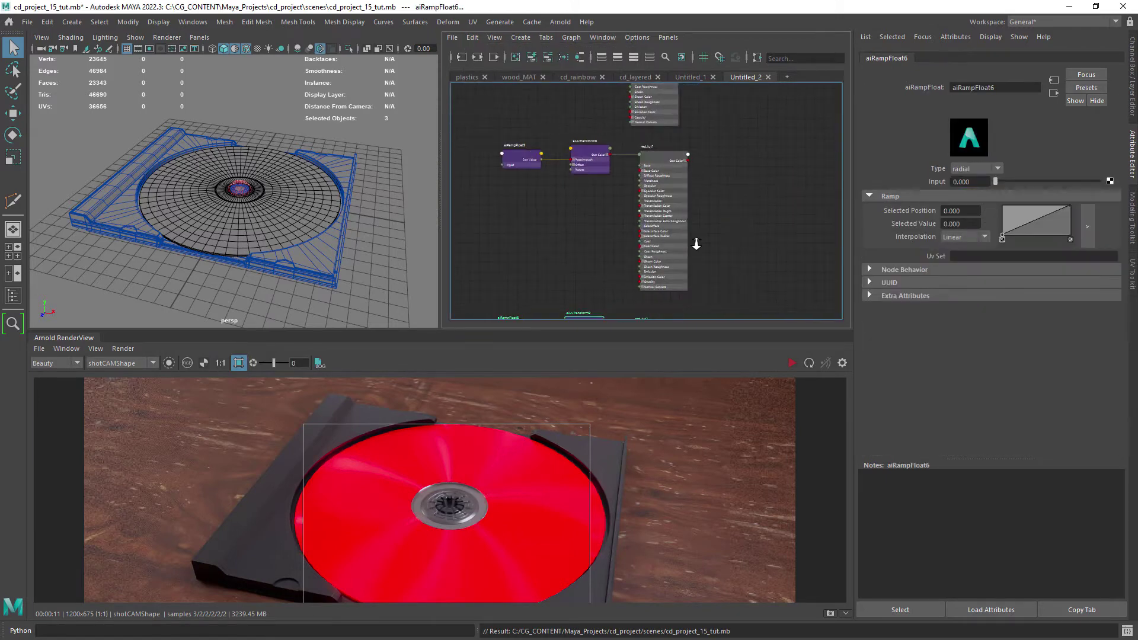
pyautogui.keyDown('alt'); pyautogui.moveTo(671, 311); pyautogui.dragTo(660, 240, button='middle'); pyautogui.keyUp('alt')
# Step: Set the base color of the second duplicate, red_tut2, to pure blue
pyautogui.click(663, 243)
pyautogui.click(896, 208)
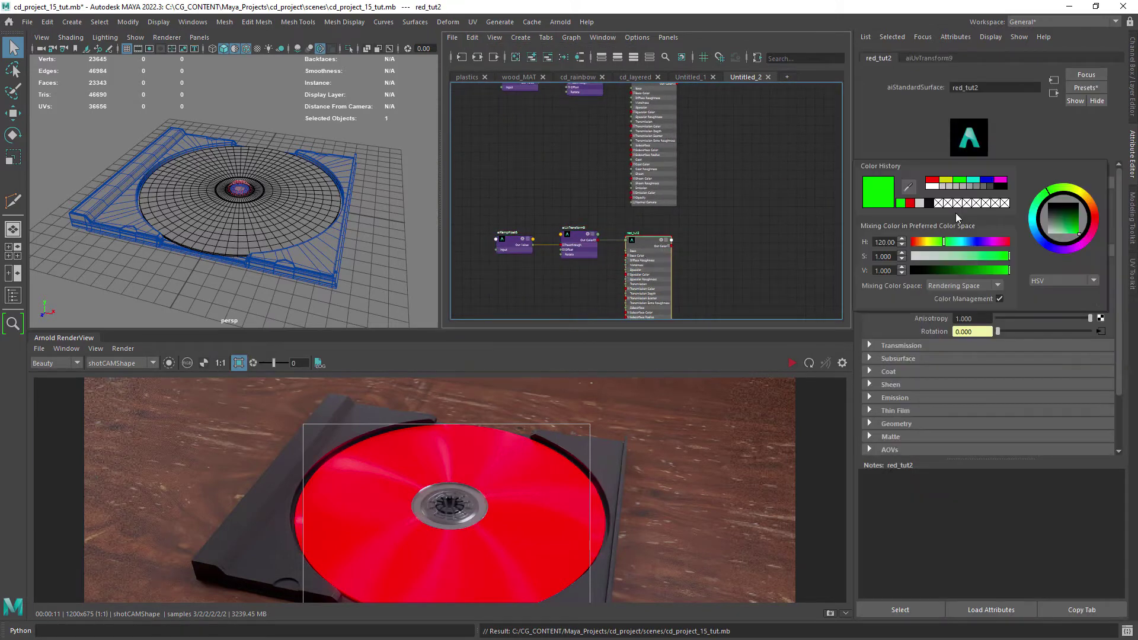
pyautogui.click(983, 181)
pyautogui.keyDown('alt'); pyautogui.moveTo(668, 92); pyautogui.dragTo(669, 196, button='middle'); pyautogui.keyUp('alt')
# Step: Rename the green shader to green_tut and the blue shader to blue_tut
pyautogui.scroll(2, 670, 195)
pyautogui.click(661, 180)
pyautogui.write('green_tut')
pyautogui.moveTo(991, 88); pyautogui.dragTo(863, 98)
pyautogui.press('Return')
pyautogui.scroll(-2, 682, 186)
pyautogui.click(634, 243)
pyautogui.write('blue_tut')
pyautogui.press('Return')
# Step: Assign green_tut to the disc and reposition nodes of its shading network
pyautogui.keyDown('alt'); pyautogui.moveTo(689, 177); pyautogui.dragTo(663, 254, button='middle'); pyautogui.keyUp('alt')
pyautogui.scroll(-2, 663, 255)
pyautogui.keyDown('alt'); pyautogui.moveTo(645, 162); pyautogui.dragTo(292, 211, button='middle'); pyautogui.keyUp('alt')
pyautogui.scroll(-2, 681, 255)
pyautogui.scroll(3, 649, 225)
pyautogui.moveTo(655, 259); pyautogui.dragTo(836, 187)
pyautogui.moveTo(782, 204); pyautogui.dragTo(803, 296)
# Step: Assign blue_tut to the disc to preview its blue highlights and stop the render
pyautogui.scroll(-2, 770, 279)
pyautogui.keyDown('alt'); pyautogui.moveTo(753, 266); pyautogui.dragTo(698, 116, button='middle'); pyautogui.keyUp('alt')
pyautogui.moveTo(722, 159); pyautogui.dragTo(625, 140)
pyautogui.scroll(3, 607, 155)
pyautogui.click(607, 159)
pyautogui.moveTo(647, 241); pyautogui.dragTo(467, 525, button='middle')
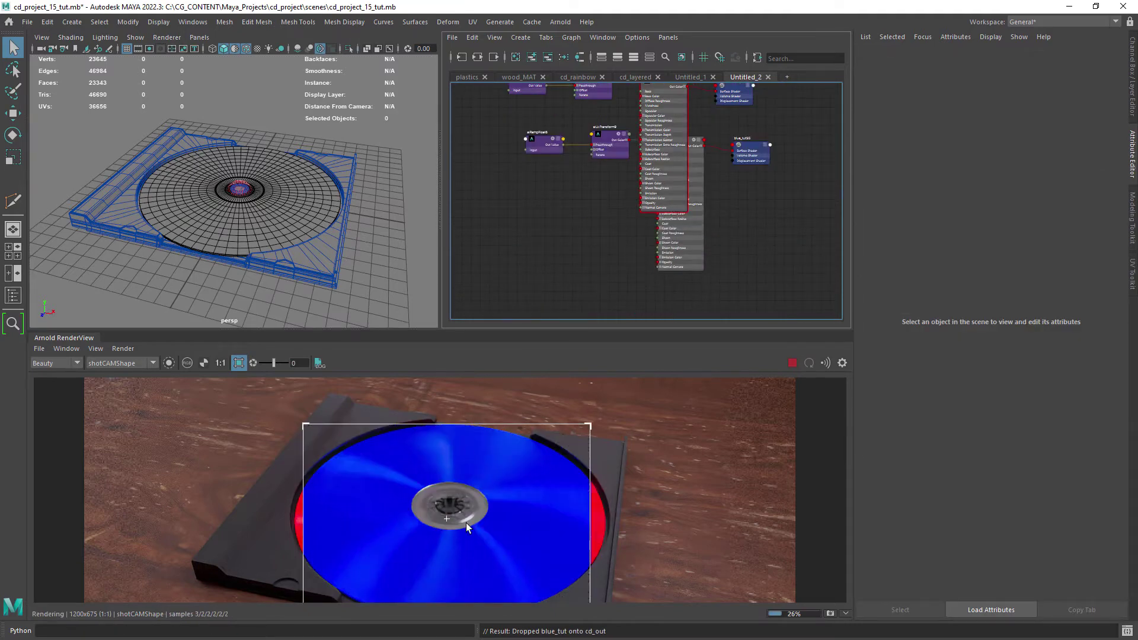
pyautogui.click(793, 365)
# Step: Enlarge the node graph and automatically rearrange the red, green and blue shading networks
pyautogui.scroll(-2, 767, 227)
pyautogui.keyDown('alt'); pyautogui.moveTo(705, 214); pyautogui.dragTo(737, 215, button='middle'); pyautogui.keyUp('alt')
pyautogui.press('space')
pyautogui.moveTo(566, 330); pyautogui.dragTo(566, 437)
pyautogui.keyDown('alt'); pyautogui.moveTo(563, 237); pyautogui.dragTo(511, 310, button='middle'); pyautogui.keyUp('alt')
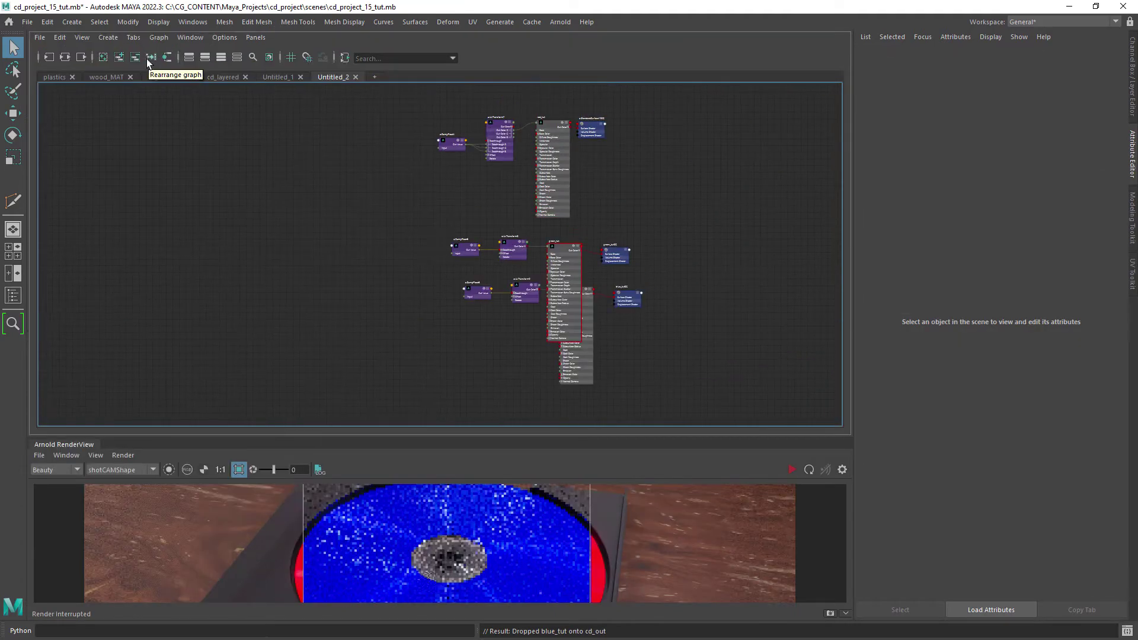
pyautogui.click(147, 58)
# Step: Create an aiLayerShader node beside the three shading networks
pyautogui.press('Tab')
pyautogui.write('ai')
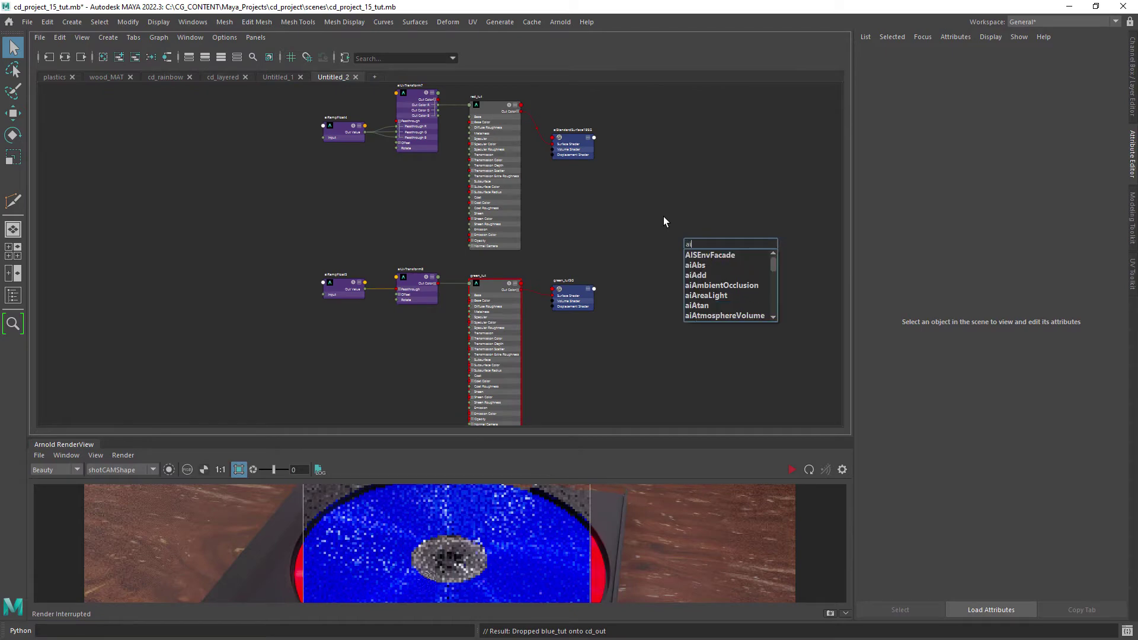
pyautogui.write('la')
pyautogui.press('Down')
pyautogui.press('Down')
pyautogui.press('Down')
pyautogui.press('Down')
pyautogui.press('Return')
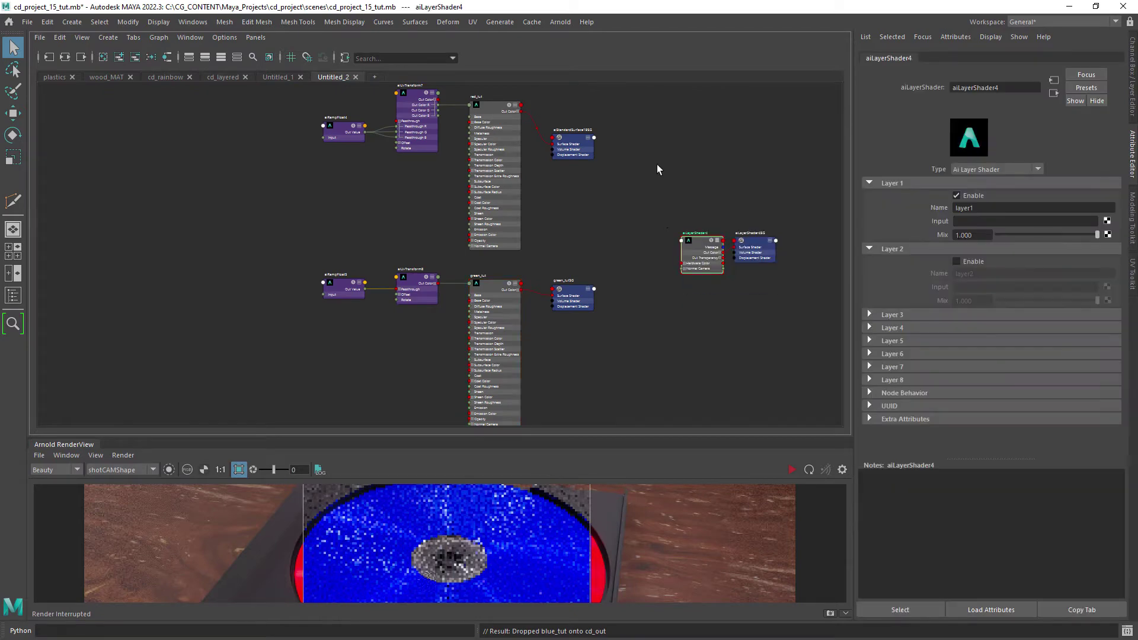
# Step: Enable layers 2 and 3 of the new layer shader
pyautogui.scroll(2, 656, 169)
pyautogui.click(893, 315)
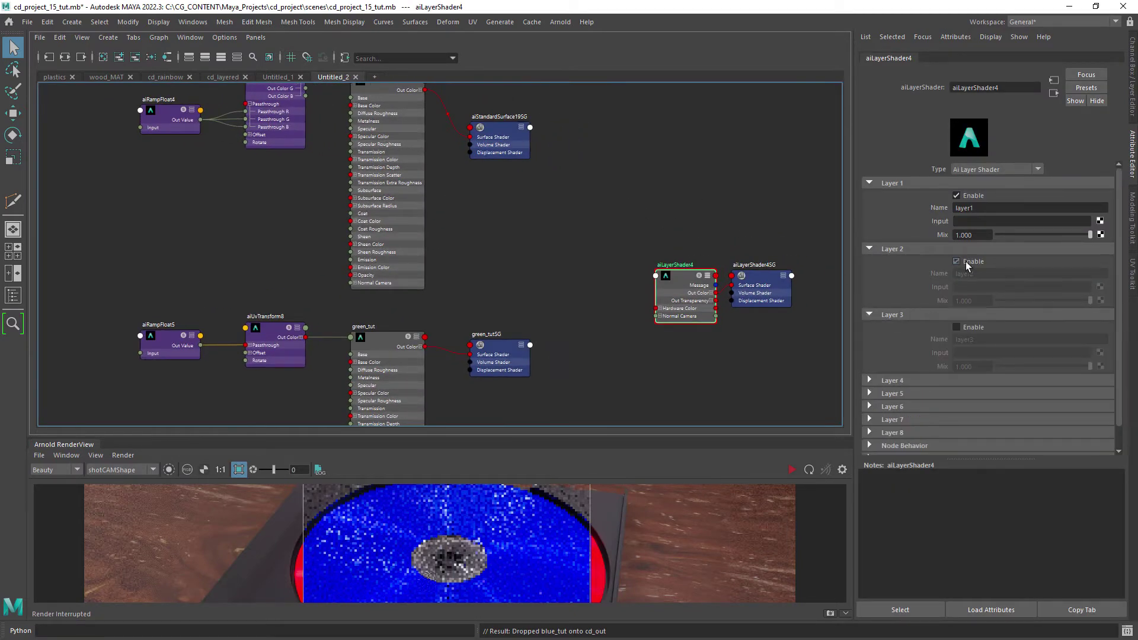
pyautogui.click(965, 262)
pyautogui.click(968, 326)
pyautogui.keyDown('alt'); pyautogui.moveTo(699, 250); pyautogui.dragTo(626, 195, button='right'); pyautogui.keyUp('alt')
pyautogui.keyDown('alt'); pyautogui.moveTo(627, 196); pyautogui.dragTo(615, 231, button='middle'); pyautogui.keyUp('alt')
pyautogui.keyDown('alt'); pyautogui.moveTo(614, 231); pyautogui.dragTo(651, 252, button='right'); pyautogui.keyUp('alt')
pyautogui.scroll(-2, 650, 252)
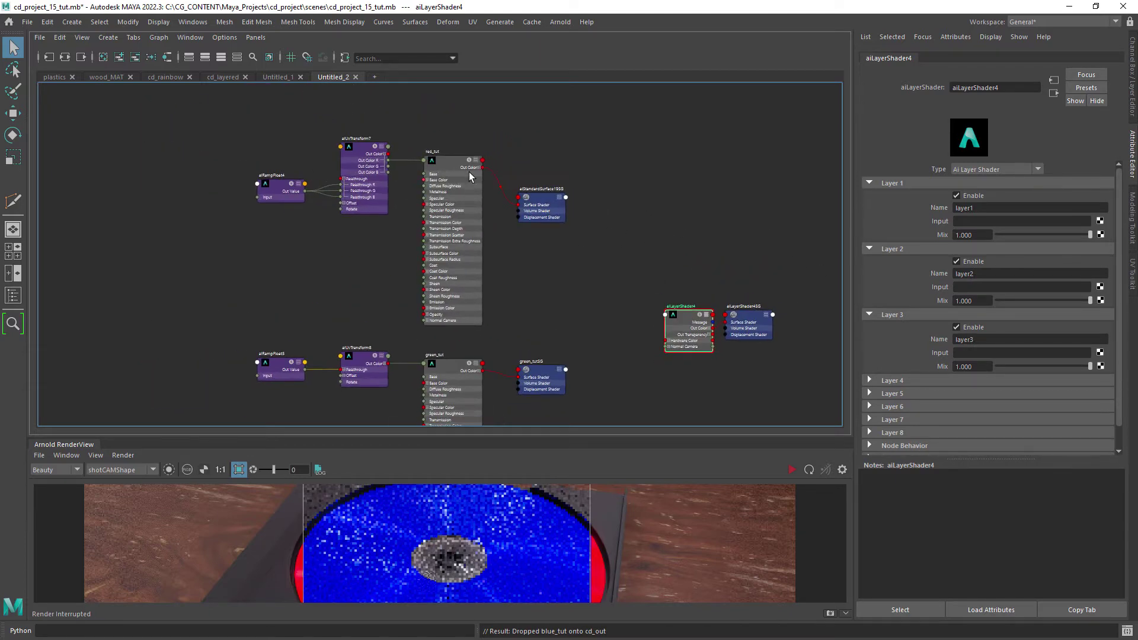
# Step: Connect red_tut to the layer shader's layer 3 input, green_tut to layer 2 and blue_tut to layer 1
pyautogui.moveTo(918, 290); pyautogui.dragTo(920, 289, button='middle')
pyautogui.keyDown('alt'); pyautogui.moveTo(679, 342); pyautogui.dragTo(597, 362, button='right'); pyautogui.keyUp('alt')
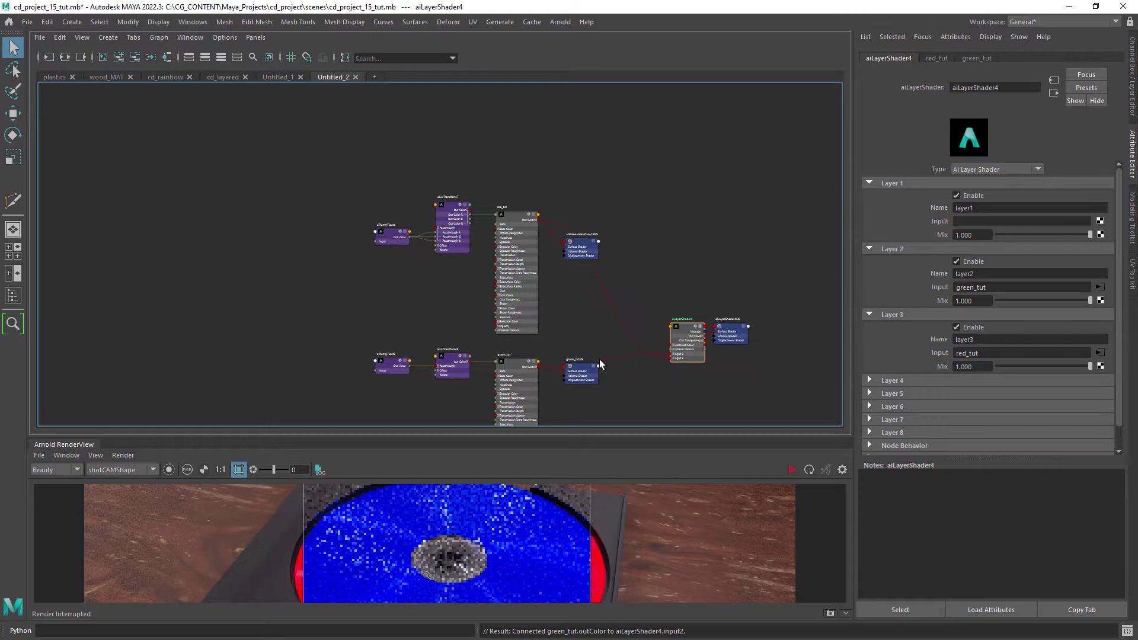
pyautogui.keyDown('alt'); pyautogui.moveTo(597, 362); pyautogui.dragTo(544, 183, button='middle'); pyautogui.keyUp('alt')
pyautogui.moveTo(463, 329); pyautogui.dragTo(923, 218, button='middle')
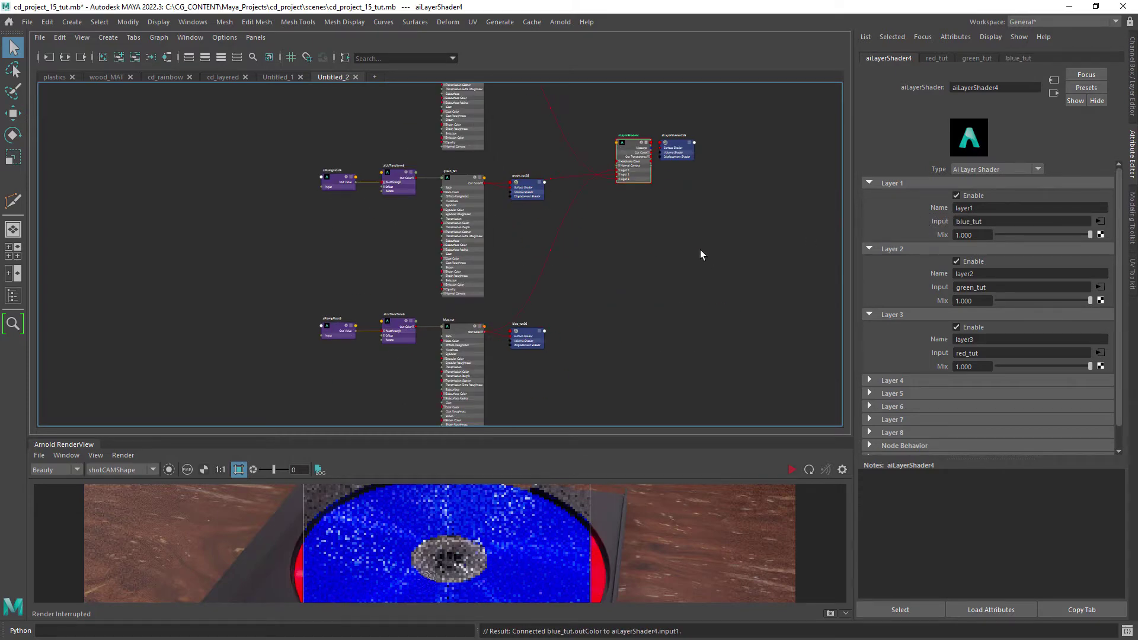
# Step: Bring the 3D view back beside the node graph and assign the layer shader to the disc
pyautogui.press('a')
pyautogui.press('space')
pyautogui.scroll(6, 659, 243)
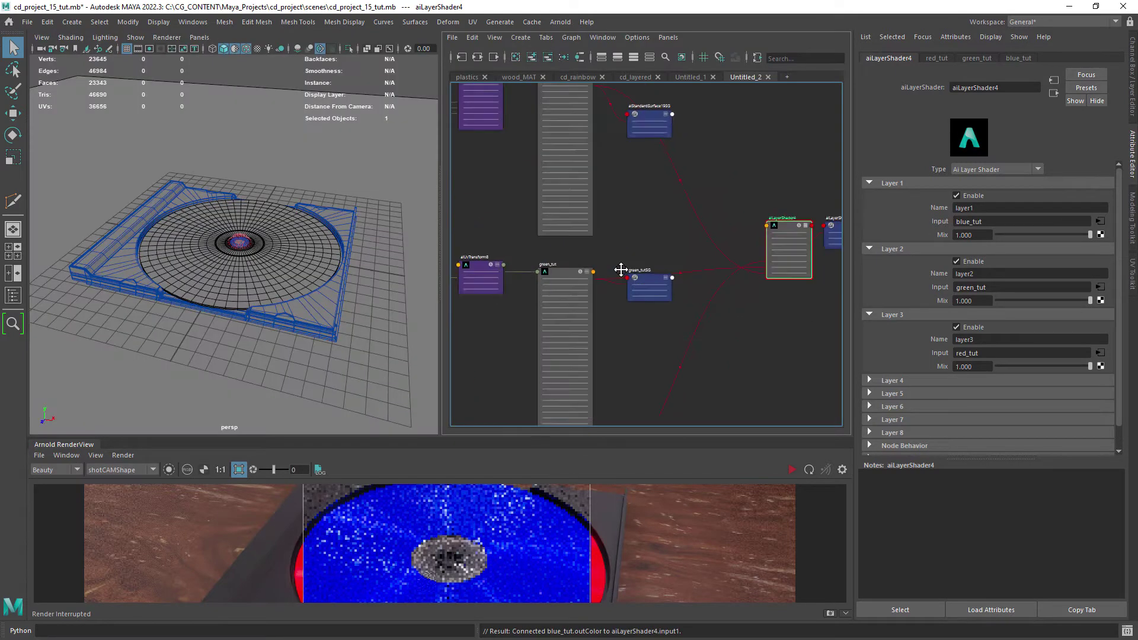
pyautogui.keyDown('alt'); pyautogui.moveTo(784, 236); pyautogui.dragTo(299, 273, button='middle'); pyautogui.keyUp('alt')
# Step: Rename the layer shader to aiLayerShader_rainbow_tut and enlarge the render view to preview the disc
pyautogui.click(1007, 87)
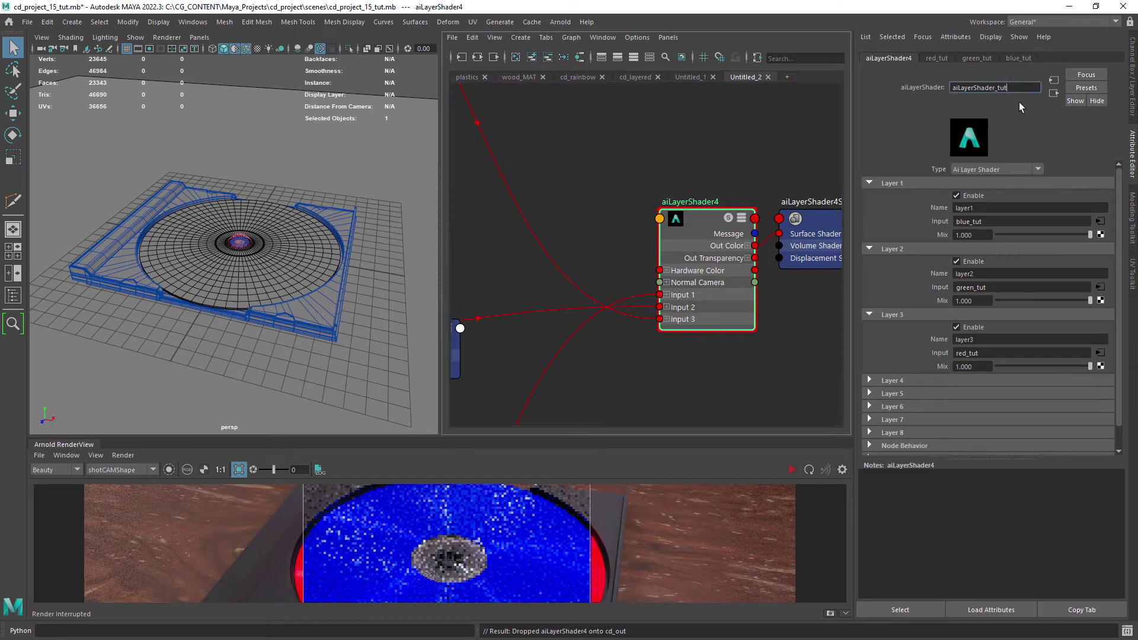
pyautogui.write('_rainbow_tut')
pyautogui.press('Return')
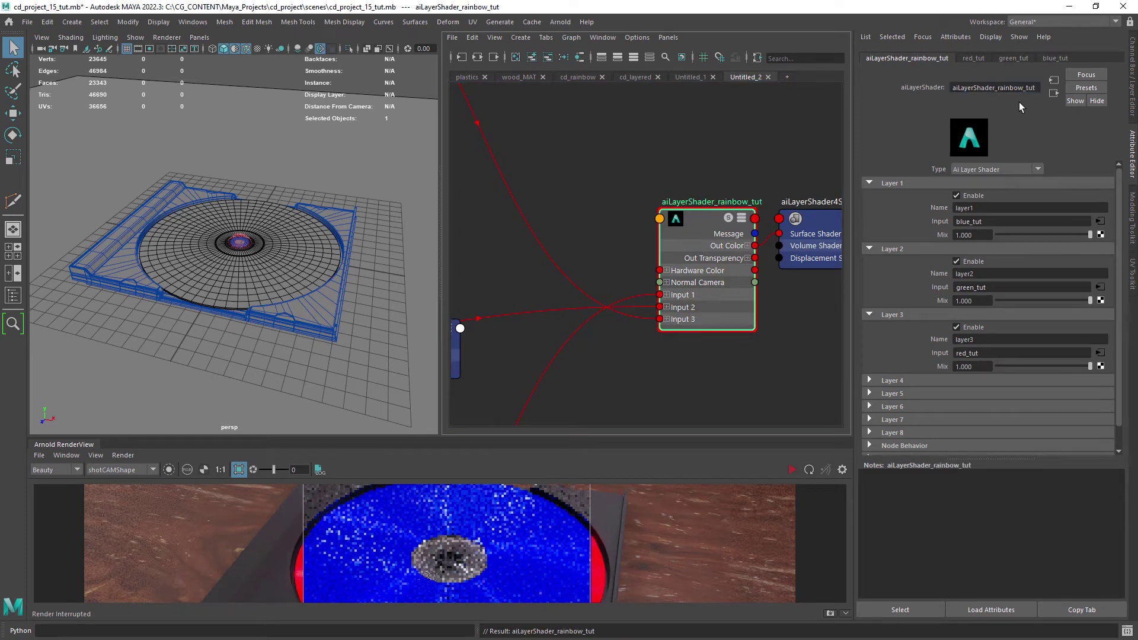
pyautogui.moveTo(541, 438); pyautogui.dragTo(540, 268)
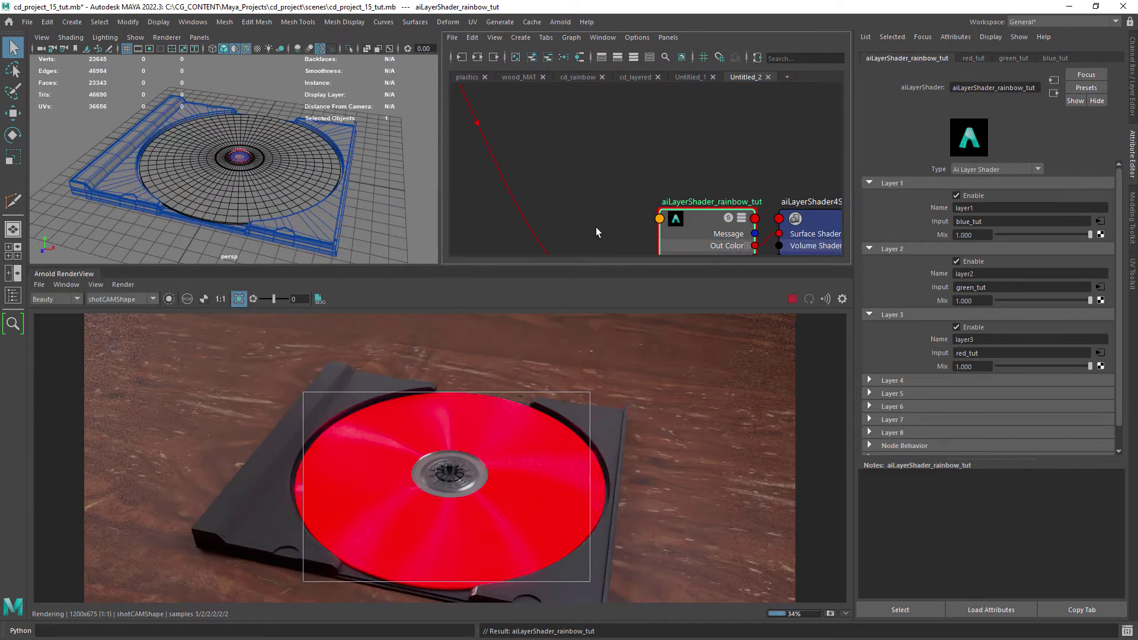
# Step: Set the mix of layers 1, 2 and 3 of aiLayerShader_rainbow_tut to 0.5 each
pyautogui.keyDown('alt'); pyautogui.moveTo(699, 226); pyautogui.dragTo(686, 179, button='middle'); pyautogui.keyUp('alt')
pyautogui.moveTo(686, 178); pyautogui.dragTo(654, 168)
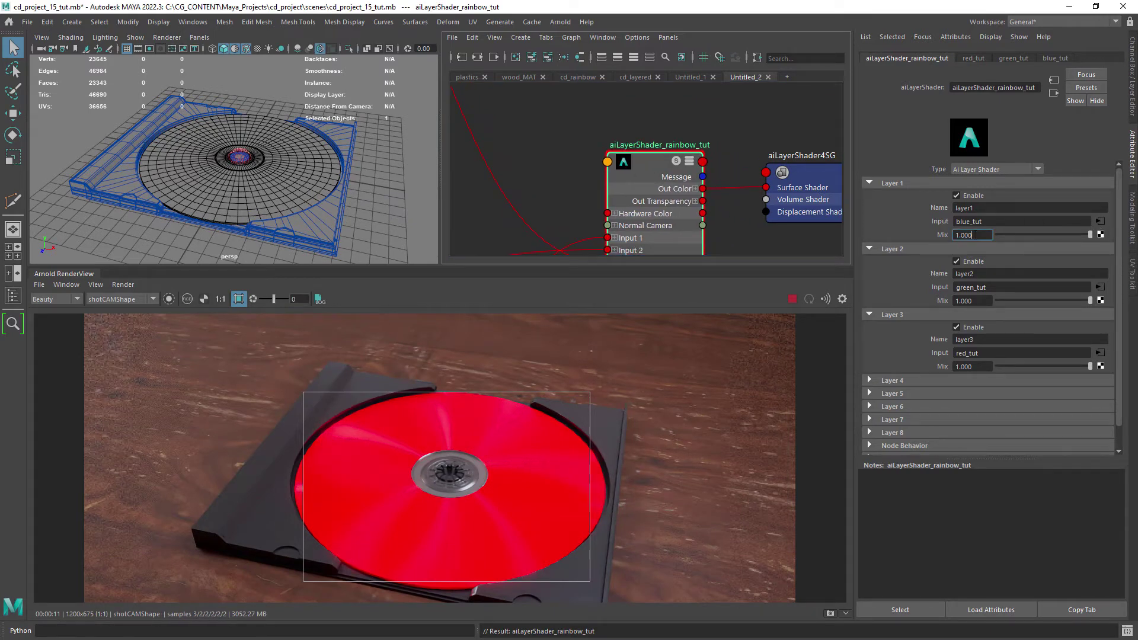
pyautogui.write('0.5')
pyautogui.press('Return')
pyautogui.click(976, 300)
pyautogui.write('.')
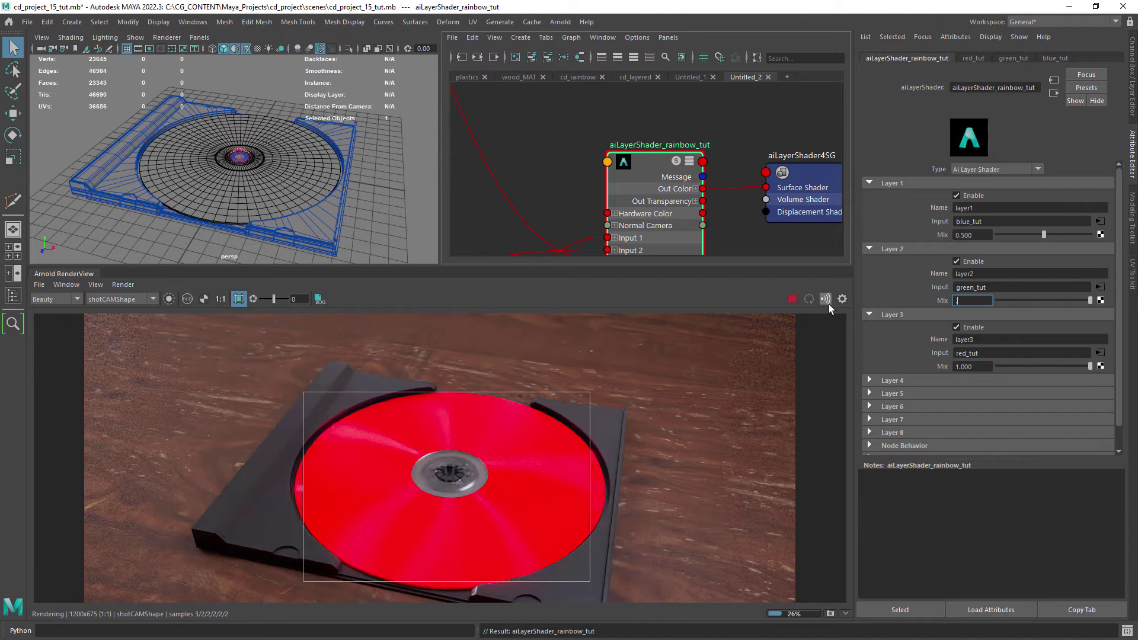
pyautogui.write('5')
pyautogui.press('Return')
pyautogui.moveTo(977, 366); pyautogui.dragTo(845, 349)
pyautogui.write('.5')
pyautogui.press('Return')
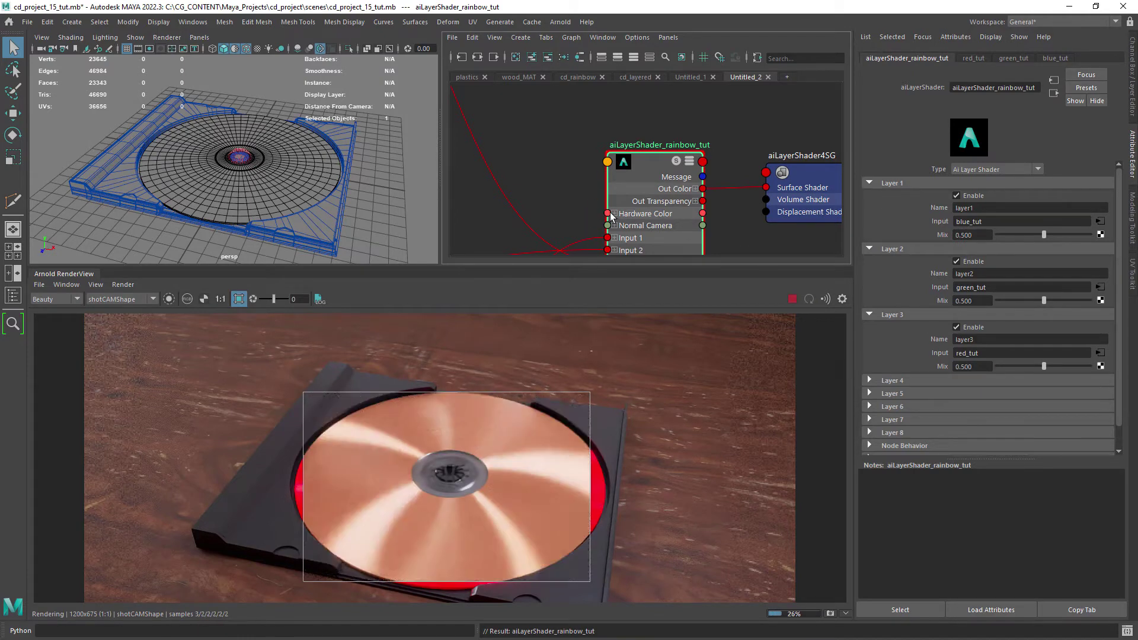
# Step: Adjust the frame rotation of the UV transform node feeding red_tut
pyautogui.scroll(-5, 681, 205)
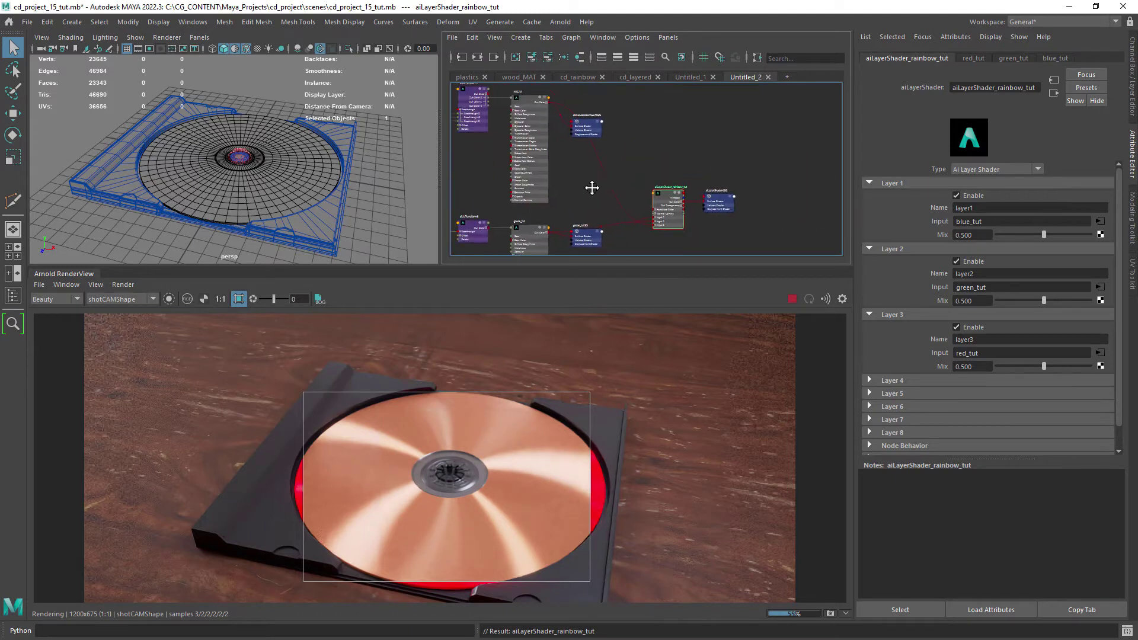
pyautogui.scroll(2, 533, 148)
pyautogui.keyDown('alt'); pyautogui.moveTo(465, 130); pyautogui.dragTo(534, 254, button='middle'); pyautogui.keyUp('alt')
pyautogui.scroll(3, 557, 172)
pyautogui.click(601, 155)
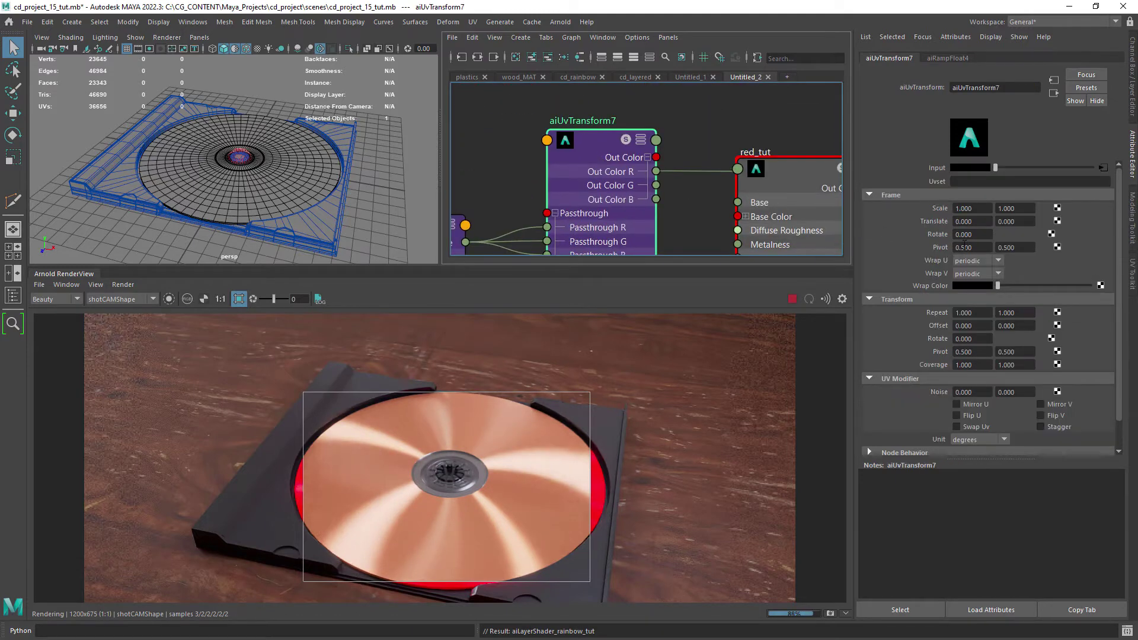
pyautogui.keyDown('ctrl'); pyautogui.moveTo(965, 234); pyautogui.dragTo(985, 234); pyautogui.keyUp('ctrl')
pyautogui.keyDown('alt'); pyautogui.moveTo(660, 242); pyautogui.dragTo(634, 148, button='middle'); pyautogui.keyUp('alt')
# Step: Inspect green_tut's UV transform and set the frame rotation of blue_tut's UV transform to 1.4
pyautogui.click(611, 163)
pyautogui.keyDown('alt'); pyautogui.moveTo(703, 197); pyautogui.dragTo(622, 160, button='right'); pyautogui.keyUp('alt')
pyautogui.keyDown('alt'); pyautogui.moveTo(701, 206); pyautogui.dragTo(651, 234, button='middle'); pyautogui.keyUp('alt')
pyautogui.scroll(5, 651, 233)
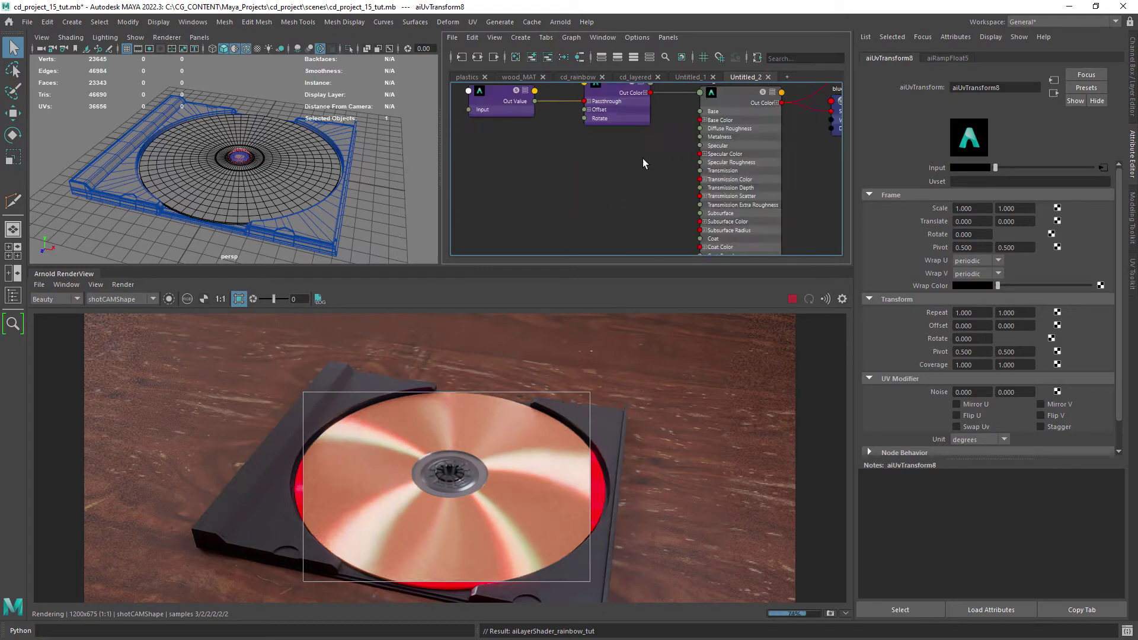
pyautogui.scroll(-3, 654, 178)
pyautogui.keyDown('alt'); pyautogui.moveTo(654, 177); pyautogui.dragTo(639, 215, button='middle'); pyautogui.keyUp('alt')
pyautogui.scroll(-1, 639, 215)
pyautogui.scroll(2, 711, 252)
pyautogui.keyDown('alt'); pyautogui.moveTo(702, 249); pyautogui.dragTo(650, 185, button='middle'); pyautogui.keyUp('alt')
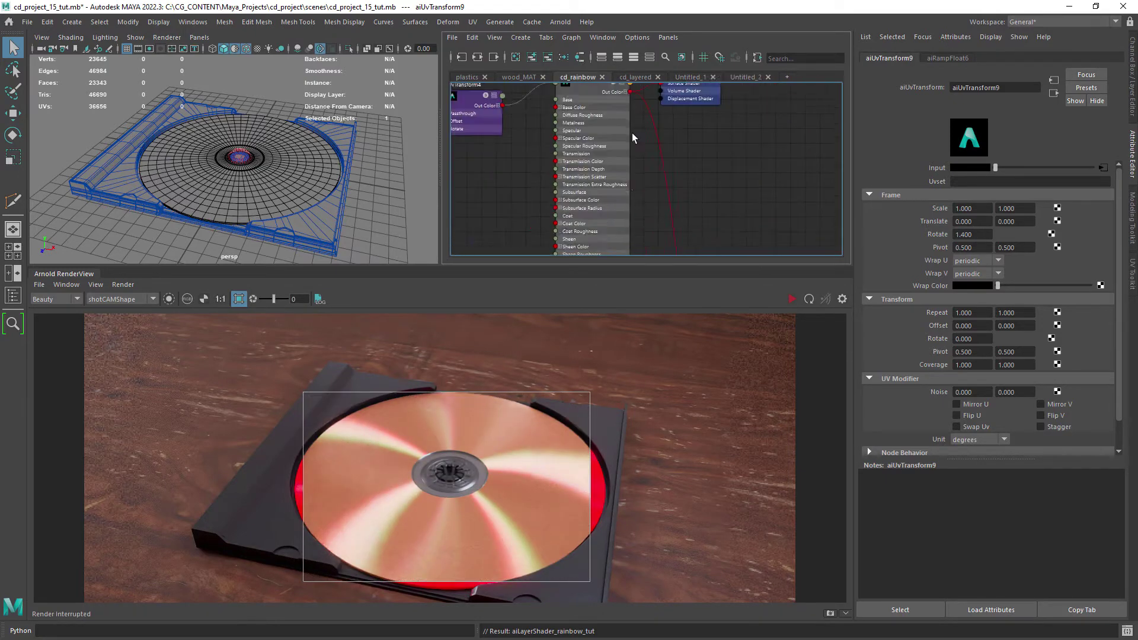
# Step: Using aiLayerShader2 in the cd_rainbow graph as reference, set the rainbow shader's layer 1, 2 and 3 mixes to 0.486, 0.364 and 0.262
pyautogui.keyDown('alt'); pyautogui.moveTo(675, 243); pyautogui.dragTo(569, 88, button='middle'); pyautogui.keyUp('alt')
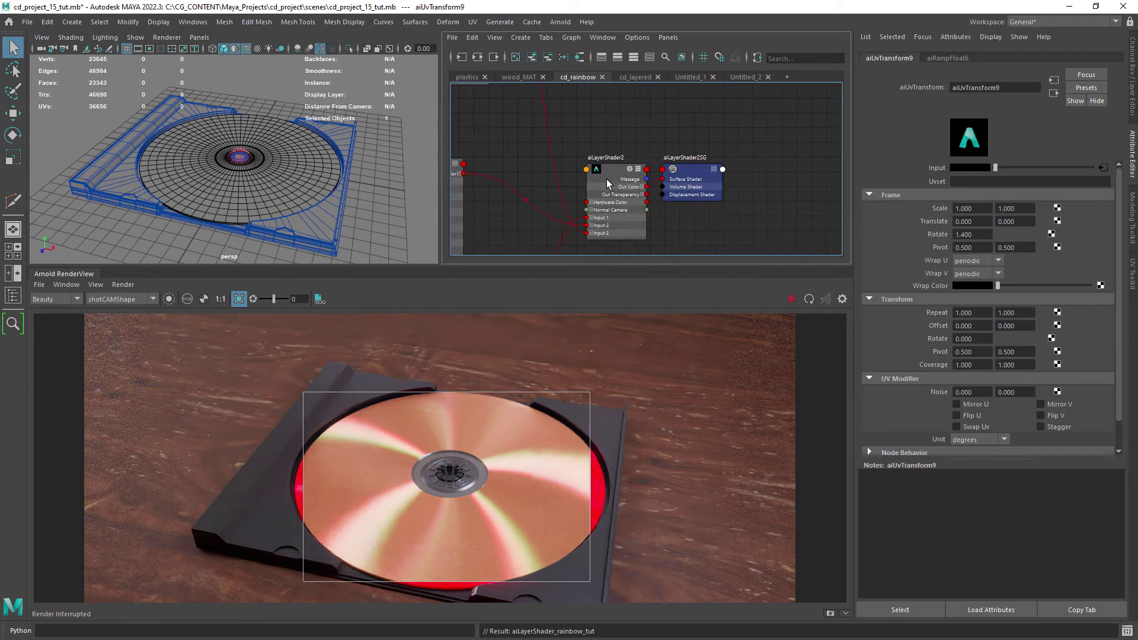
pyautogui.doubleClick(608, 181)
pyautogui.click(745, 77)
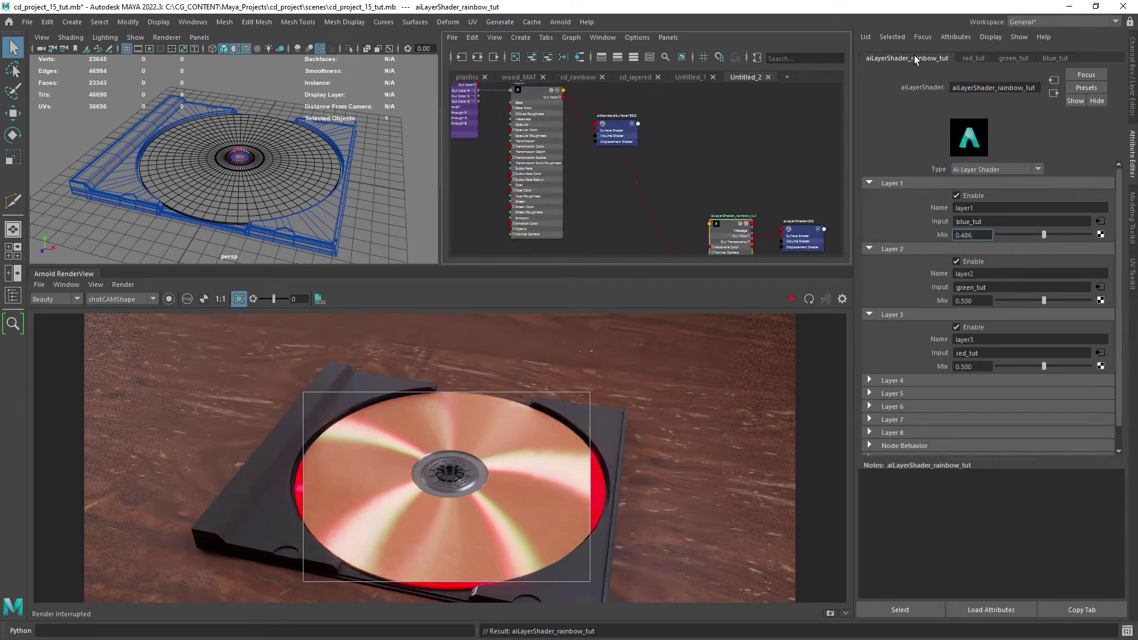
pyautogui.press('Tab')
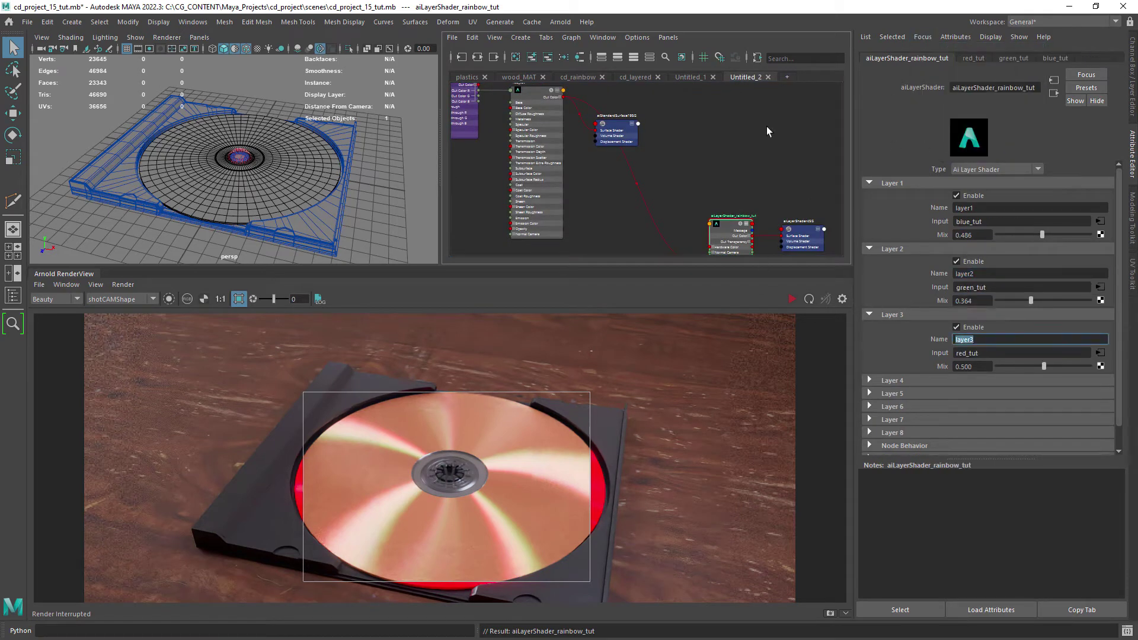
pyautogui.click(922, 37)
pyautogui.click(935, 68)
pyautogui.click(922, 37)
pyautogui.click(934, 64)
pyautogui.moveTo(974, 365); pyautogui.dragTo(866, 364)
pyautogui.write('0.262')
pyautogui.press('Return')
pyautogui.click(792, 298)
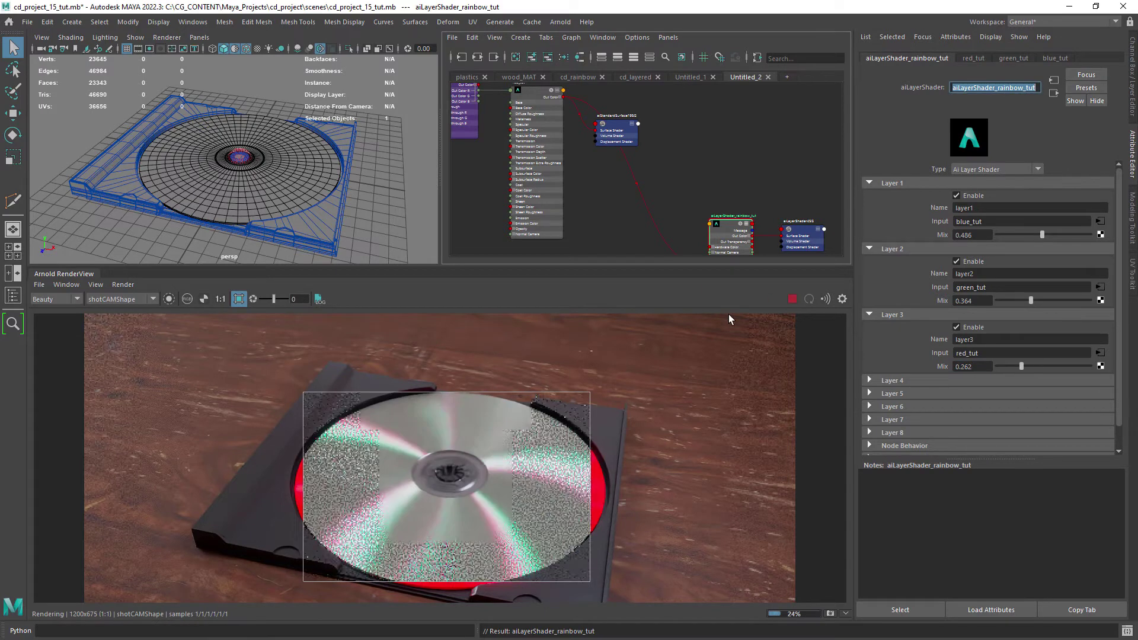
# Step: Compare with the cd_rainbow graph and set the frame rotation of blue_tut's UV transform to 10.1
pyautogui.keyDown('alt'); pyautogui.moveTo(533, 133); pyautogui.dragTo(653, 202, button='middle'); pyautogui.keyUp('alt')
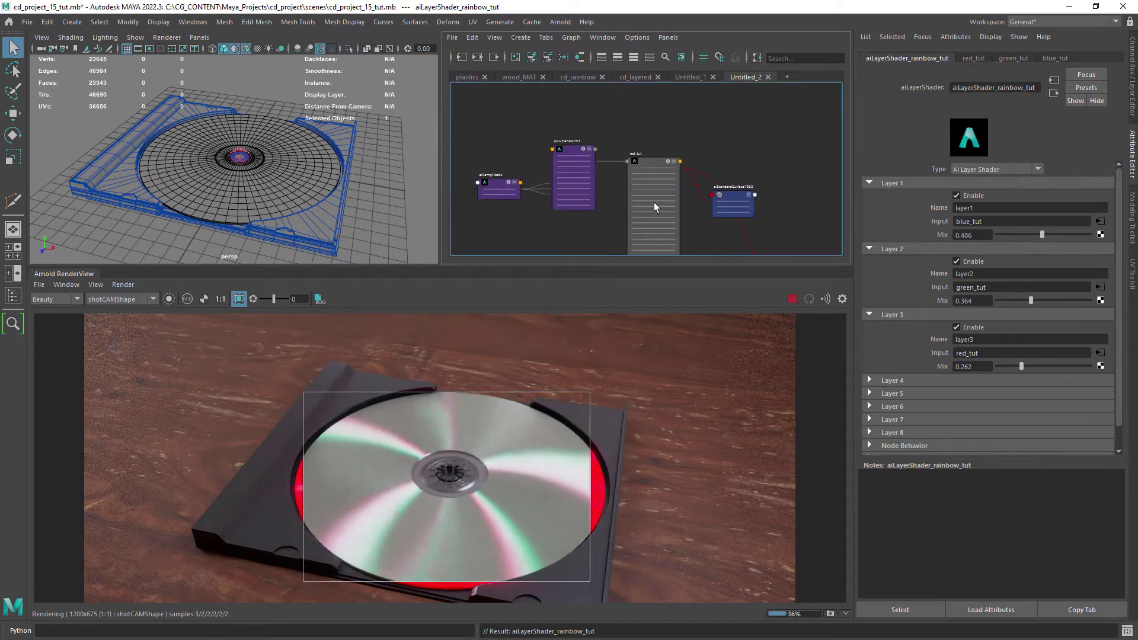
pyautogui.scroll(2, 586, 213)
pyautogui.click(577, 77)
pyautogui.scroll(-3, 589, 215)
pyautogui.keyDown('alt'); pyautogui.moveTo(557, 107); pyautogui.dragTo(664, 237, button='middle'); pyautogui.keyUp('alt')
pyautogui.click(570, 178)
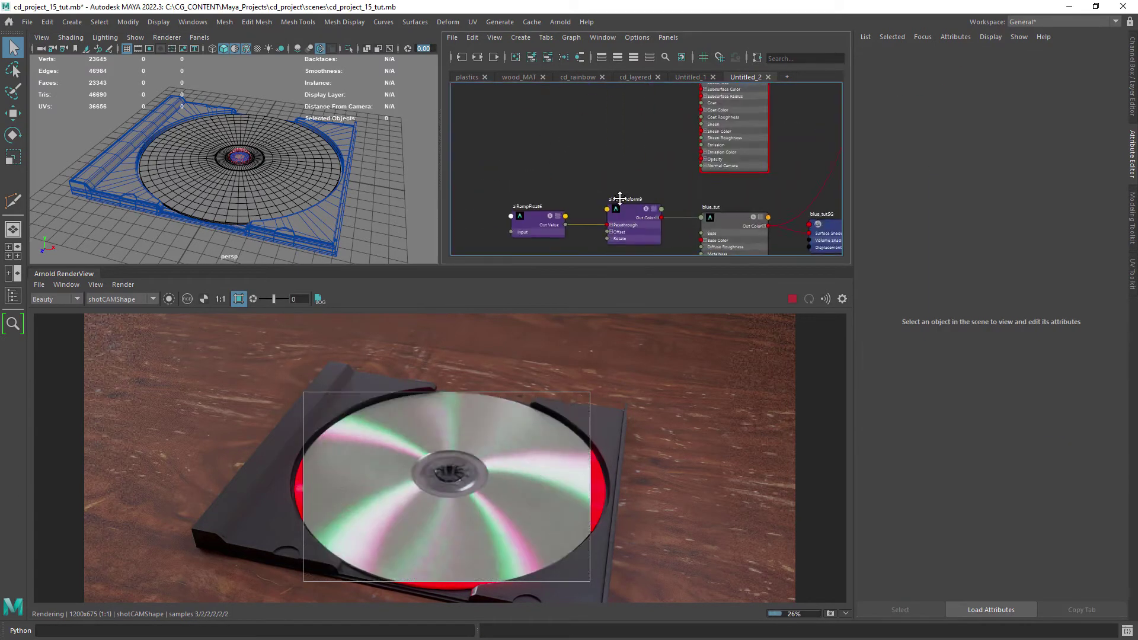
pyautogui.click(619, 199)
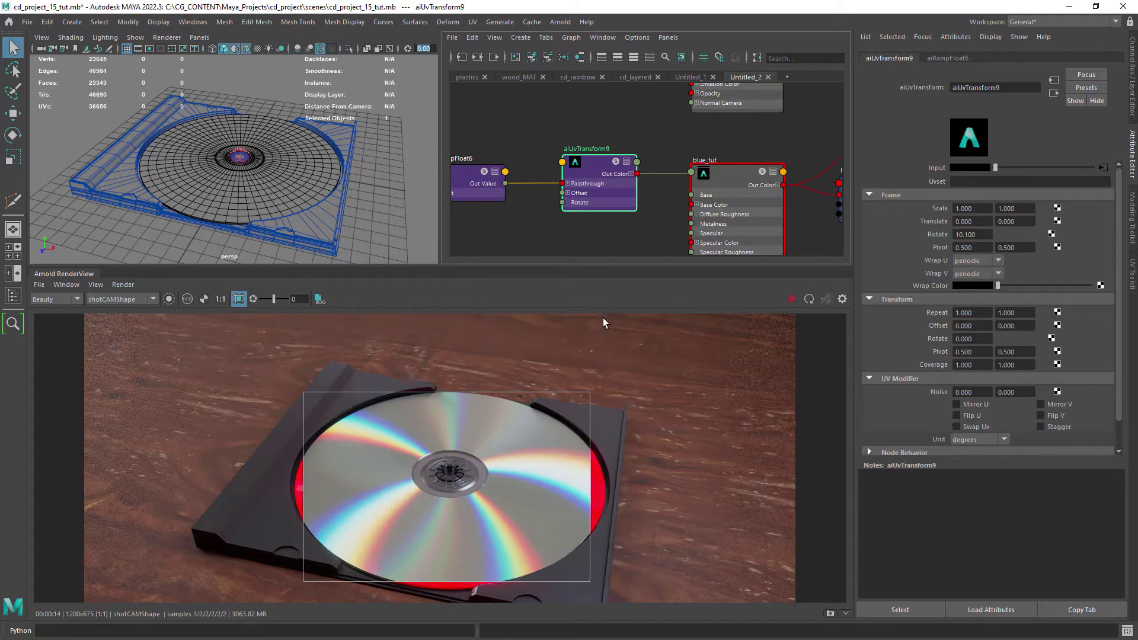
# Step: Bring up the CD reference photo, select the disc and open its layout in the UV Editor
pyautogui.hotkey('alt', 'Tab')
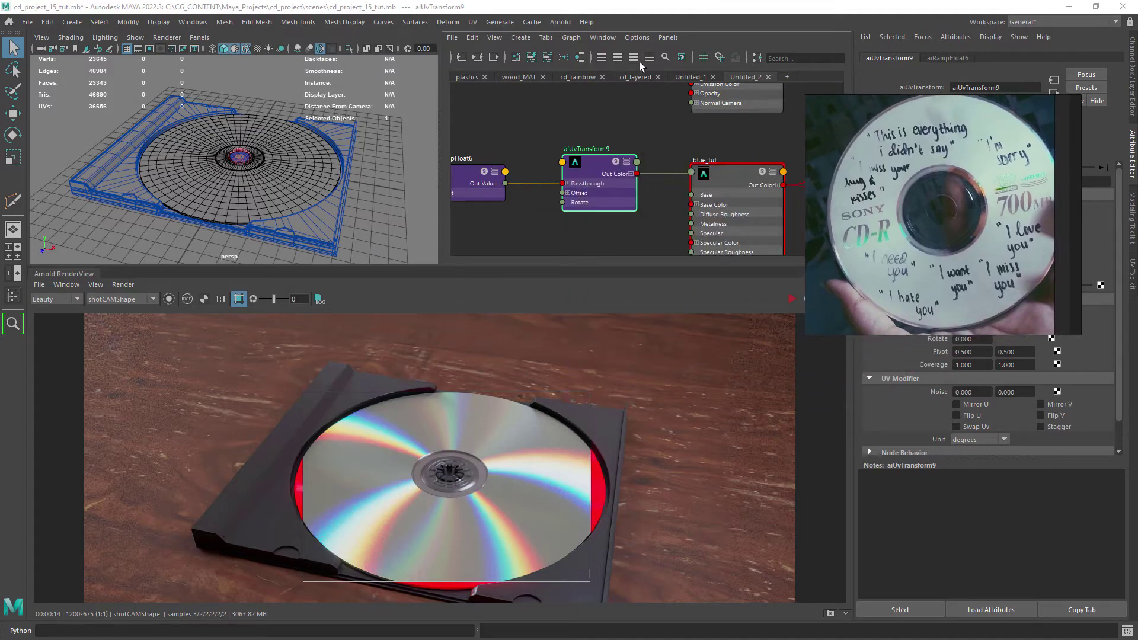
pyautogui.click(283, 146)
pyautogui.keyDown('alt'); pyautogui.moveTo(284, 147); pyautogui.dragTo(358, 119); pyautogui.keyUp('alt')
pyautogui.scroll(4, 297, 156)
pyautogui.scroll(-5, 279, 131)
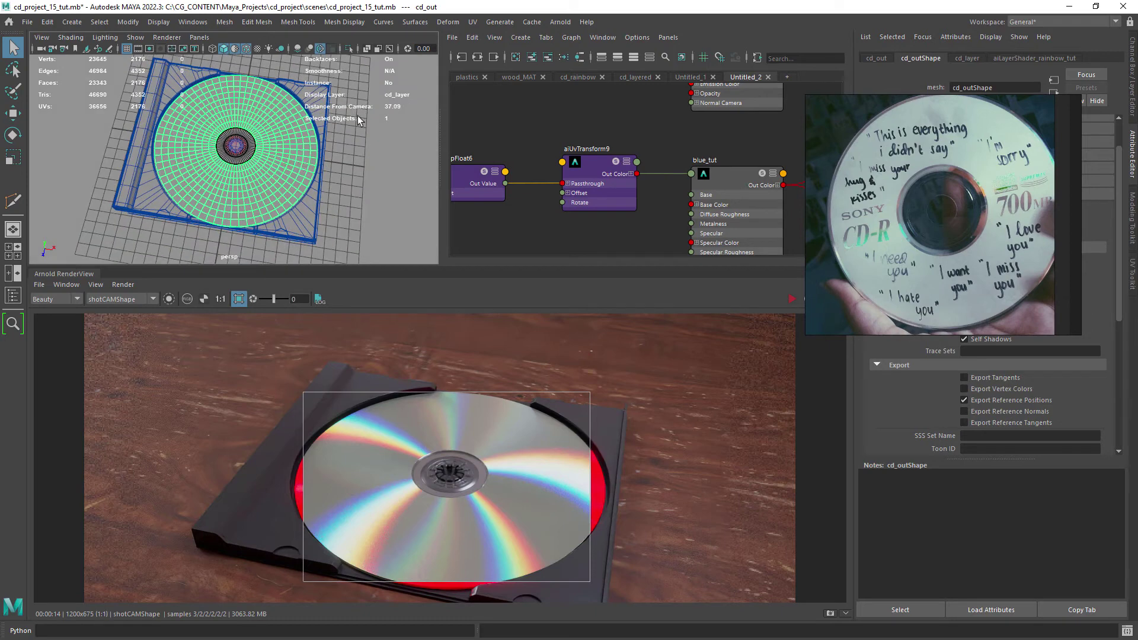
pyautogui.click(472, 22)
pyautogui.click(486, 36)
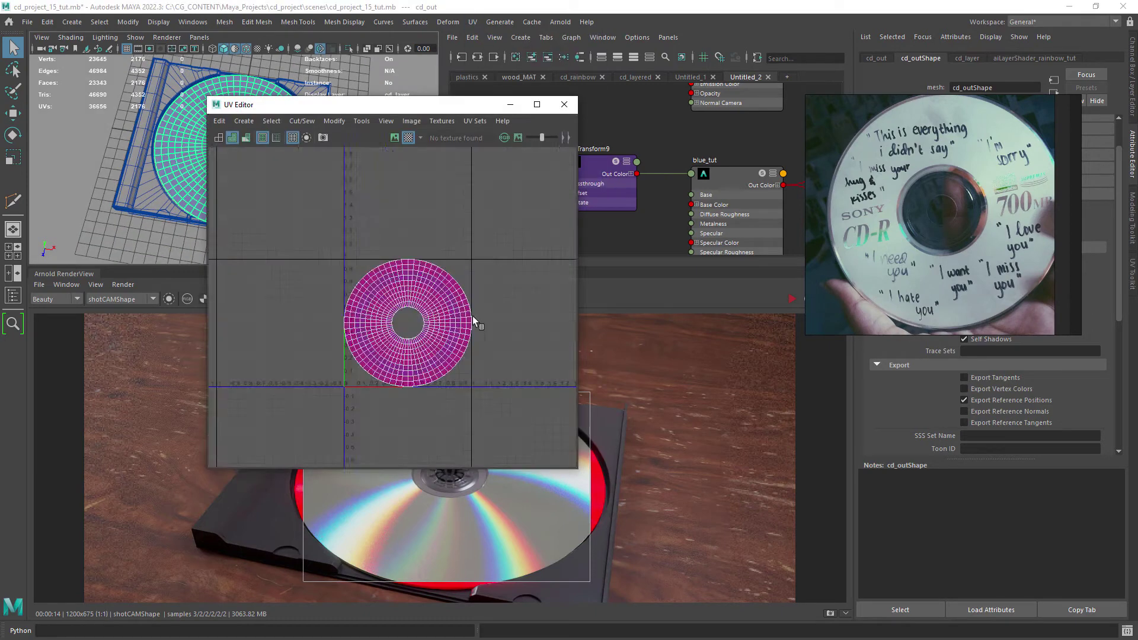
# Step: Export a 2048 x 2048 PNG UV snapshot of the disc with the filename outUV_cd_tut
pyautogui.click(412, 122)
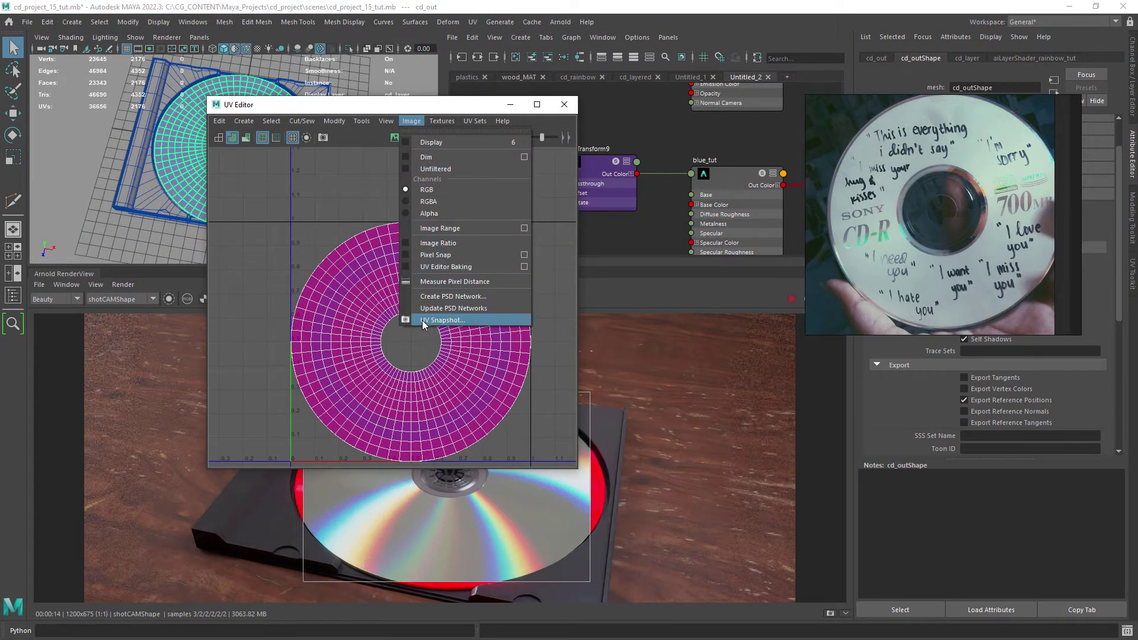
pyautogui.click(442, 321)
pyautogui.click(195, 203)
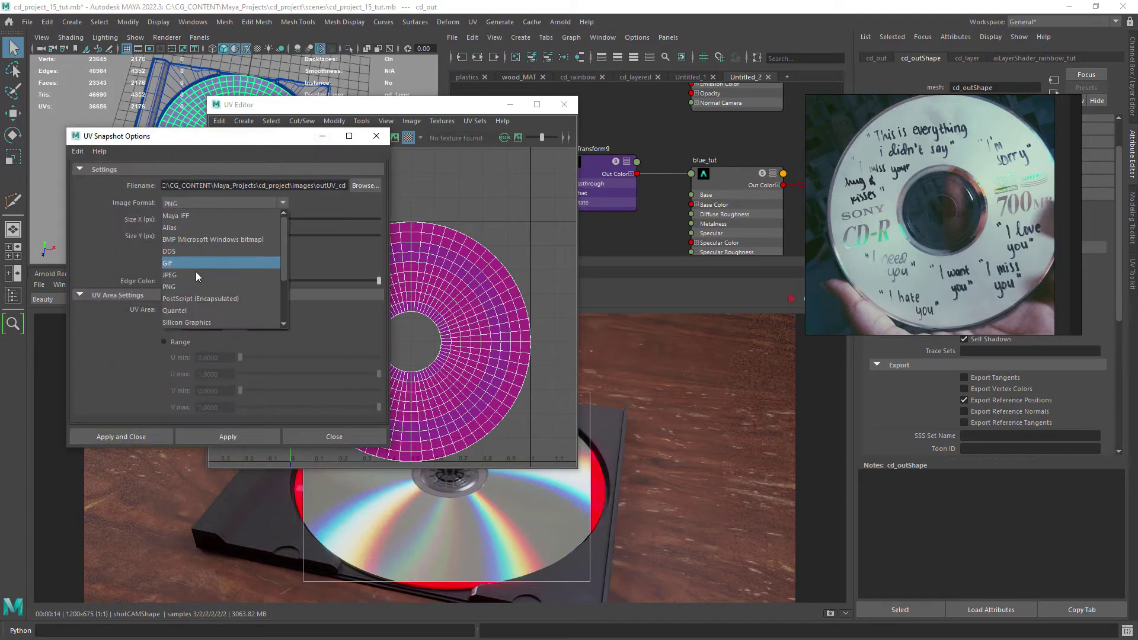
pyautogui.click(247, 259)
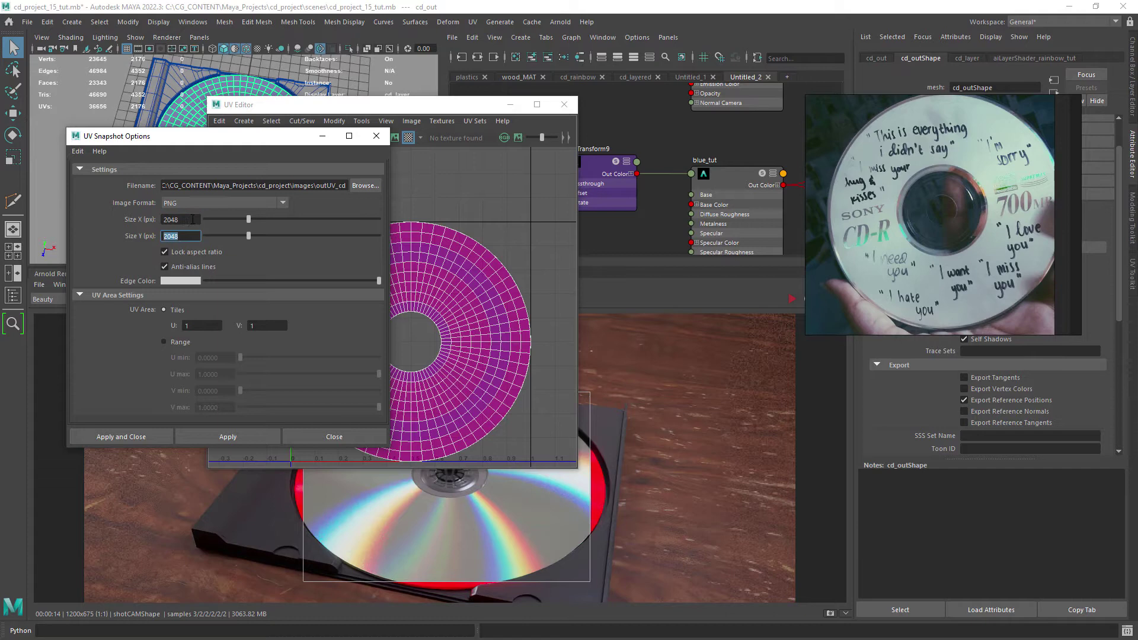
pyautogui.click(347, 183)
pyautogui.write('_tut')
pyautogui.click(161, 434)
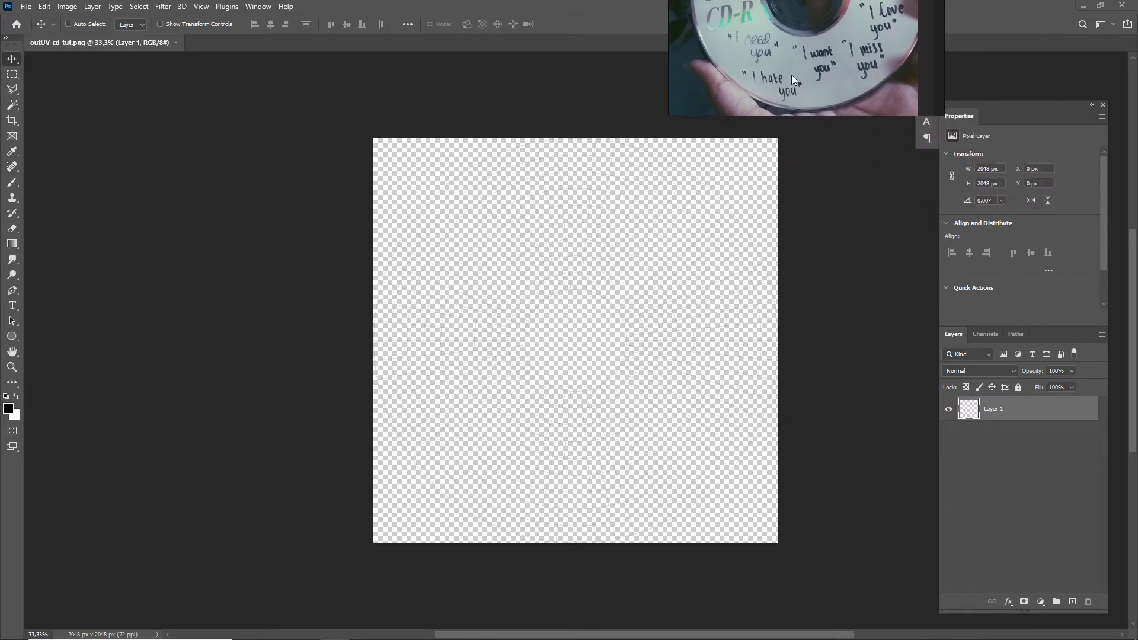
# Step: In Photoshop, add a grey Solid Color fill to outUV_cd_tut.png and place it beneath the UV wireframe layer
pyautogui.click(1040, 602)
pyautogui.click(1065, 390)
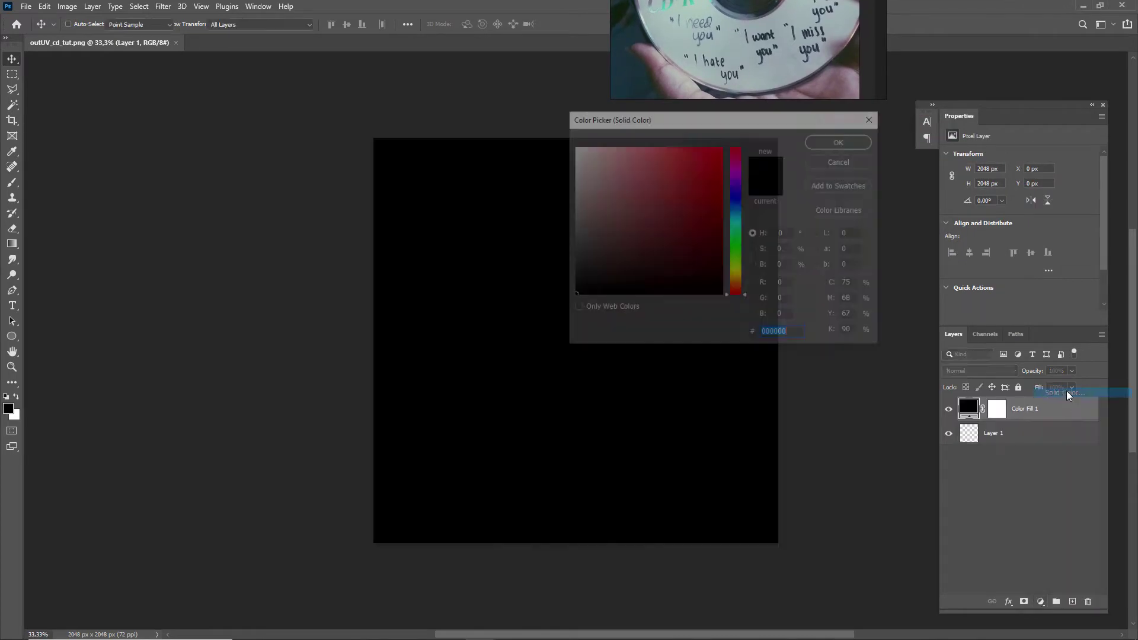
pyautogui.write('0')
pyautogui.press('Return')
pyautogui.moveTo(1017, 409); pyautogui.dragTo(1008, 449)
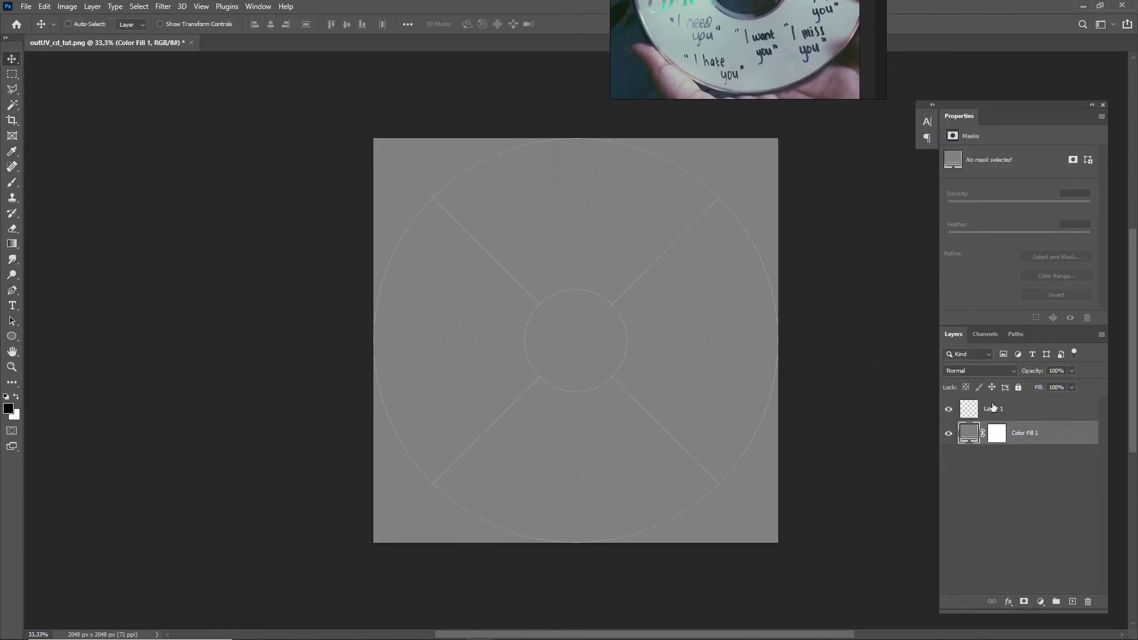
# Step: Give the UV wireframe layer a red Color Overlay so it stands out from the grey fill
pyautogui.click(990, 408)
pyautogui.hotkey('ctrl', '1')
pyautogui.rightClick(1046, 408)
pyautogui.click(924, 139)
pyautogui.click(654, 329)
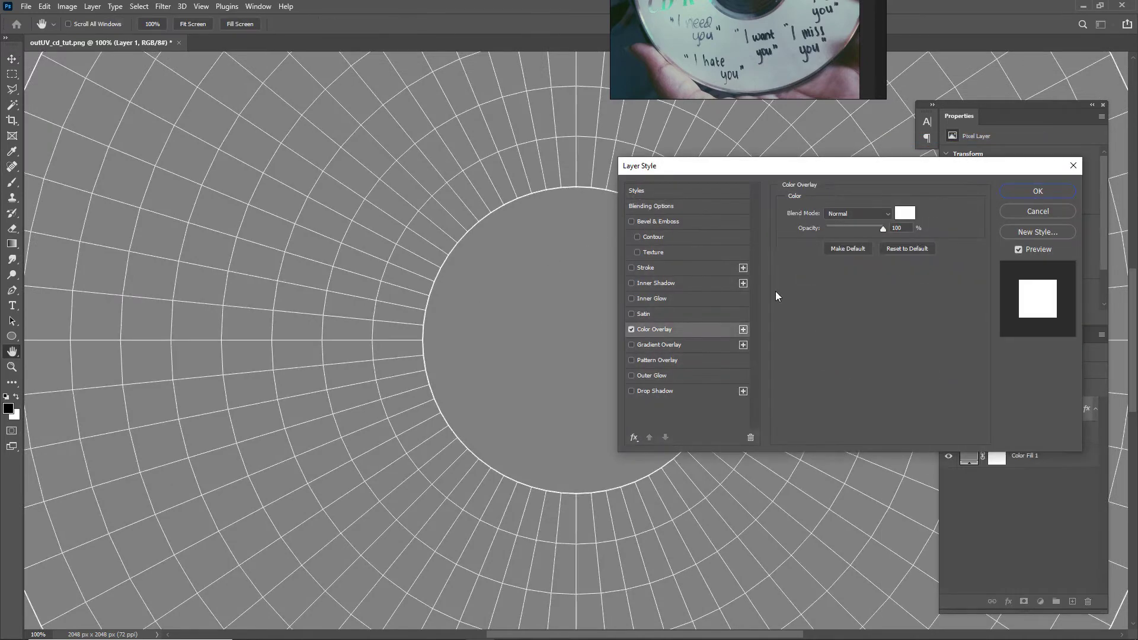
pyautogui.click(904, 213)
pyautogui.click(722, 148)
pyautogui.click(840, 139)
pyautogui.press('Return')
pyautogui.keyDown('alt'); pyautogui.scroll(-4, 629, 275); pyautogui.keyUp('alt')
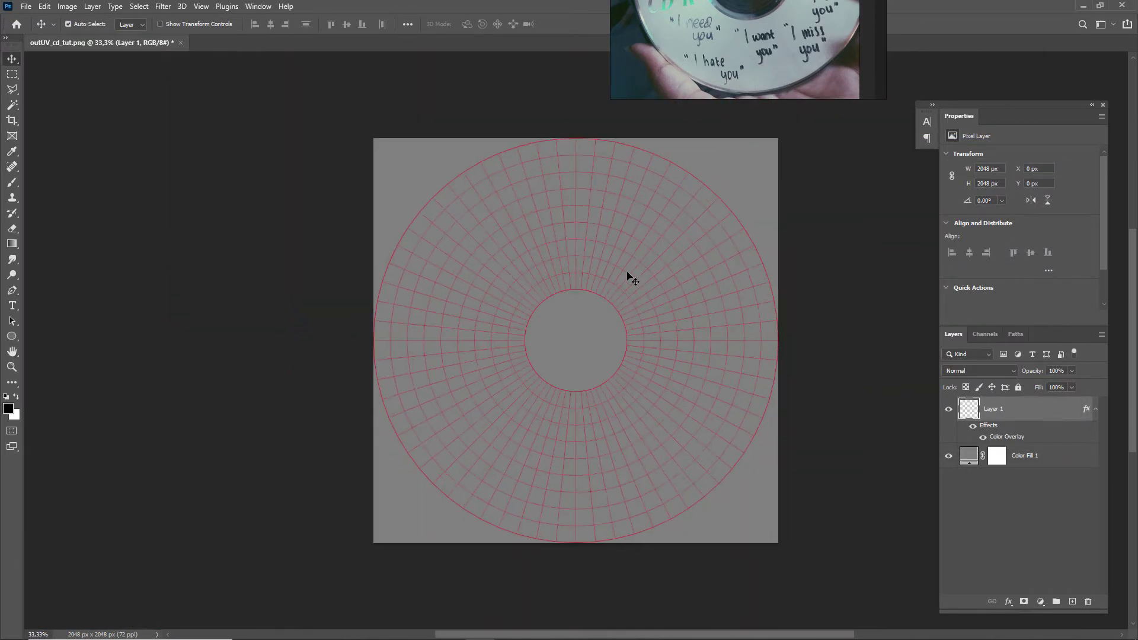
# Step: Copy the entire original.jpg CD photo and paste it into the outUV_cd_tut document
pyautogui.moveTo(563, 293); pyautogui.dragTo(437, 282)
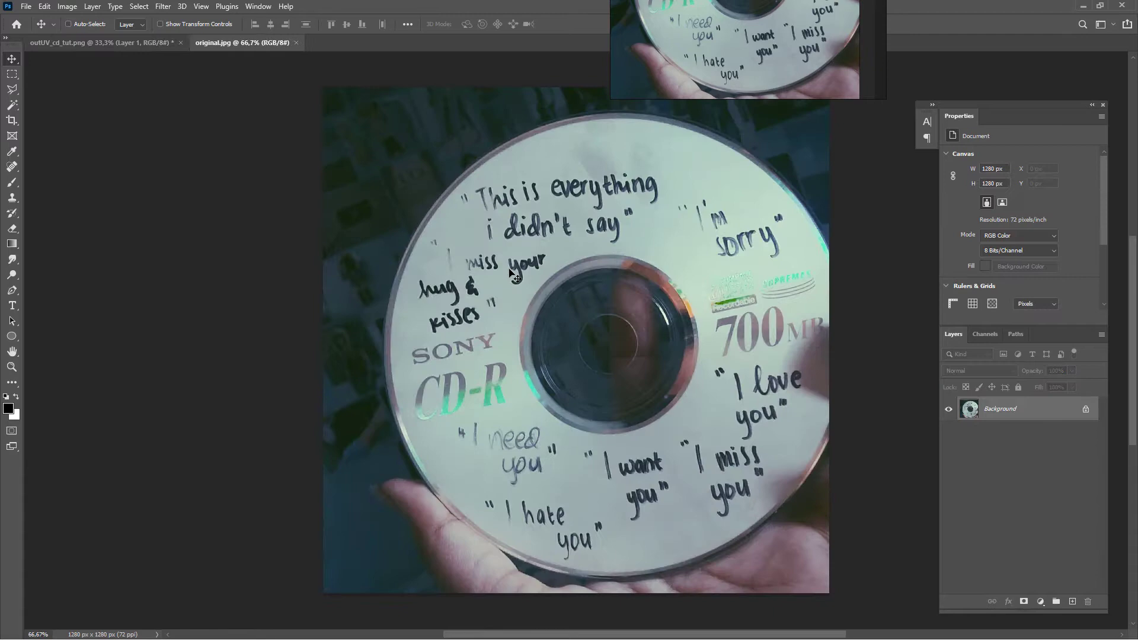
pyautogui.moveTo(545, 305); pyautogui.dragTo(466, 298)
pyautogui.hotkey('ctrl', 'a')
pyautogui.hotkey('ctrl', 'c')
pyautogui.click(146, 44)
pyautogui.hotkey('ctrl', 'v')
# Step: Enlarge the pasted CD photo to about 1850 px wide over the wireframe and set its opacity to 50%
pyautogui.moveTo(478, 341)
pyautogui.mouseDown()
pyautogui.moveTo(453, 336)
pyautogui.moveTo(466, 342)
pyautogui.mouseUp()
pyautogui.hotkey('ctrl', 't')
pyautogui.keyDown('alt'); pyautogui.moveTo(542, 211); pyautogui.dragTo(598, 154); pyautogui.keyUp('alt')
pyautogui.press('Return')
pyautogui.press('5')
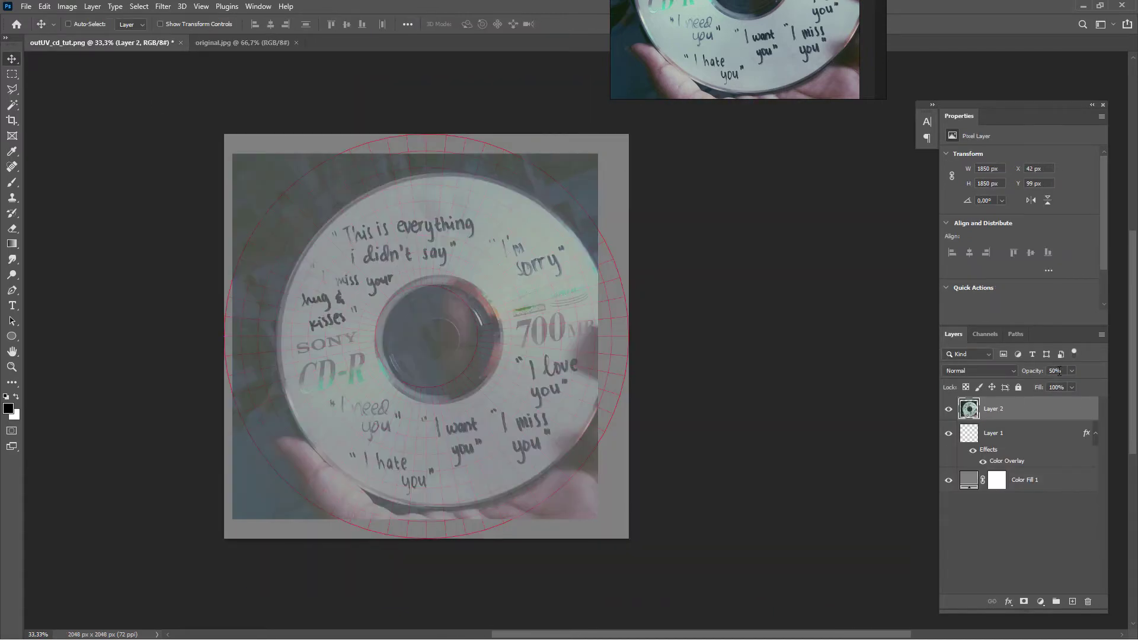
# Step: Scale the photo to 122.86%, rotate it 11.75° to fit the UV disc outline, and set its opacity to 100%
pyautogui.moveTo(563, 248); pyautogui.dragTo(548, 244)
pyautogui.hotkey('ctrl', 't')
pyautogui.keyDown('alt'); pyautogui.moveTo(583, 149); pyautogui.dragTo(625, 108); pyautogui.keyUp('alt')
pyautogui.moveTo(613, 257); pyautogui.dragTo(617, 306)
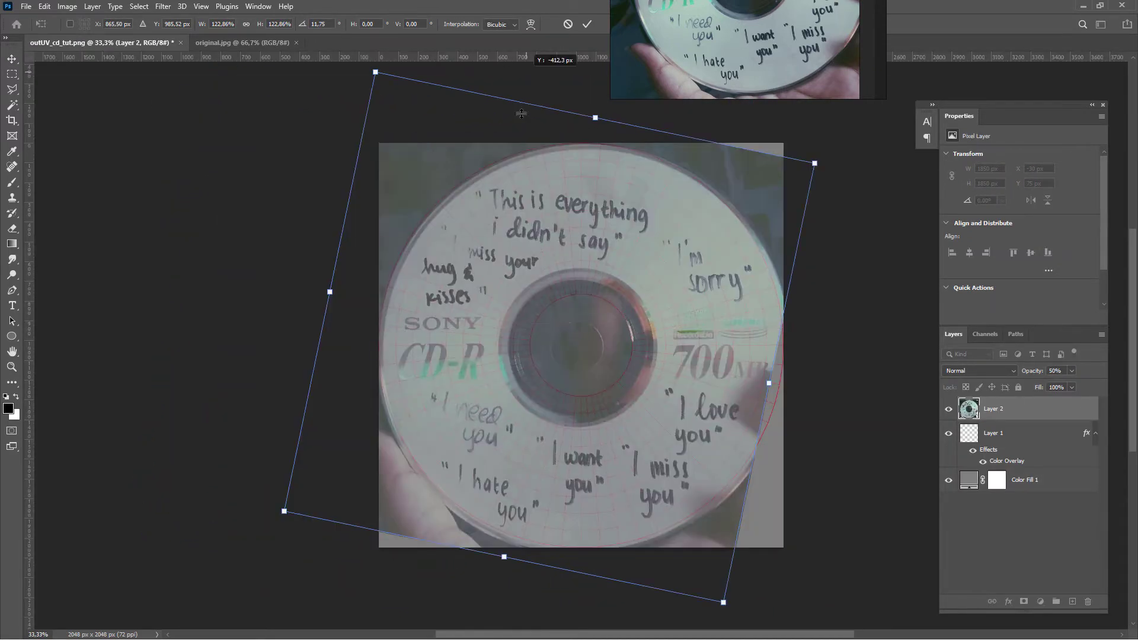
pyautogui.moveTo(521, 113); pyautogui.dragTo(587, 346)
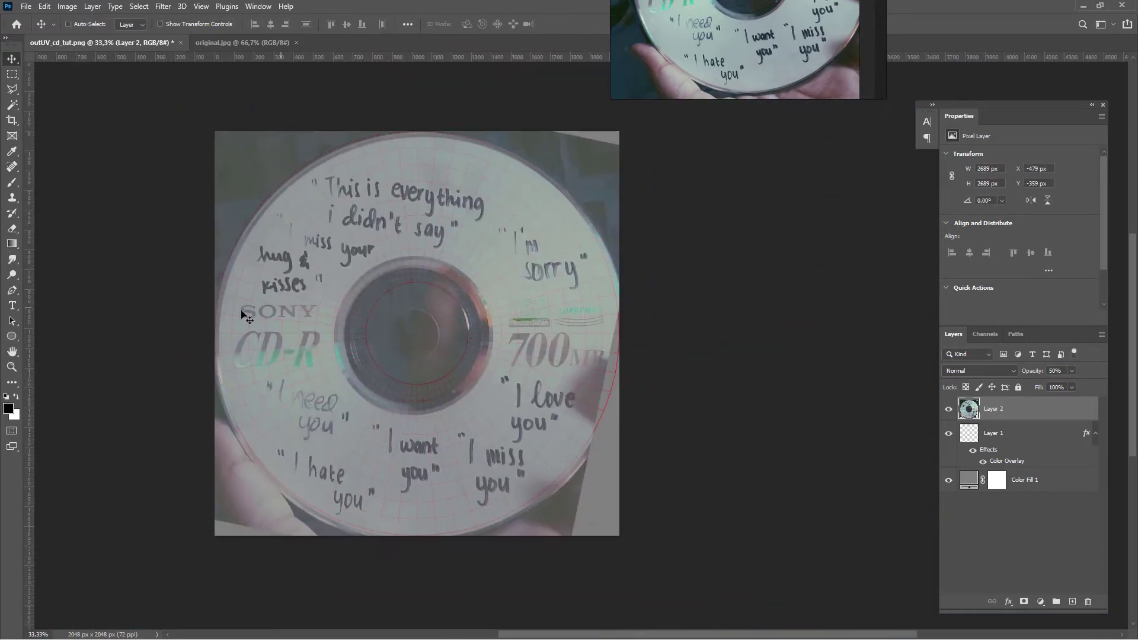
pyautogui.press('0')
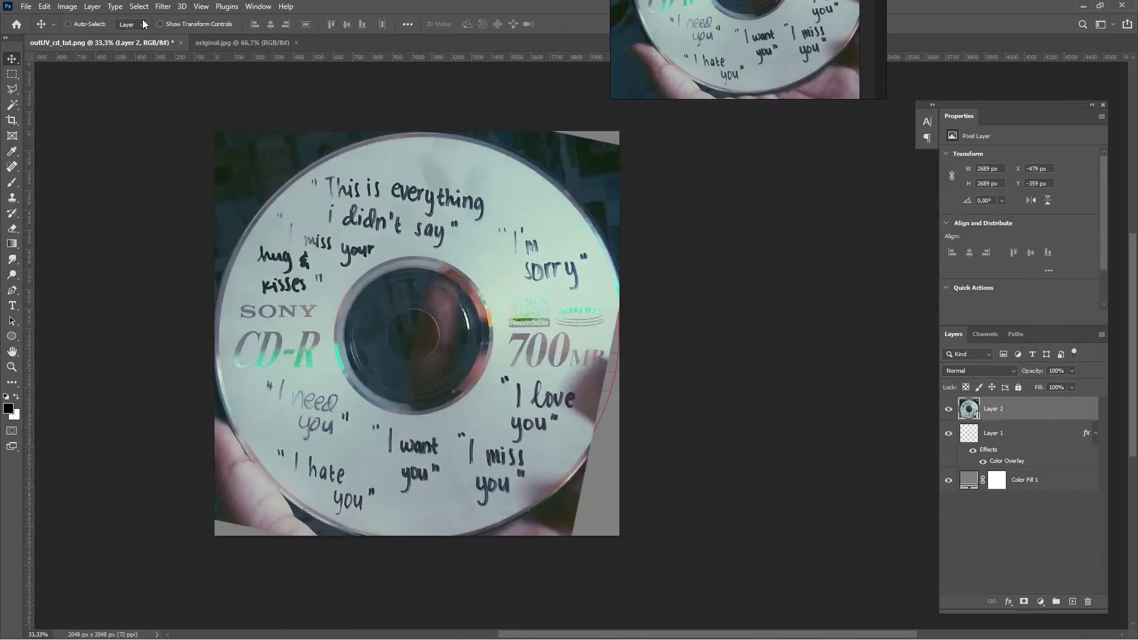
# Step: Add the text "CD-R" at 283 pt and place it over the printed CD-R lettering on the photo
pyautogui.press('t')
pyautogui.click(245, 352)
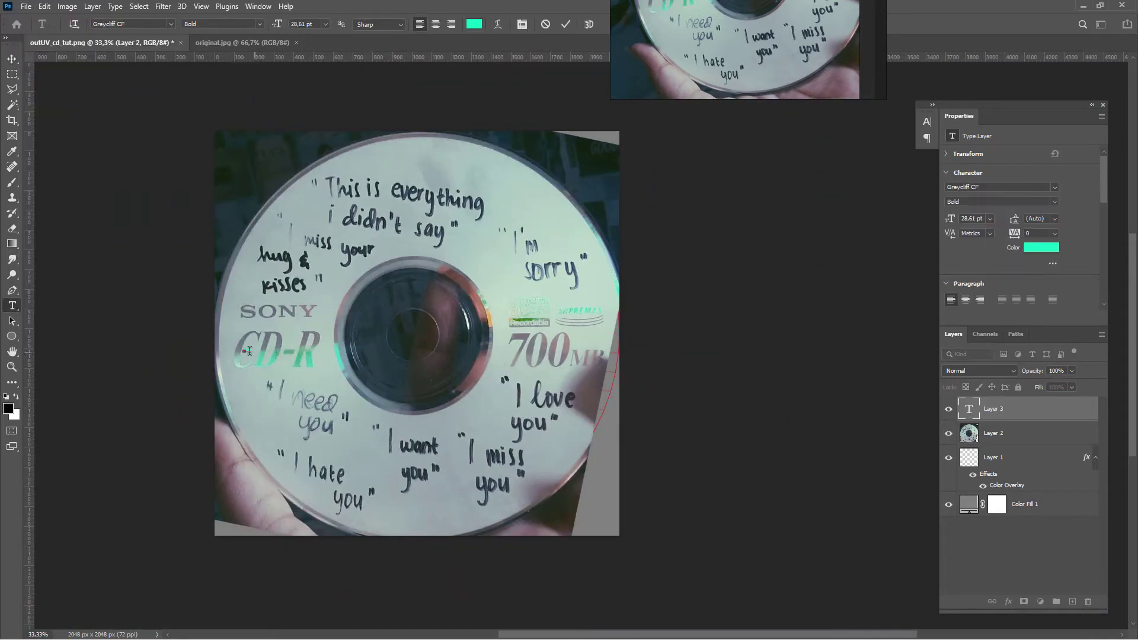
pyautogui.hotkey('ctrl', 'a')
pyautogui.moveTo(277, 24); pyautogui.dragTo(402, 38)
pyautogui.write('CD-')
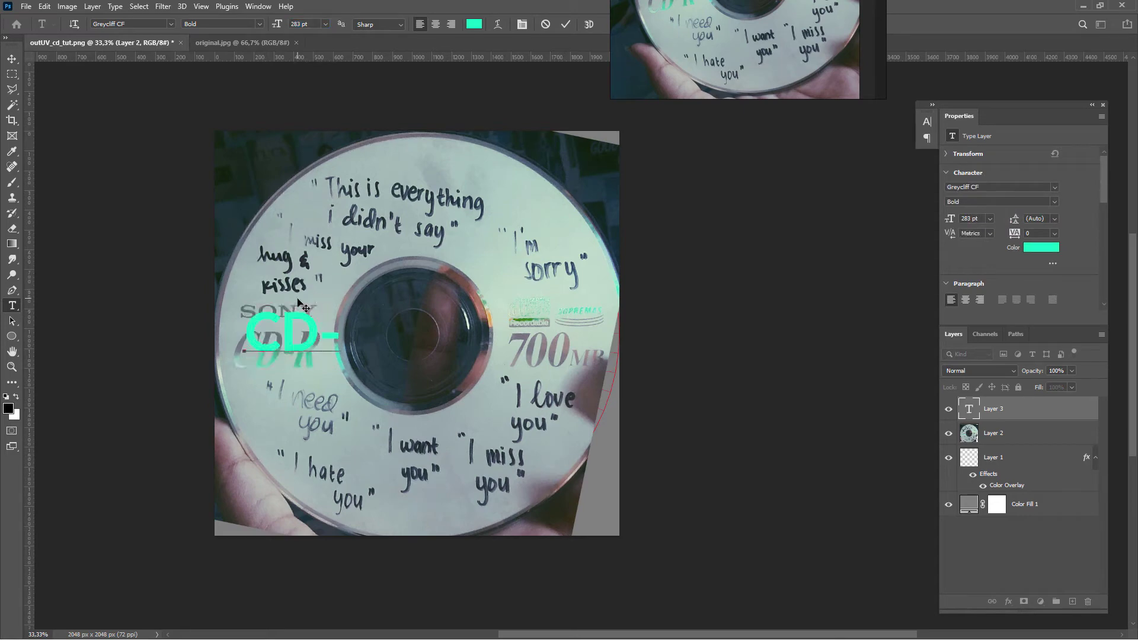
pyautogui.write('R')
pyautogui.hotkey('ctrl', 'Return')
pyautogui.press('v')
pyautogui.moveTo(303, 332); pyautogui.dragTo(296, 347)
# Step: Recolour the CD-R text black and move it just below the printed CD-R lettering
pyautogui.doubleClick(300, 349)
pyautogui.click(473, 24)
pyautogui.click(573, 294)
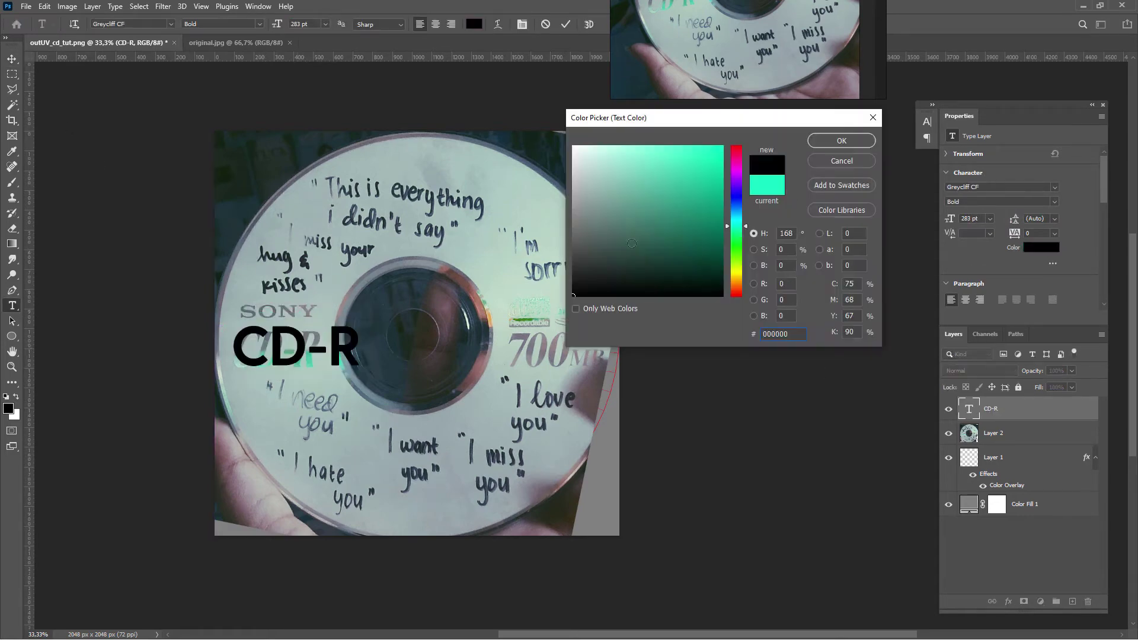
pyautogui.moveTo(632, 243); pyautogui.dragTo(598, 292)
pyautogui.click(841, 140)
pyautogui.hotkey('ctrl', 'Return')
pyautogui.press('v')
pyautogui.moveTo(326, 347); pyautogui.dragTo(327, 395)
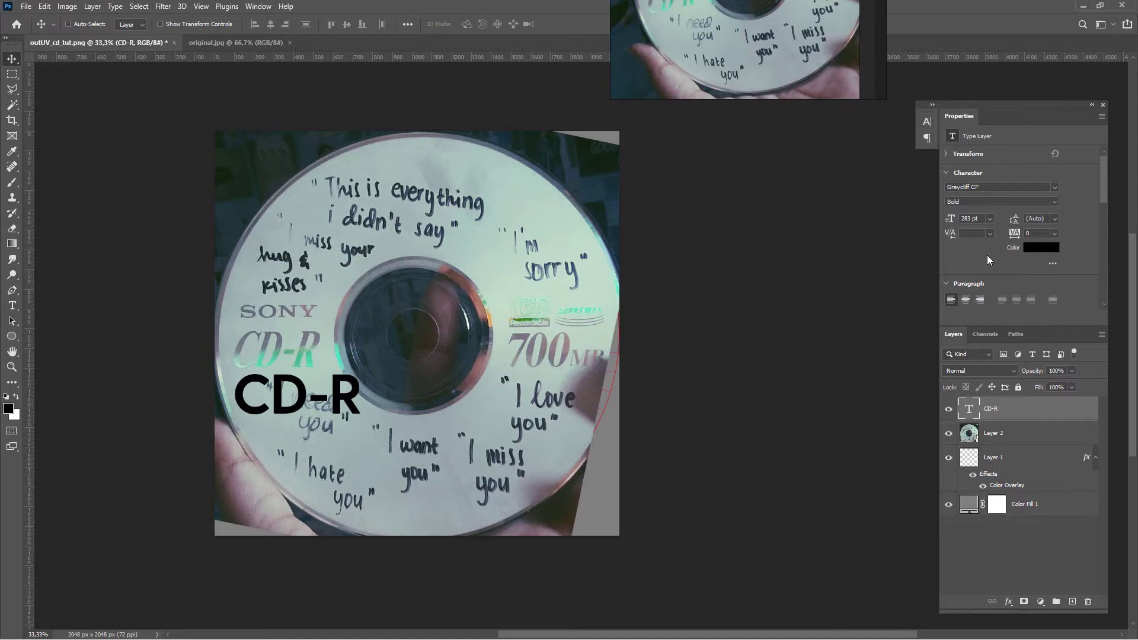
# Step: Change the CD-R text's font to Constantia Bold Italic and hide the text layer
pyautogui.click(972, 186)
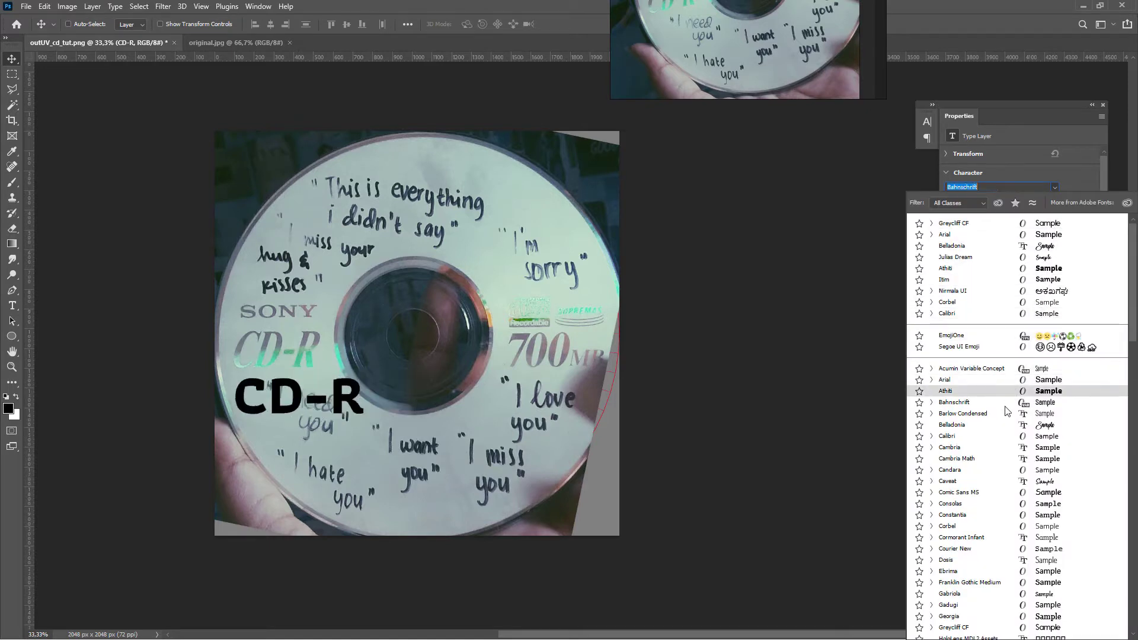
pyautogui.click(987, 514)
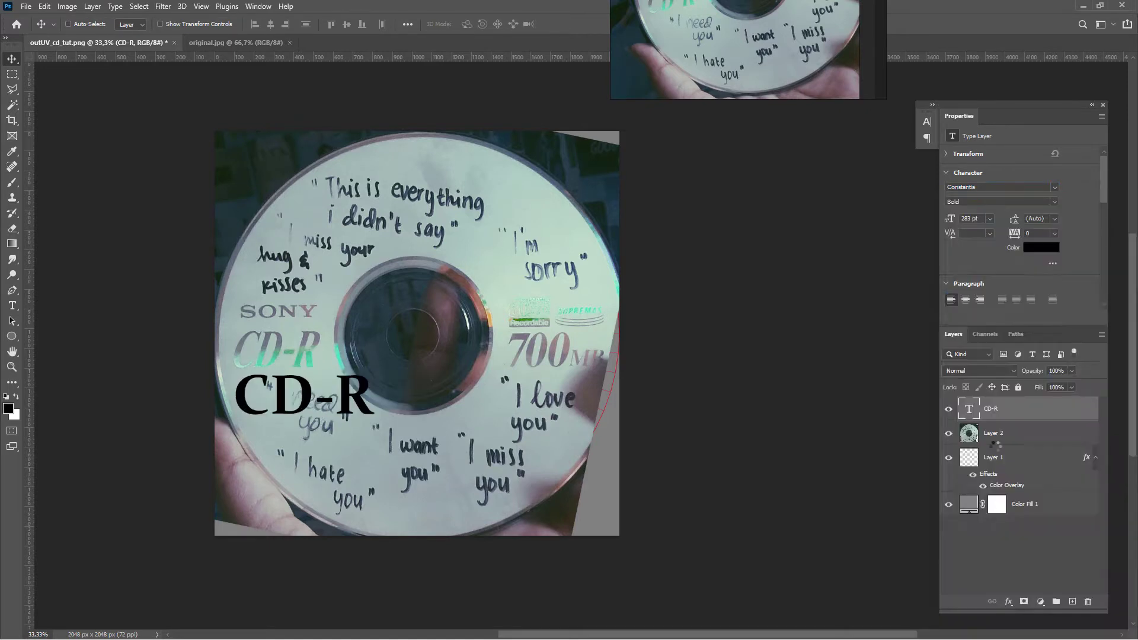
pyautogui.click(1055, 201)
pyautogui.click(993, 242)
pyautogui.click(948, 408)
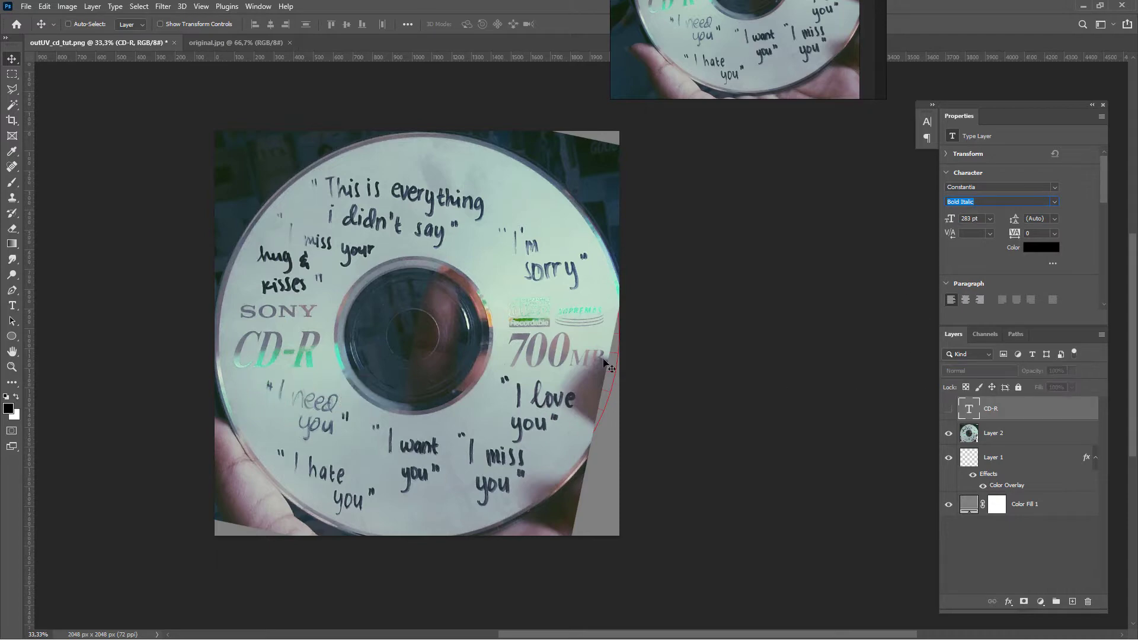
# Step: Copy the printed "700 M" lettering from the CD photo layer into a new document sized to the selection
pyautogui.click(1007, 433)
pyautogui.press('m')
pyautogui.moveTo(224, 323); pyautogui.dragTo(309, 372)
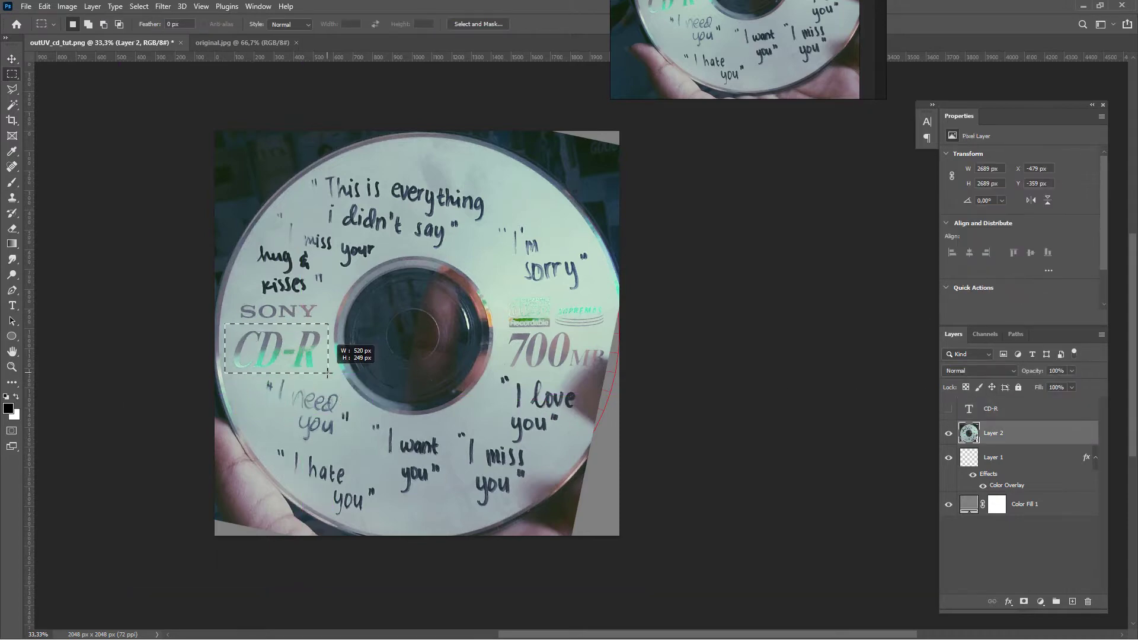
pyautogui.moveTo(328, 372); pyautogui.dragTo(328, 372)
pyautogui.moveTo(505, 328); pyautogui.dragTo(591, 372)
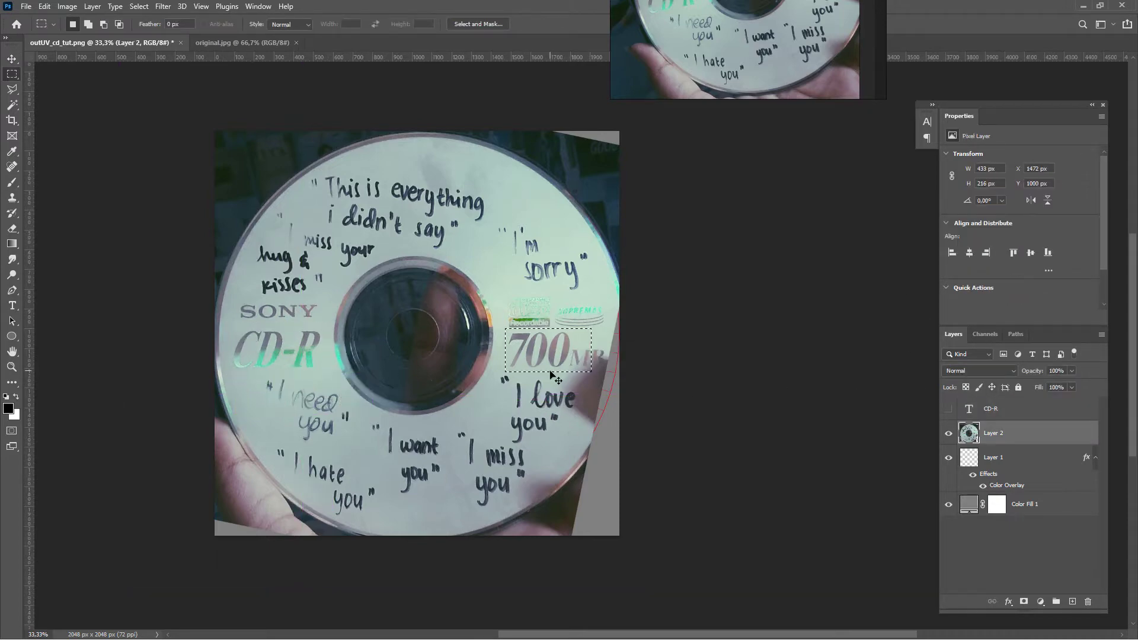
pyautogui.hotkey('ctrl', 'c')
pyautogui.hotkey('ctrl', 'n')
pyautogui.press('Return')
pyautogui.hotkey('ctrl', 'v')
# Step: Remove the colour from the copied 700 M lettering with a Hue/Saturation adjustment
pyautogui.click(67, 6)
pyautogui.moveTo(162, 38)
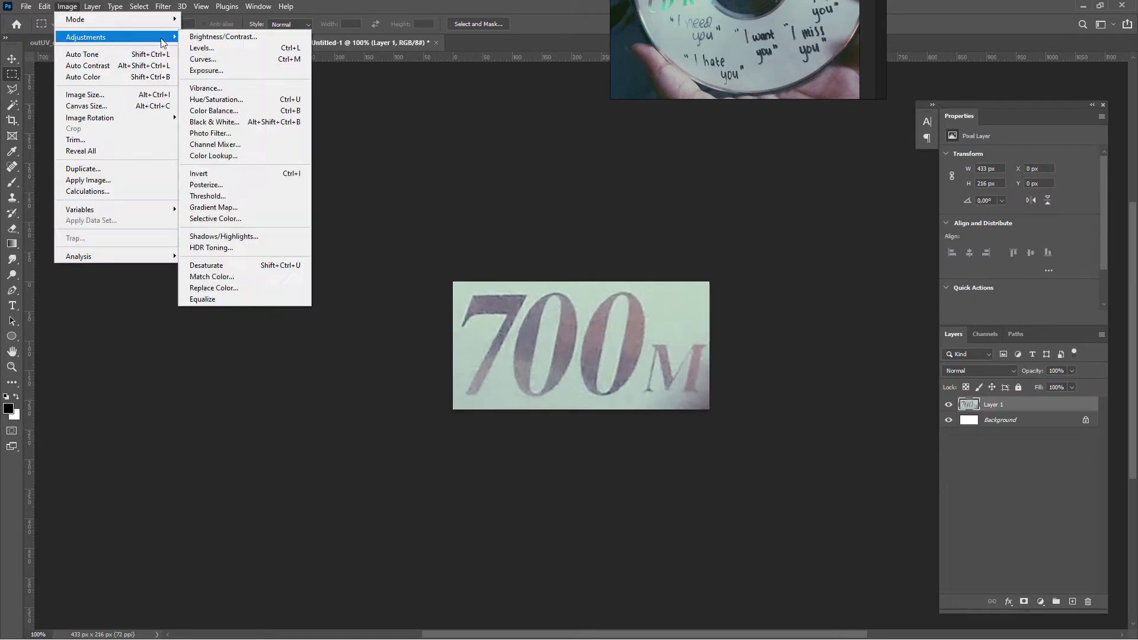
pyautogui.click(217, 99)
pyautogui.moveTo(533, 242); pyautogui.dragTo(489, 243)
pyautogui.press('Return')
# Step: Raise the contrast of the grey 700 M lettering with a Levels adjustment so the letters stand out in black
pyautogui.click(67, 7)
pyautogui.moveTo(118, 37)
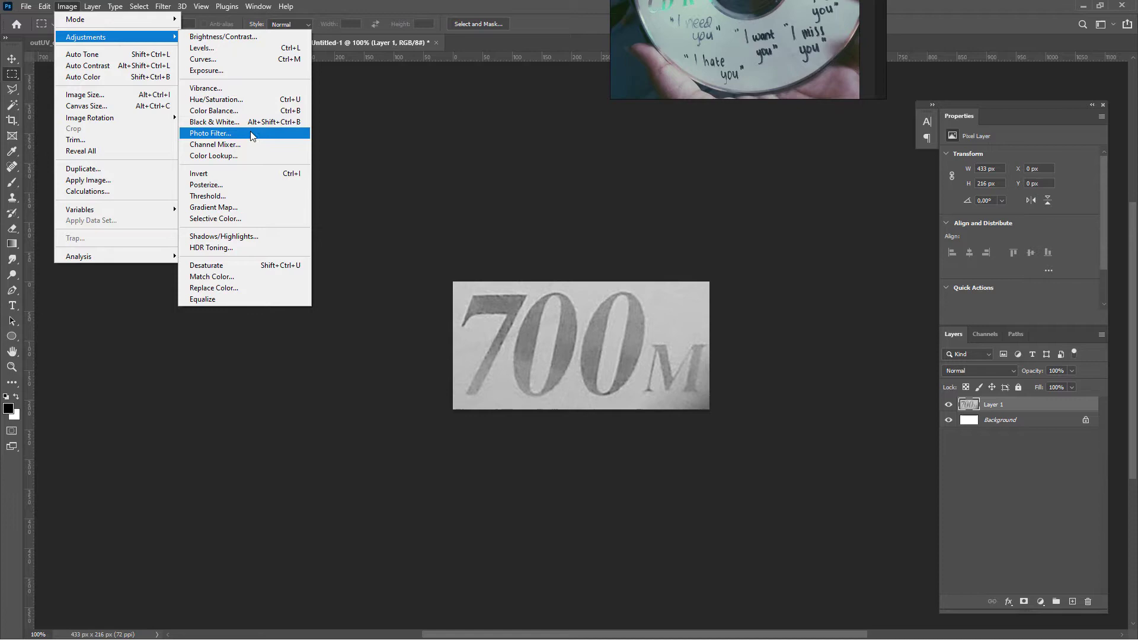
pyautogui.click(202, 47)
pyautogui.moveTo(621, 260); pyautogui.dragTo(691, 258)
pyautogui.moveTo(764, 259); pyautogui.dragTo(702, 259)
pyautogui.press('Return')
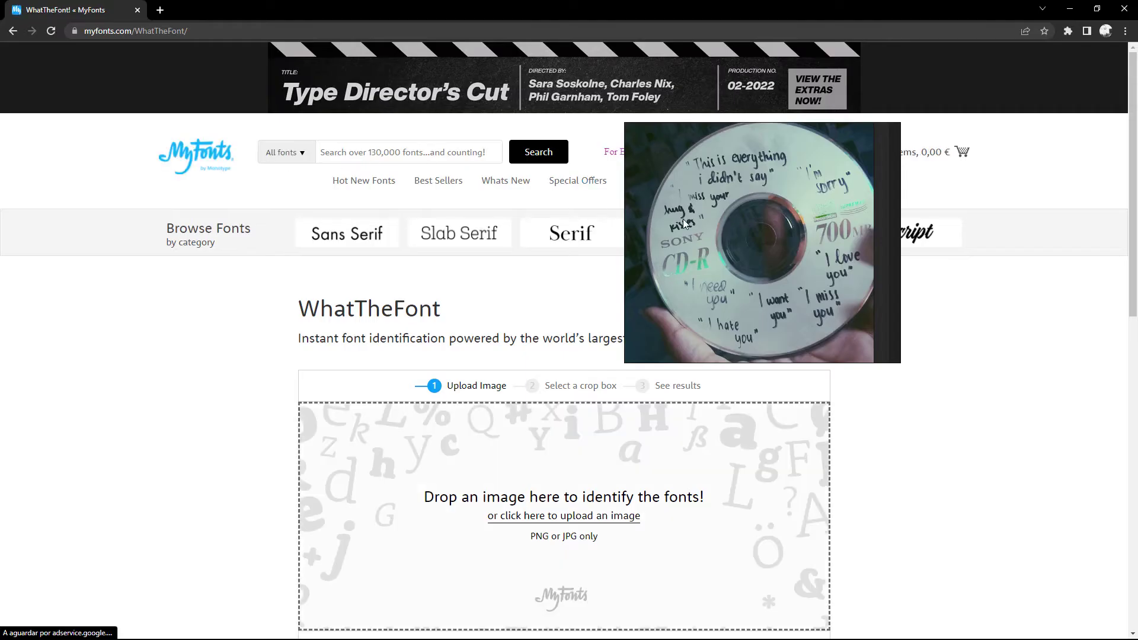
# Step: On the MyFonts WhatTheFont page in the browser, upload the 700 M image and identify its font
pyautogui.scroll(-1, 728, 270)
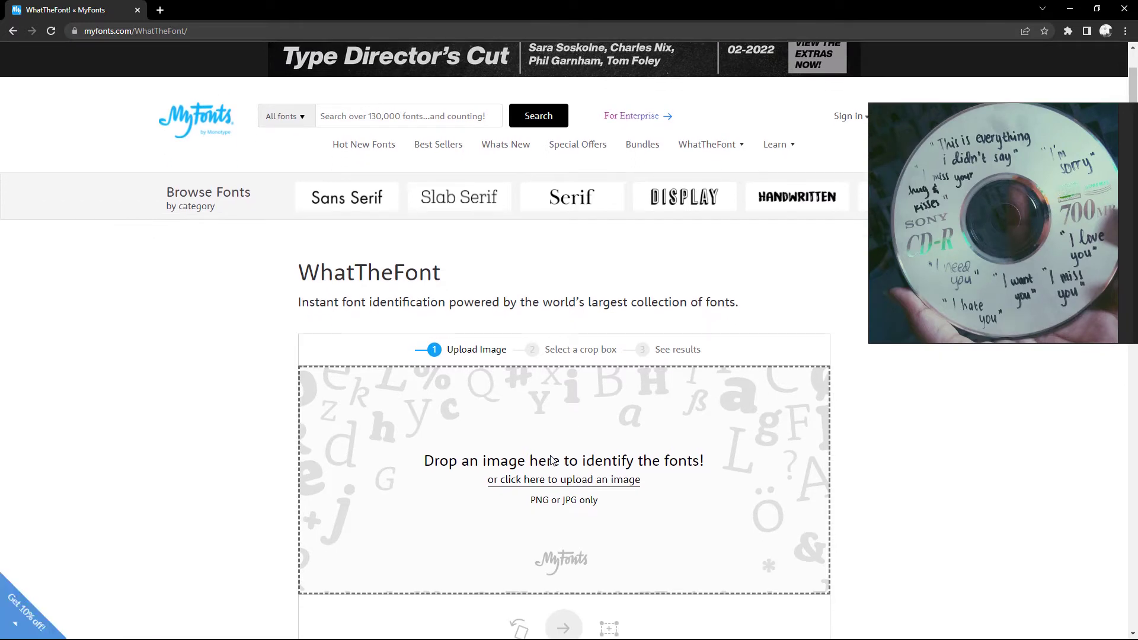
pyautogui.click(550, 481)
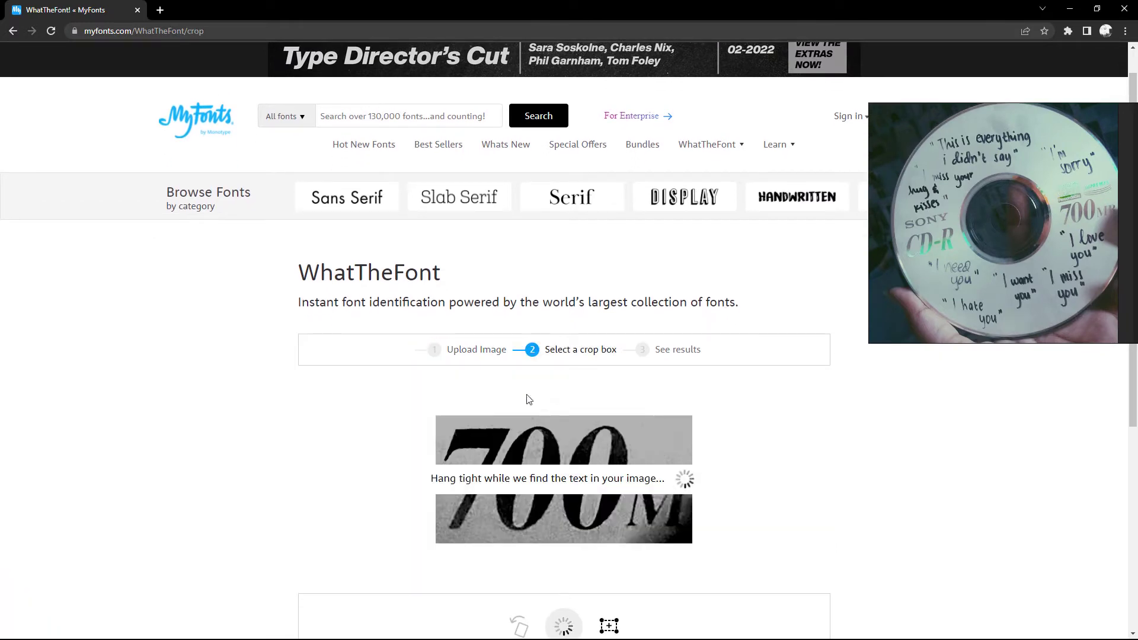
pyautogui.scroll(-2, 757, 452)
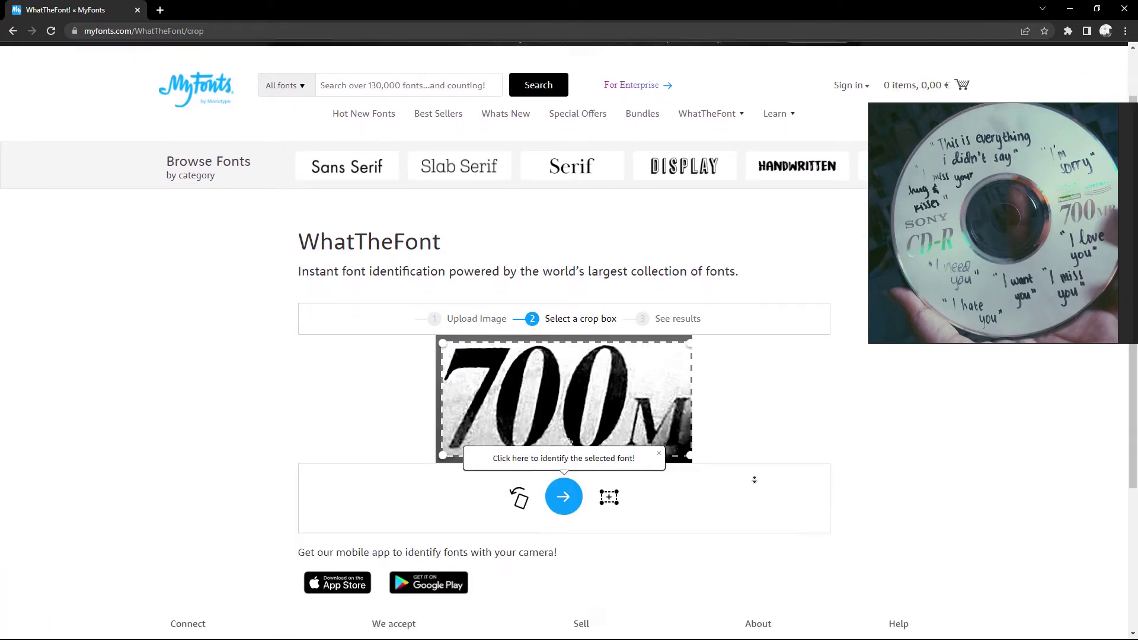
pyautogui.click(564, 446)
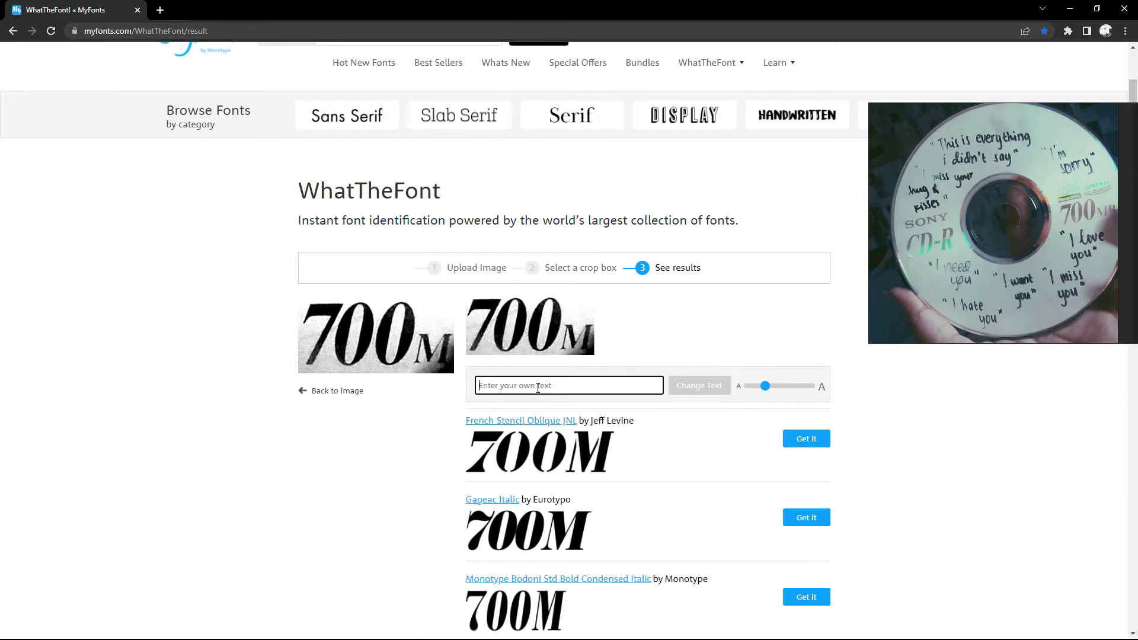
# Step: Open the ITC Fenice Bold Oblique match and preview "CD-R" at the largest sample size, checking its price
pyautogui.scroll(-4, 444, 424)
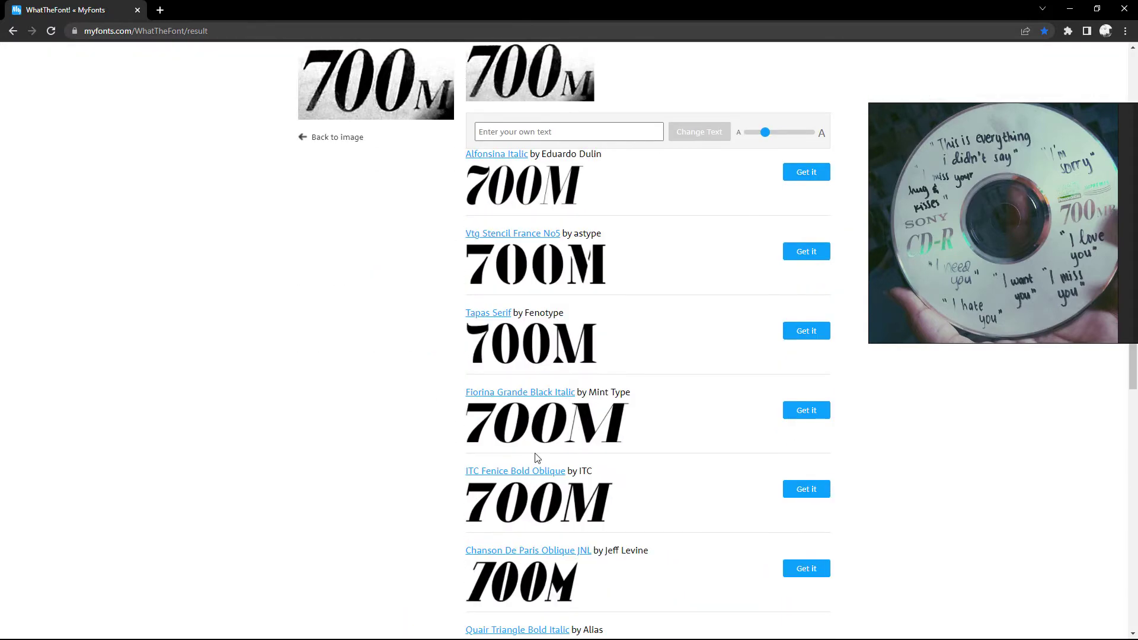
pyautogui.click(521, 471)
pyautogui.click(286, 369)
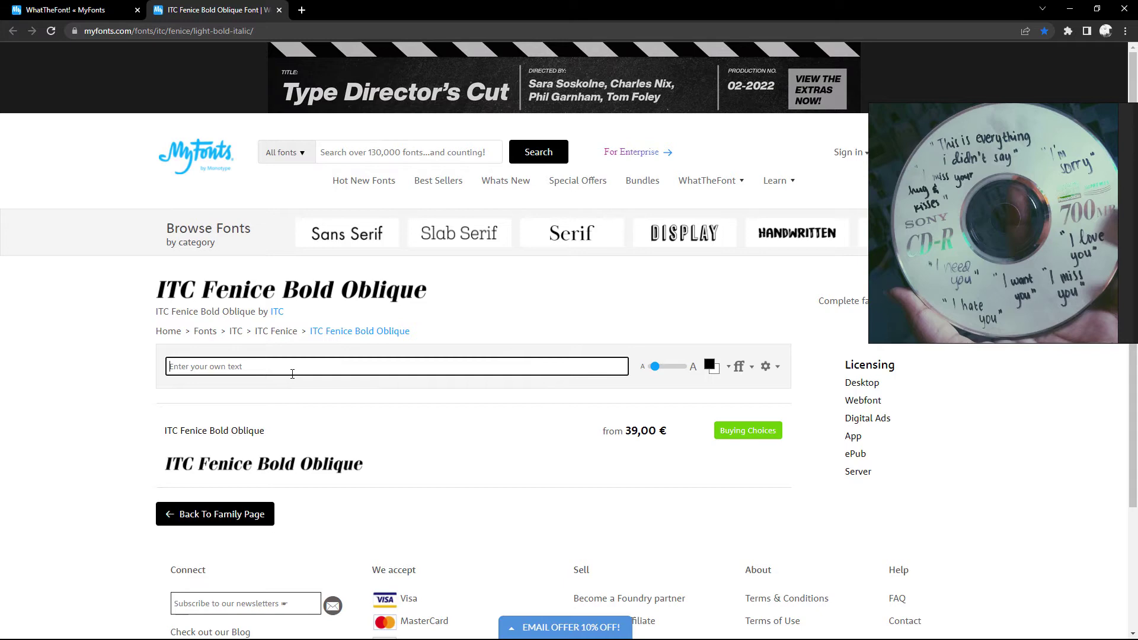
pyautogui.write('cd')
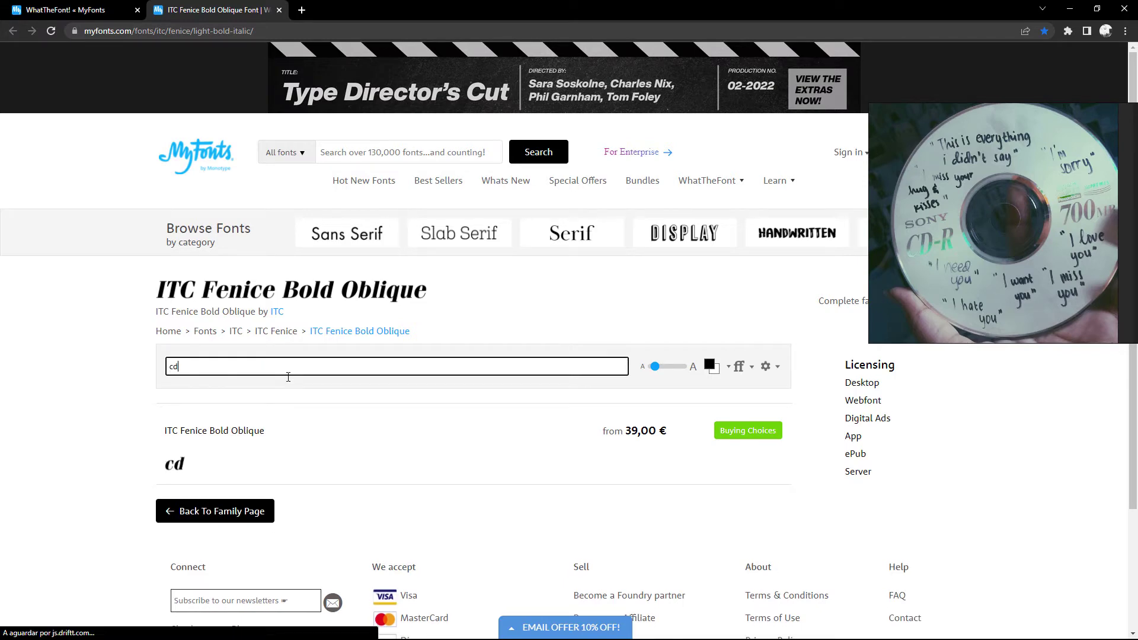
pyautogui.press('BackSpace')
pyautogui.write('CD-R')
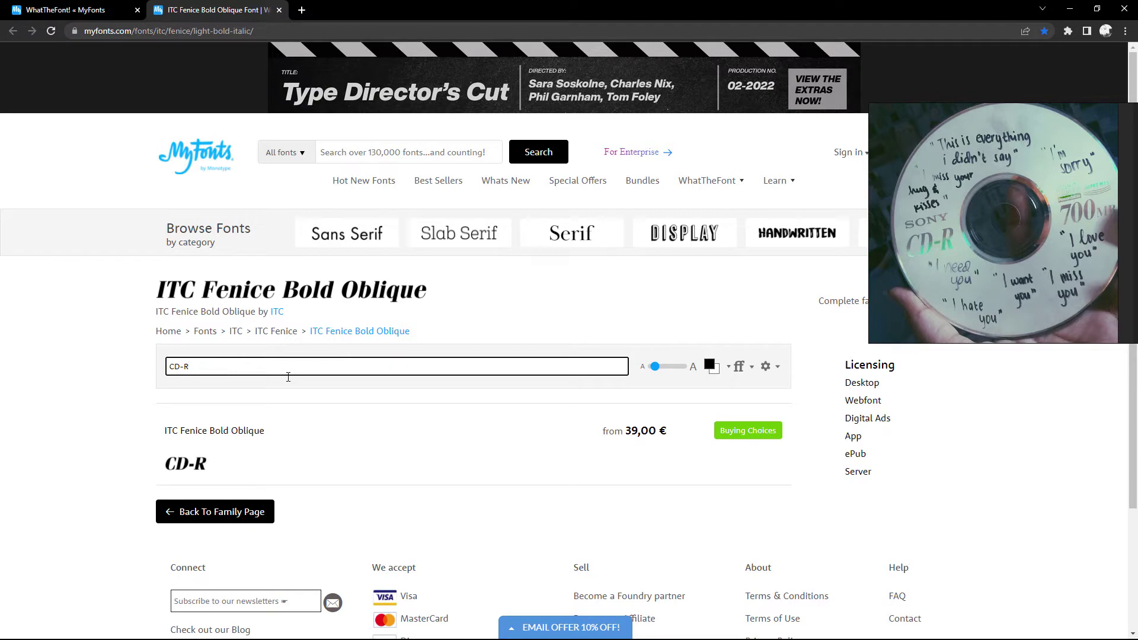
pyautogui.moveTo(654, 366); pyautogui.dragTo(682, 366)
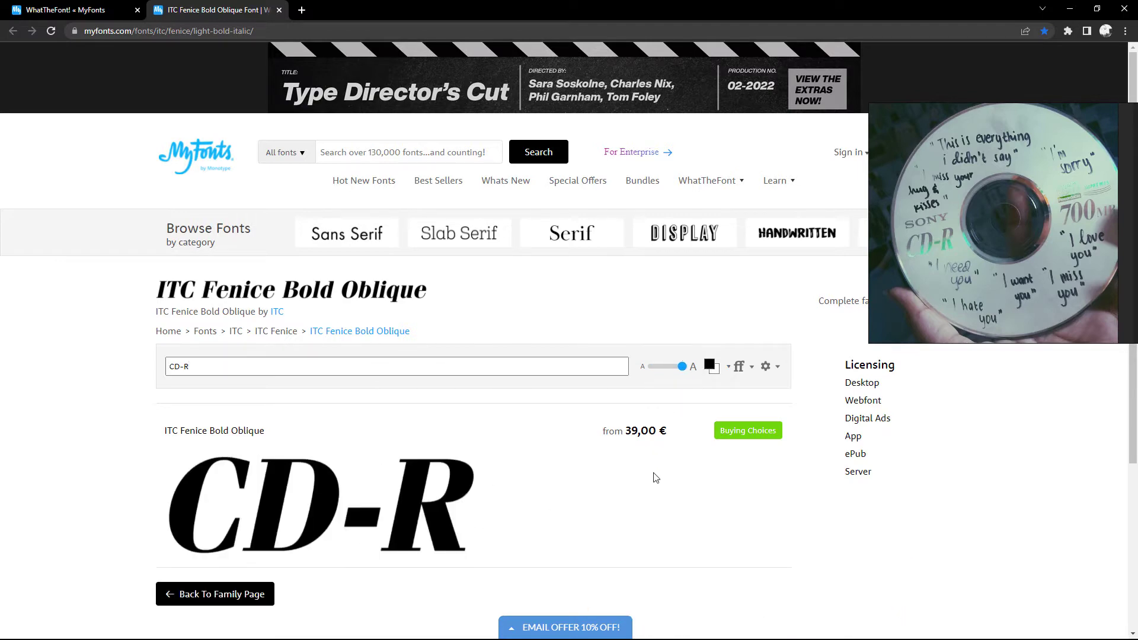
pyautogui.moveTo(666, 432); pyautogui.dragTo(609, 432)
pyautogui.scroll(-3, 167, 157)
# Step: Open the Fiorina Grande Black Italic match from the results and preview "CD-R" at the largest sample size
pyautogui.hotkey('ctrl', 'shift', 'Tab')
pyautogui.click(596, 439)
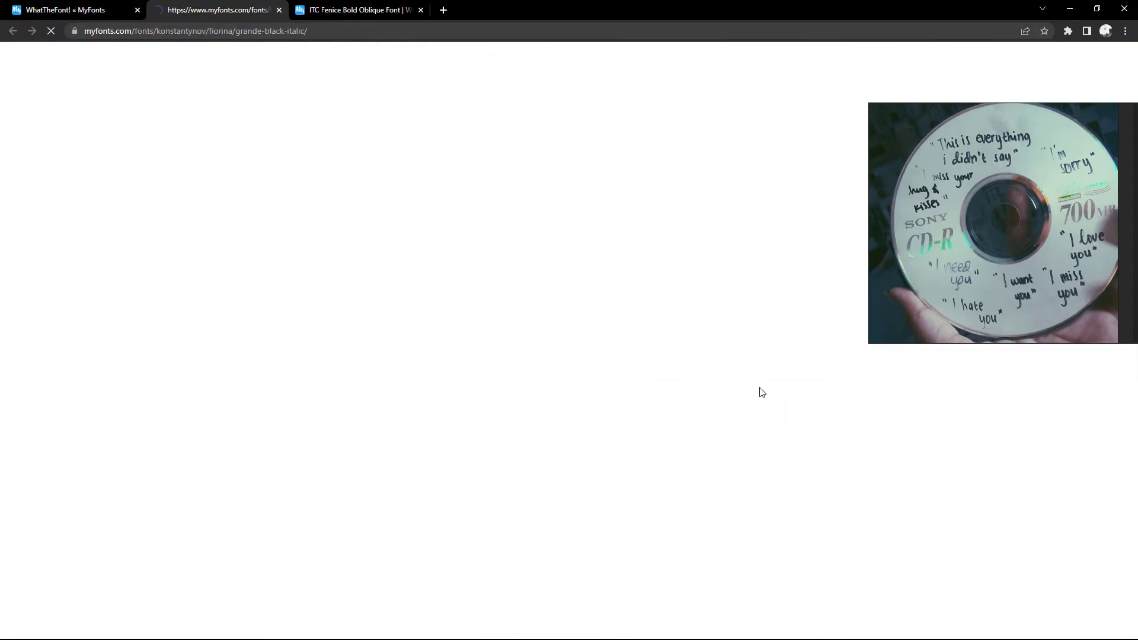
pyautogui.click(297, 384)
pyautogui.write('CD-R')
pyautogui.moveTo(655, 385); pyautogui.dragTo(682, 385)
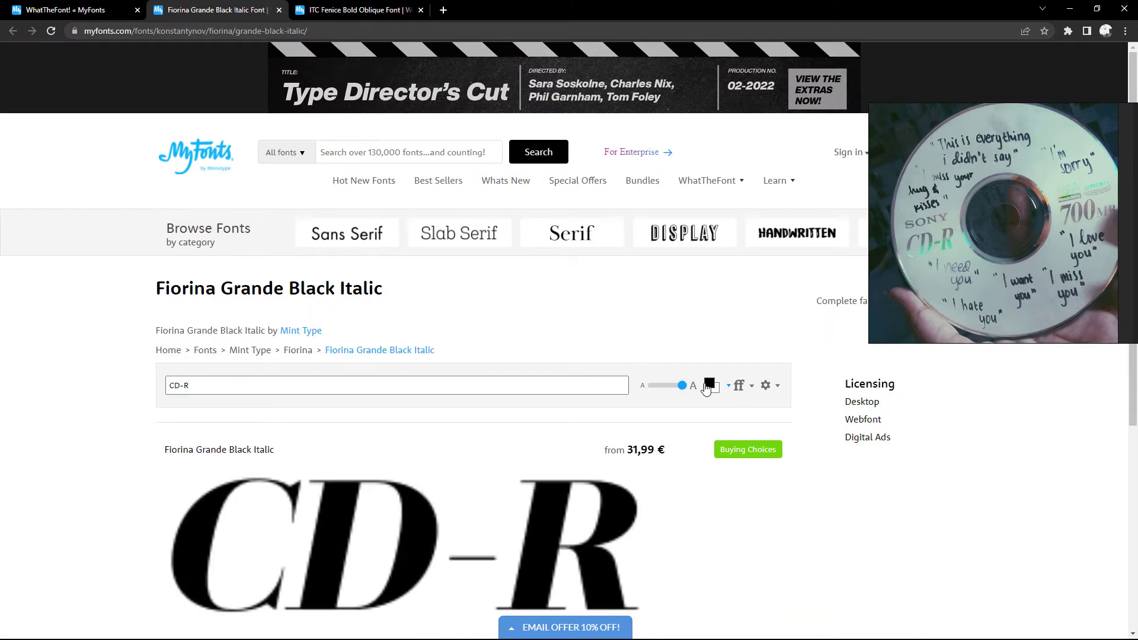
# Step: Compare the CD-R samples of ITC Fenice Bold Oblique and Fiorina Grande Black Italic, ending on the Fiorina page
pyautogui.scroll(-1, 682, 385)
pyautogui.click(332, 10)
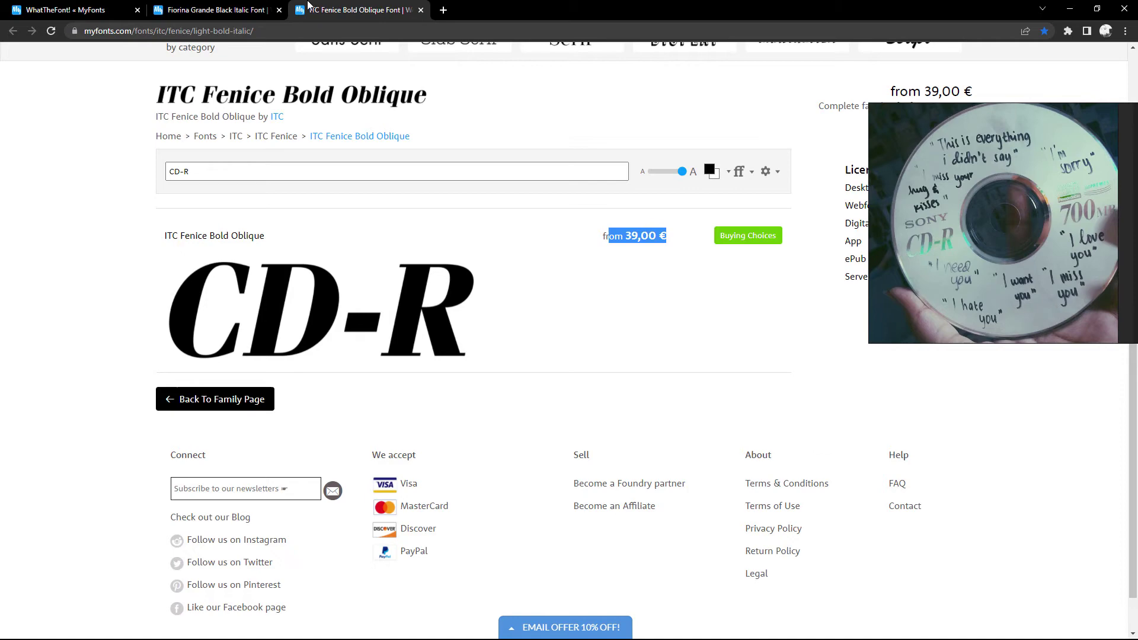
pyautogui.click(264, 11)
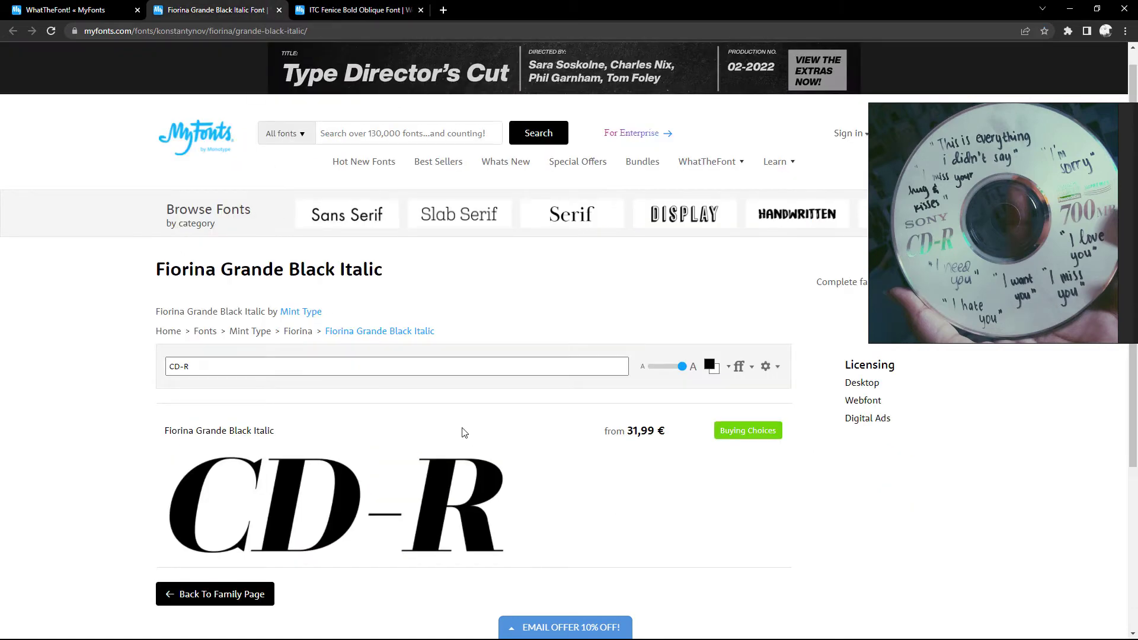
pyautogui.scroll(-1, 500, 403)
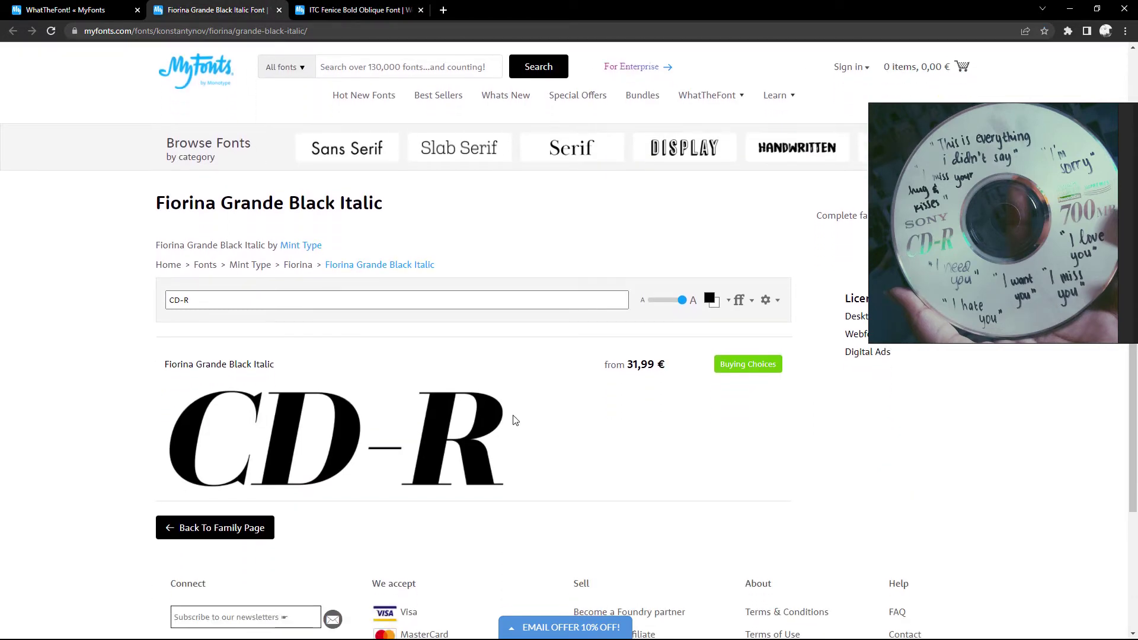
# Step: In Photoshop, paste the Fiorina page screenshot over the UV wireframe and keep only its CD-R sample on a separate layer
pyautogui.hotkey('alt', 'Tab')
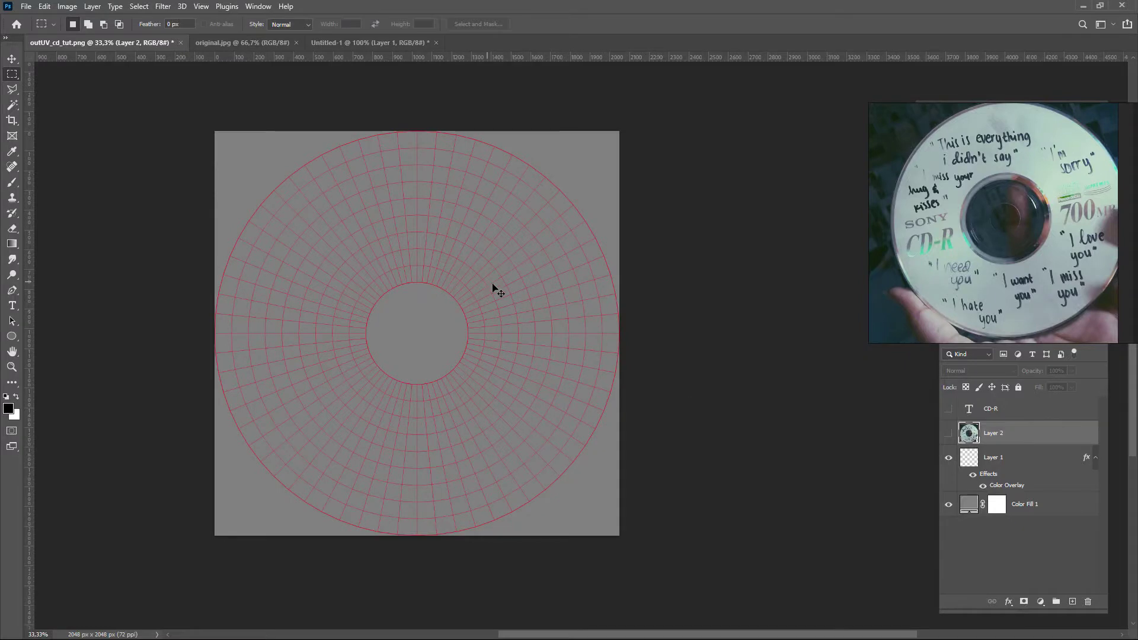
pyautogui.hotkey('ctrl', 'v')
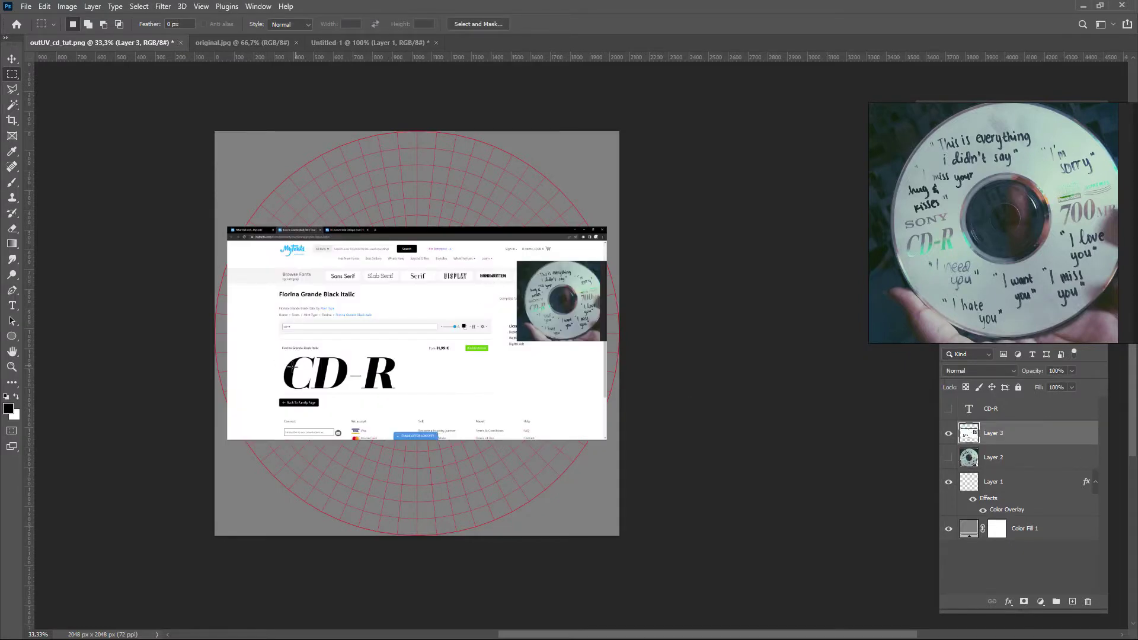
pyautogui.moveTo(276, 353); pyautogui.dragTo(408, 394)
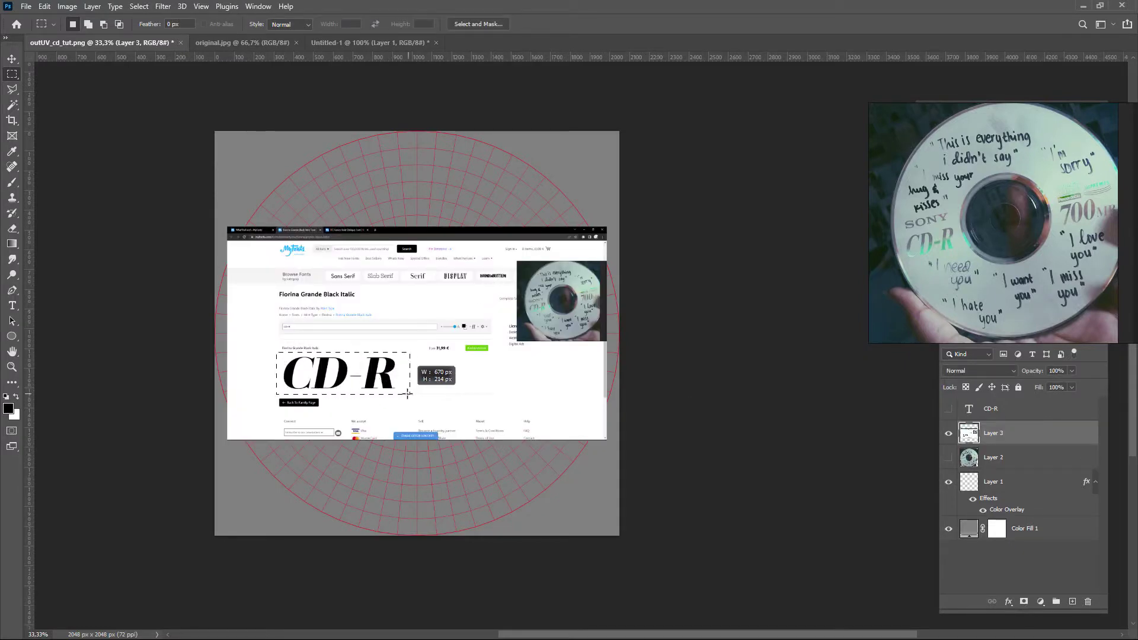
pyautogui.rightClick(396, 381)
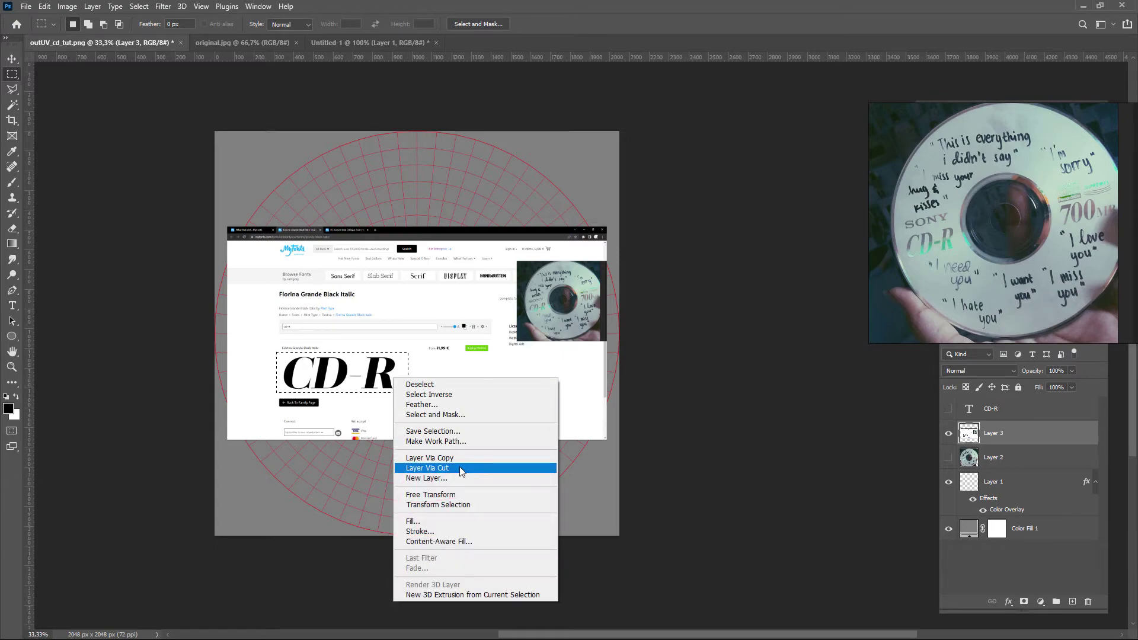
pyautogui.click(486, 467)
pyautogui.click(966, 463)
pyautogui.press('Delete')
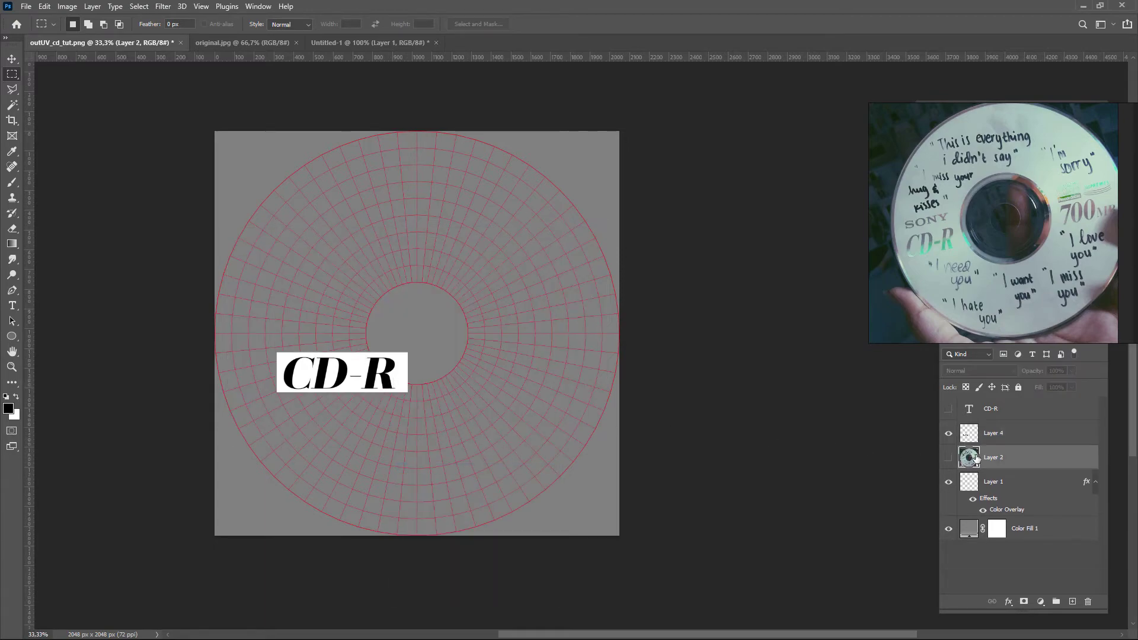
# Step: Show the CD photo at 20% opacity and move the CD-R sample over the printed CD-R lettering
pyautogui.click(975, 434)
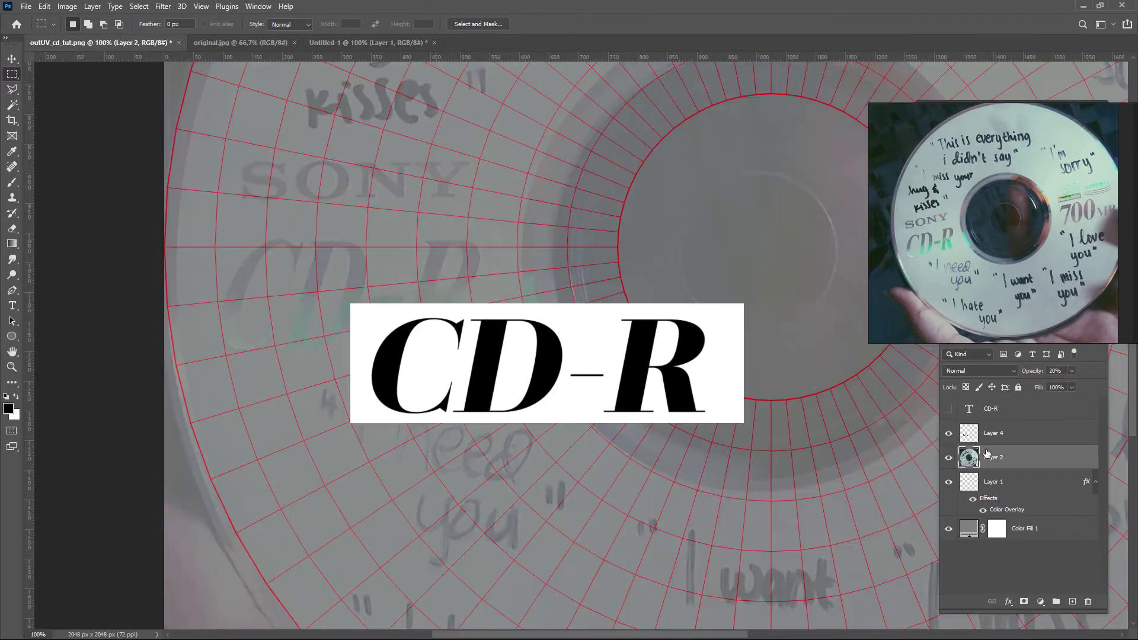
pyautogui.press('v')
pyautogui.moveTo(610, 392); pyautogui.dragTo(444, 338)
pyautogui.hotkey('ctrl', 'z')
pyautogui.keyDown('ctrl'); pyautogui.moveTo(594, 346); pyautogui.dragTo(435, 277); pyautogui.keyUp('ctrl')
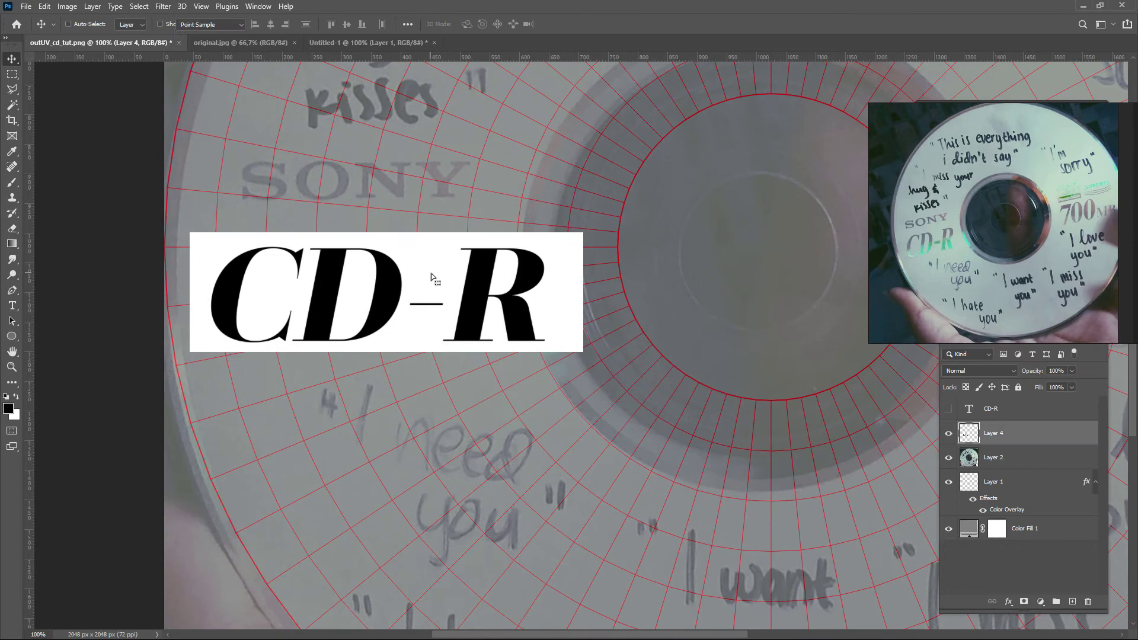
# Step: Delete the white background around the CD-R sample and scale the letters down to match the printed CD-R
pyautogui.press('w')
pyautogui.click(355, 311)
pyautogui.press('Delete')
pyautogui.hotkey('ctrl', 'd')
pyautogui.moveTo(464, 314); pyautogui.dragTo(464, 312)
pyautogui.hotkey('ctrl', 't')
pyautogui.moveTo(548, 295); pyautogui.dragTo(480, 290)
pyautogui.press('Return')
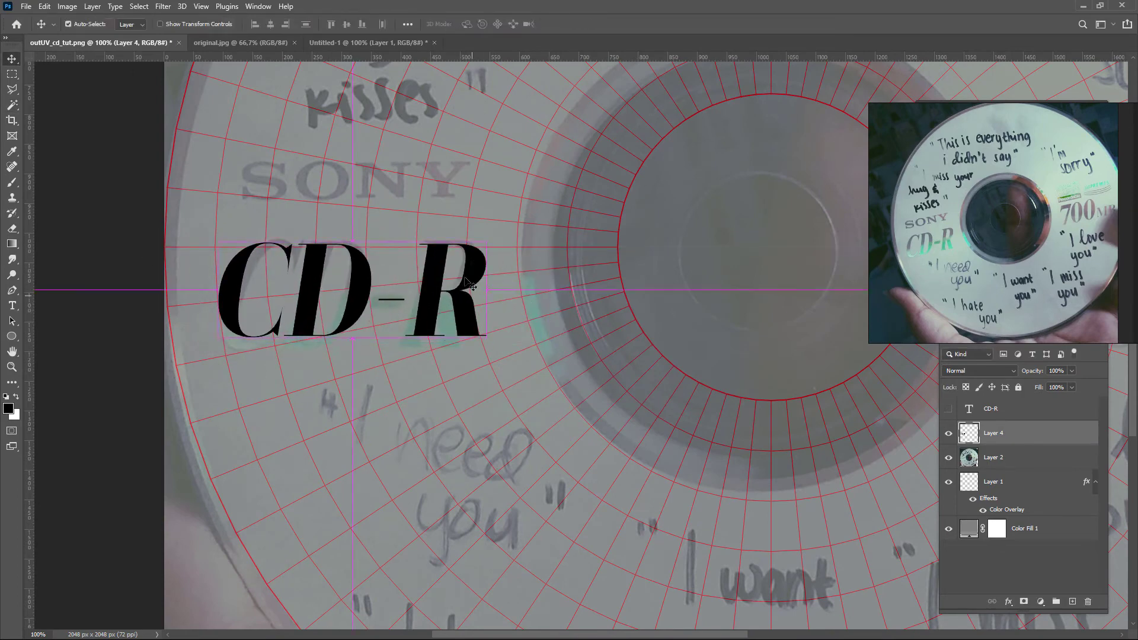
# Step: Switch to the browser, preview "700MB" in Fiorina Grande Black Italic, and paste its screenshot into the Photoshop label document
pyautogui.hotkey('alt', 'Tab')
pyautogui.moveTo(249, 300); pyautogui.dragTo(71, 328)
pyautogui.write('700MB')
pyautogui.click(391, 342)
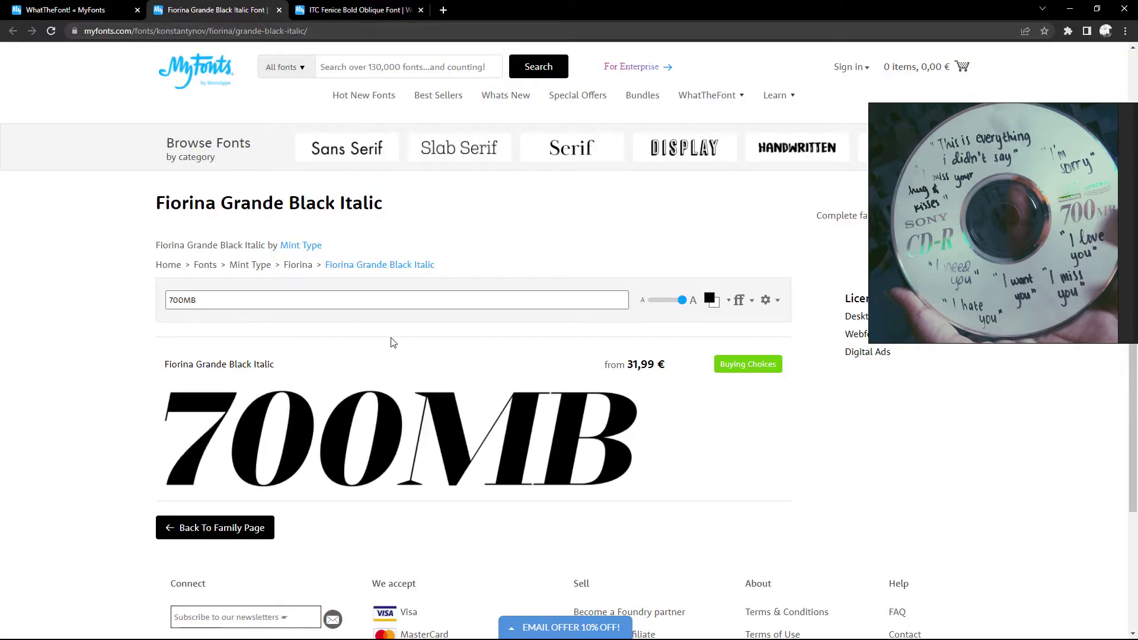
pyautogui.hotkey('alt', 'Tab')
pyautogui.hotkey('ctrl', 'v')
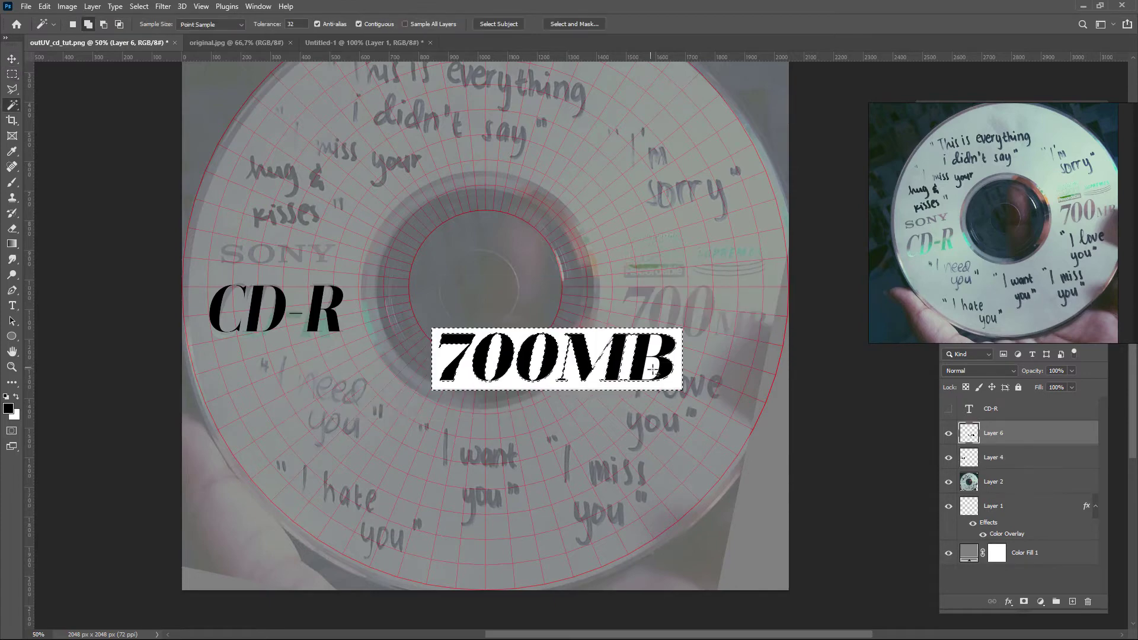
# Step: Place the 700MB lettering over the printed 700 MB, with the MB cut onto its own layer and both parts grouped
pyautogui.moveTo(562, 324); pyautogui.dragTo(673, 408)
pyautogui.keyDown('shift'); pyautogui.moveTo(556, 367); pyautogui.dragTo(737, 309); pyautogui.keyUp('shift')
pyautogui.hotkey('ctrl', 'shift', 'j')
pyautogui.keyDown('shift'); pyautogui.click(993, 456); pyautogui.keyUp('shift')
pyautogui.hotkey('ctrl', 'g')
pyautogui.press('v')
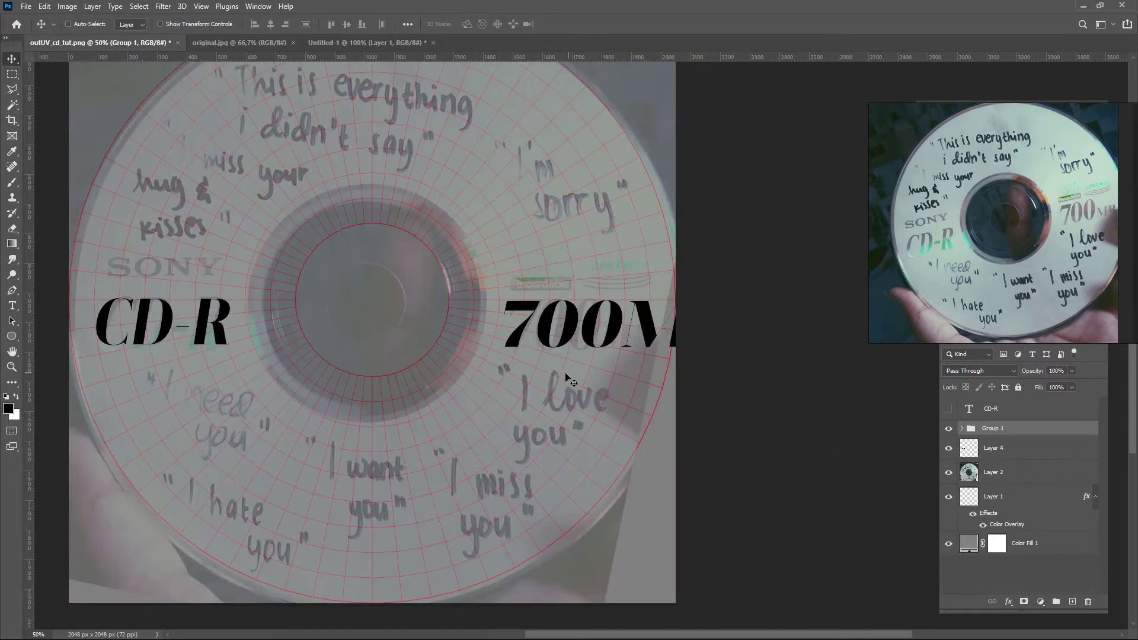
# Step: Free-transform the MB letters to fit the smaller printed MB beside the 700
pyautogui.hotkey('ctrl', '+')
pyautogui.hotkey('ctrl', '+')
pyautogui.hotkey('ctrl', 't')
pyautogui.moveTo(911, 309); pyautogui.dragTo(826, 293)
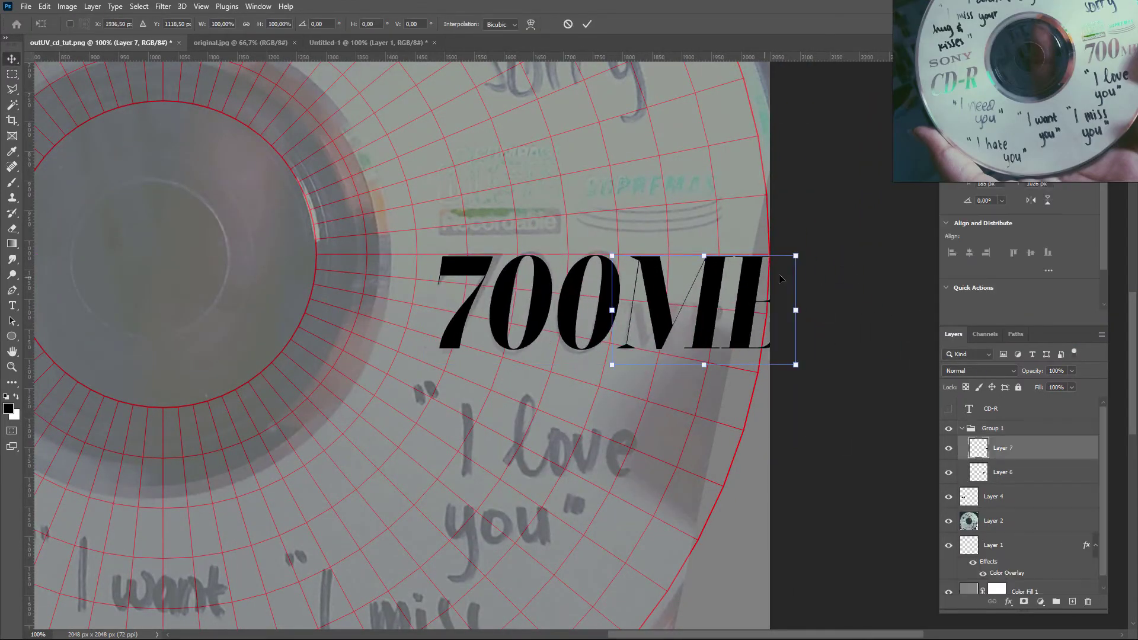
pyautogui.moveTo(779, 274); pyautogui.dragTo(726, 291)
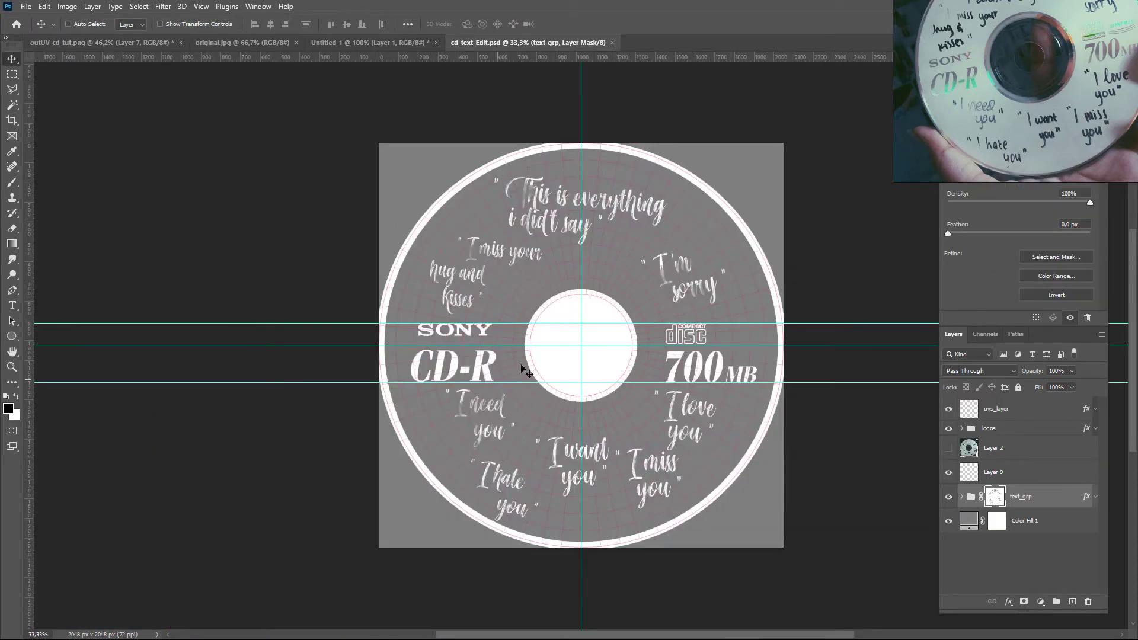
# Step: Show the Layer 2 reference photo to compare it with the label, and hide the photo and the guides again
pyautogui.click(949, 428)
pyautogui.click(949, 429)
pyautogui.click(949, 449)
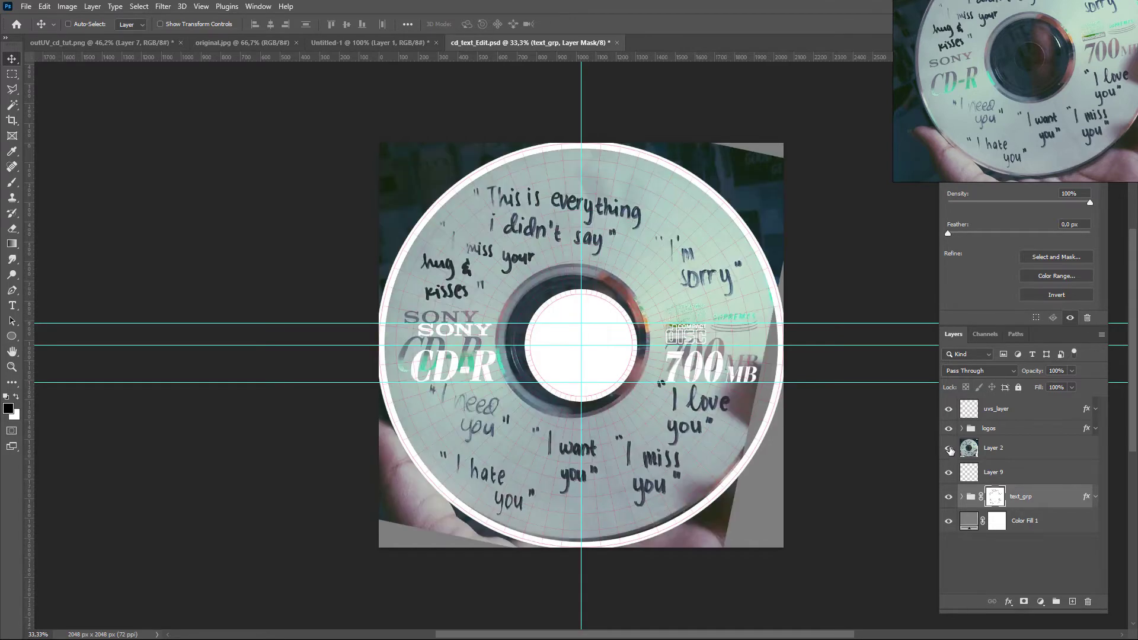
pyautogui.click(949, 448)
pyautogui.hotkey('ctrl', ';')
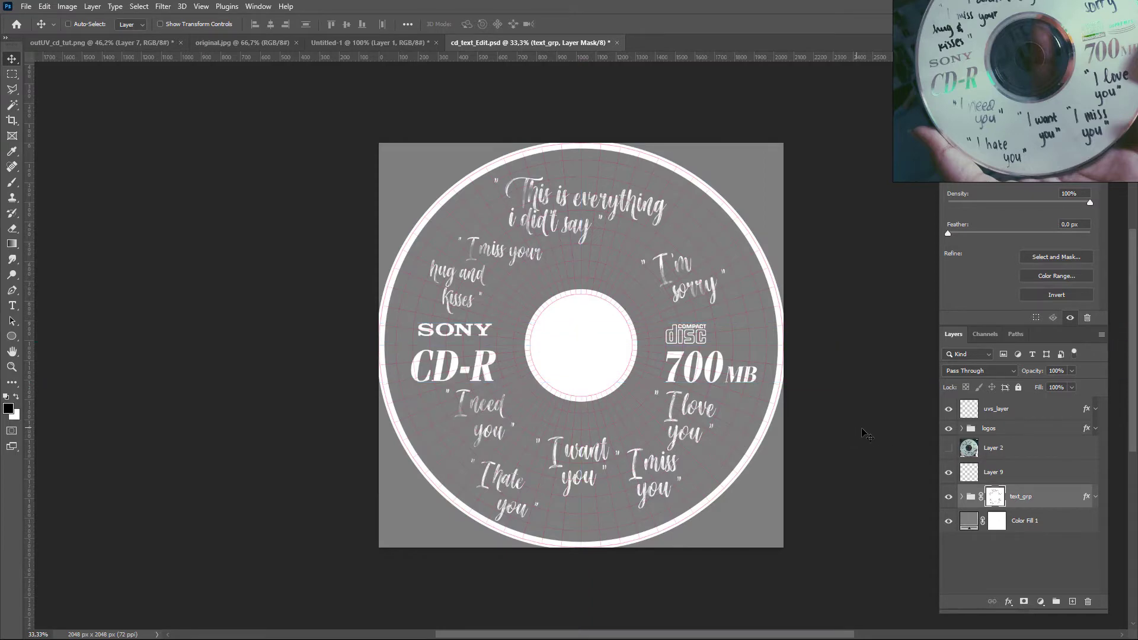
# Step: Hide the text_grp handwriting and expand the logos group
pyautogui.click(949, 497)
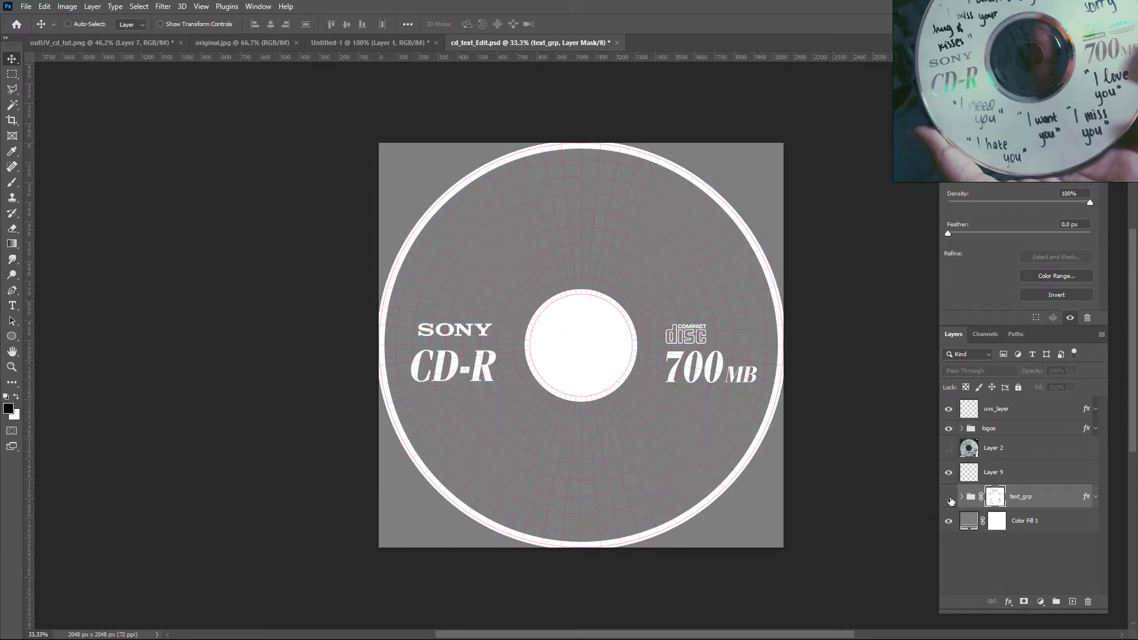
pyautogui.click(950, 501)
pyautogui.click(950, 502)
pyautogui.click(948, 409)
pyautogui.click(949, 409)
pyautogui.click(964, 435)
pyautogui.click(963, 429)
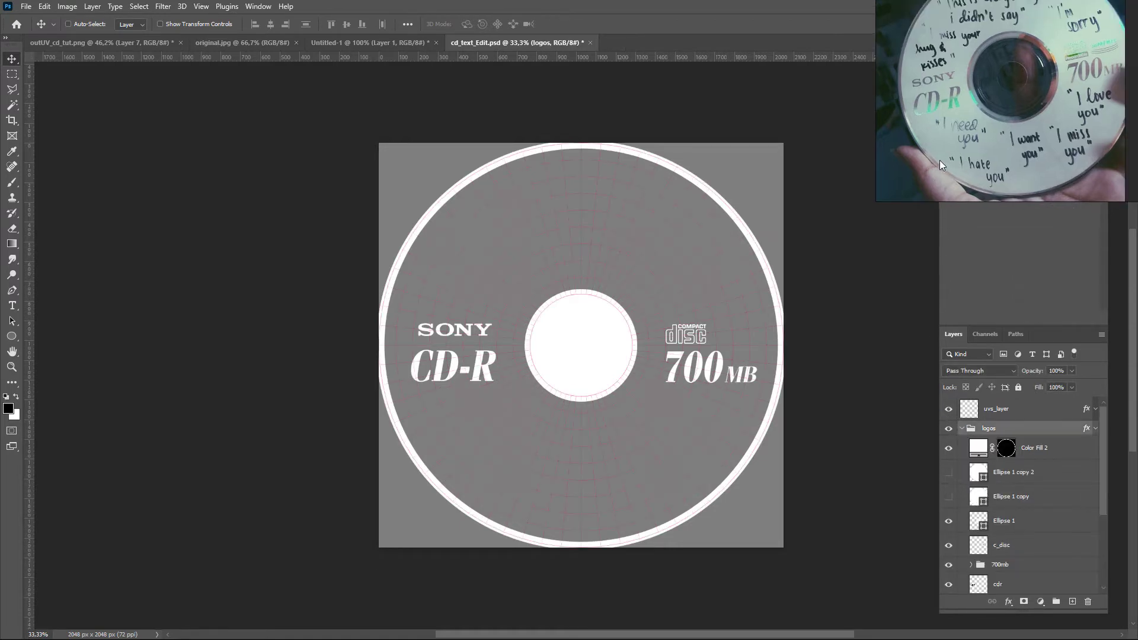
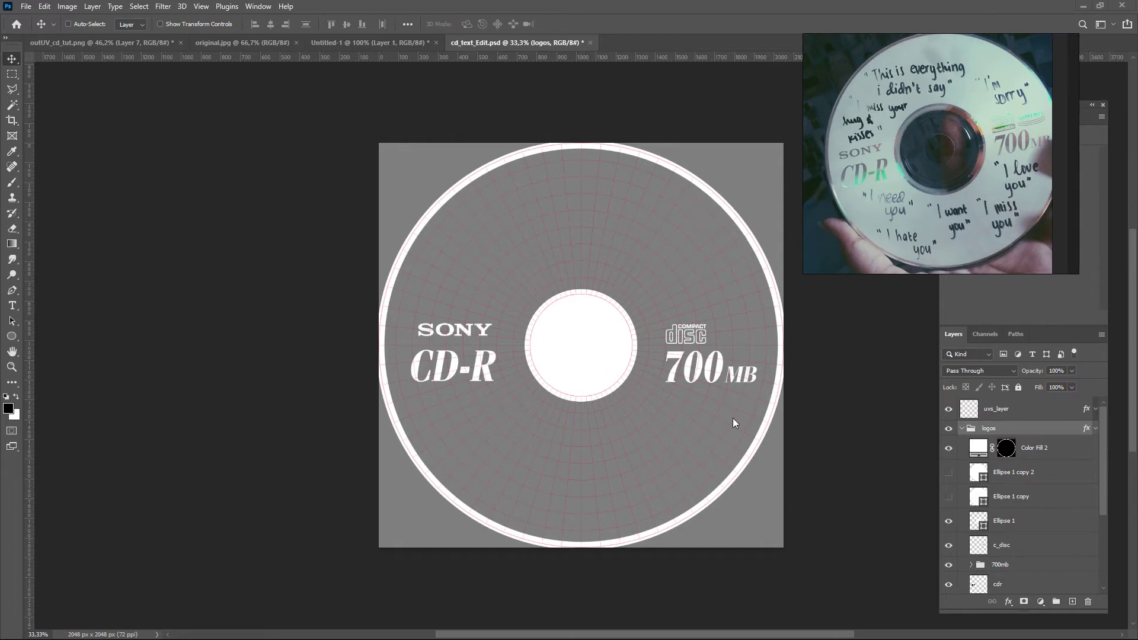
# Step: Check the outer rim on Color Fill 2 and the centre circle on Ellipse 1 by switching their visibility
pyautogui.click(949, 448)
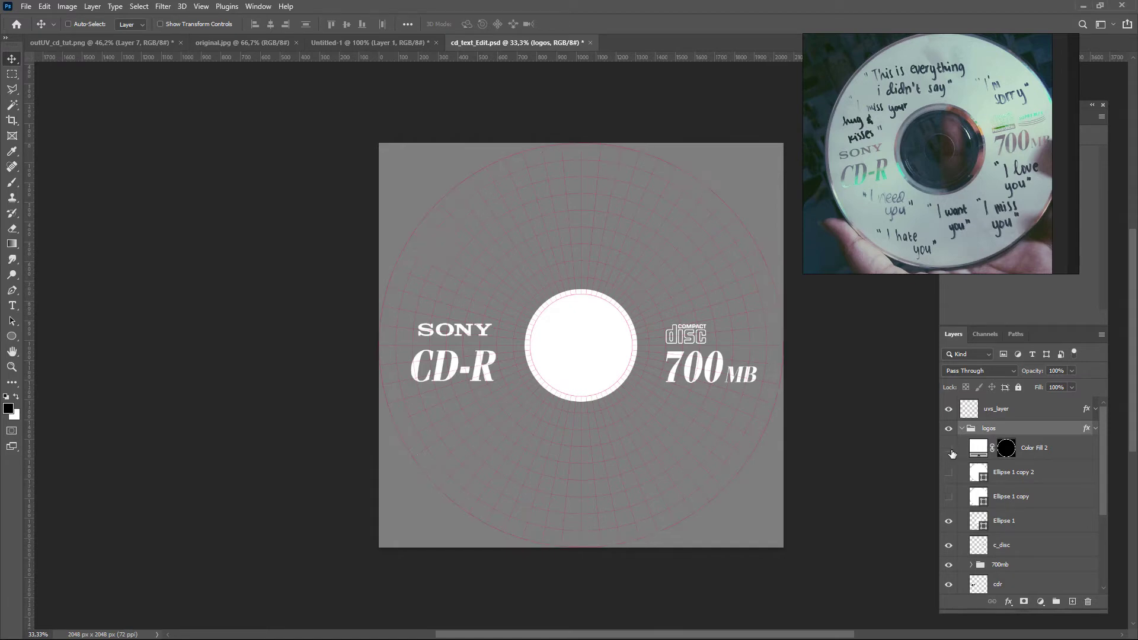
pyautogui.click(949, 449)
pyautogui.click(949, 449)
pyautogui.click(950, 448)
pyautogui.click(950, 521)
pyautogui.click(949, 520)
# Step: Delete the hidden Ellipse 1 copy and Ellipse 1 copy 2 layers from the logos group
pyautogui.click(1003, 496)
pyautogui.keyDown('ctrl'); pyautogui.click(1000, 480); pyautogui.keyUp('ctrl')
pyautogui.press('Delete')
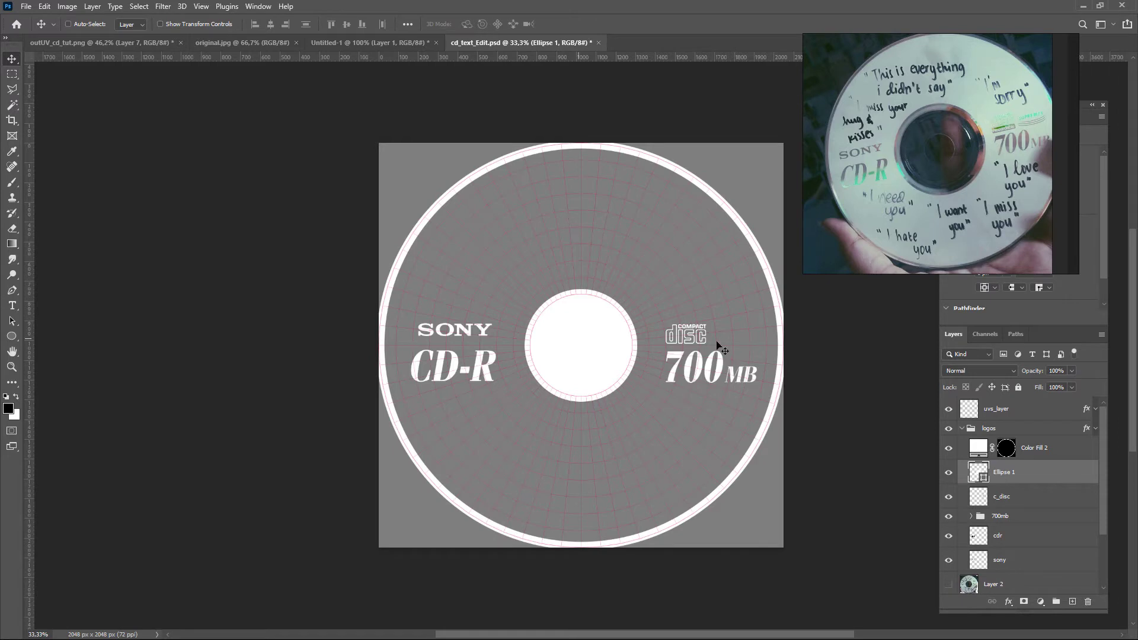
# Step: Hide Ellipse 1 and draw a circle about 723 px wide on a new layer near the disc's centre
pyautogui.click(949, 473)
pyautogui.click(949, 473)
pyautogui.hotkey('ctrl', 'shift', 'alt', 'n')
pyautogui.click(948, 497)
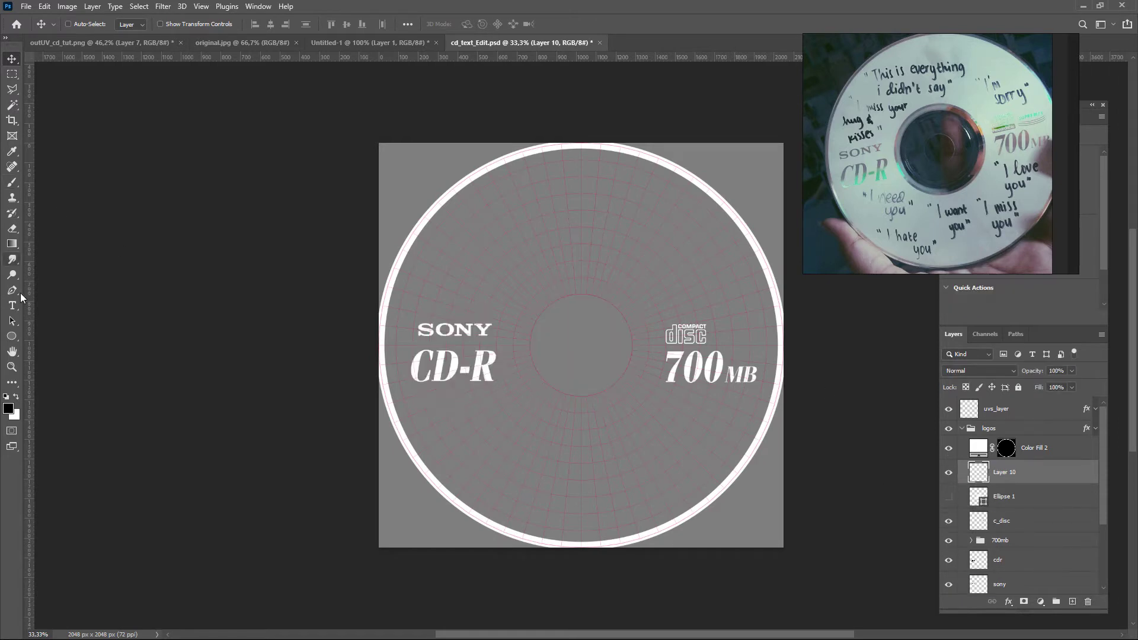
pyautogui.click(11, 336)
pyautogui.keyDown('shift'); pyautogui.moveTo(542, 303); pyautogui.dragTo(685, 445); pyautogui.keyUp('shift')
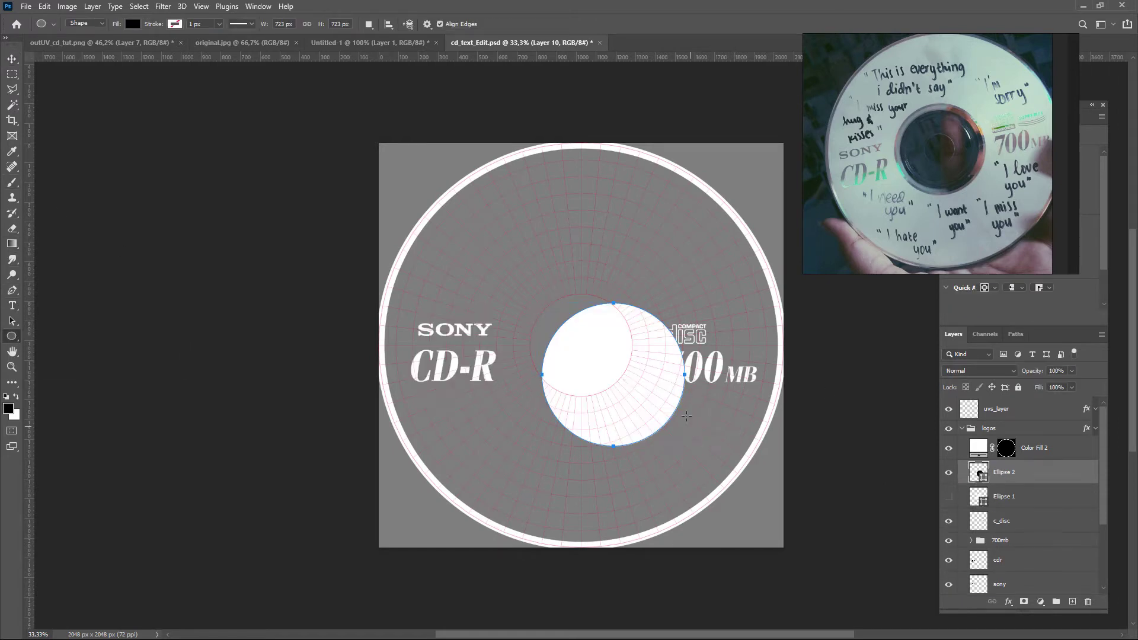
pyautogui.click(132, 24)
pyautogui.press('Escape')
pyautogui.press('v')
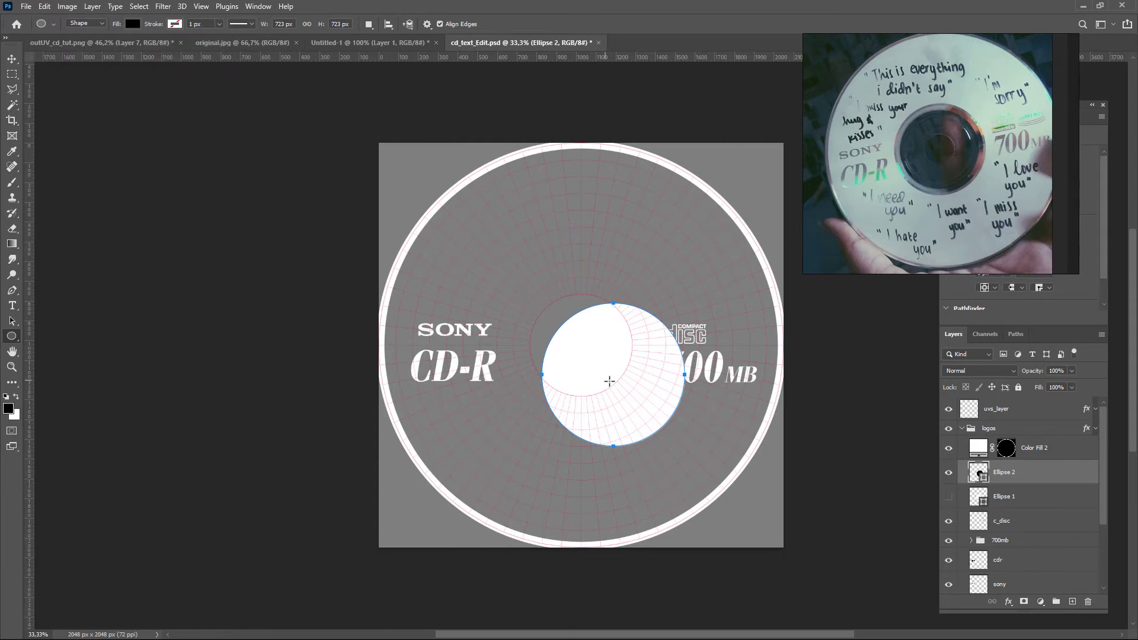
# Step: Place guides through the disc's centre and centre the new circle on their intersection
pyautogui.moveTo(603, 376); pyautogui.dragTo(567, 344)
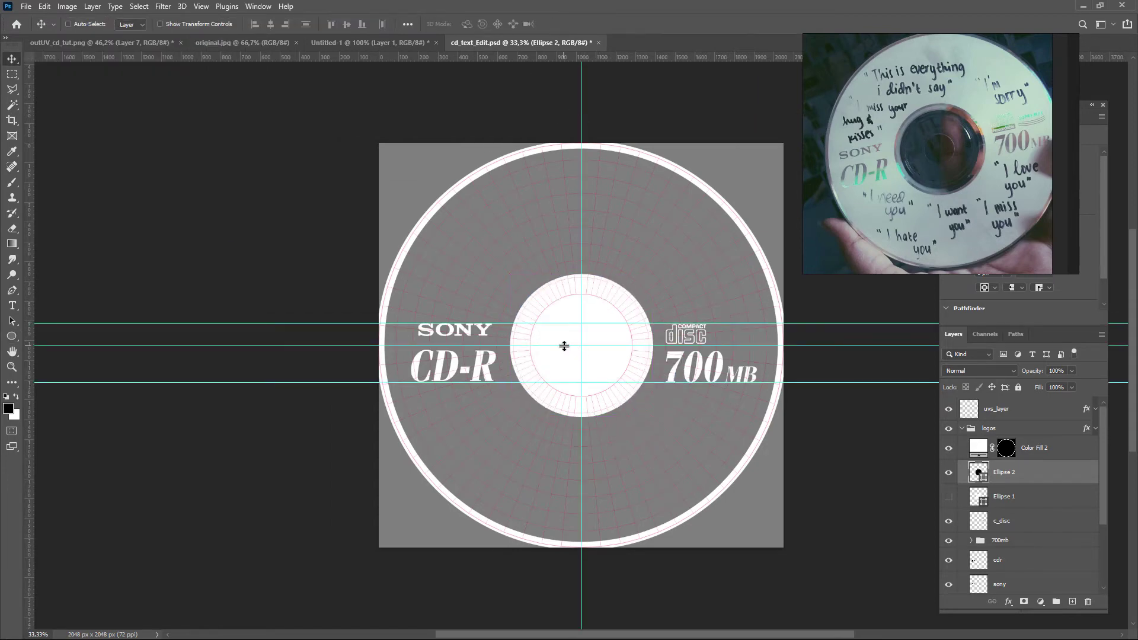
pyautogui.hotkey('ctrl', 'z')
pyautogui.hotkey('ctrl', 'z')
pyautogui.moveTo(577, 58); pyautogui.dragTo(576, 354)
pyautogui.hotkey('ctrl', '1')
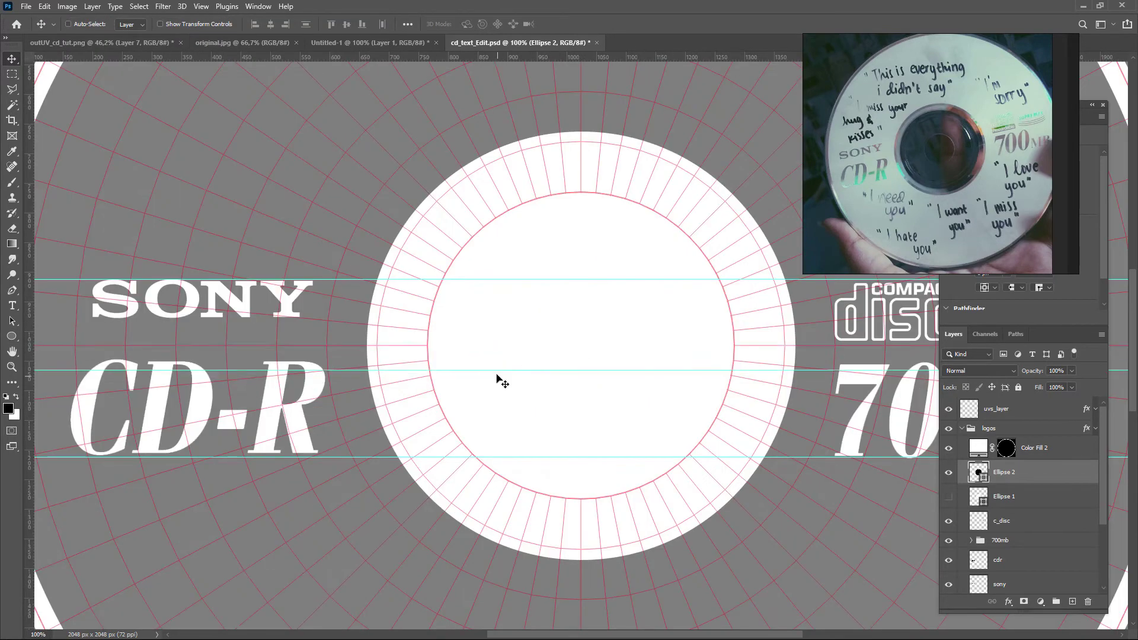
pyautogui.moveTo(497, 370); pyautogui.dragTo(496, 346)
pyautogui.moveTo(28, 373); pyautogui.dragTo(580, 332)
pyautogui.hotkey('ctrl', '-')
pyautogui.moveTo(604, 392)
pyautogui.mouseDown()
pyautogui.moveTo(614, 386)
pyautogui.moveTo(605, 394)
pyautogui.mouseUp()
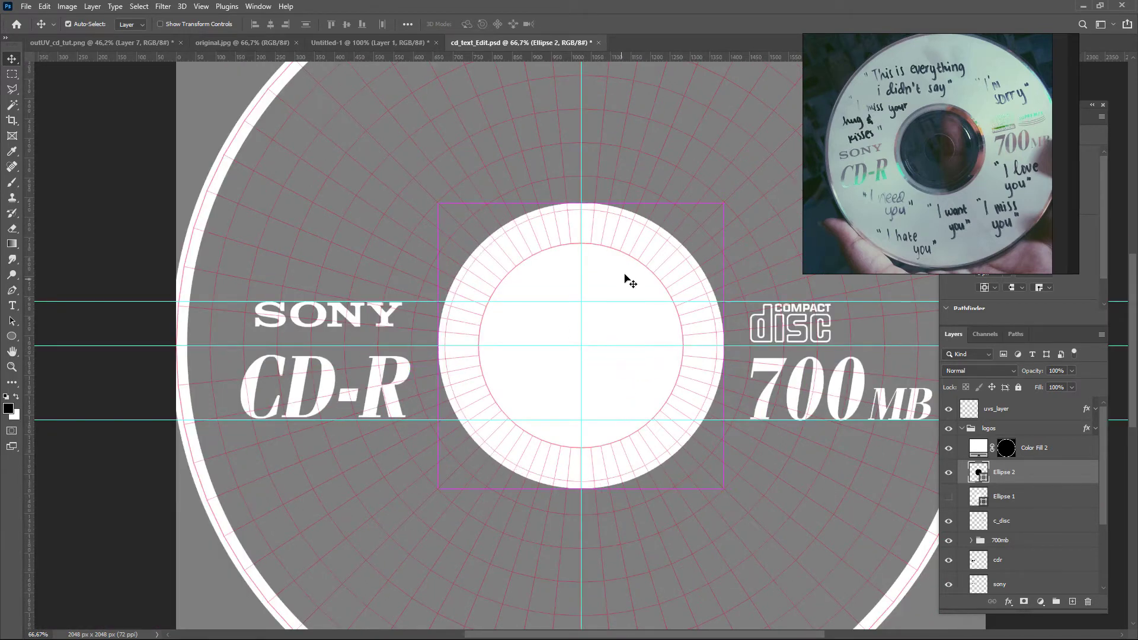
# Step: Shrink the circle about its centre to just outside the disc hole, then delete it and show Ellipse 1
pyautogui.hotkey('ctrl', 't')
pyautogui.keyDown('alt'); pyautogui.moveTo(722, 203); pyautogui.dragTo(691, 236); pyautogui.keyUp('alt')
pyautogui.press('Return')
pyautogui.click(949, 472)
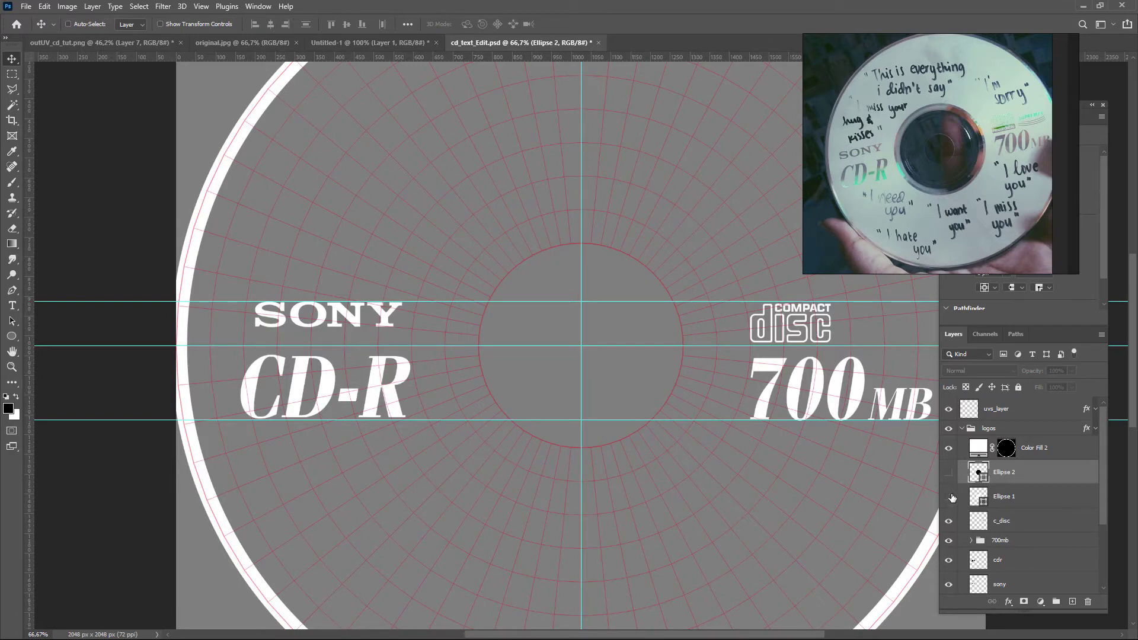
pyautogui.click(948, 496)
pyautogui.press('Delete')
# Step: Hide the Color Fill 2 rim and sample white as the foreground colour for a new rim shape
pyautogui.click(1000, 454)
pyautogui.click(949, 448)
pyautogui.click(949, 449)
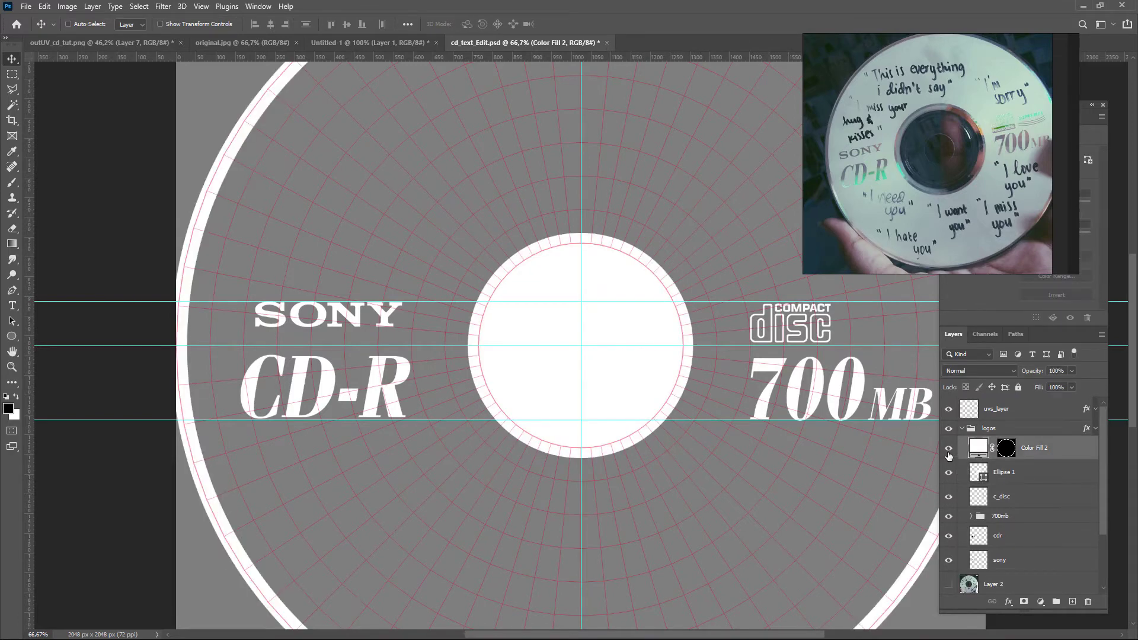
pyautogui.click(948, 449)
pyautogui.click(1071, 601)
pyautogui.hotkey('ctrl', '-')
pyautogui.hotkey('ctrl', '-')
pyautogui.hotkey('ctrl', '-')
pyautogui.press('u')
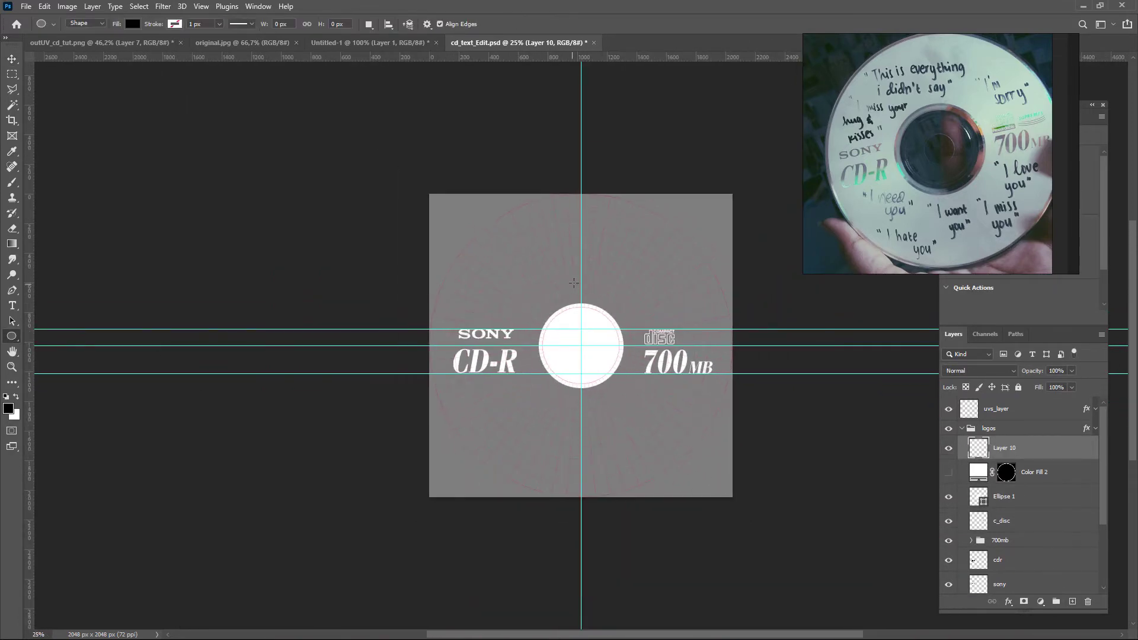
pyautogui.keyDown('alt'); pyautogui.click(577, 341); pyautogui.keyUp('alt')
pyautogui.press('Delete')
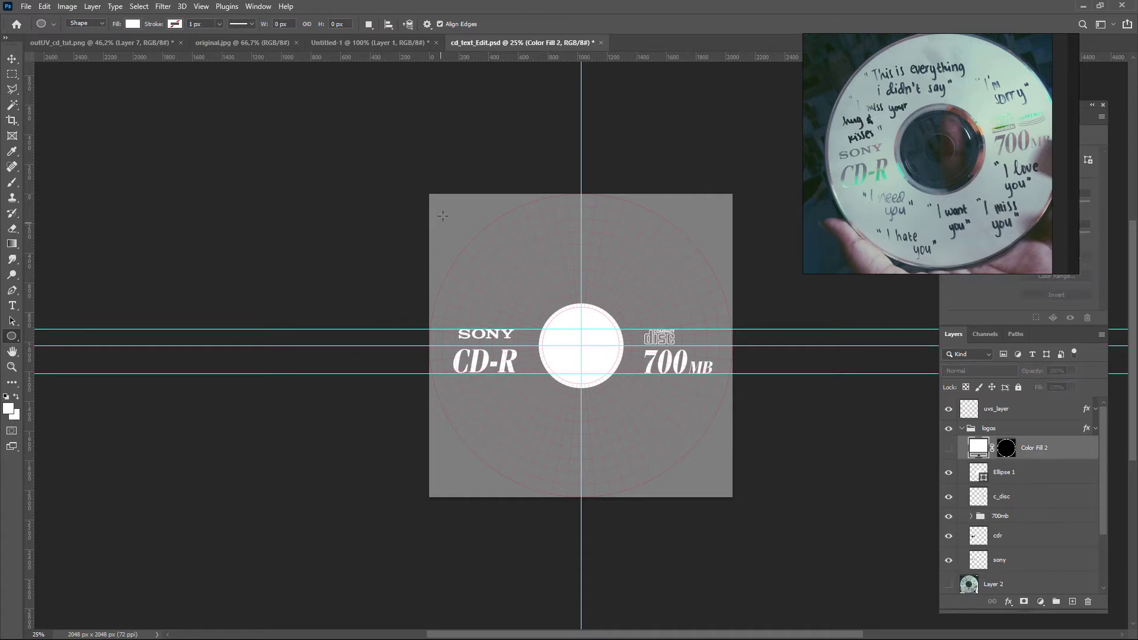
# Step: Draw a large white circle, centre it on the guides and enlarge it beyond the disc's outer UV edge
pyautogui.moveTo(443, 216)
pyautogui.keyDown('shift'); pyautogui.mouseDown()
pyautogui.moveTo(744, 528)
pyautogui.moveTo(756, 524)
pyautogui.mouseUp(); pyautogui.keyUp('shift')
pyautogui.press('v')
pyautogui.moveTo(627, 413); pyautogui.dragTo(613, 390)
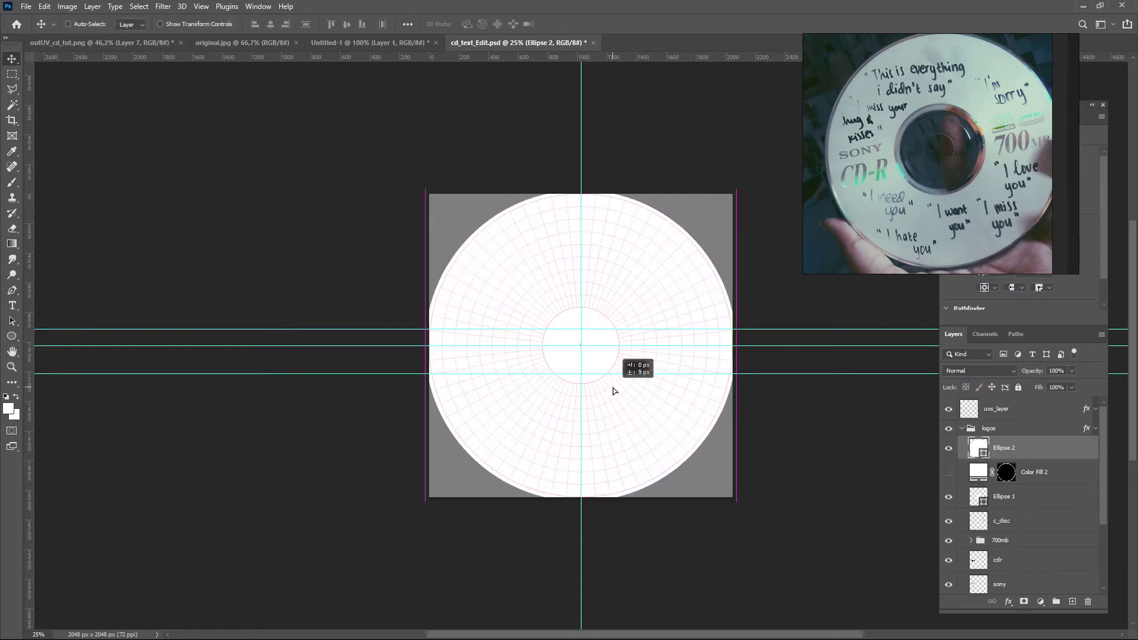
pyautogui.hotkey('ctrl', 't')
pyautogui.moveTo(732, 194); pyautogui.dragTo(726, 201)
pyautogui.press('Return')
# Step: Duplicate the large circle and scale the copy to 89.95% about its centre
pyautogui.hotkey('ctrl', 'j')
pyautogui.hotkey('ctrl', 't')
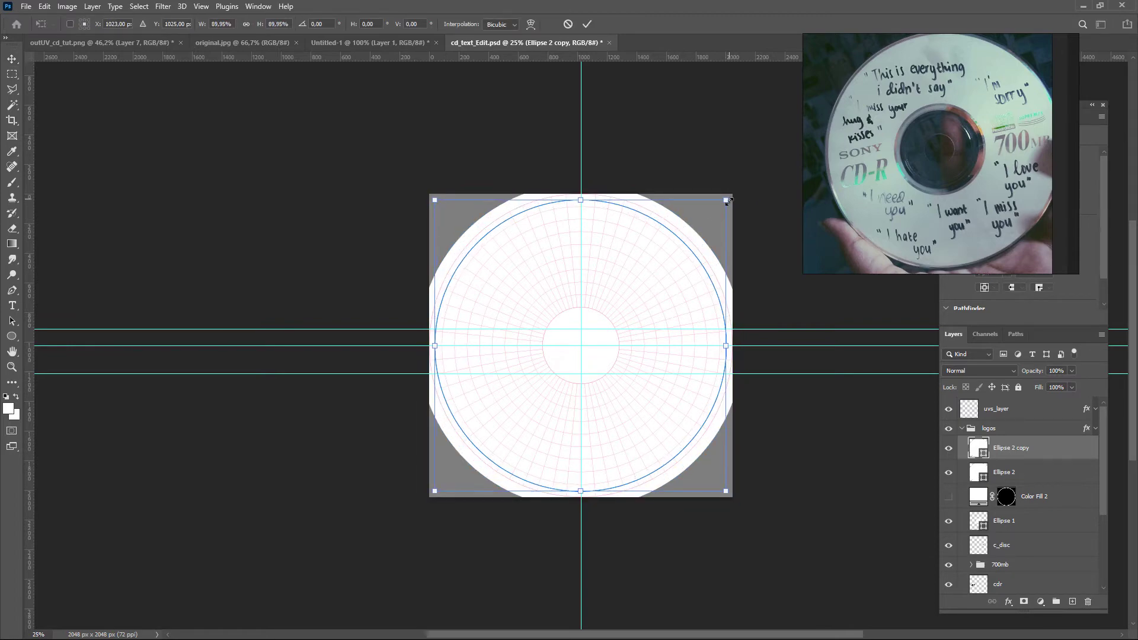
pyautogui.press('Return')
# Step: Load the Ellipse 2 outline as a selection and subtract the Ellipse 2 copy outline to leave a ring
pyautogui.keyDown('ctrl'); pyautogui.click(978, 452); pyautogui.keyUp('ctrl')
pyautogui.click(972, 477)
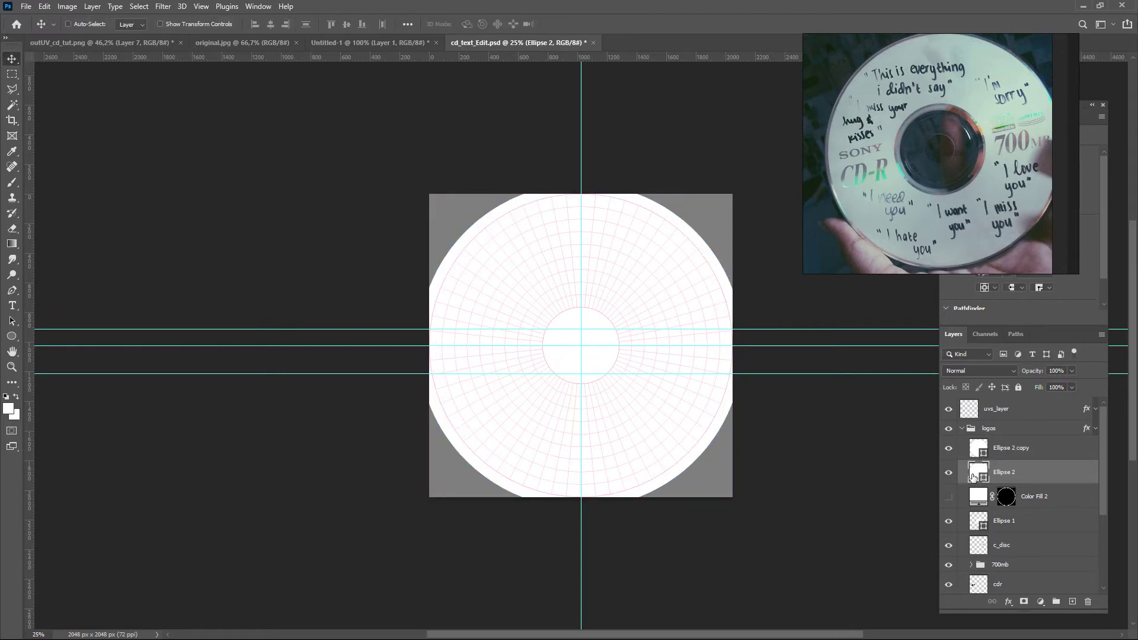
pyautogui.keyDown('ctrl'); pyautogui.click(979, 473); pyautogui.keyUp('ctrl')
pyautogui.keyDown('alt'); pyautogui.click(979, 452); pyautogui.keyUp('alt')
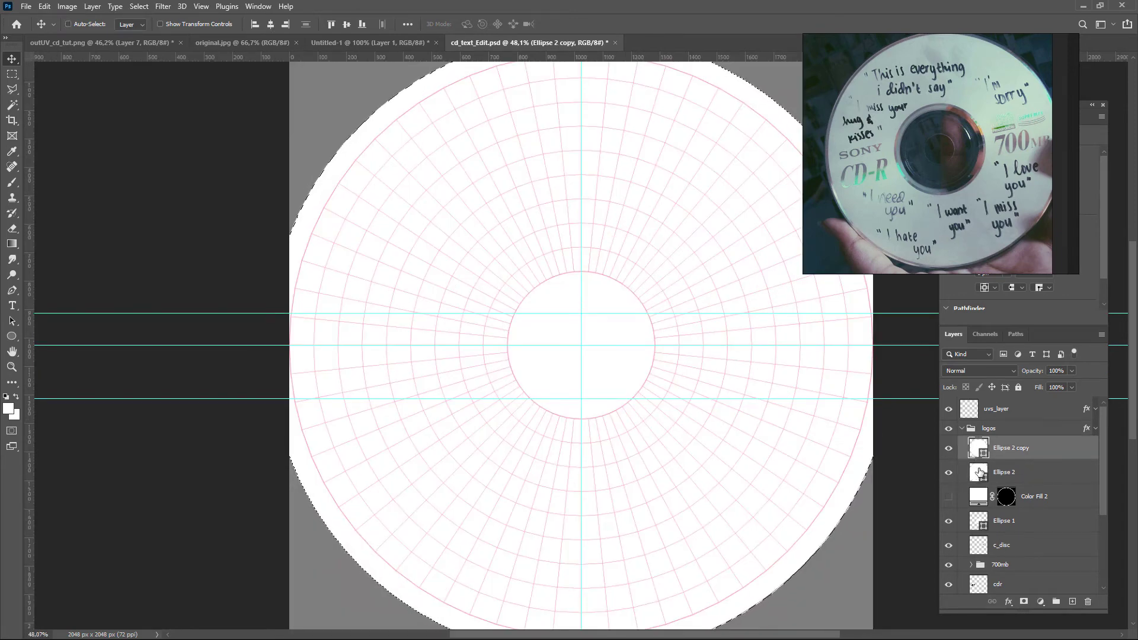
pyautogui.hotkey('ctrl', 'd')
pyautogui.keyDown('ctrl'); pyautogui.click(979, 474); pyautogui.keyUp('ctrl')
pyautogui.keyDown('ctrl'); pyautogui.keyDown('alt'); pyautogui.click(977, 455); pyautogui.keyUp('alt'); pyautogui.keyUp('ctrl')
pyautogui.hotkey('ctrl', '-')
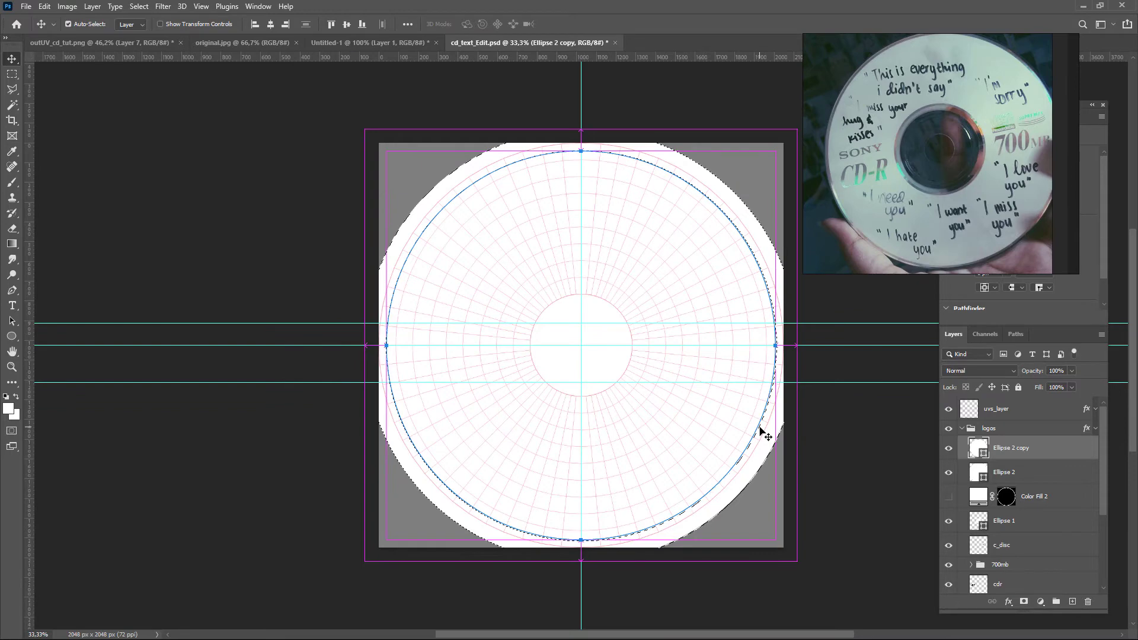
pyautogui.hotkey('ctrl', '-')
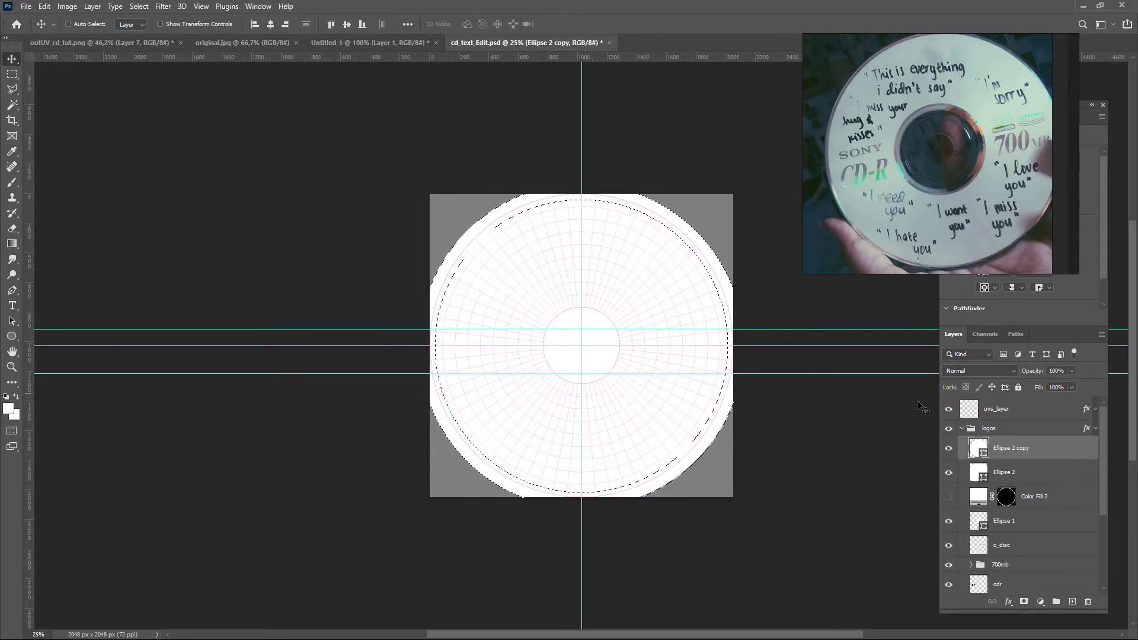
# Step: Fill the ring selection with a white (ffffff) Solid Color layer and hide both large circles
pyautogui.click(1040, 602)
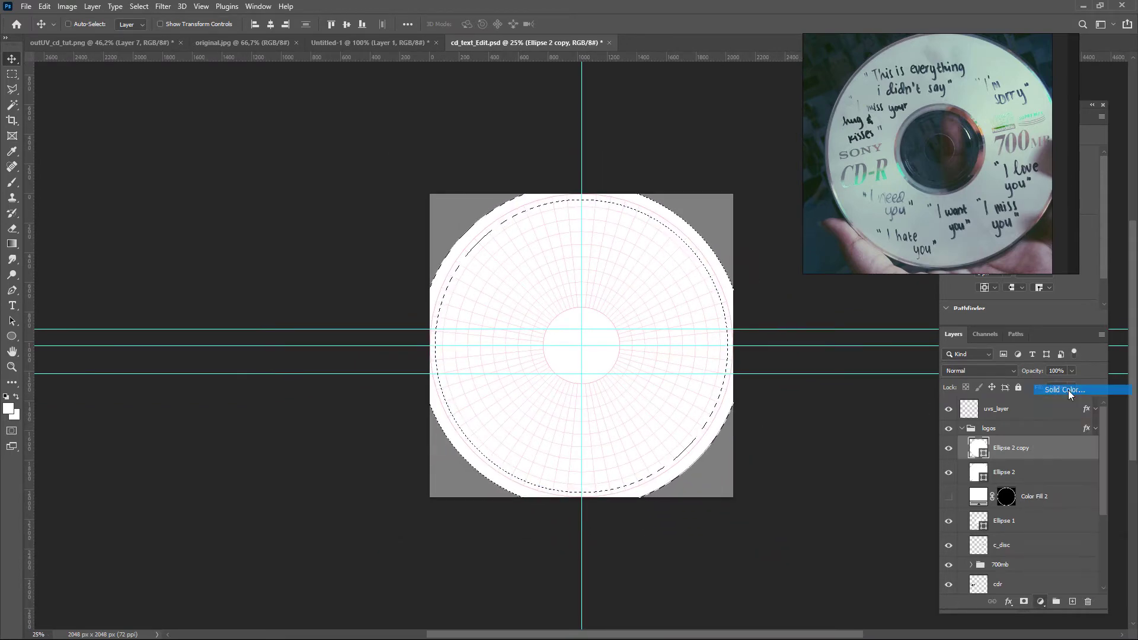
pyautogui.click(1065, 389)
pyautogui.moveTo(693, 124); pyautogui.dragTo(564, 140)
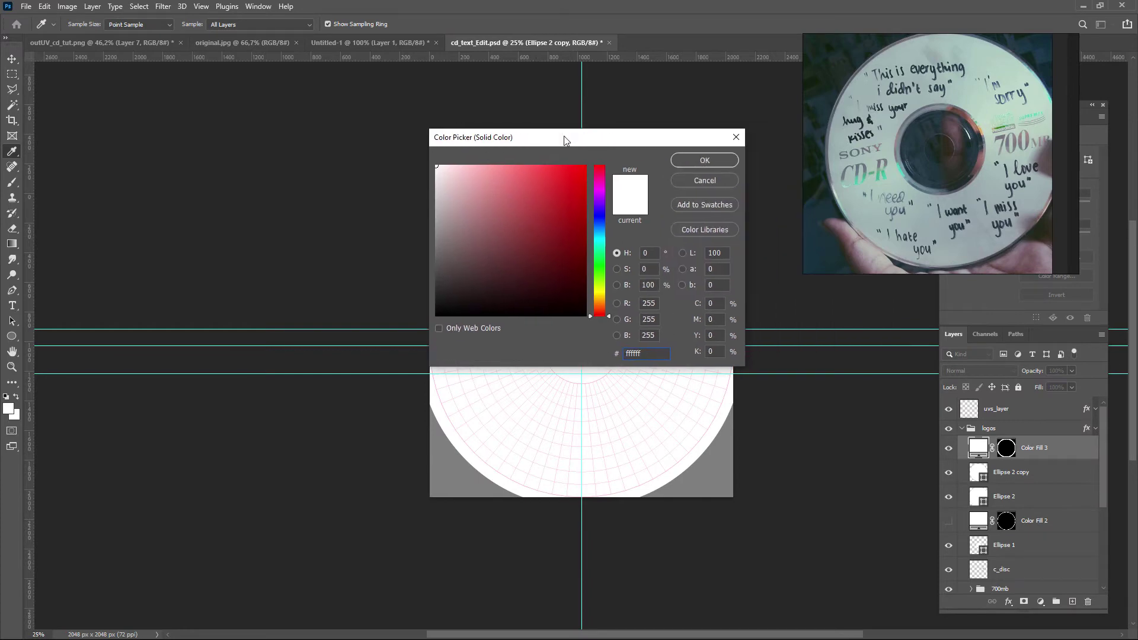
pyautogui.click(705, 159)
pyautogui.moveTo(948, 472); pyautogui.dragTo(953, 496)
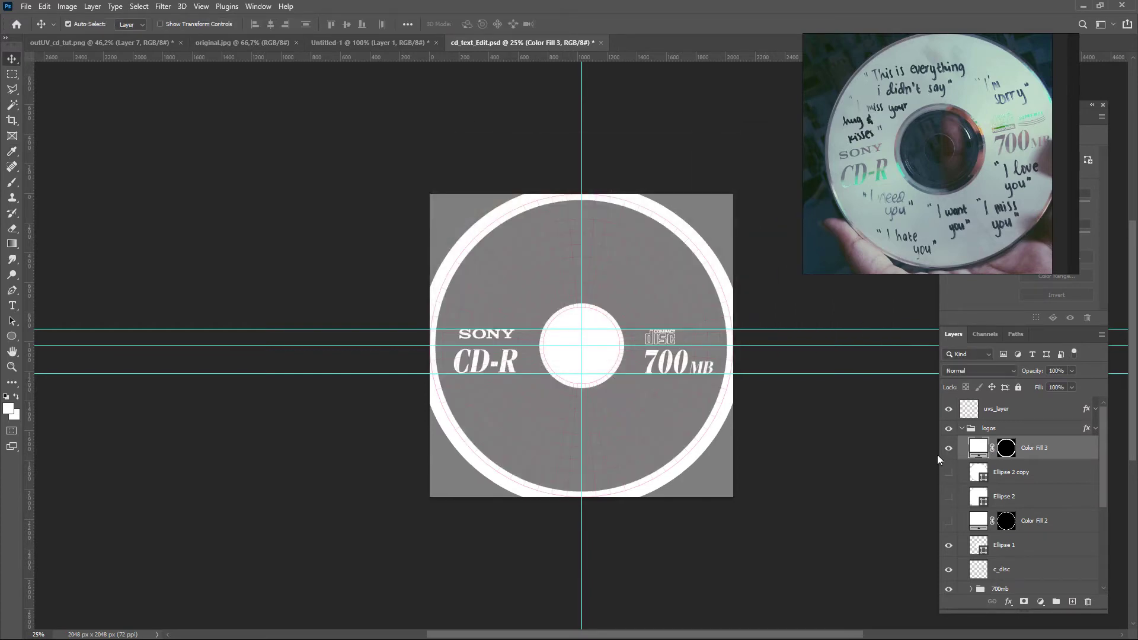
pyautogui.hotkey('ctrl', '1')
pyautogui.moveTo(479, 330); pyautogui.dragTo(582, 413)
pyautogui.moveTo(203, 248); pyautogui.dragTo(282, 313)
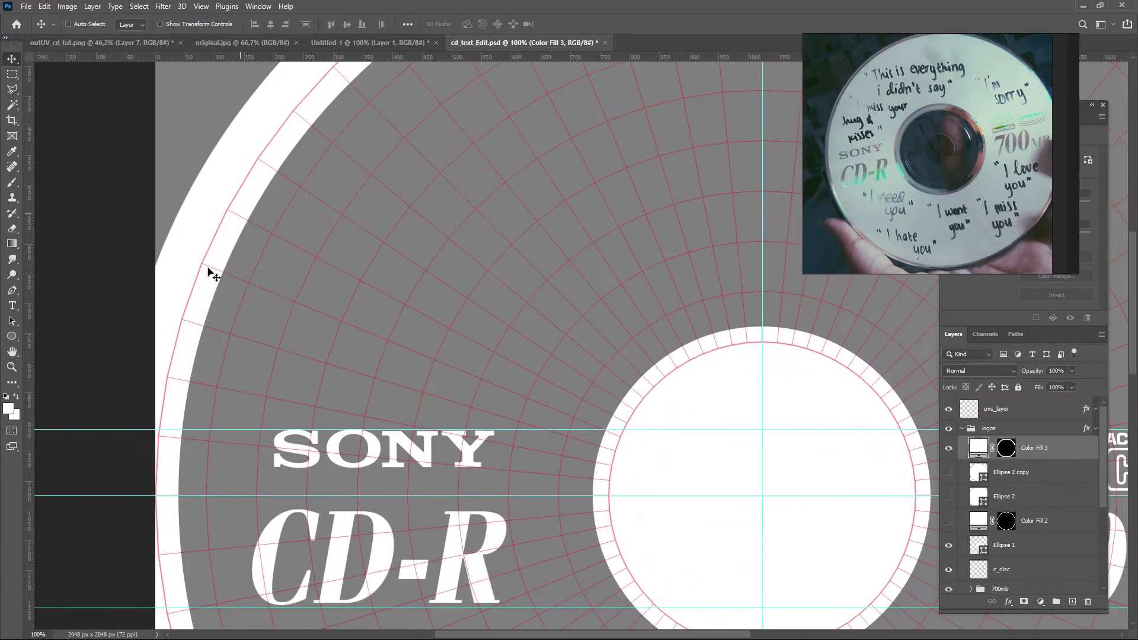
# Step: Delete Color Fill 3 and both Ellipse 2 layers, show the Color Fill 2 rim again and hide the guides
pyautogui.hotkey('ctrl', '-')
pyautogui.hotkey('ctrl', '-')
pyautogui.hotkey('ctrl', '-')
pyautogui.moveTo(948, 472); pyautogui.dragTo(951, 495)
pyautogui.keyDown('shift'); pyautogui.click(988, 494); pyautogui.keyUp('shift')
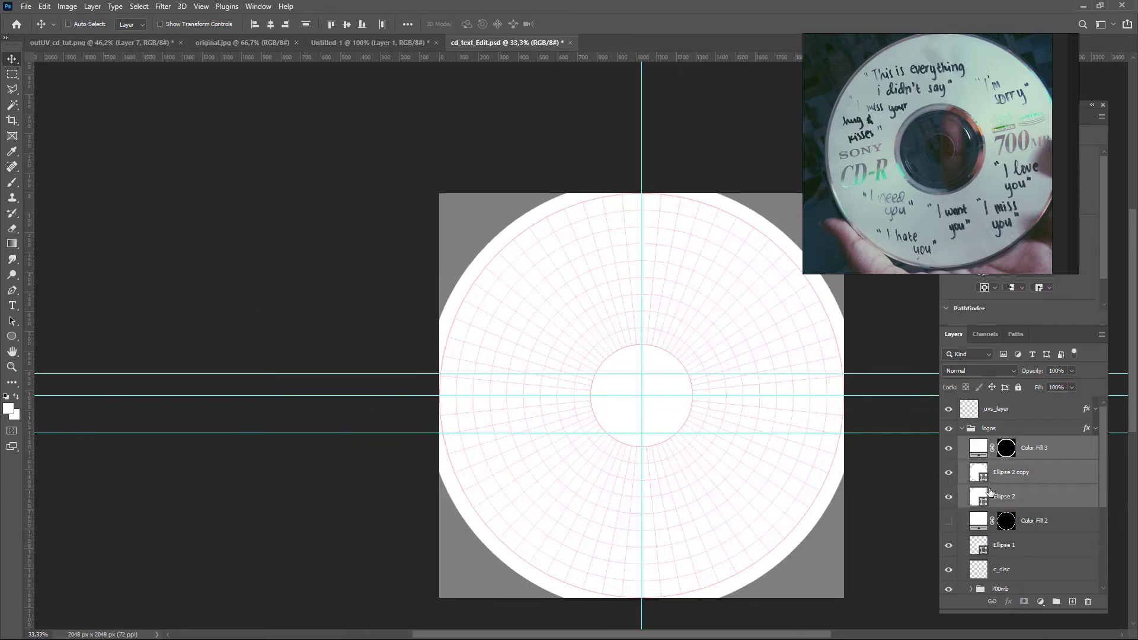
pyautogui.press('Delete')
pyautogui.click(948, 449)
pyautogui.hotkey('ctrl', 'h')
pyautogui.moveTo(708, 452); pyautogui.dragTo(518, 396)
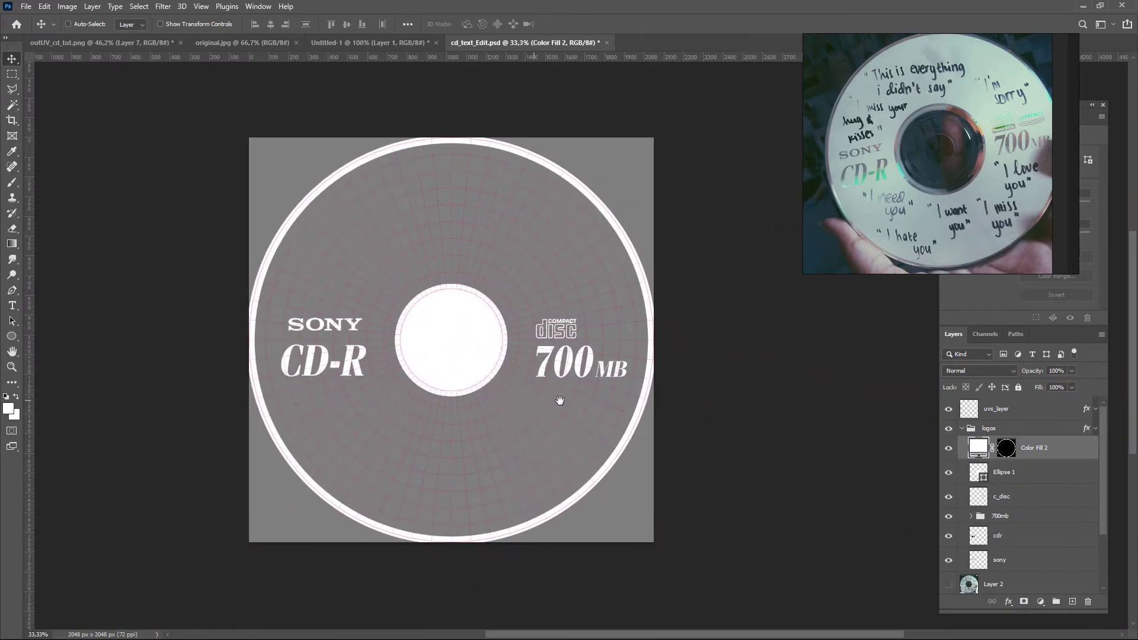
# Step: Hide the uvs_layer wireframe over the label
pyautogui.click(948, 409)
pyautogui.scroll(-1, 1104, 510)
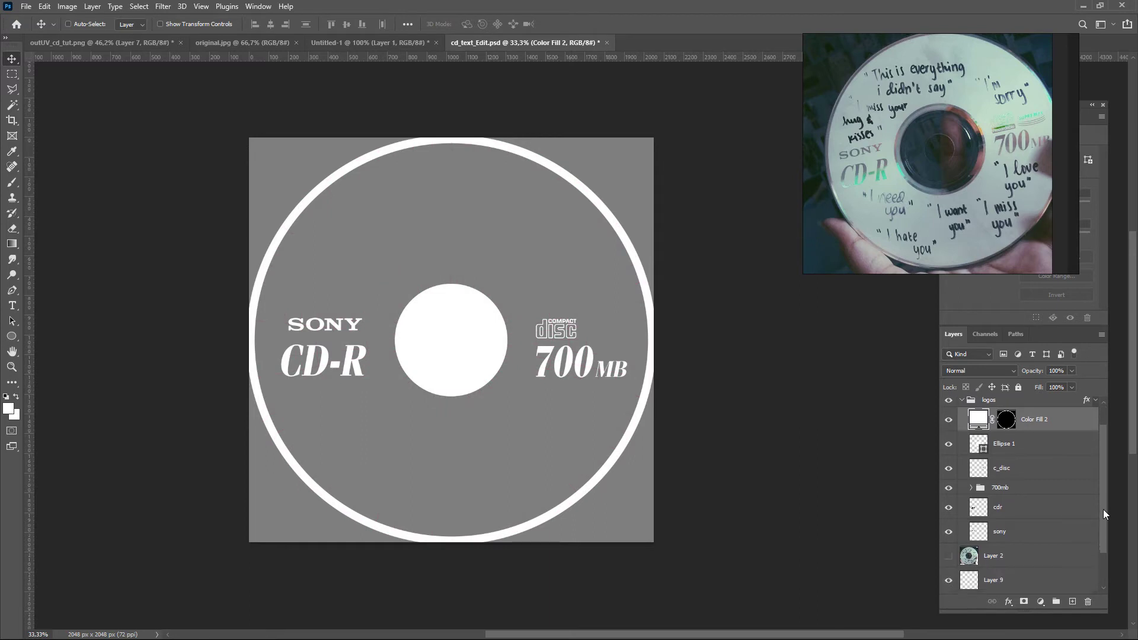
pyautogui.scroll(1, 1104, 510)
# Step: Check the logos group's layer style by switching its Color Overlay off and on in the Blending Options
pyautogui.click(1053, 435)
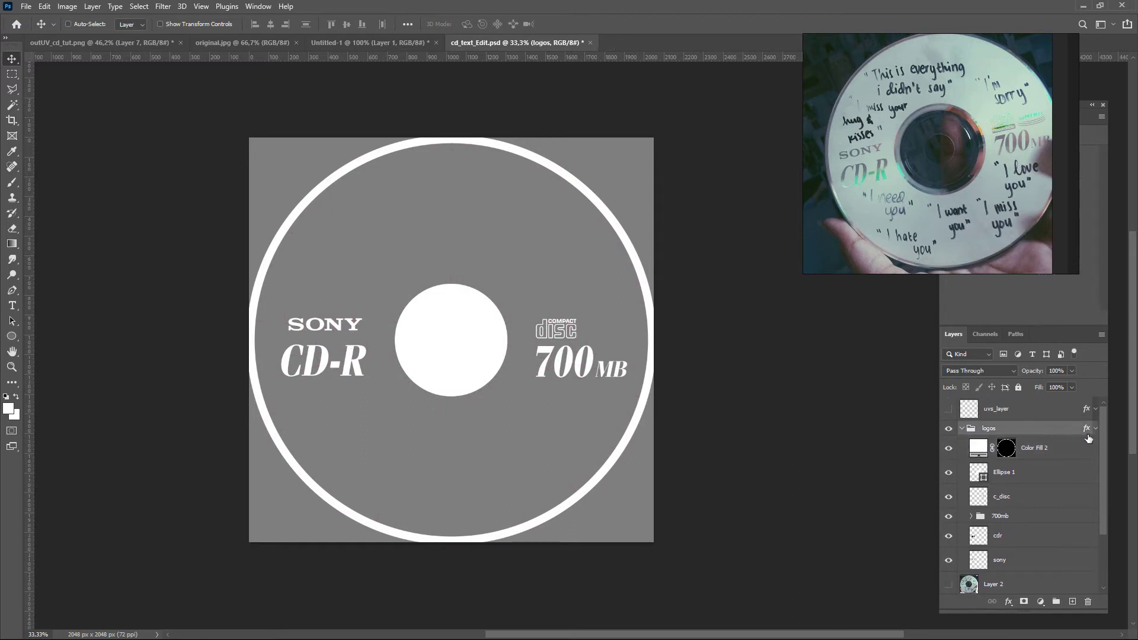
pyautogui.rightClick(1077, 433)
pyautogui.click(1002, 165)
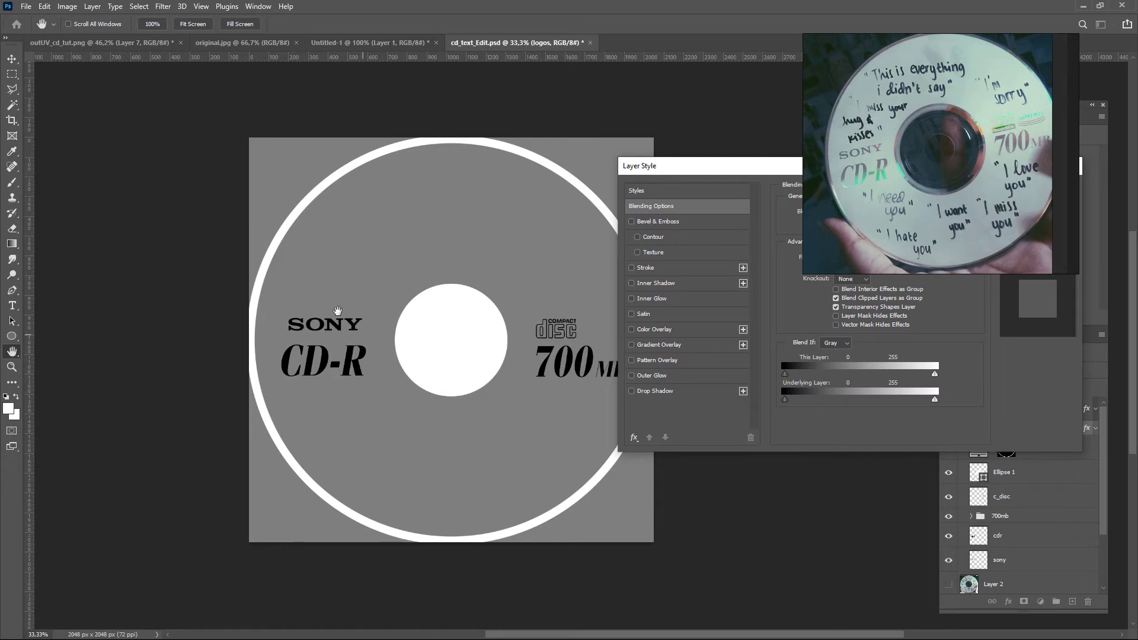
pyautogui.click(631, 330)
pyautogui.moveTo(739, 168); pyautogui.dragTo(501, 230)
pyautogui.click(781, 257)
# Step: Hide the Color Fill 1 background layer and run Save As on the label document
pyautogui.scroll(-3, 1093, 529)
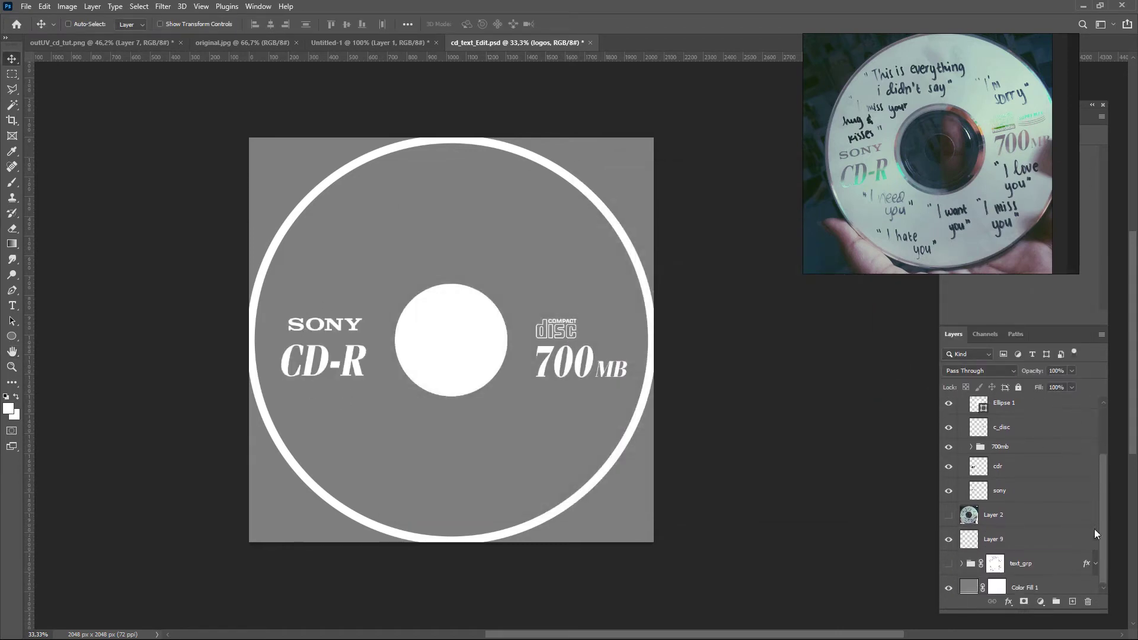
pyautogui.click(949, 581)
pyautogui.click(26, 6)
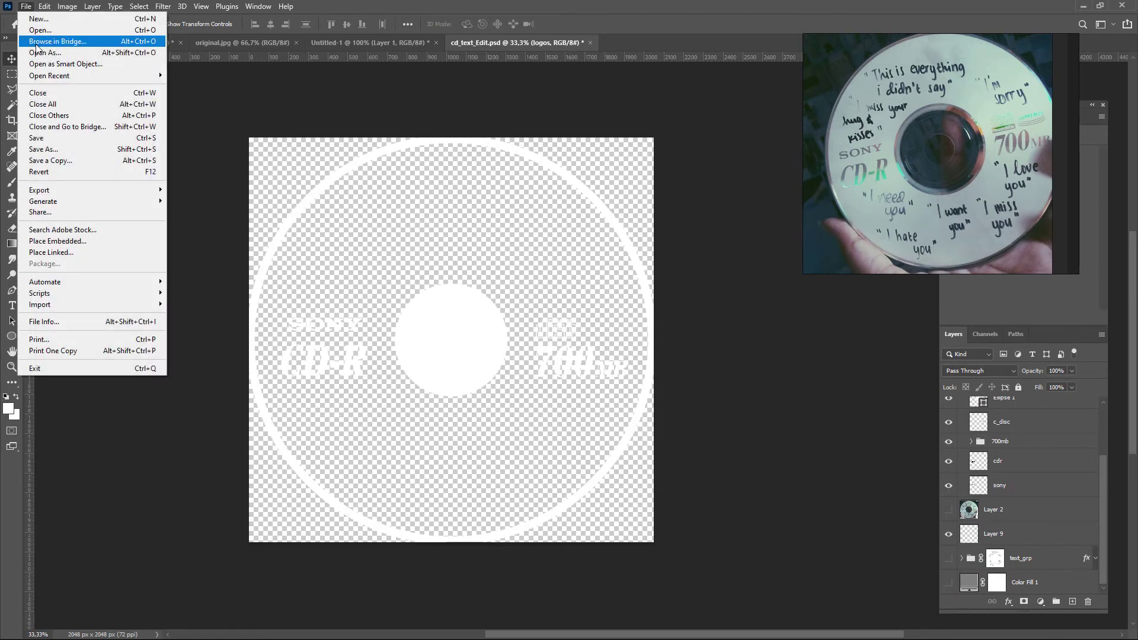
pyautogui.click(42, 147)
pyautogui.hotkey('ctrl', '1')
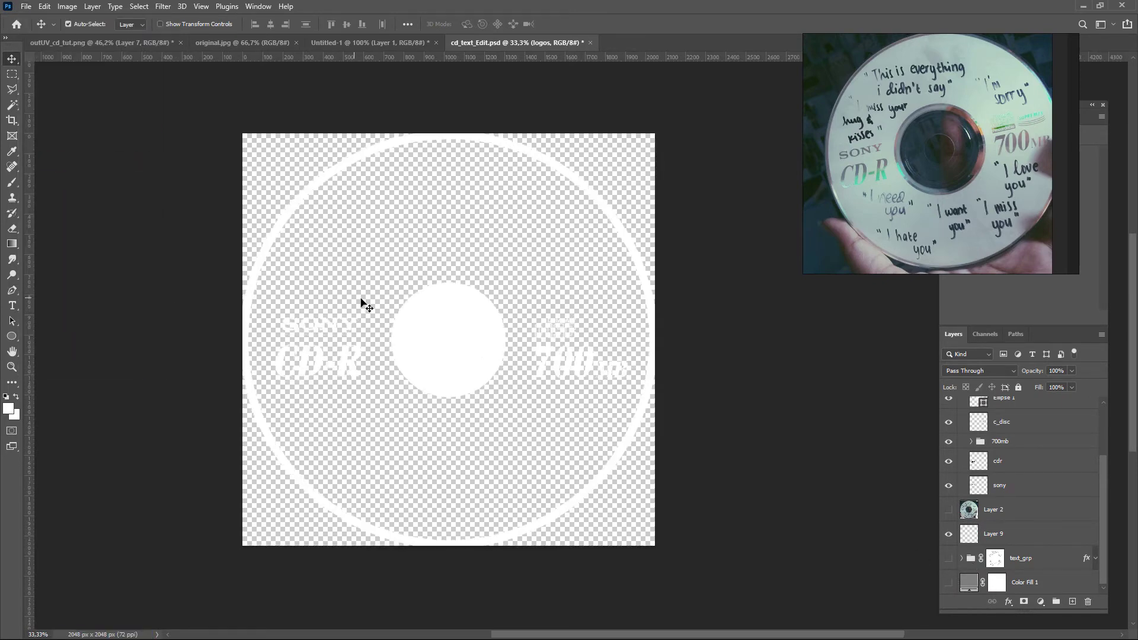
pyautogui.moveTo(320, 359); pyautogui.dragTo(1047, 229)
pyautogui.moveTo(461, 315); pyautogui.dragTo(359, 317)
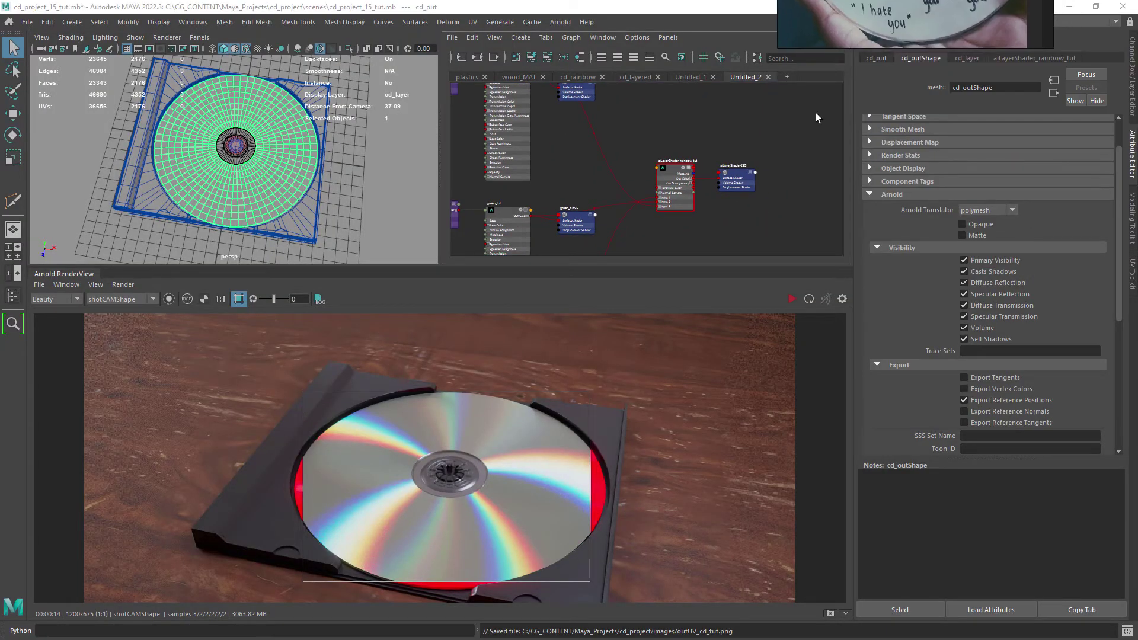
# Step: Switch to Maya and examine the settings of cd_base_logos_and_text_MAT in the cd_layered graph
pyautogui.scroll(3, 732, 182)
pyautogui.scroll(2, 670, 207)
pyautogui.scroll(-3, 672, 211)
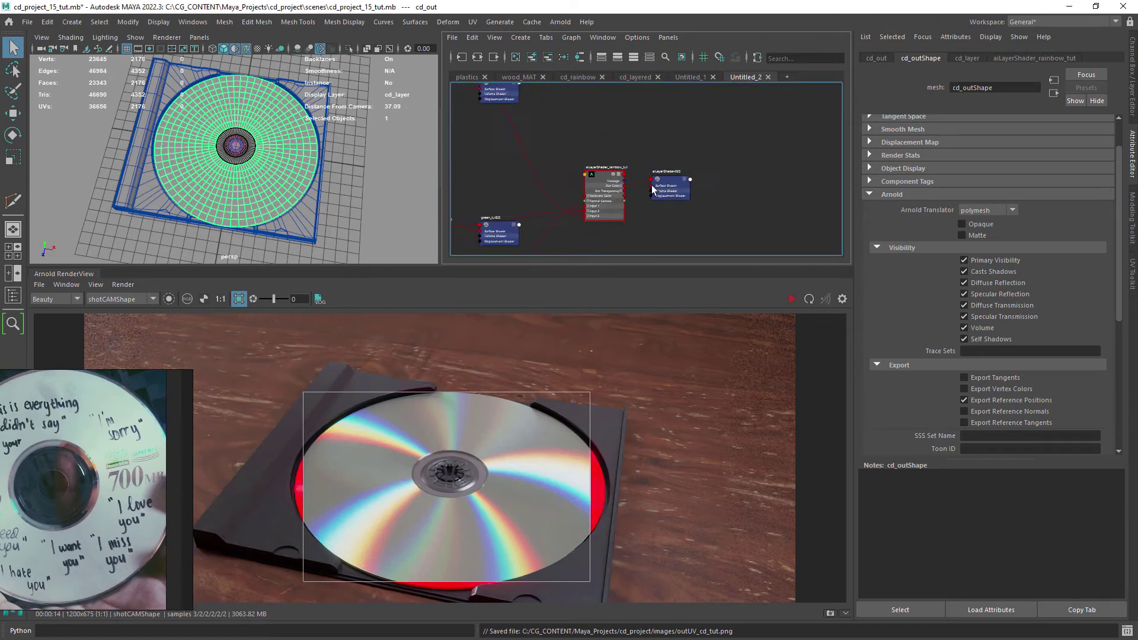
pyautogui.click(635, 77)
pyautogui.scroll(5, 655, 248)
pyautogui.keyDown('alt'); pyautogui.moveTo(656, 249); pyautogui.dragTo(671, 200, button='middle'); pyautogui.keyUp('alt')
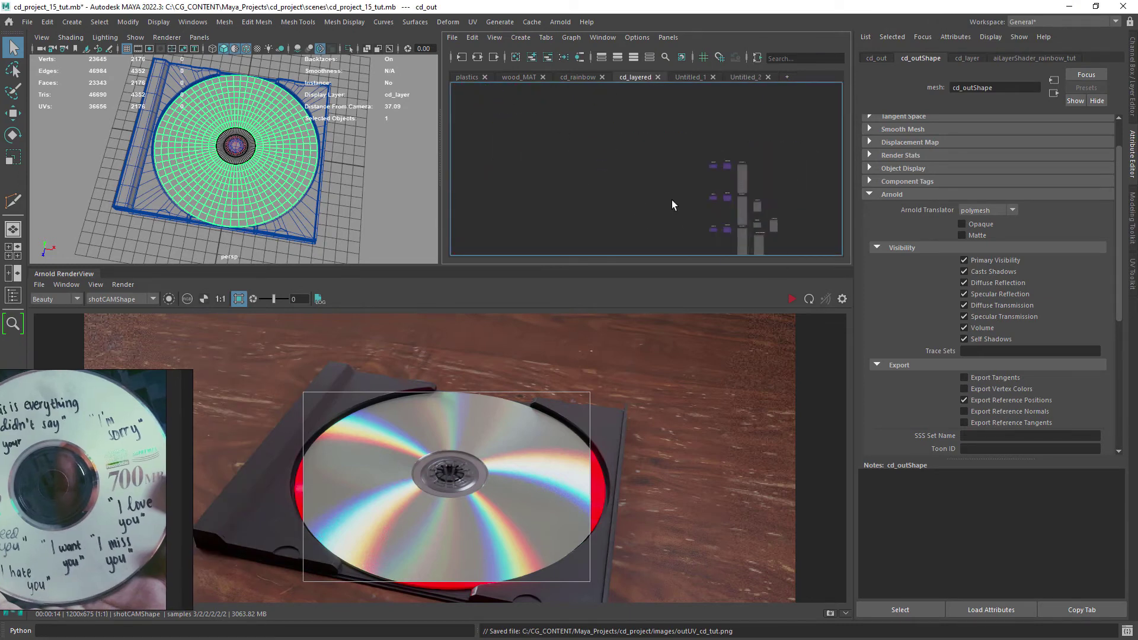
pyautogui.keyDown('alt'); pyautogui.moveTo(761, 190); pyautogui.dragTo(612, 189, button='middle'); pyautogui.keyUp('alt')
pyautogui.scroll(6, 612, 190)
pyautogui.keyDown('alt'); pyautogui.moveTo(633, 143); pyautogui.dragTo(669, 226, button='middle'); pyautogui.keyUp('alt')
pyautogui.scroll(5, 624, 201)
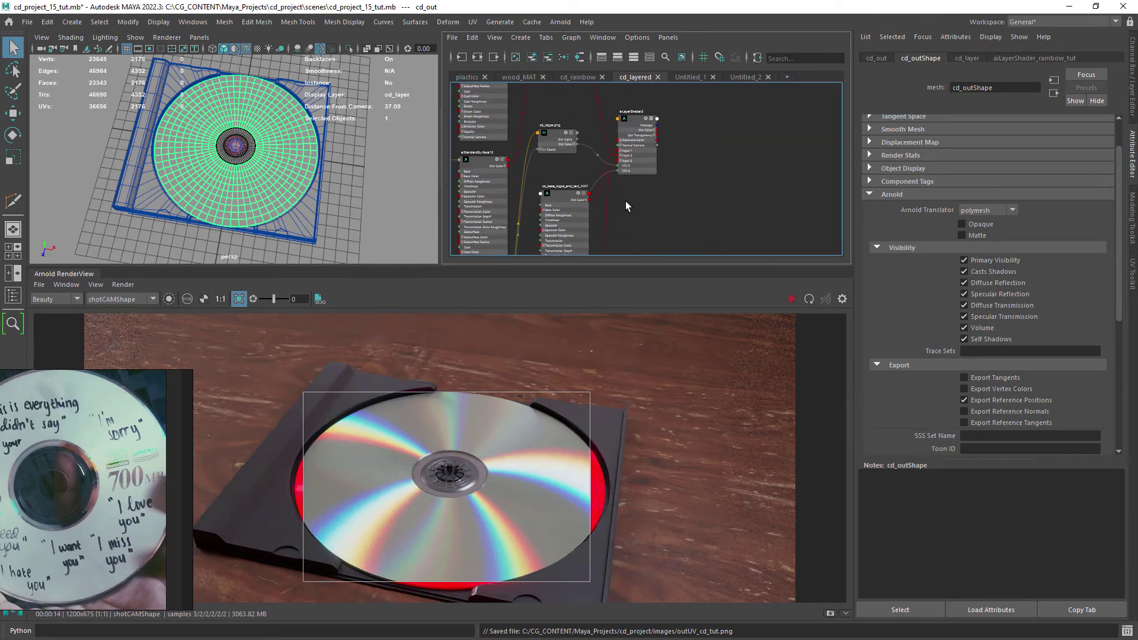
pyautogui.click(569, 204)
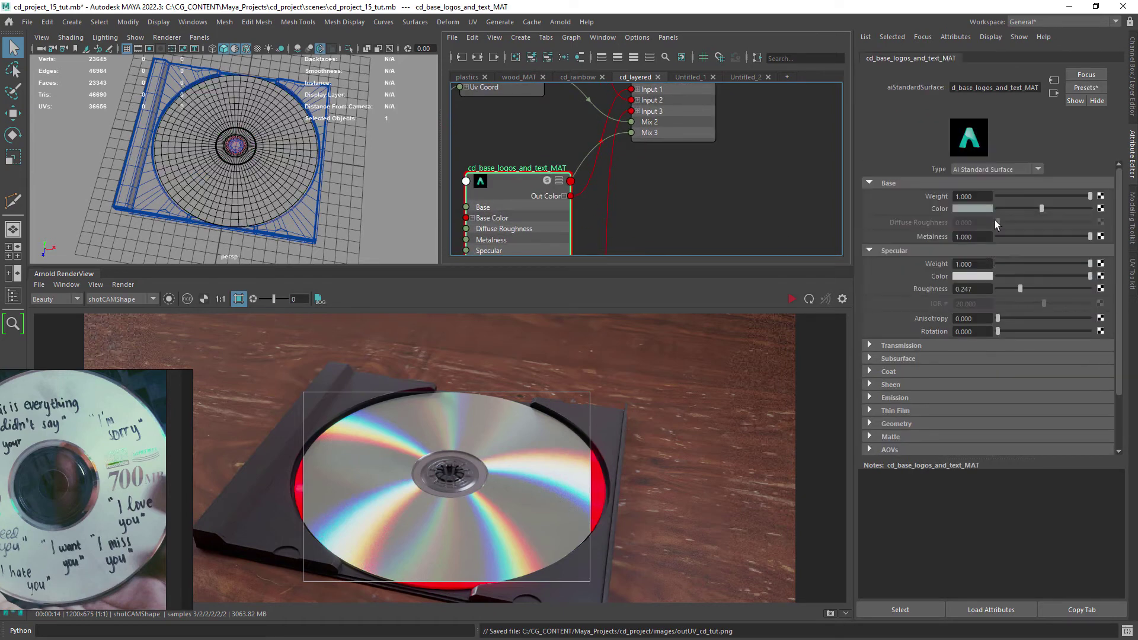
# Step: Create an aiStandardSurface material in an empty area of the Untitled_2 graph and enlarge the node editor
pyautogui.click(745, 77)
pyautogui.click(681, 224)
pyautogui.press('Tab')
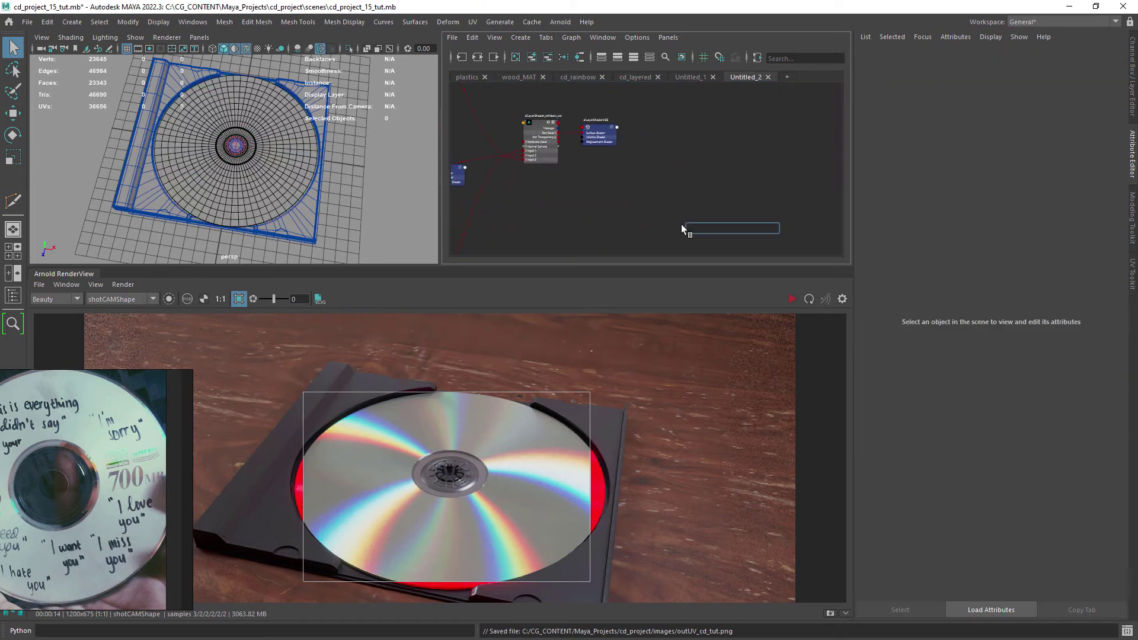
pyautogui.write('aist')
pyautogui.press('Down')
pyautogui.press('Return')
pyautogui.press('f')
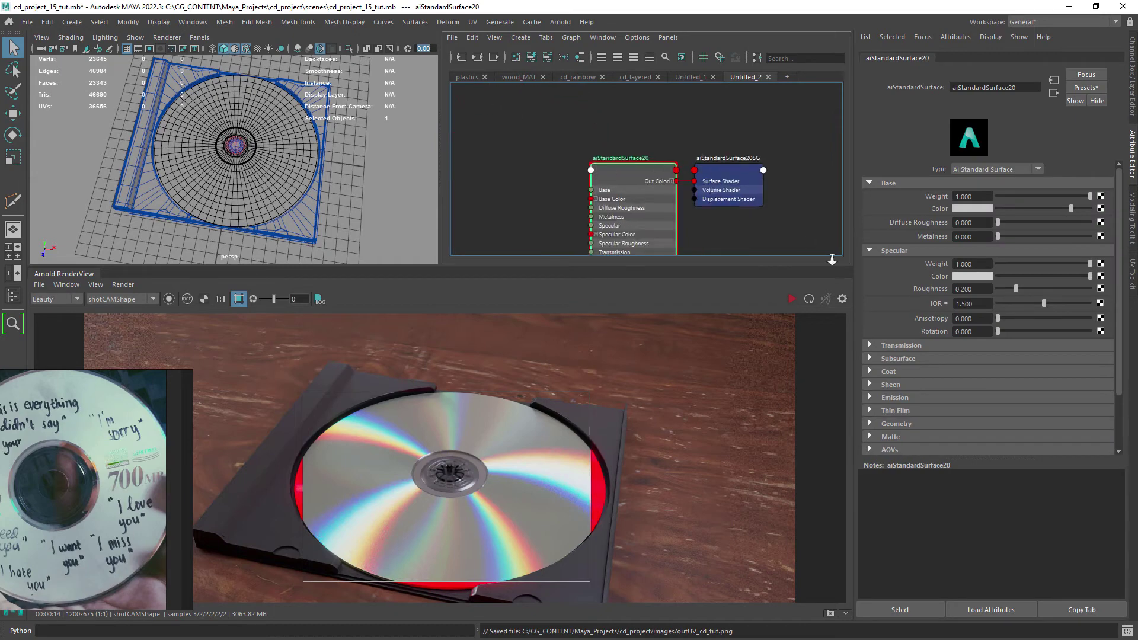
pyautogui.moveTo(648, 269); pyautogui.dragTo(648, 409)
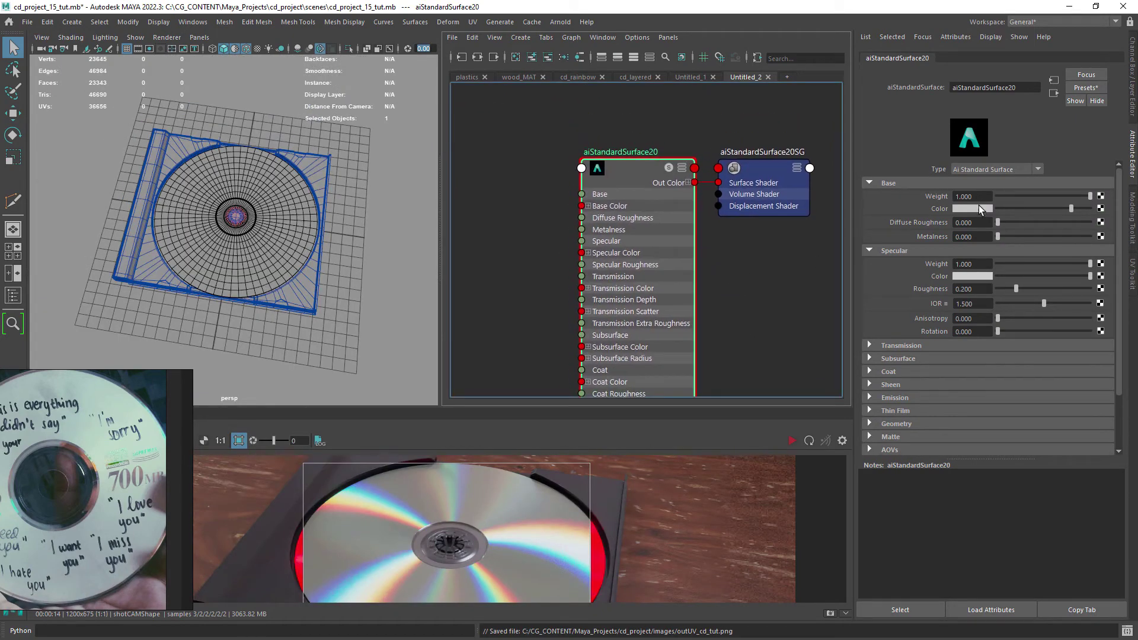
# Step: Set the new material's base color to grey-blue, its metalness to 1.000 and its specular roughness to 0.247
pyautogui.click(904, 204)
pyautogui.moveTo(1038, 236); pyautogui.dragTo(1126, 237)
pyautogui.click(970, 288)
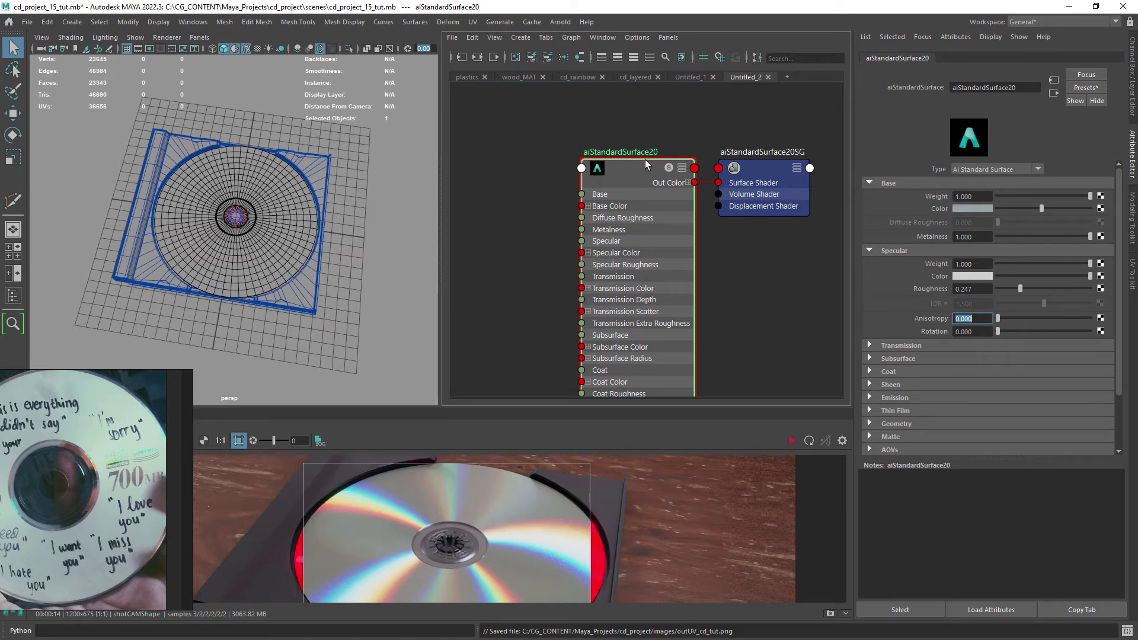
# Step: Create an aiLayerShader node in the Untitled_2 graph and name it main_layer_shader_tut
pyautogui.scroll(-6, 672, 256)
pyautogui.scroll(5, 627, 253)
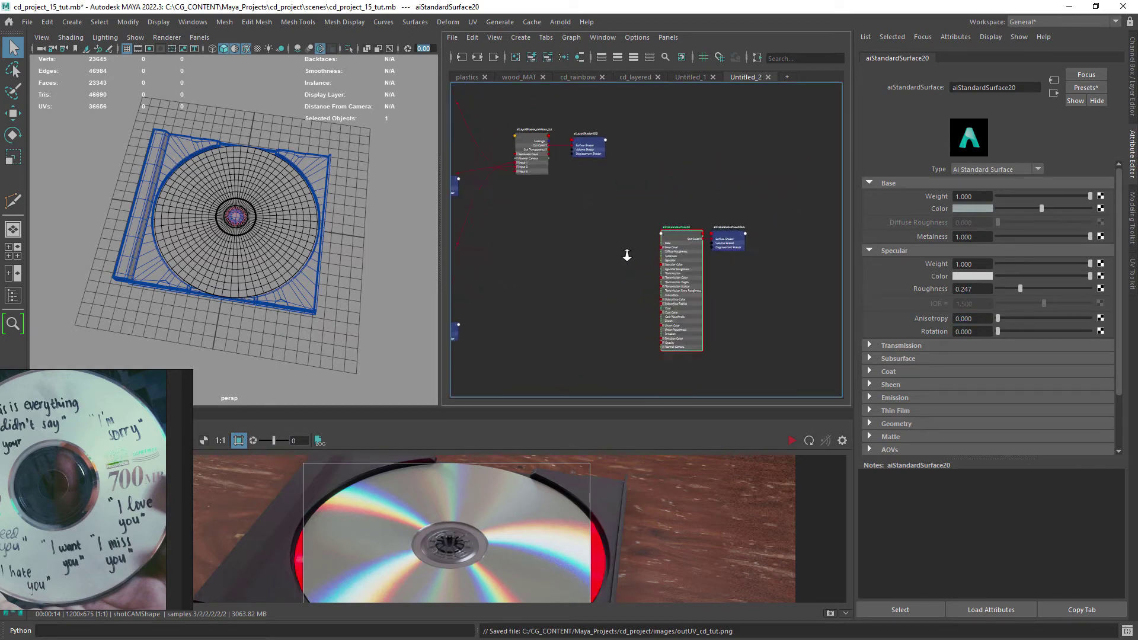
pyautogui.click(623, 244)
pyautogui.press('Tab')
pyautogui.write('aila')
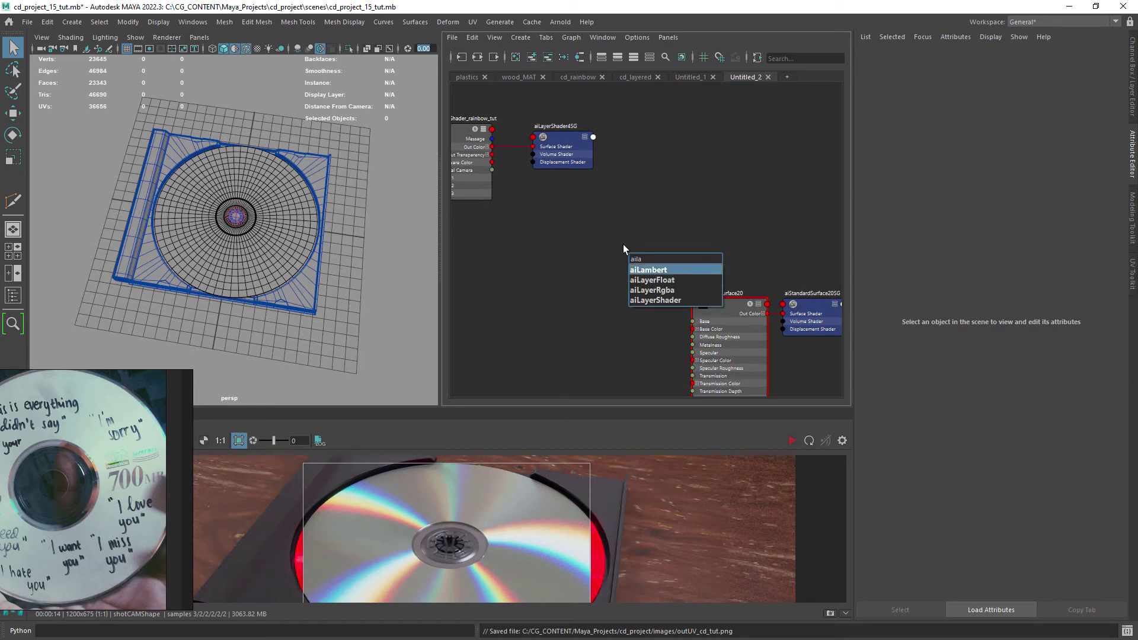
pyautogui.click(658, 300)
pyautogui.write('main_layer_shader_tut')
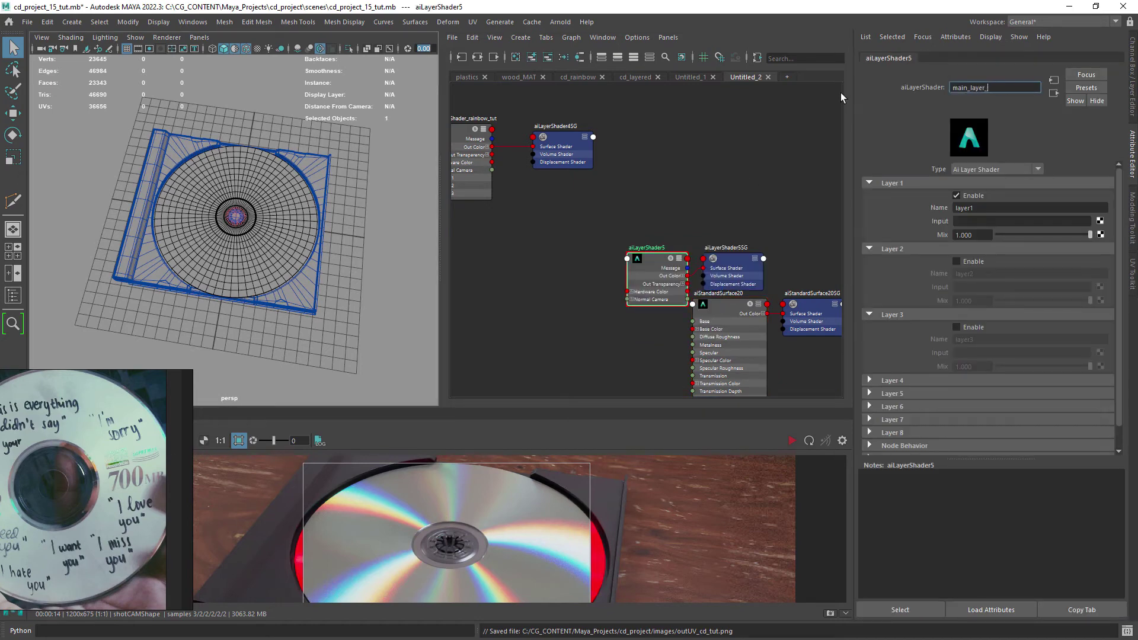
pyautogui.press('Return')
# Step: Connect aiLayerShader_rainbow_tut to layer 1 of main_layer_shader_tut, then enable layer 2 and connect aiStandardSurface20 to it
pyautogui.scroll(1, 677, 195)
pyautogui.moveTo(647, 254); pyautogui.dragTo(657, 185)
pyautogui.moveTo(717, 255); pyautogui.dragTo(746, 200)
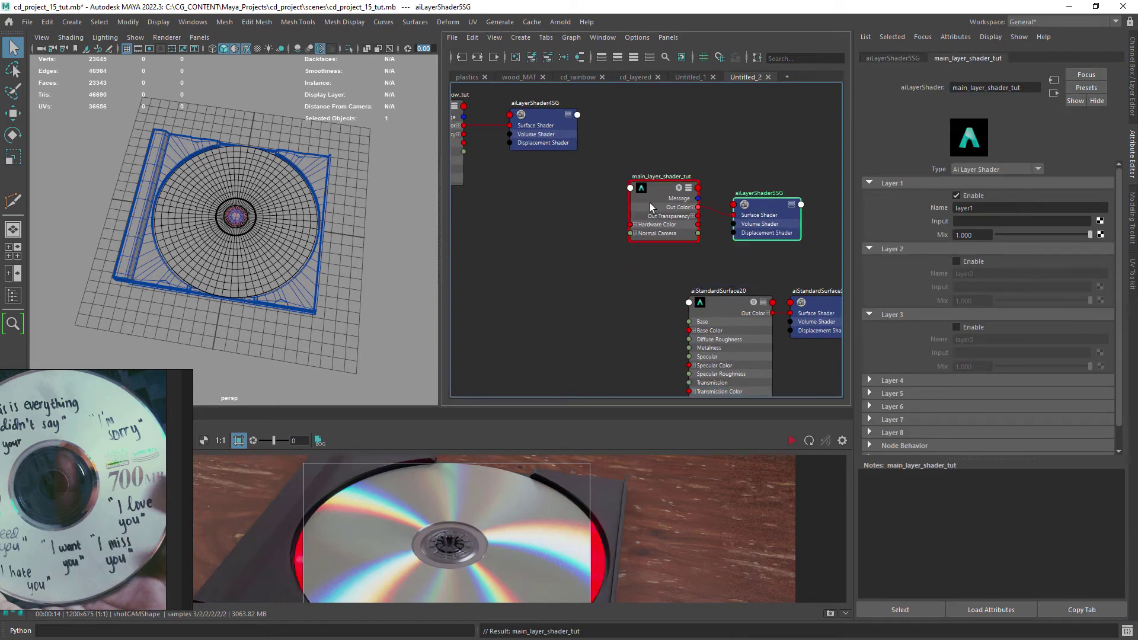
pyautogui.moveTo(649, 203); pyautogui.dragTo(663, 186)
pyautogui.scroll(-3, 628, 252)
pyautogui.scroll(2, 611, 228)
pyautogui.keyDown('alt'); pyautogui.moveTo(605, 226); pyautogui.dragTo(640, 245, button='middle'); pyautogui.keyUp('alt')
pyautogui.scroll(1, 640, 246)
pyautogui.scroll(-2, 642, 246)
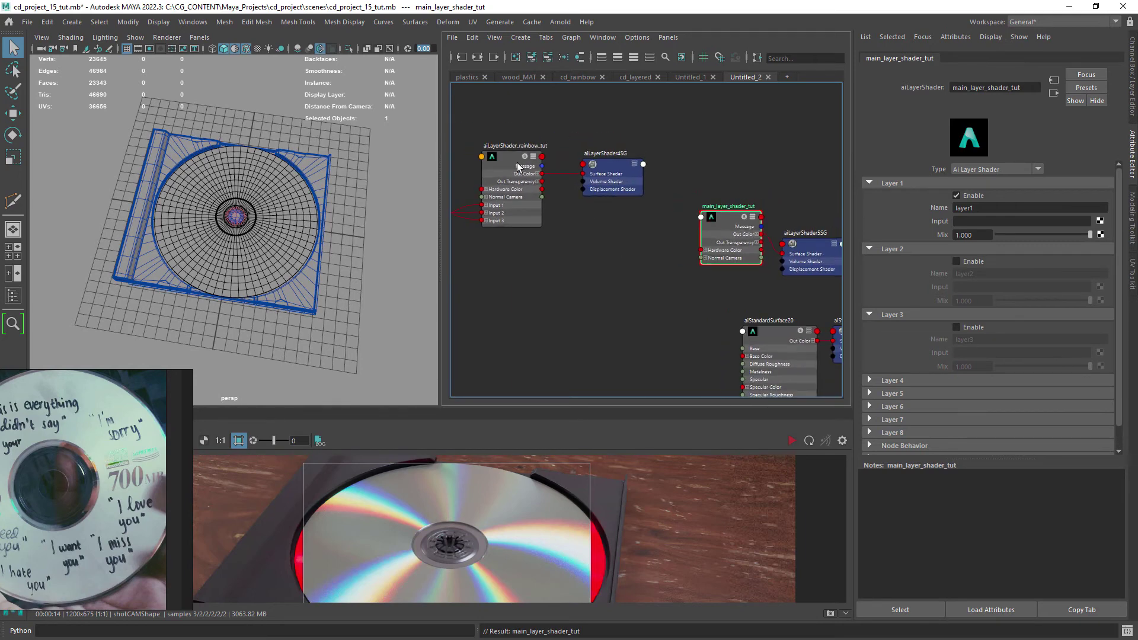
pyautogui.moveTo(498, 169); pyautogui.dragTo(995, 221, button='middle')
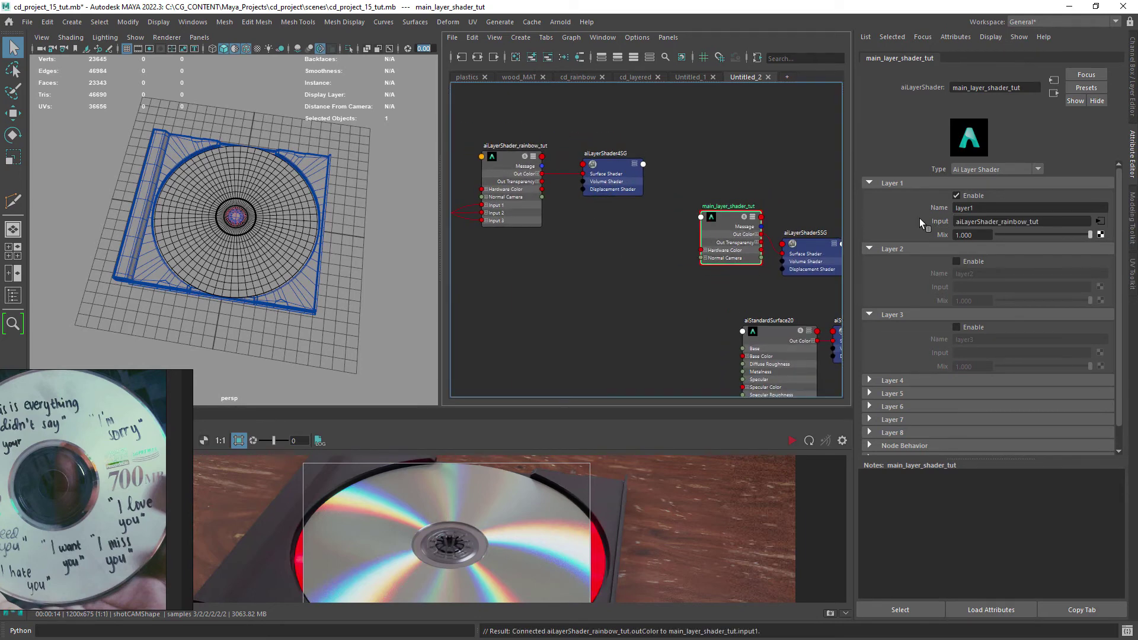
pyautogui.click(969, 260)
pyautogui.moveTo(773, 336); pyautogui.dragTo(922, 293, button='middle')
# Step: Rename the aiStandardSurface20 material as cd_middle_tut
pyautogui.moveTo(992, 88); pyautogui.dragTo(889, 102)
pyautogui.write('cd_m')
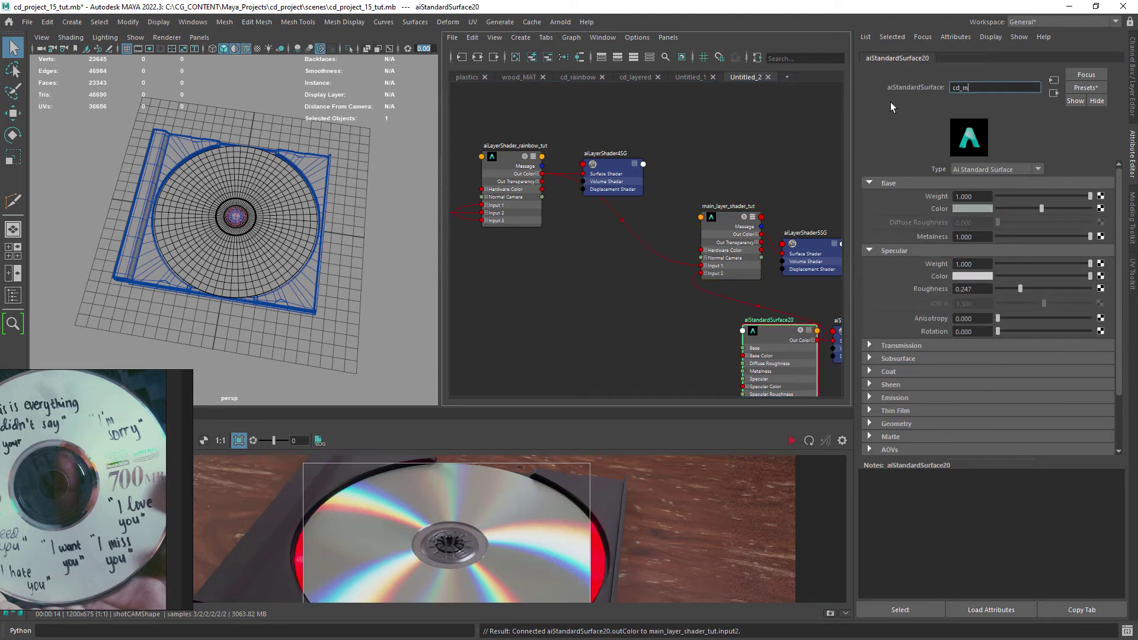
pyautogui.write('iddle_tut')
pyautogui.press('Return')
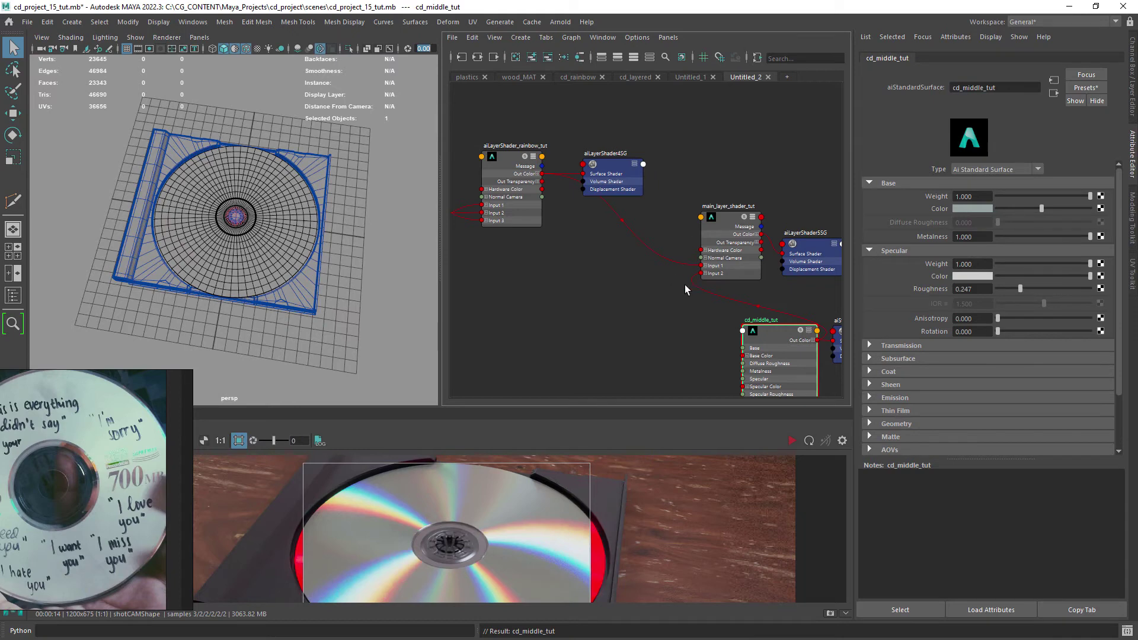
# Step: Examine which materials feed layers 1 and 2 of aiLayerShader3 in the cd_layered graph
pyautogui.scroll(-1, 699, 243)
pyautogui.moveTo(720, 228); pyautogui.dragTo(737, 228)
pyautogui.scroll(2, 746, 243)
pyautogui.keyDown('alt'); pyautogui.moveTo(790, 276); pyautogui.dragTo(667, 265, button='middle'); pyautogui.keyUp('alt')
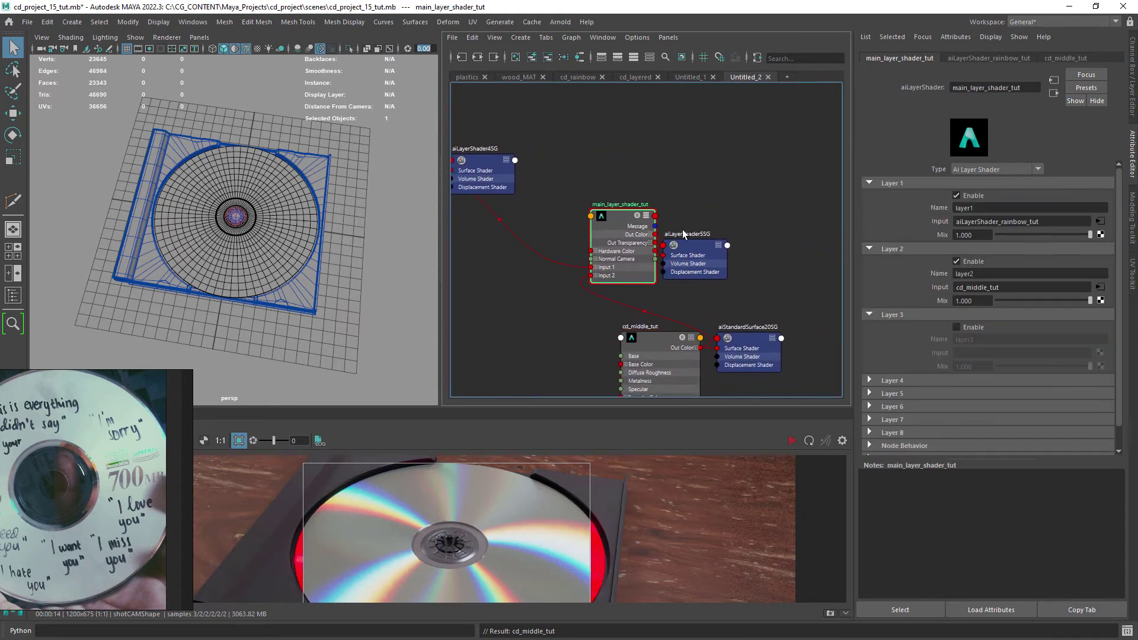
pyautogui.click(634, 77)
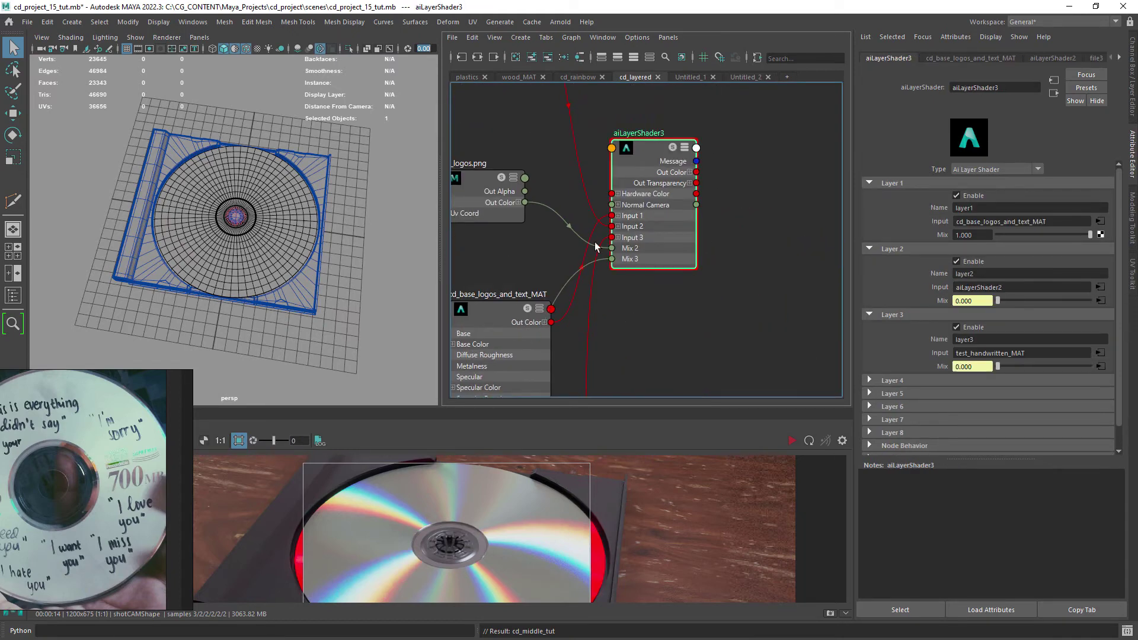
pyautogui.moveTo(1012, 287); pyautogui.dragTo(953, 286)
pyautogui.moveTo(1051, 221); pyautogui.dragTo(985, 219)
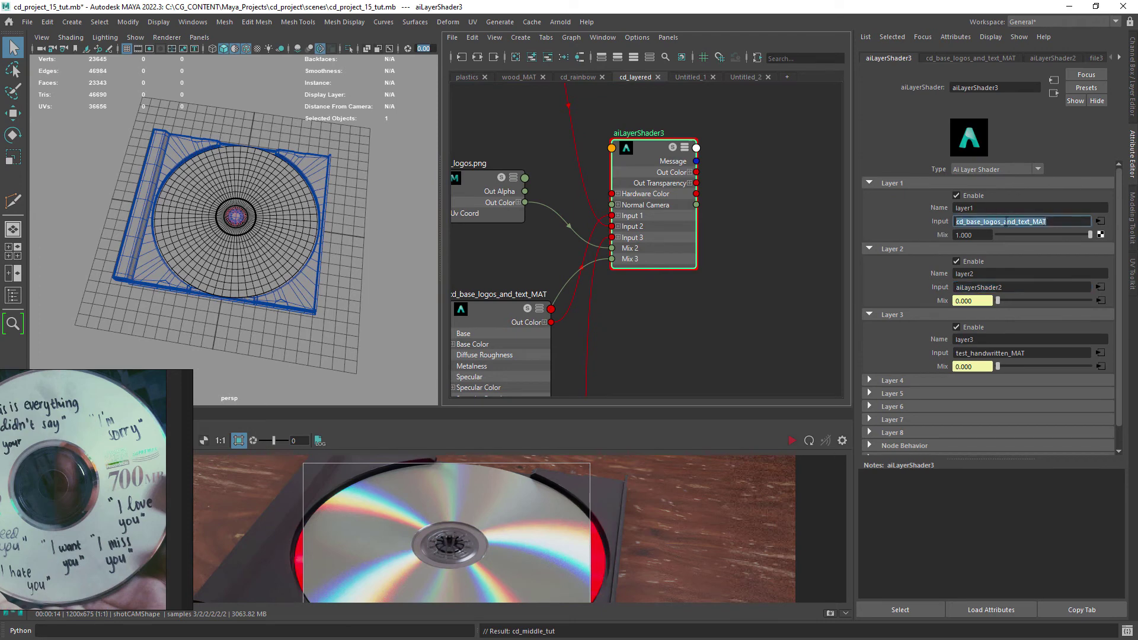
pyautogui.moveTo(994, 287); pyautogui.dragTo(941, 294)
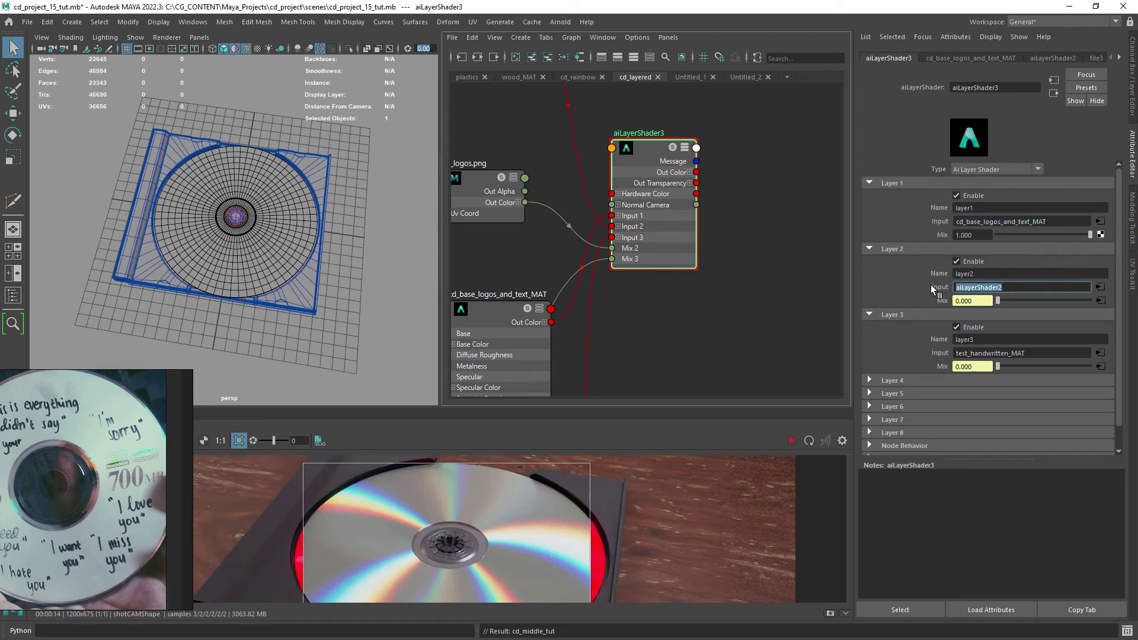
# Step: Break the input connections of layers 1 and 2 on main_layer_shader_tut in the Untitled_2 graph
pyautogui.click(740, 77)
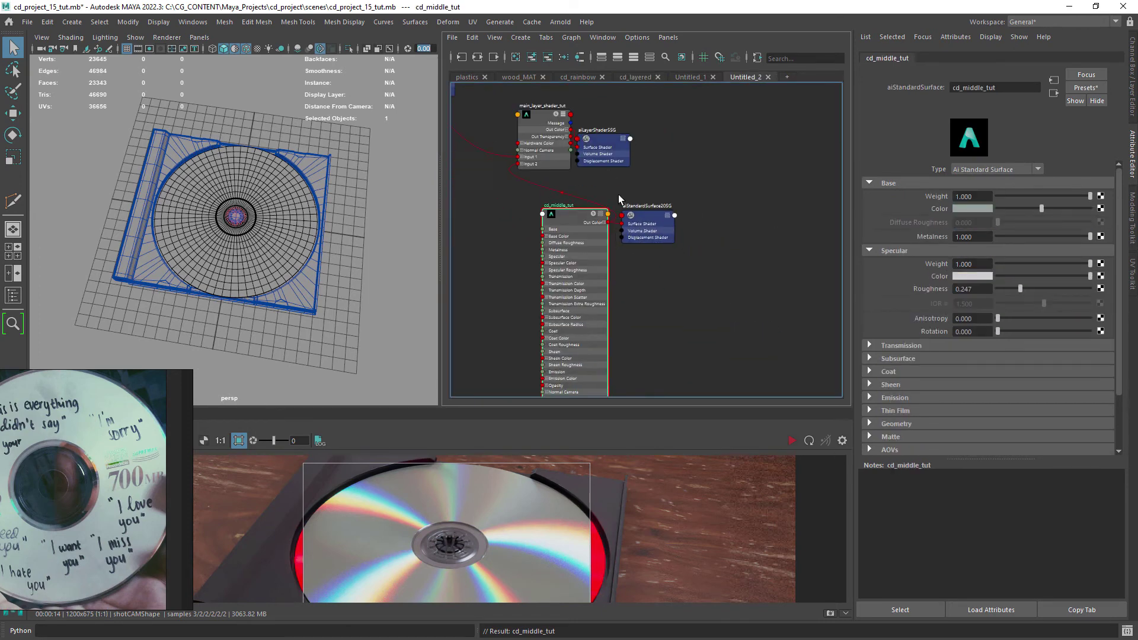
pyautogui.rightClick(947, 223)
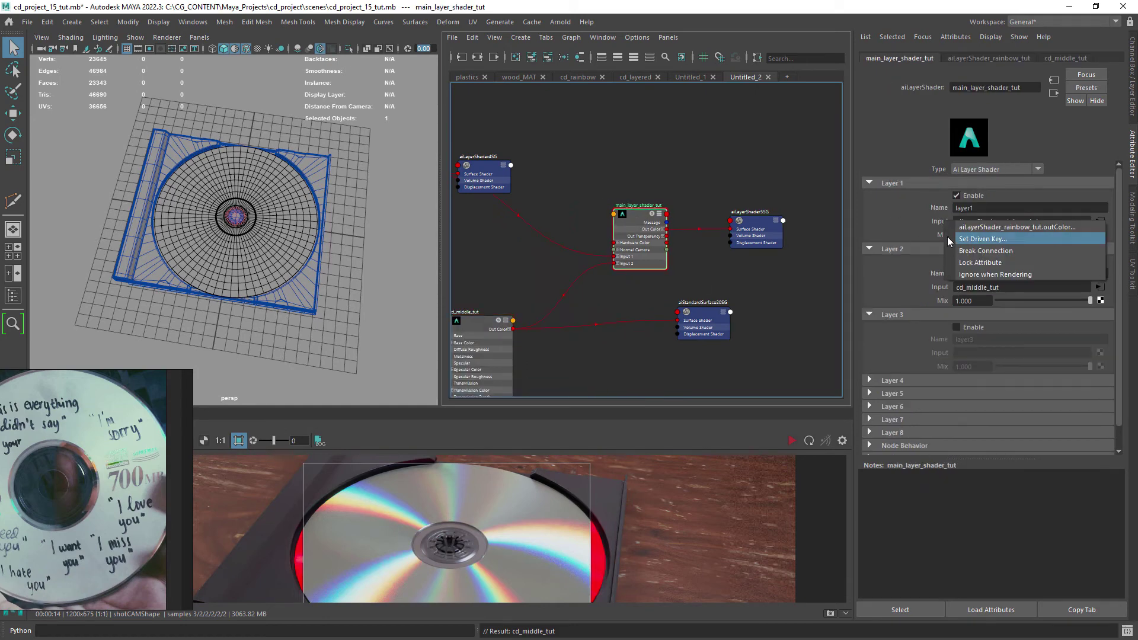
pyautogui.click(980, 250)
pyautogui.rightClick(946, 288)
pyautogui.click(952, 316)
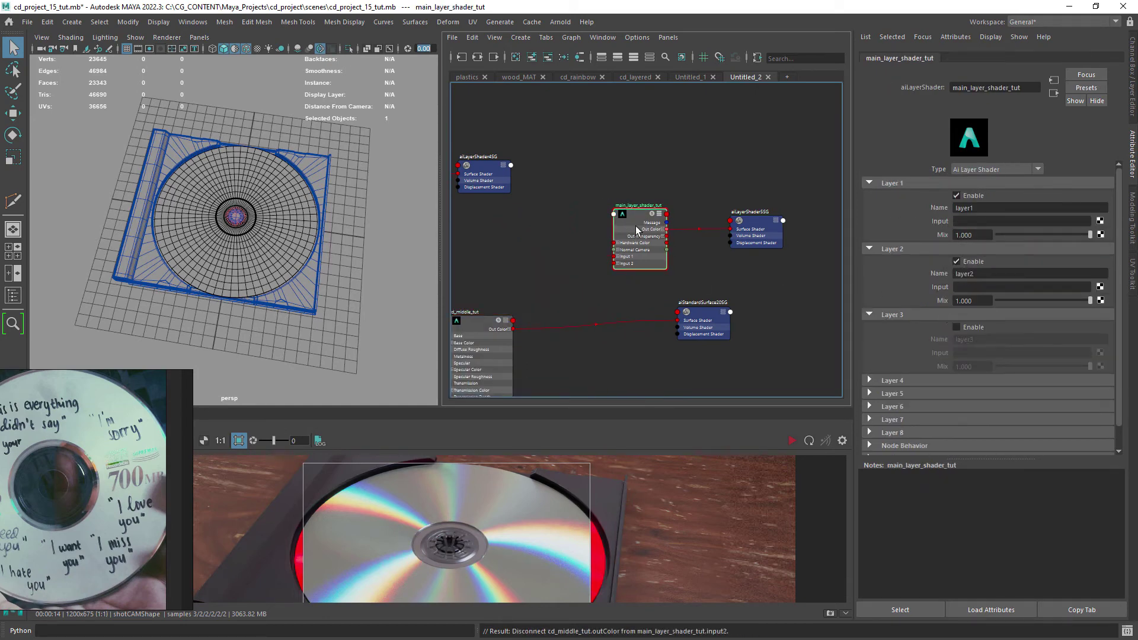
# Step: Connect cd_middle_tut to layer 1 and aiLayerShader_rainbow_tut to layer 2 of main_layer_shader_tut, and collapse the Layer 3 settings
pyautogui.moveTo(471, 324); pyautogui.dragTo(945, 220, button='middle')
pyautogui.keyDown('alt'); pyautogui.moveTo(531, 285); pyautogui.dragTo(665, 287, button='middle'); pyautogui.keyUp('alt')
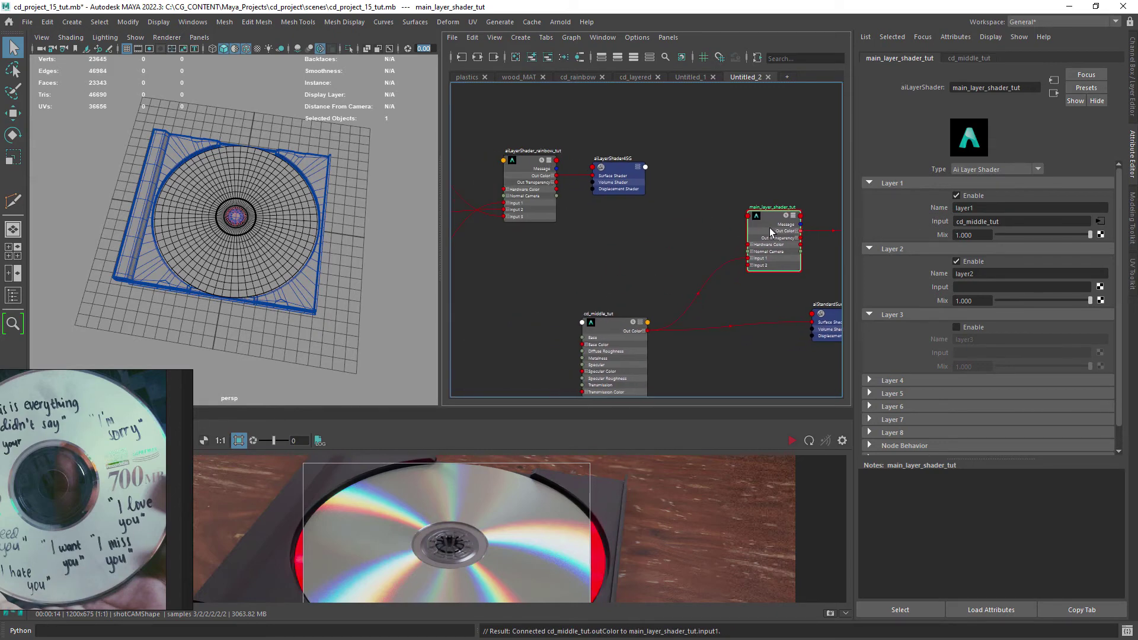
pyautogui.moveTo(551, 178); pyautogui.dragTo(942, 288, button='middle')
pyautogui.keyDown('alt'); pyautogui.moveTo(728, 265); pyautogui.dragTo(680, 282, button='middle'); pyautogui.keyUp('alt')
pyautogui.scroll(2, 724, 271)
pyautogui.click(967, 327)
pyautogui.click(968, 328)
pyautogui.click(942, 315)
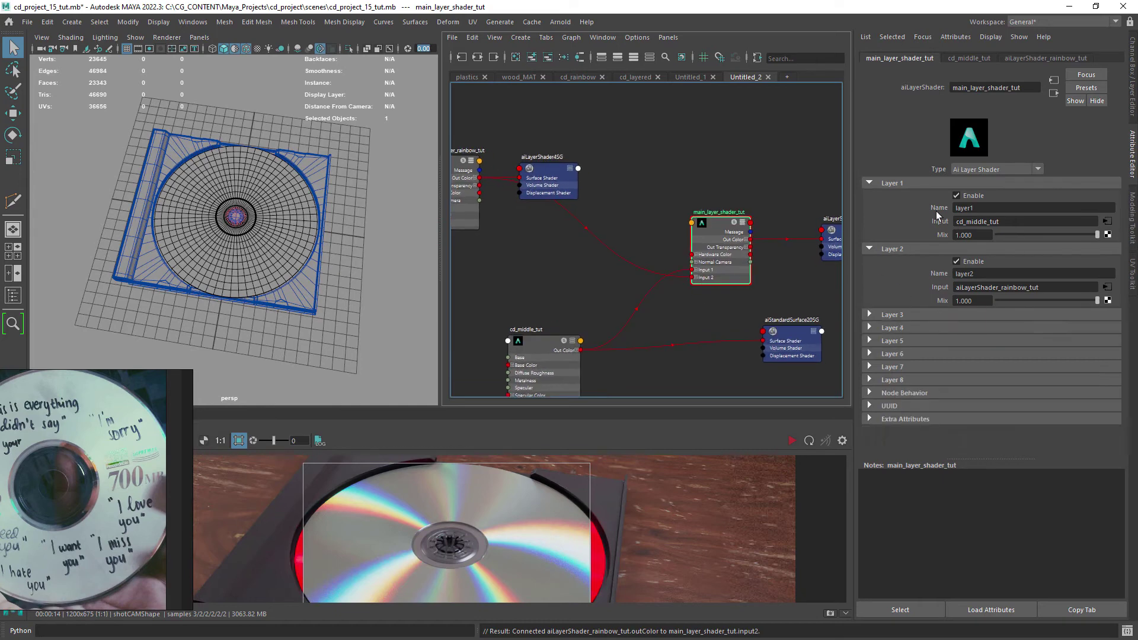
# Step: Assign main_layer_shader_tut to cd_out and check the Arnold render with layer 2 switched off and back on
pyautogui.click(957, 262)
pyautogui.scroll(-3, 759, 277)
pyautogui.click(792, 440)
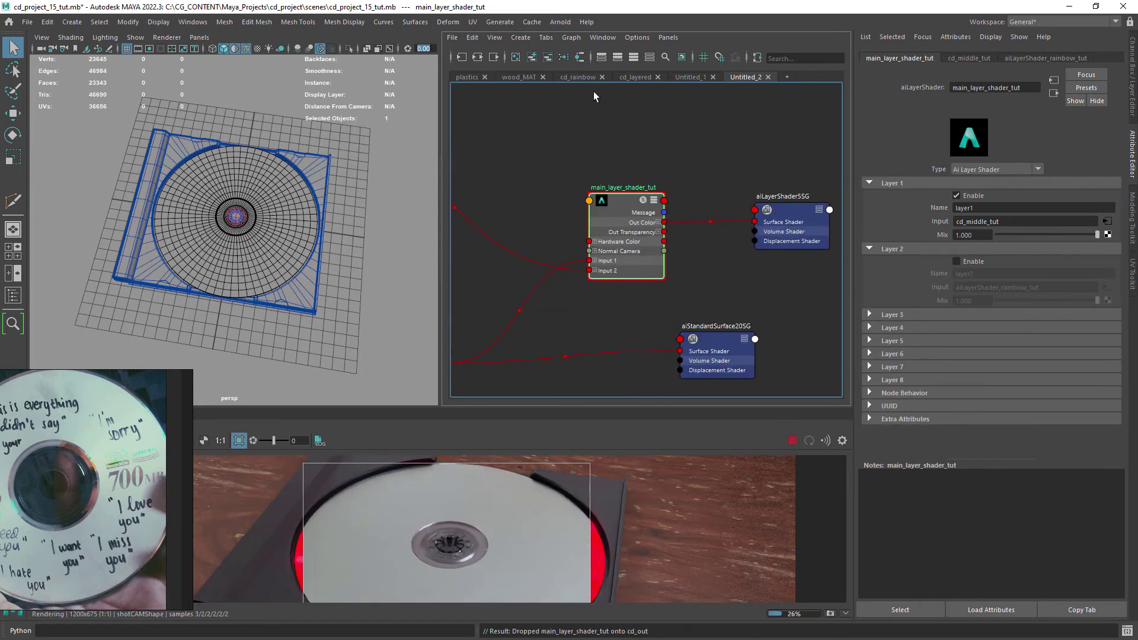
pyautogui.click(634, 77)
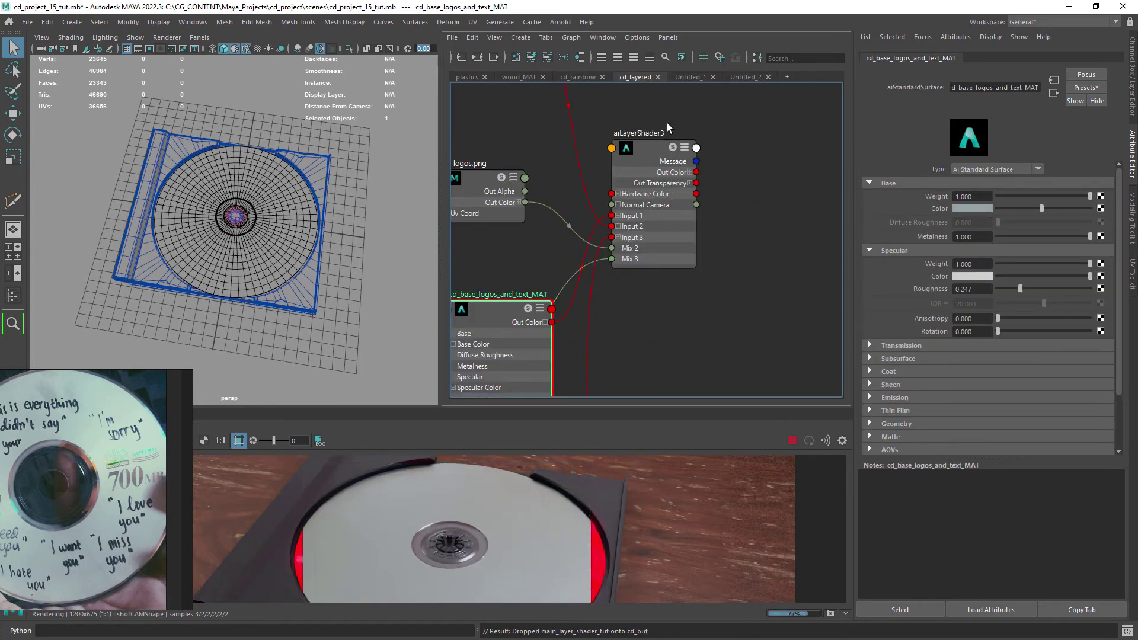
pyautogui.click(745, 77)
pyautogui.click(956, 262)
pyautogui.click(791, 440)
# Step: Create a file texture node and arrange it with its place2dTexture node between the rainbow and cd_middle_tut nodes
pyautogui.scroll(-5, 776, 232)
pyautogui.scroll(5, 706, 237)
pyautogui.click(564, 268)
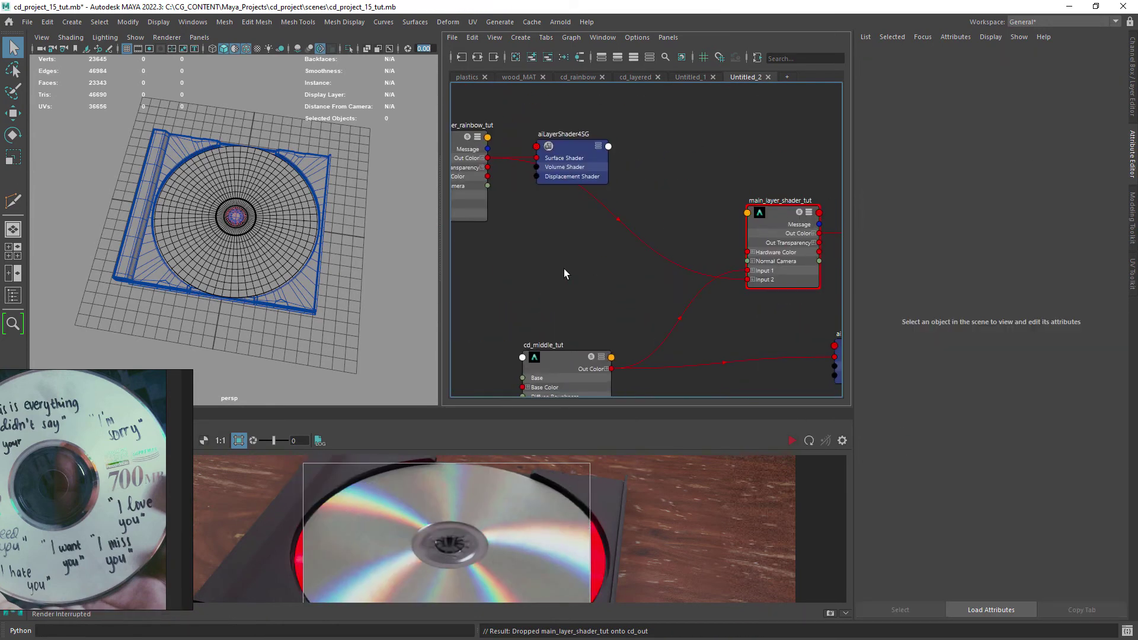
pyautogui.press('Tab')
pyautogui.write('file')
pyautogui.press('Down')
pyautogui.press('Down')
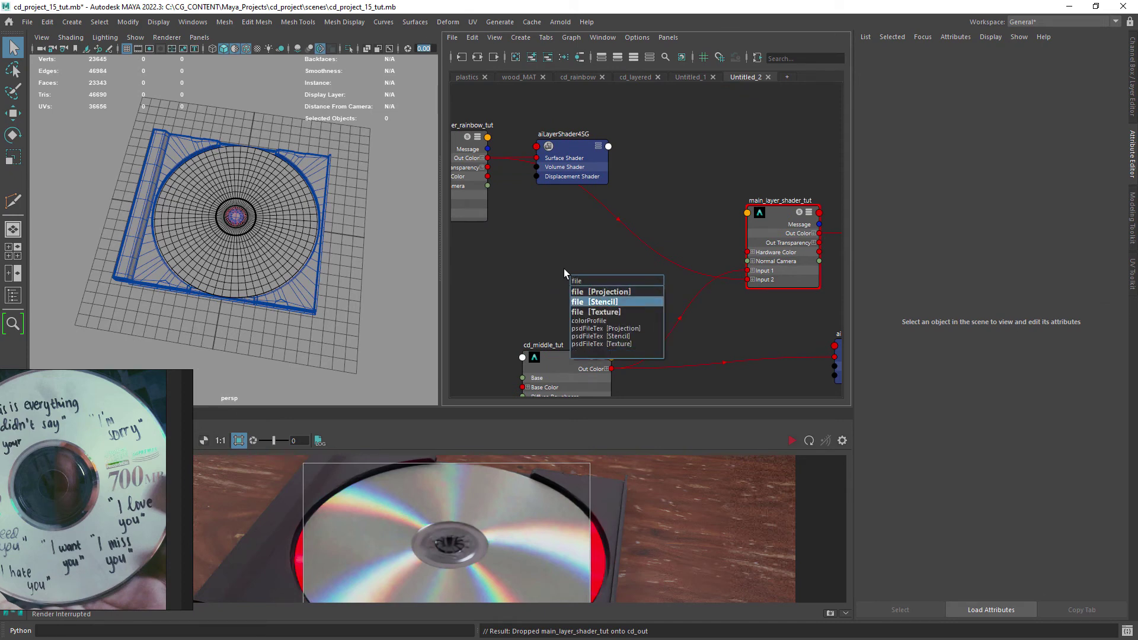
pyautogui.press('Return')
pyautogui.moveTo(603, 292); pyautogui.dragTo(485, 303)
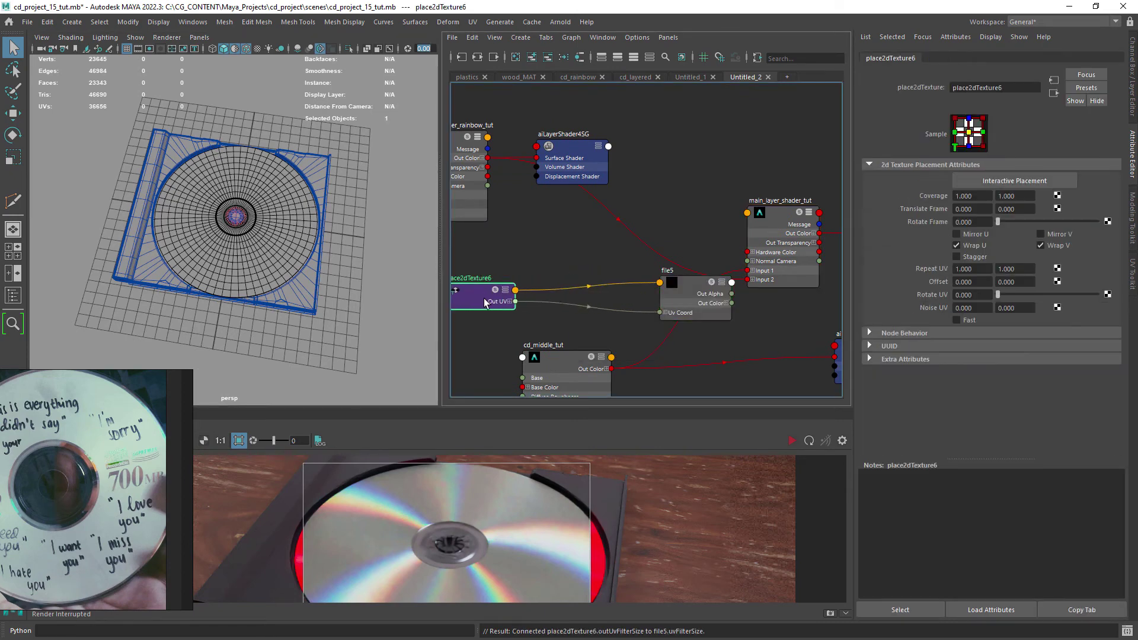
pyautogui.moveTo(675, 293); pyautogui.dragTo(582, 279)
# Step: Turn off the file texture's filtering, load cd_logos_tut.png from sourceimages and preview the image
pyautogui.click(987, 179)
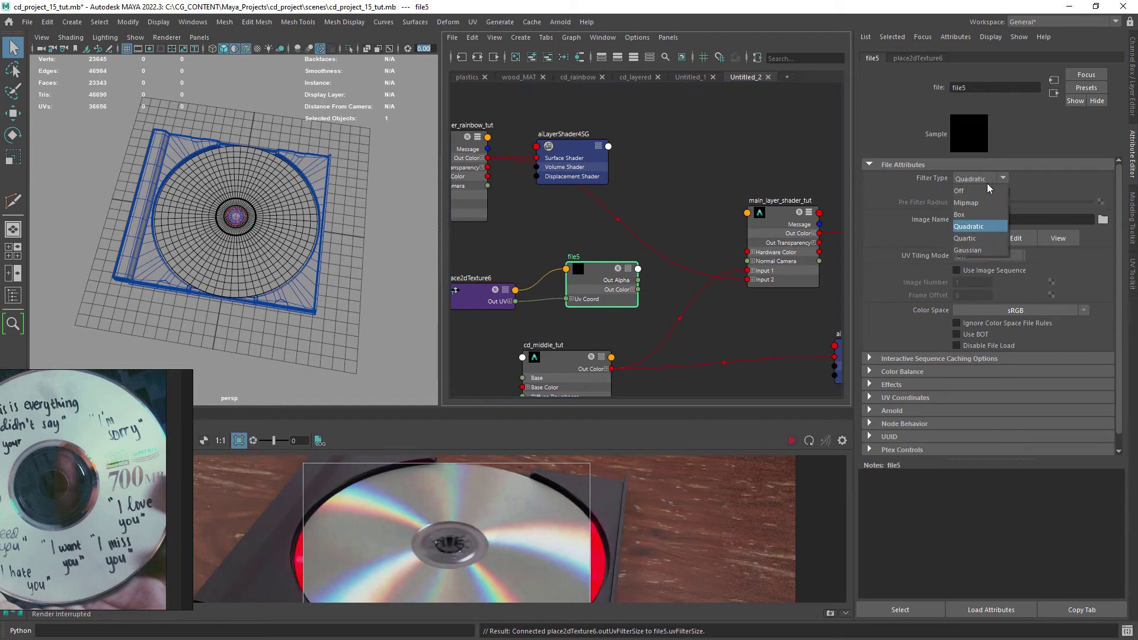
pyautogui.click(987, 188)
pyautogui.click(1100, 222)
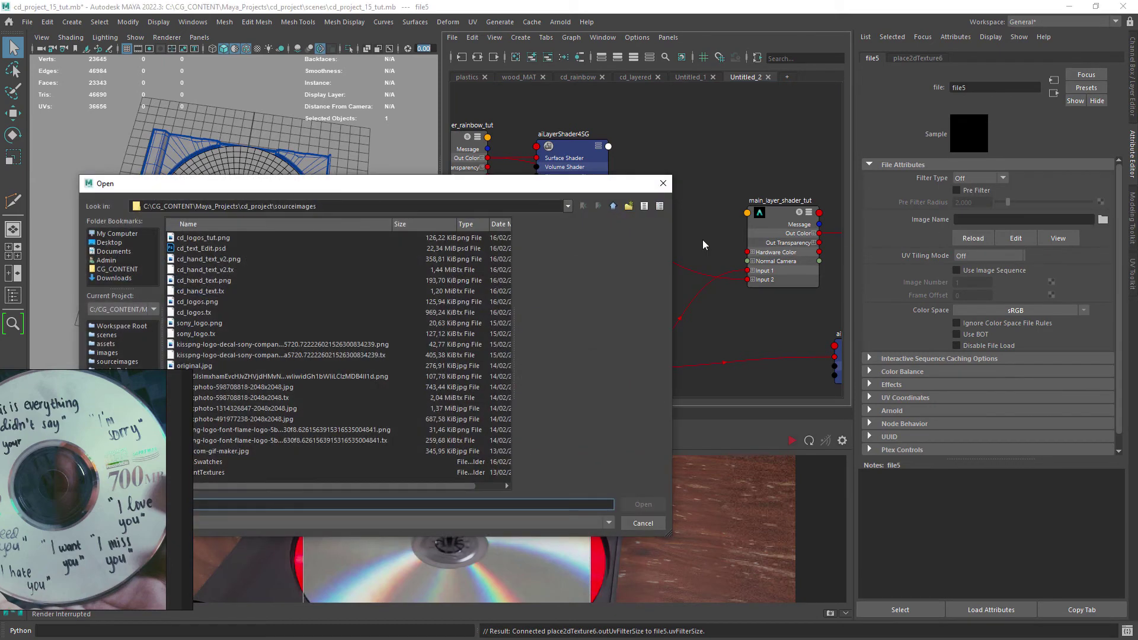
pyautogui.doubleClick(243, 238)
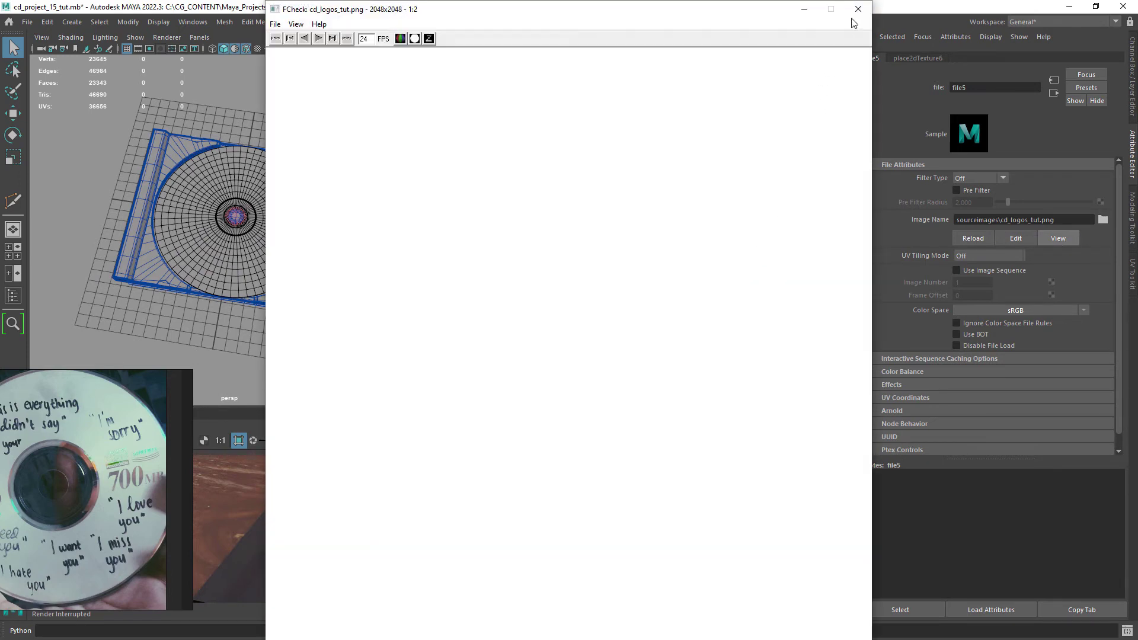
pyautogui.click(857, 9)
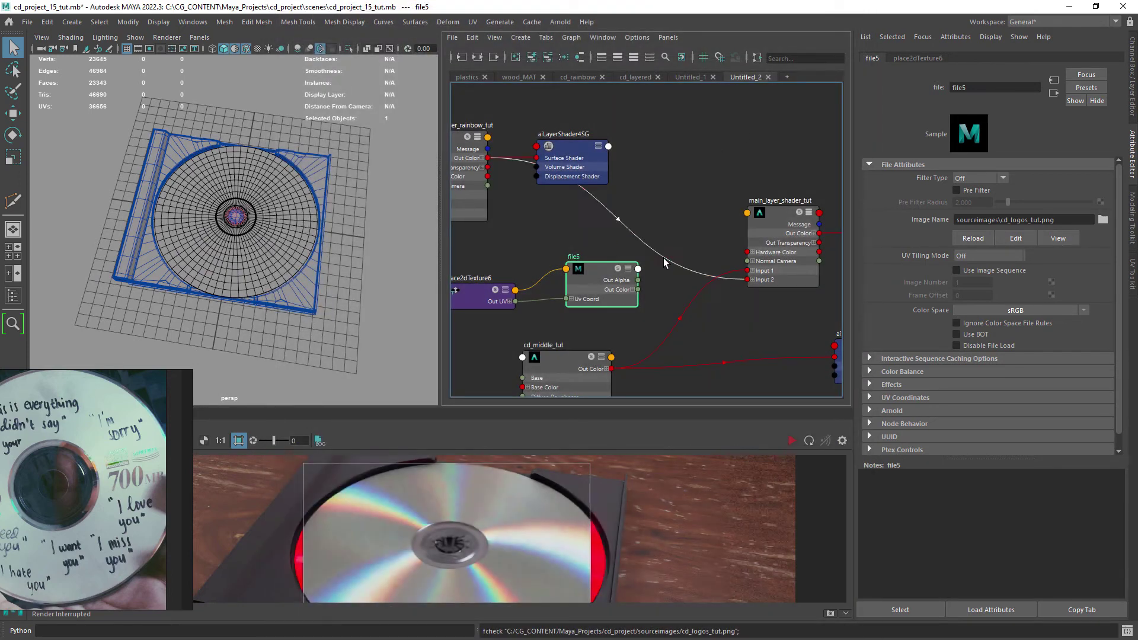
# Step: Connect file5's Out Color R to Mix 2 of main_layer_shader_tut and render the CD in an enlarged Arnold RenderView
pyautogui.scroll(2, 689, 282)
pyautogui.click(602, 291)
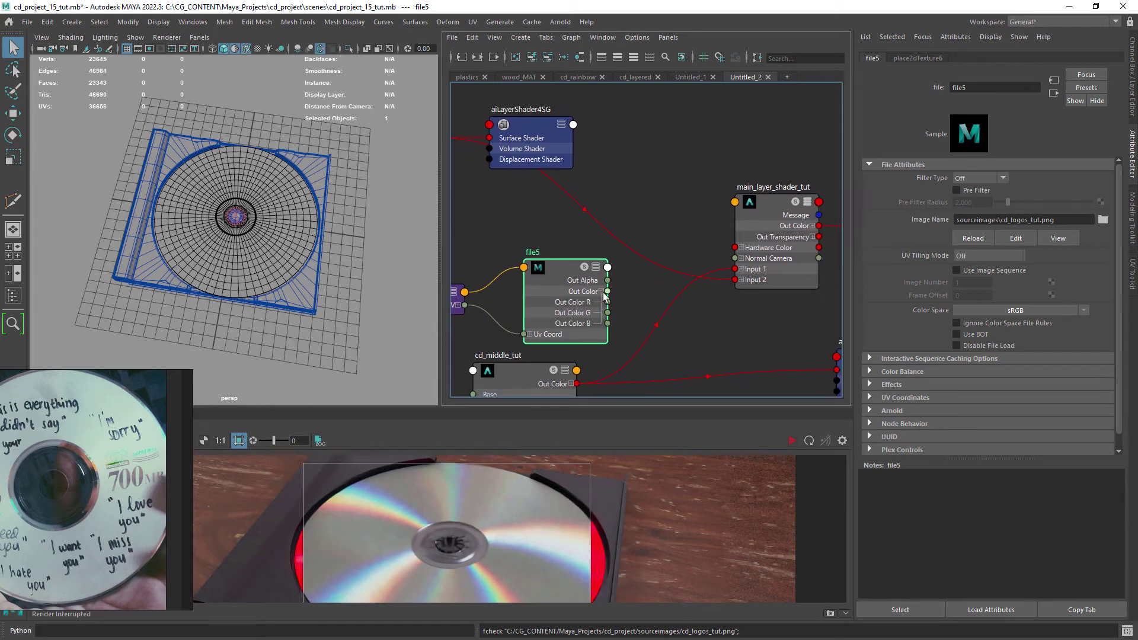
pyautogui.moveTo(731, 206); pyautogui.dragTo(735, 205)
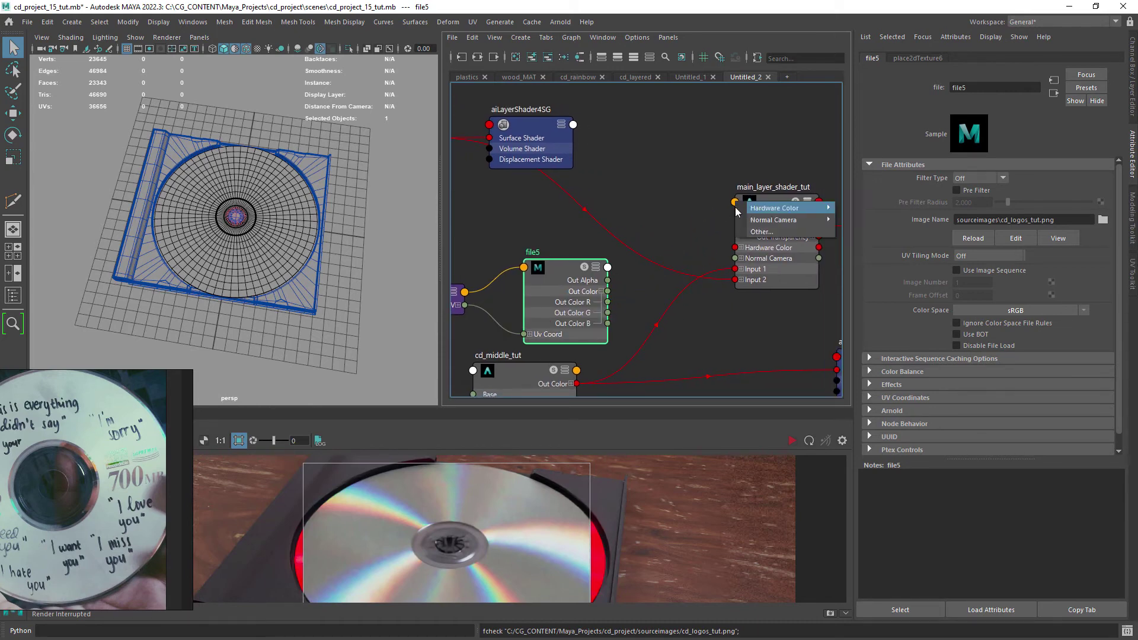
pyautogui.click(754, 233)
pyautogui.moveTo(676, 290); pyautogui.dragTo(659, 379)
pyautogui.click(435, 423)
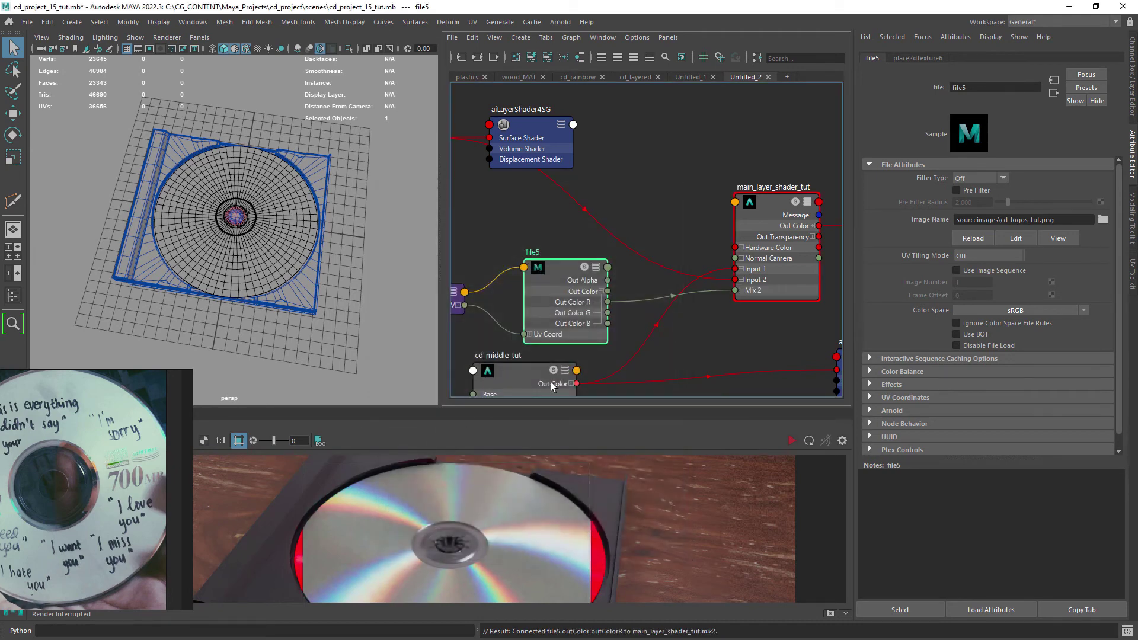
pyautogui.click(790, 442)
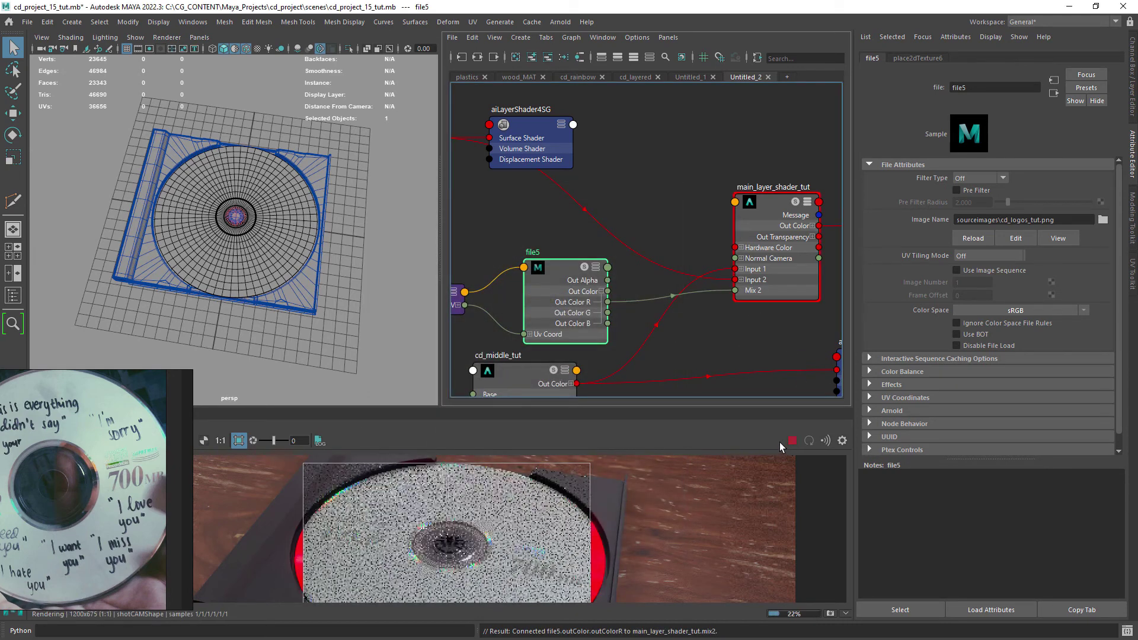
pyautogui.moveTo(580, 408); pyautogui.dragTo(591, 251)
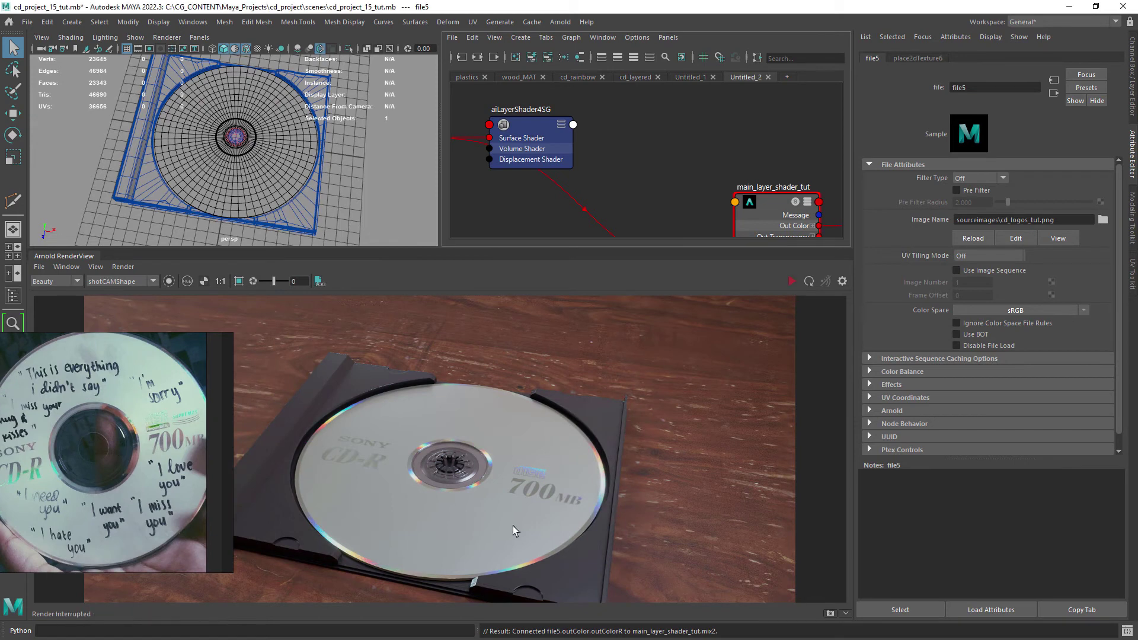
# Step: Switch to Photoshop and, in cd_text_Edit.psd, hide the logos group and show text_grp
pyautogui.hotkey('alt', 'Tab')
pyautogui.click(950, 580)
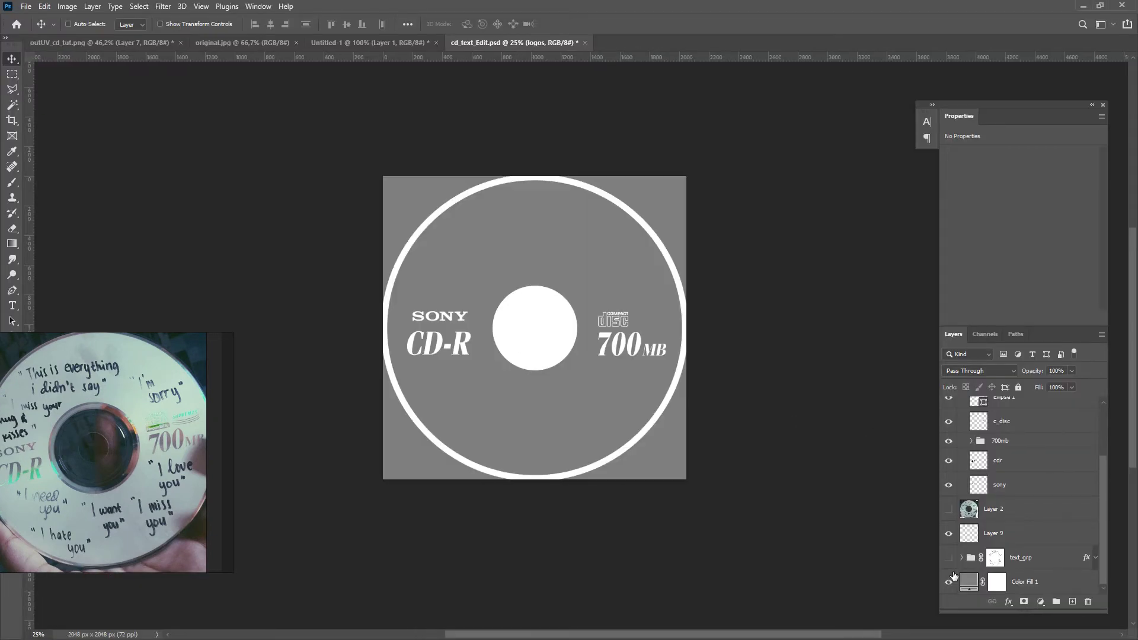
pyautogui.scroll(4, 1030, 446)
pyautogui.click(961, 429)
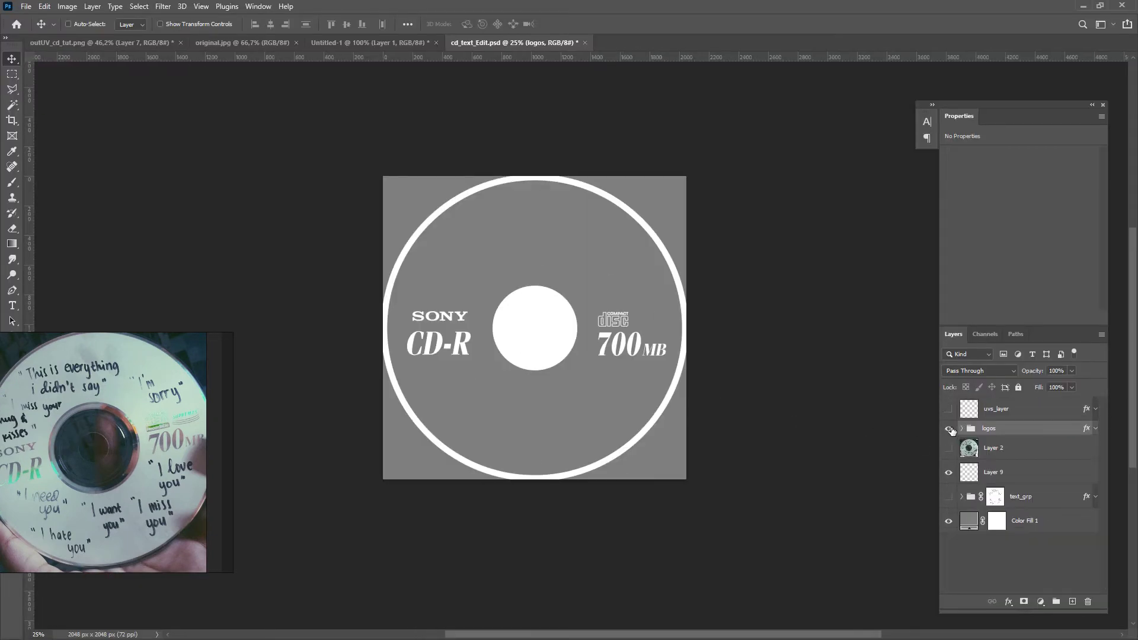
pyautogui.click(950, 430)
pyautogui.click(950, 496)
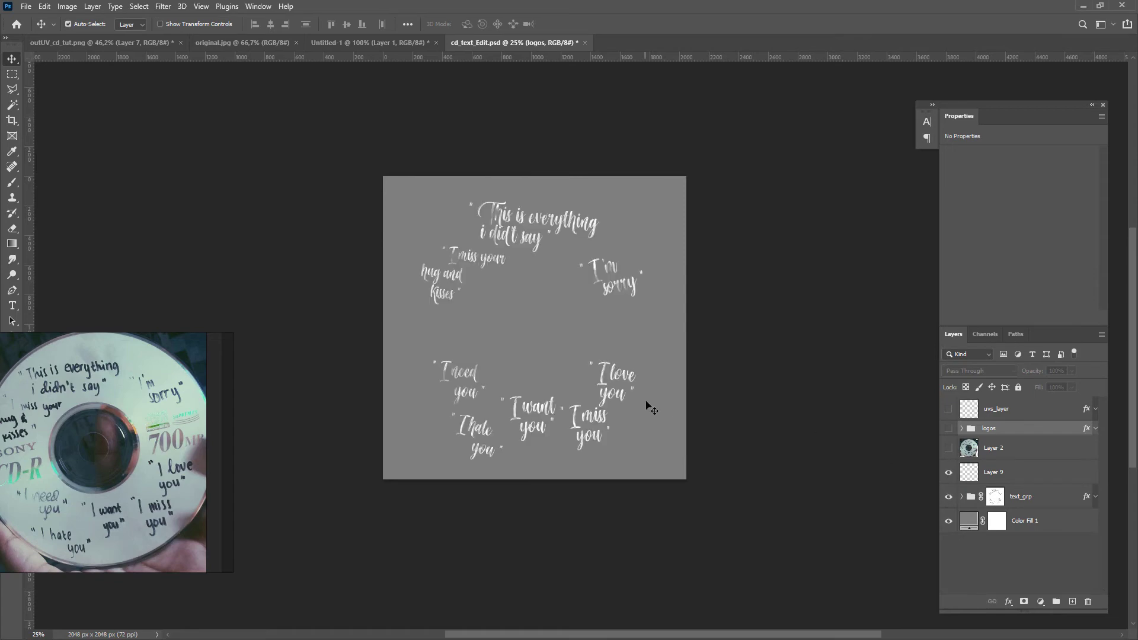
# Step: Examine the brushed script lettering of text_grp up close against the handwriting in the CD reference photo
pyautogui.hotkey('ctrl', '1')
pyautogui.moveTo(324, 256); pyautogui.dragTo(591, 398)
pyautogui.moveTo(355, 101); pyautogui.dragTo(338, 548)
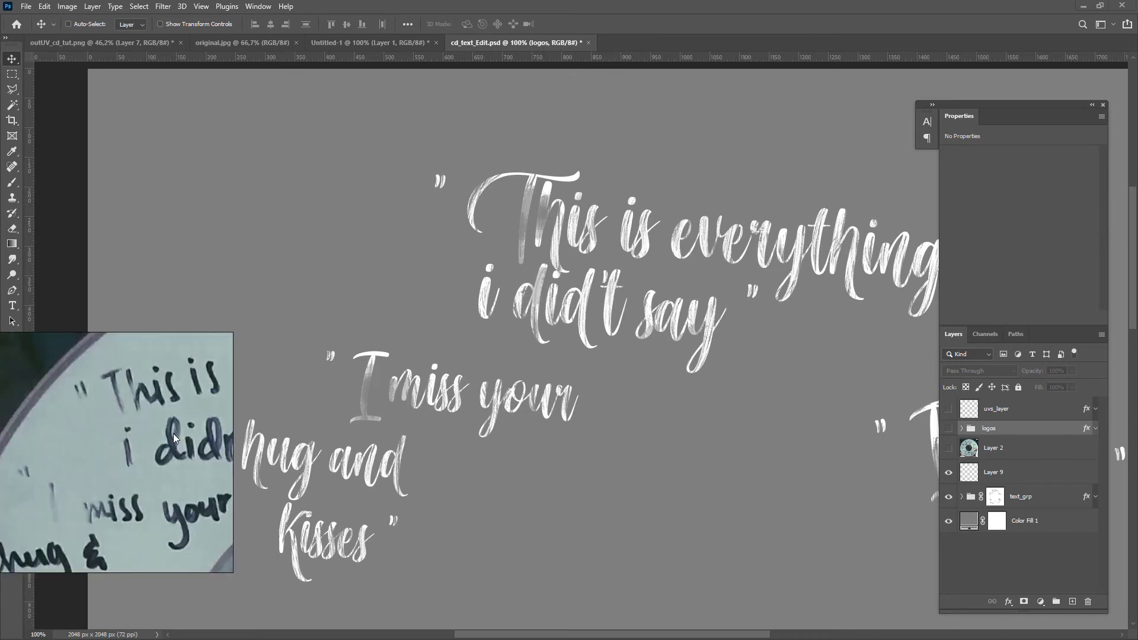
pyautogui.moveTo(590, 414); pyautogui.dragTo(487, 361)
pyautogui.hotkey('ctrl', '-')
pyautogui.hotkey('ctrl', '-')
pyautogui.hotkey('ctrl', '-')
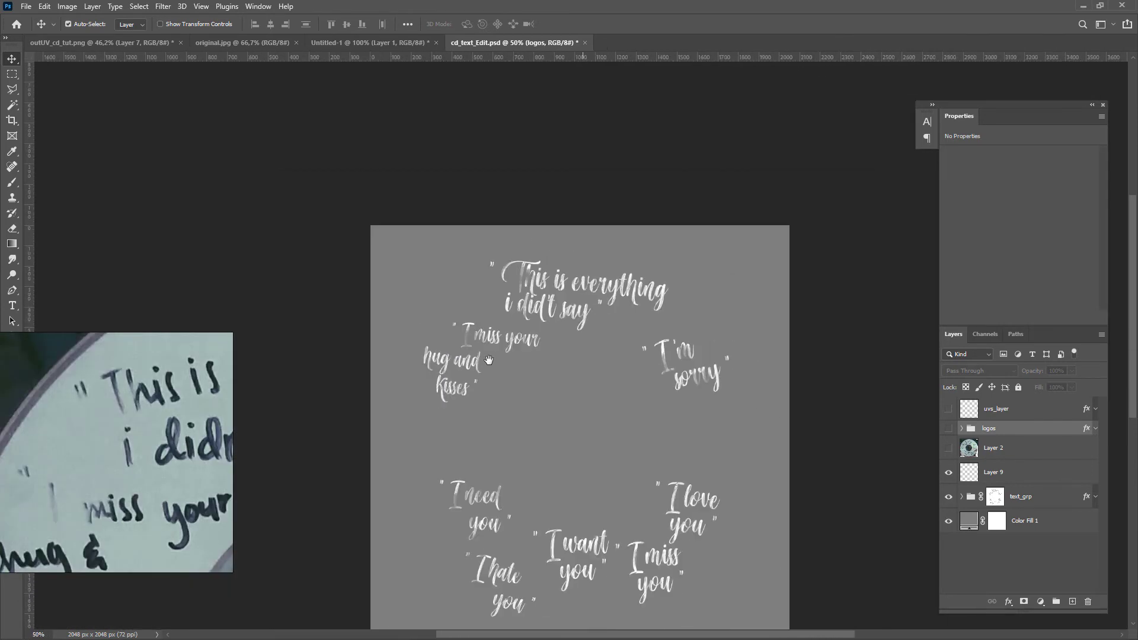
pyautogui.moveTo(565, 357); pyautogui.dragTo(563, 342)
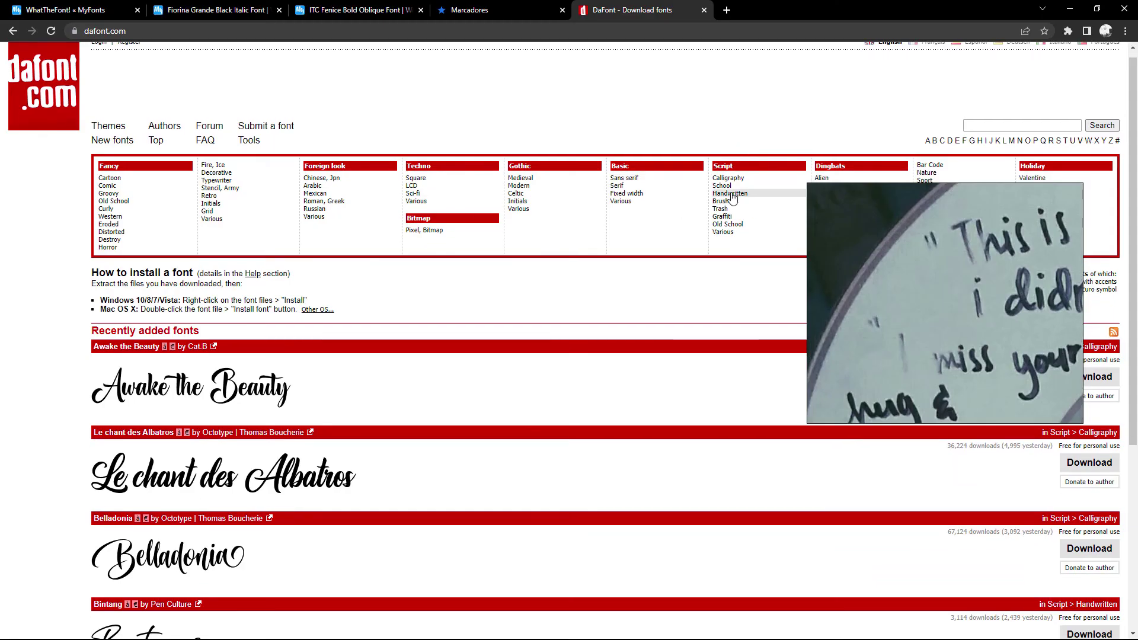
# Step: In the browser, open the Belladonia font from dafont's Calligraphy category and preview it with the text "I want you"
pyautogui.click(730, 186)
pyautogui.scroll(-1, 545, 355)
pyautogui.scroll(-3, 562, 333)
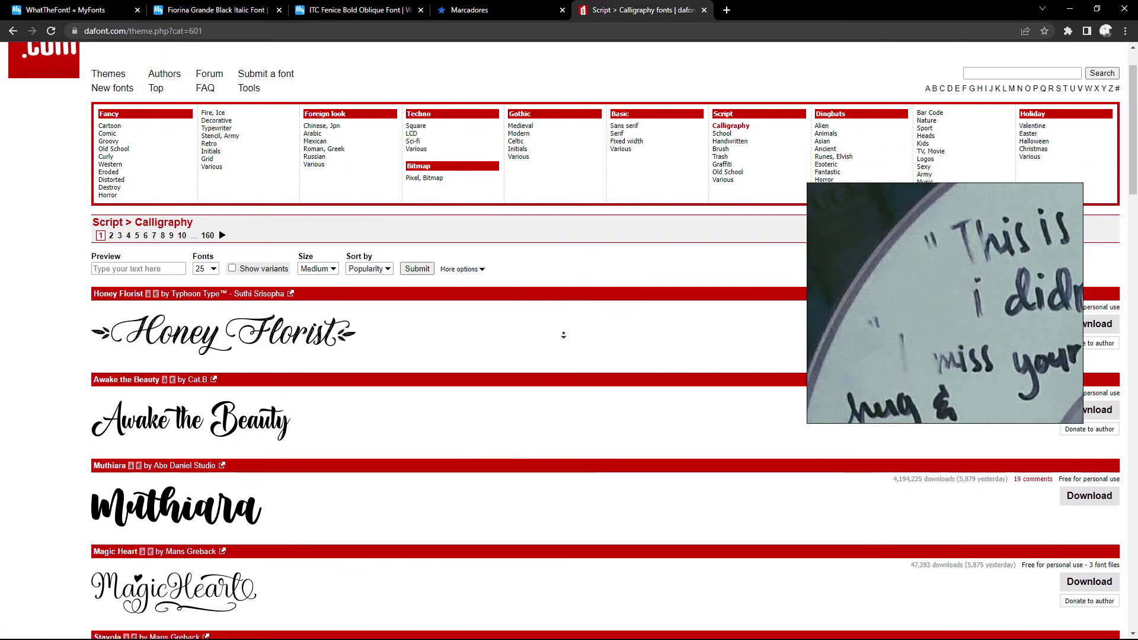
pyautogui.scroll(-10, 59, 316)
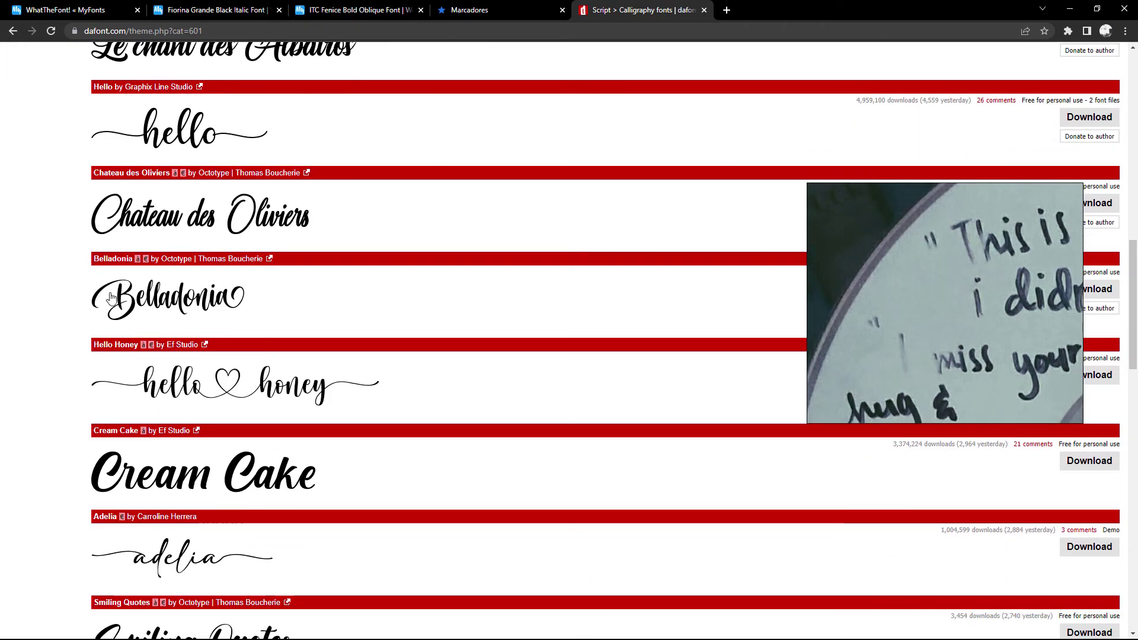
pyautogui.click(117, 281)
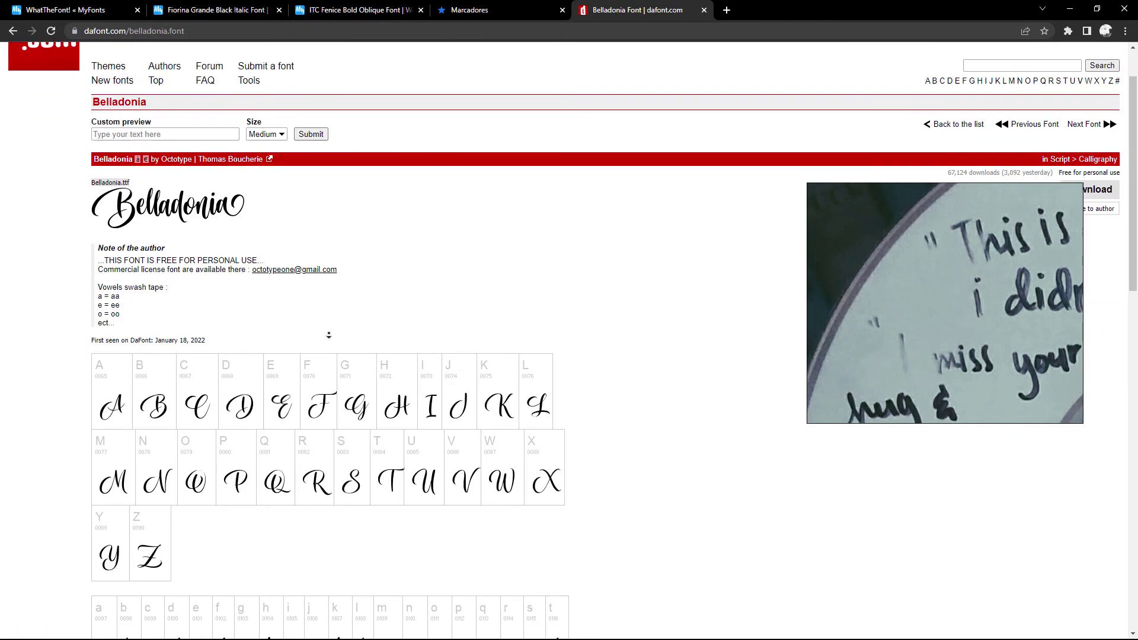
pyautogui.click(195, 206)
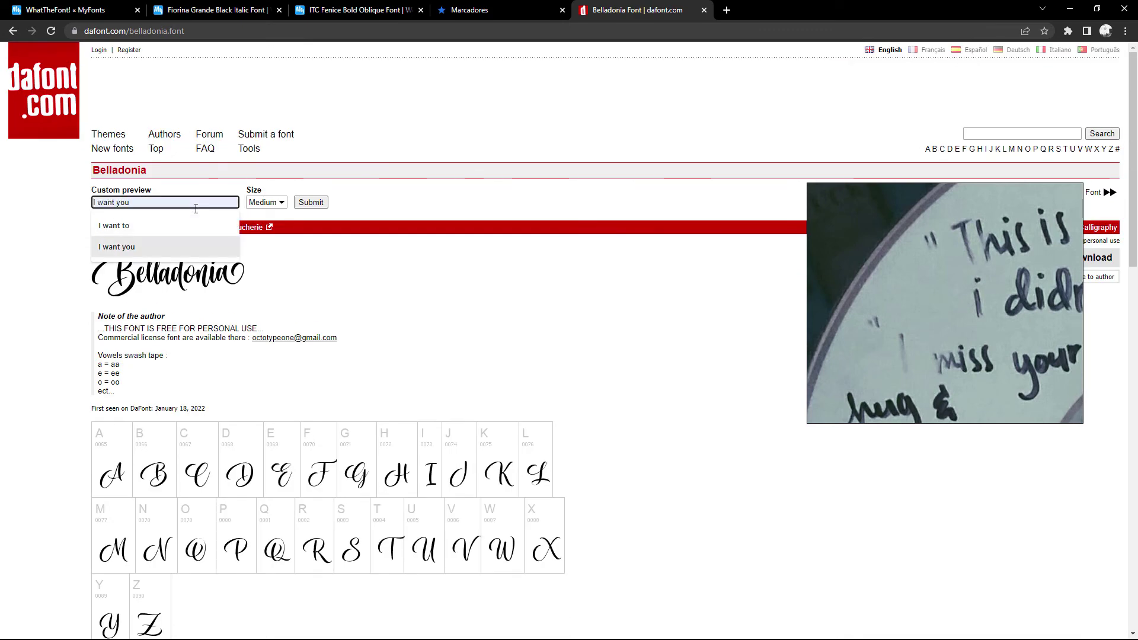
pyautogui.click(117, 246)
pyautogui.press('Return')
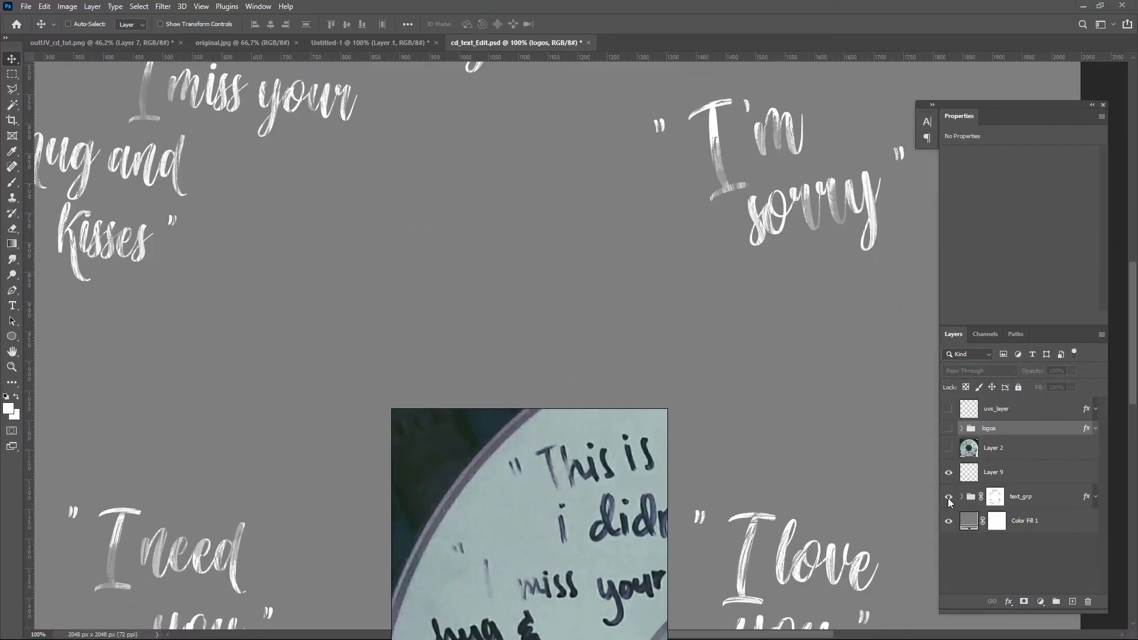
# Step: In Photoshop, hide text_grp, show the CD photo on Layer 2 and add a new layer above it
pyautogui.click(948, 498)
pyautogui.click(979, 476)
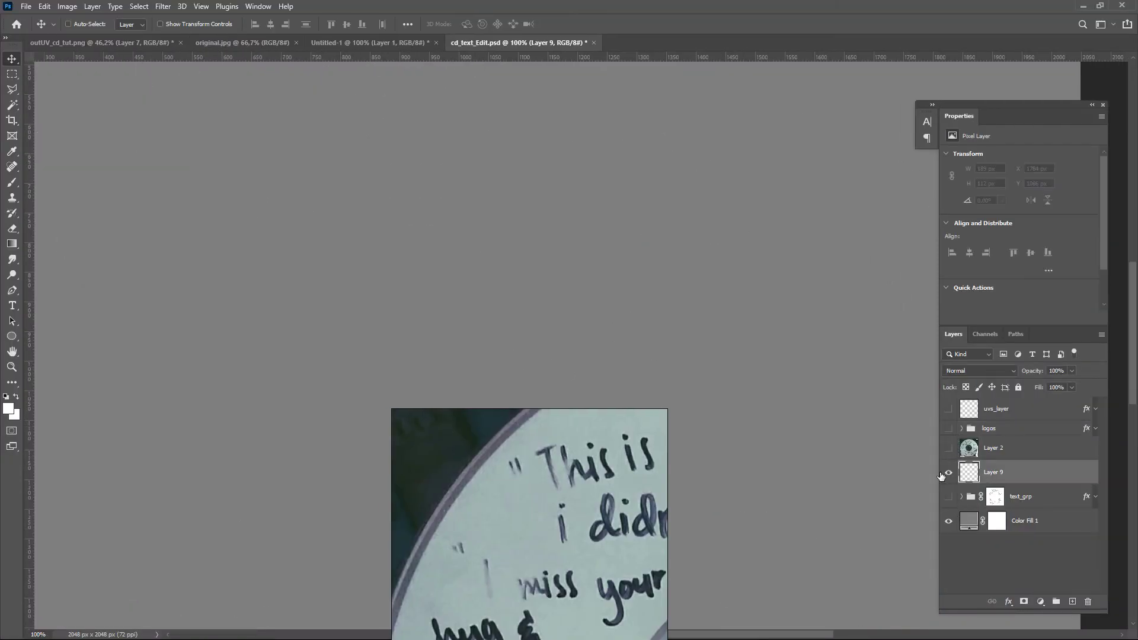
pyautogui.hotkey('ctrl', '-')
pyautogui.hotkey('ctrl', '-')
pyautogui.hotkey('ctrl', '-')
pyautogui.moveTo(584, 503); pyautogui.dragTo(248, 274, button='right')
pyautogui.moveTo(249, 274); pyautogui.dragTo(71, 206, button='middle')
pyautogui.click(948, 448)
pyautogui.click(999, 451)
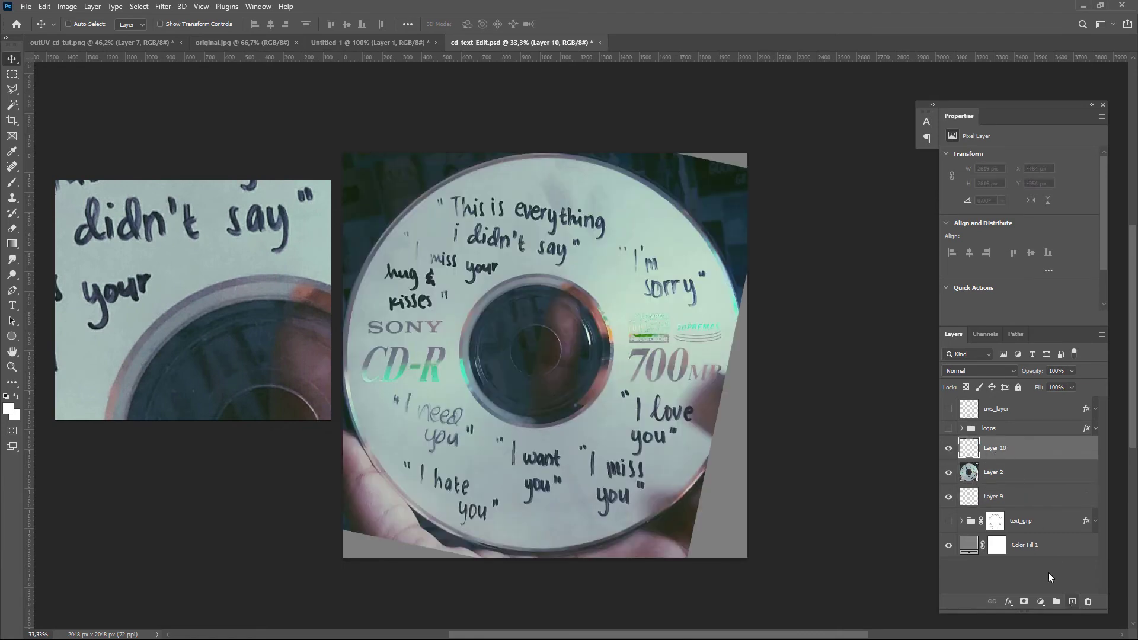
# Step: Add the quoted text "I need you" in two lines over the CD photo
pyautogui.press('t')
pyautogui.click(525, 259)
pyautogui.write('“Inm')
pyautogui.press('BackSpace')
pyautogui.write('eed you ”')
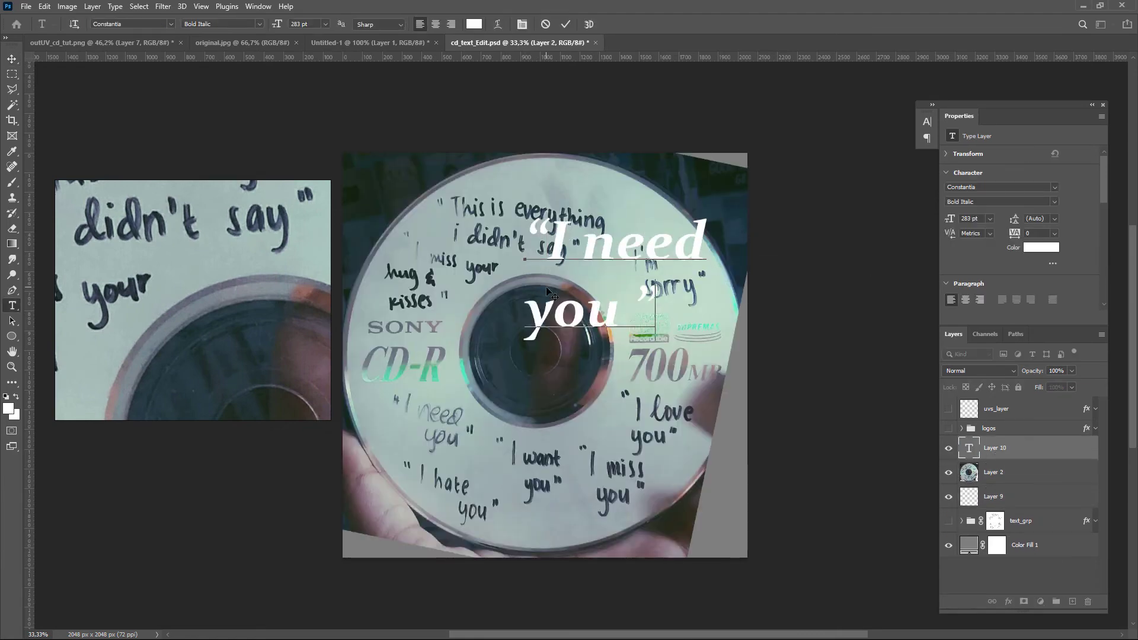
# Step: Set the text to Belladonia Regular with right alignment and move it toward the handwritten "I need you"
pyautogui.click(551, 242)
pyautogui.hotkey('ctrl', 'a')
pyautogui.click(451, 24)
pyautogui.hotkey('ctrl', 'Return')
pyautogui.press('v')
pyautogui.moveTo(454, 282); pyautogui.dragTo(474, 419)
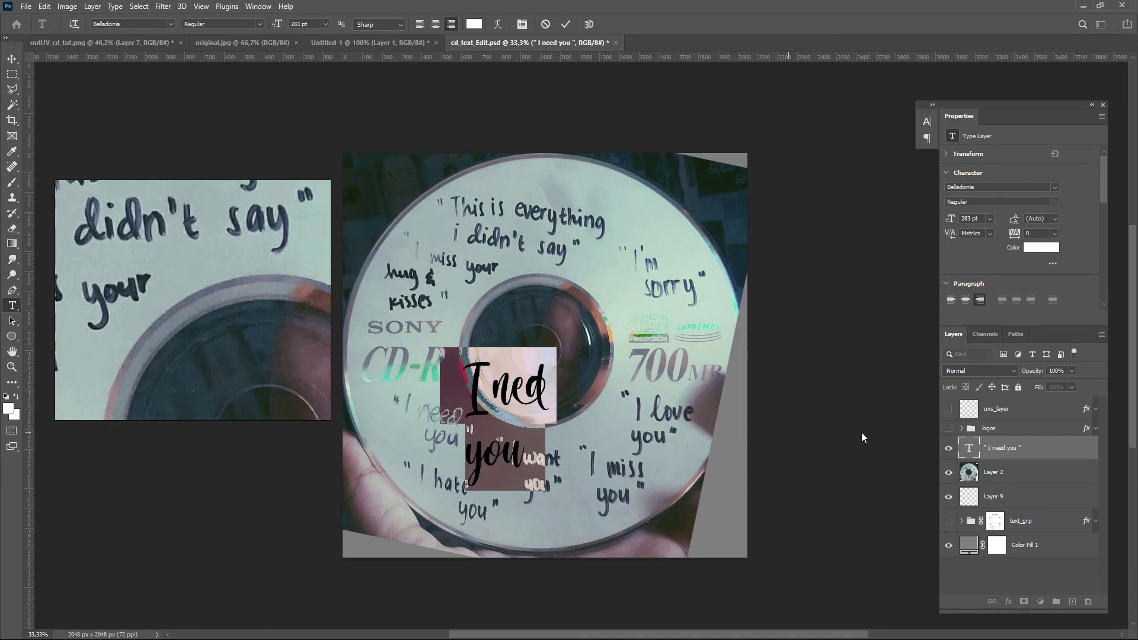
# Step: Set the text's size to 180 pt, its colour to black and its leading to 140 pt
pyautogui.write('180')
pyautogui.hotkey('ctrl', 'a')
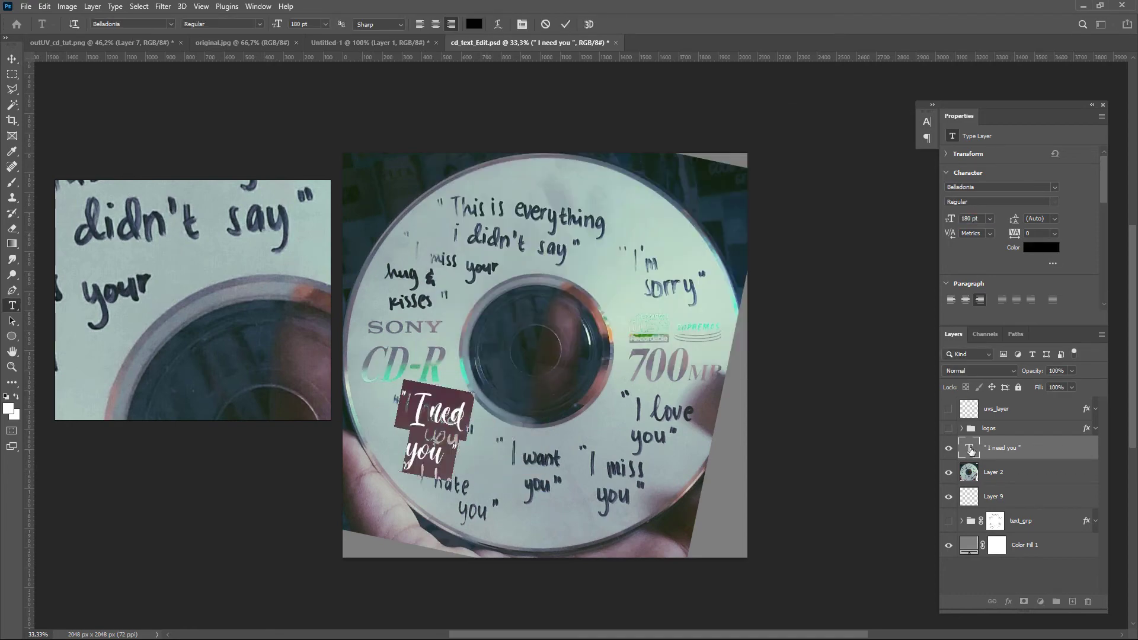
pyautogui.hotkey('ctrl', '1')
pyautogui.click(1030, 219)
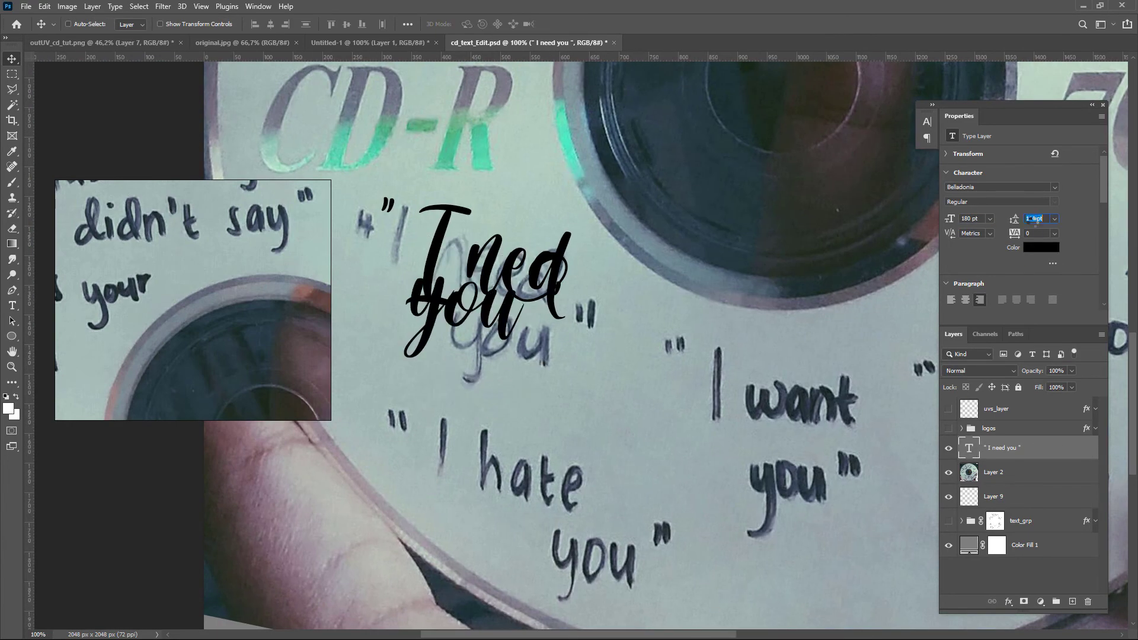
pyautogui.write('140')
# Step: Left-align the text, indent the word "you" with spaces and fit it over the handwritten "I need you"
pyautogui.doubleClick(414, 350)
pyautogui.click(419, 23)
pyautogui.press('BackSpace')
pyautogui.press('Escape')
pyautogui.press('v')
pyautogui.moveTo(513, 291); pyautogui.dragTo(480, 306)
pyautogui.doubleClick(474, 356)
pyautogui.click(419, 24)
pyautogui.keyDown('ctrl'); pyautogui.moveTo(617, 306); pyautogui.dragTo(420, 296); pyautogui.keyUp('ctrl')
pyautogui.hotkey('ctrl', 'Return')
pyautogui.press('v')
# Step: Duplicate the "I need you" text three times over the handwritten "I want you", "I love you" and "I'm sorry"
pyautogui.hotkey('ctrl', '-')
pyautogui.hotkey('ctrl', '-')
pyautogui.hotkey('ctrl', '-')
pyautogui.keyDown('alt'); pyautogui.moveTo(563, 335); pyautogui.dragTo(797, 329); pyautogui.keyUp('alt')
pyautogui.keyDown('alt'); pyautogui.moveTo(794, 368); pyautogui.dragTo(770, 224); pyautogui.keyUp('alt')
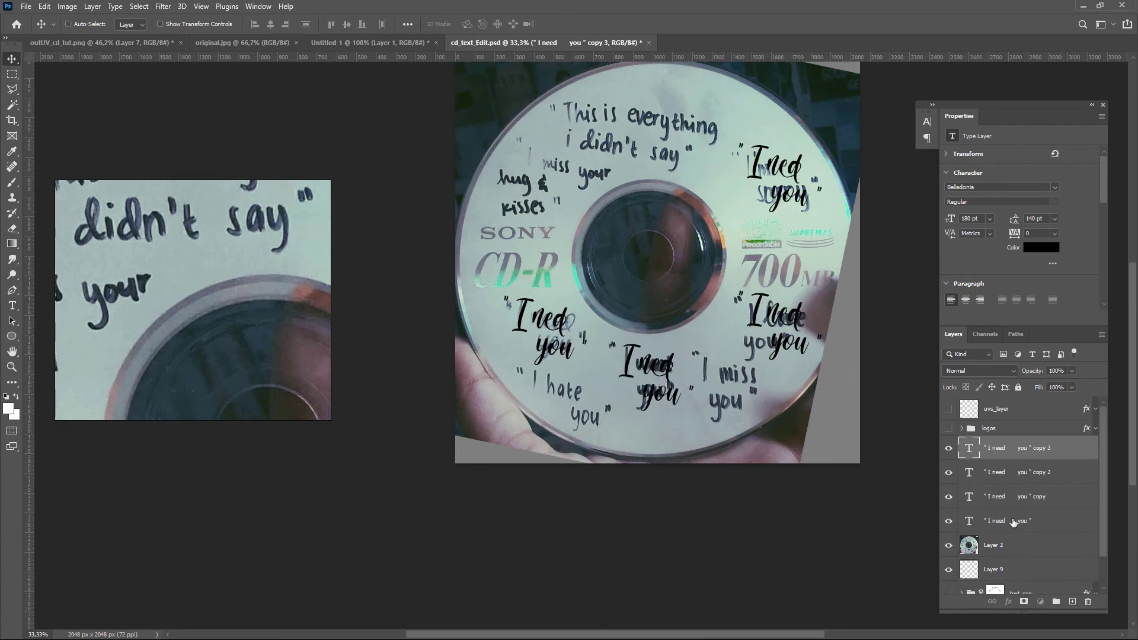
# Step: Group the four text layers and hide the CD photo on Layer 2
pyautogui.keyDown('shift'); pyautogui.click(1013, 522); pyautogui.keyUp('shift')
pyautogui.hotkey('ctrl', 'g')
pyautogui.click(949, 463)
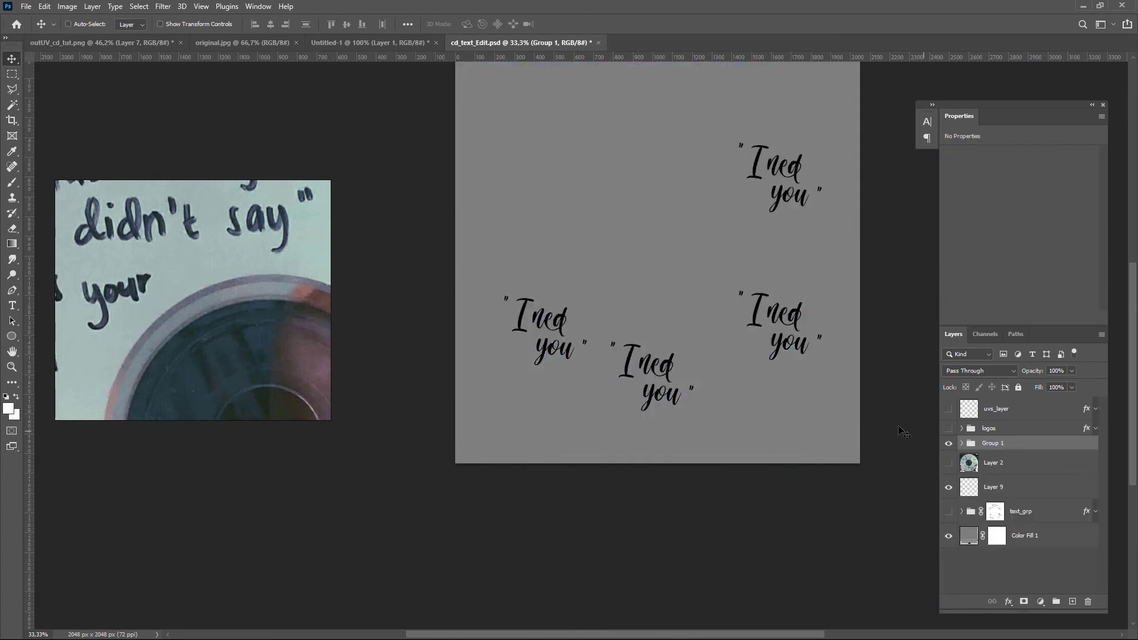
# Step: Add a layer mask to Group 1 and activate the Brush tool for painting on it
pyautogui.hotkey('ctrl', '1')
pyautogui.scroll(2, 658, 454)
pyautogui.rightClick(1011, 448)
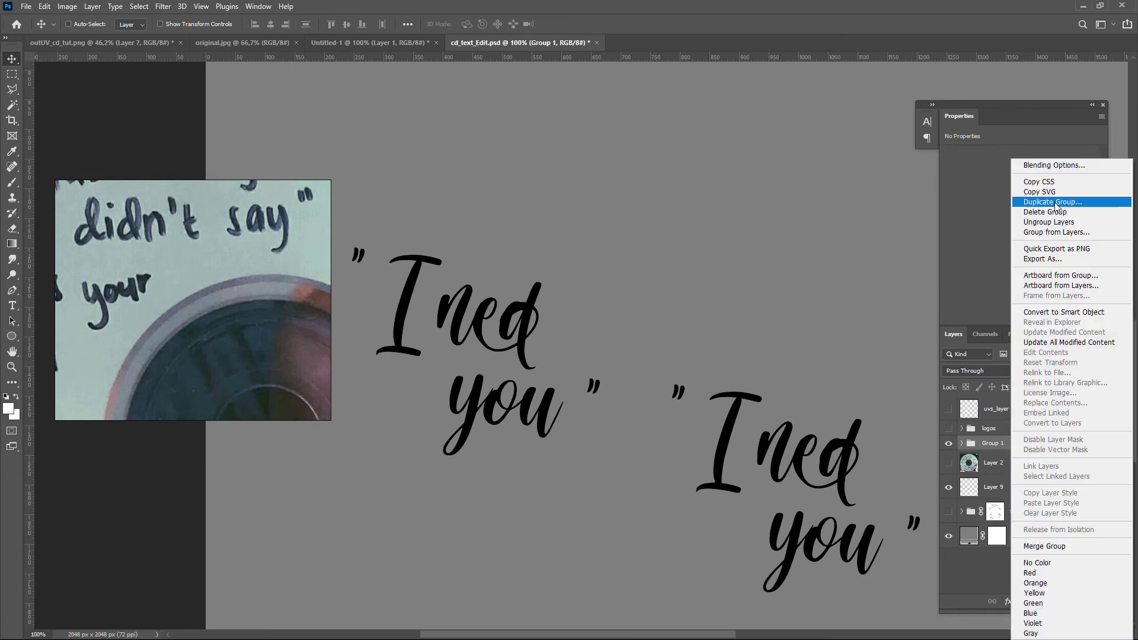
pyautogui.click(994, 446)
pyautogui.click(1023, 601)
pyautogui.press('b')
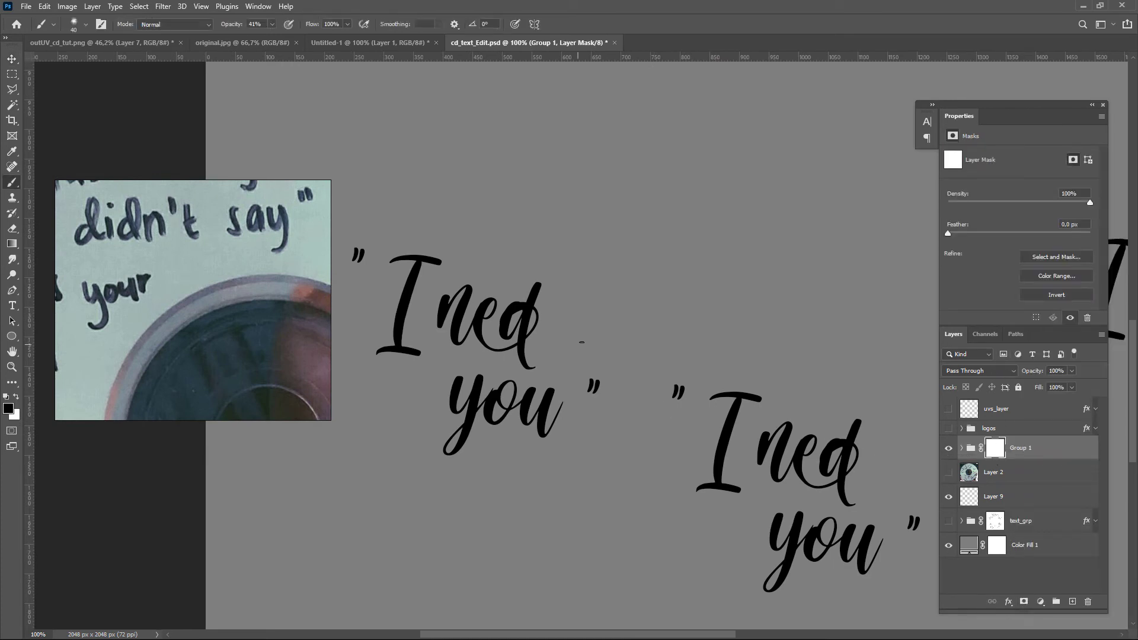
# Step: Look through the Pixelstains ink brush presets and their "3 Ink Brushes for Photoshop" page on DeviantArt in the browser
pyautogui.rightClick(593, 255)
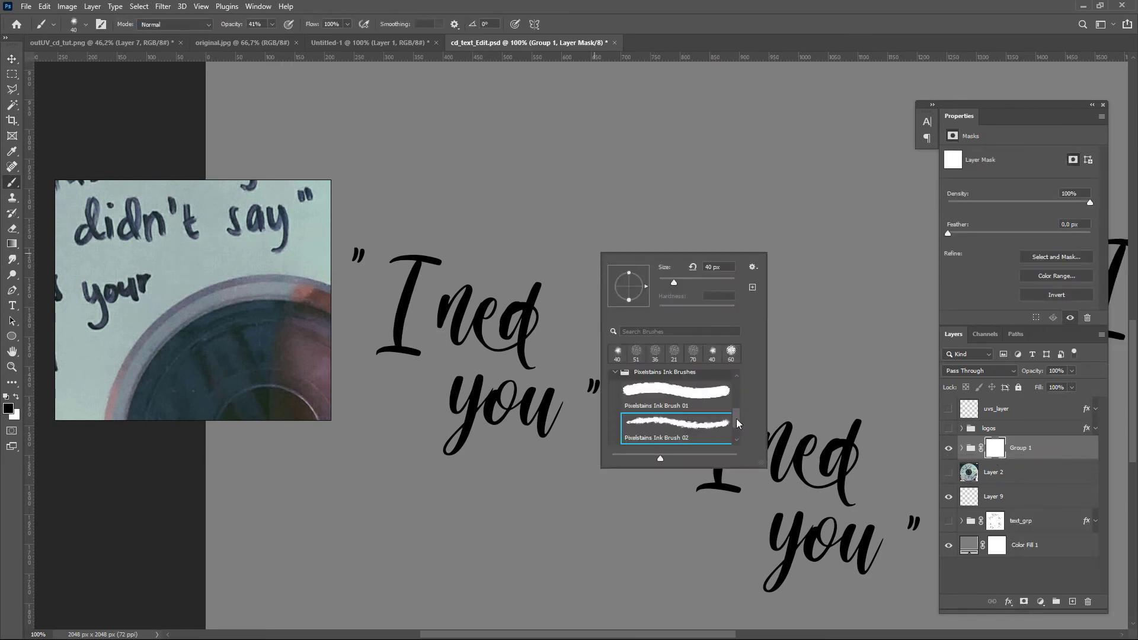
pyautogui.moveTo(736, 422); pyautogui.dragTo(733, 417)
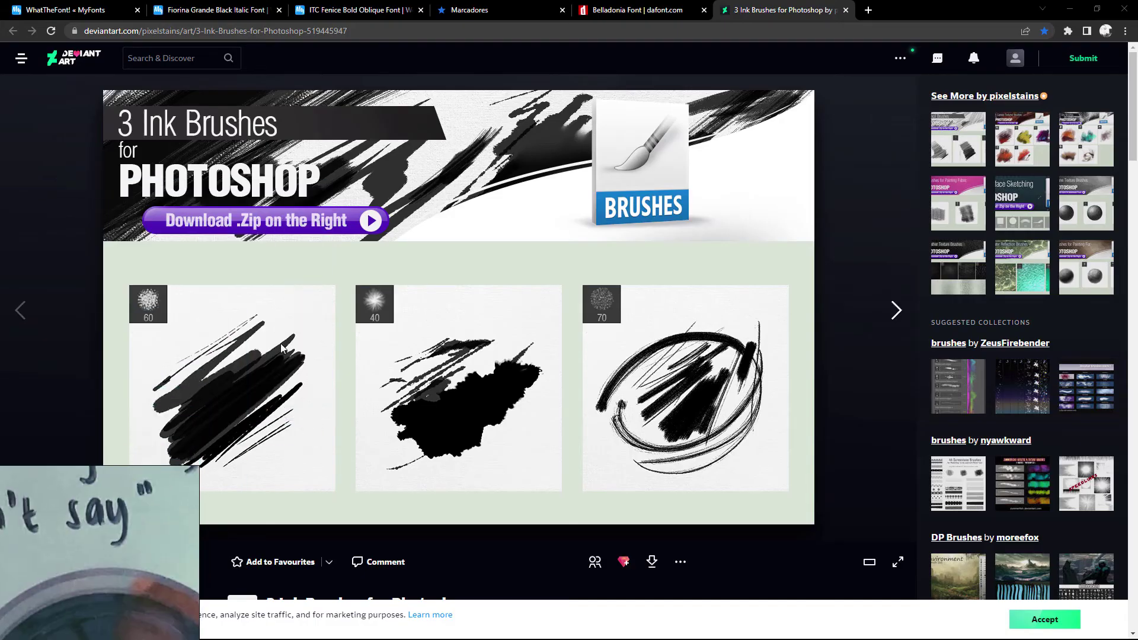
pyautogui.scroll(-4, 284, 348)
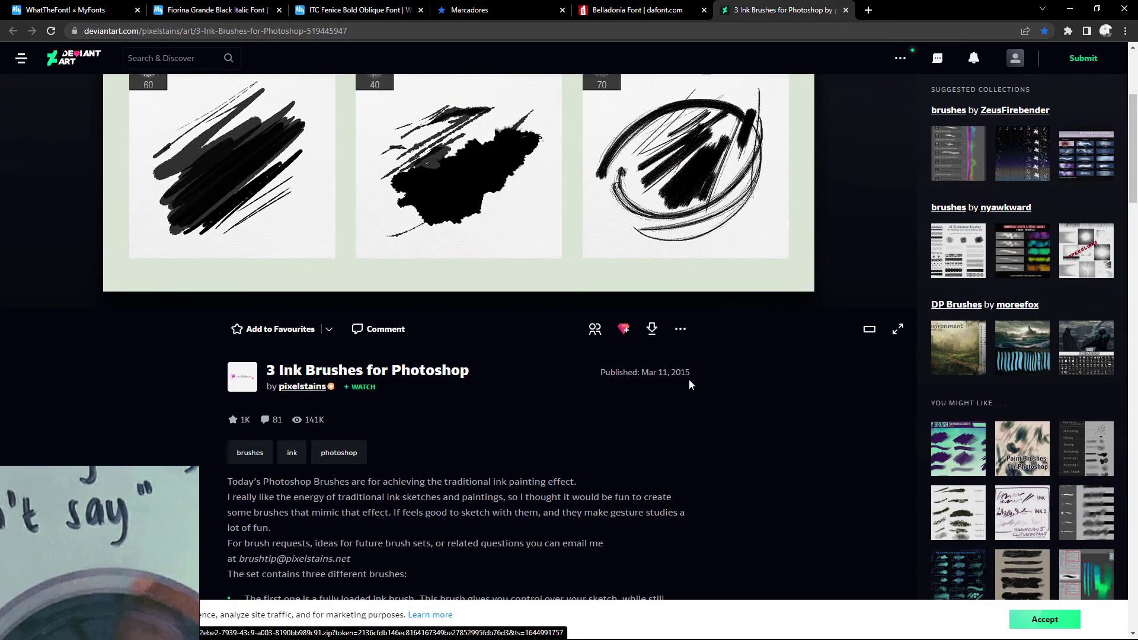
pyautogui.scroll(4, 711, 332)
pyautogui.scroll(-2, 856, 302)
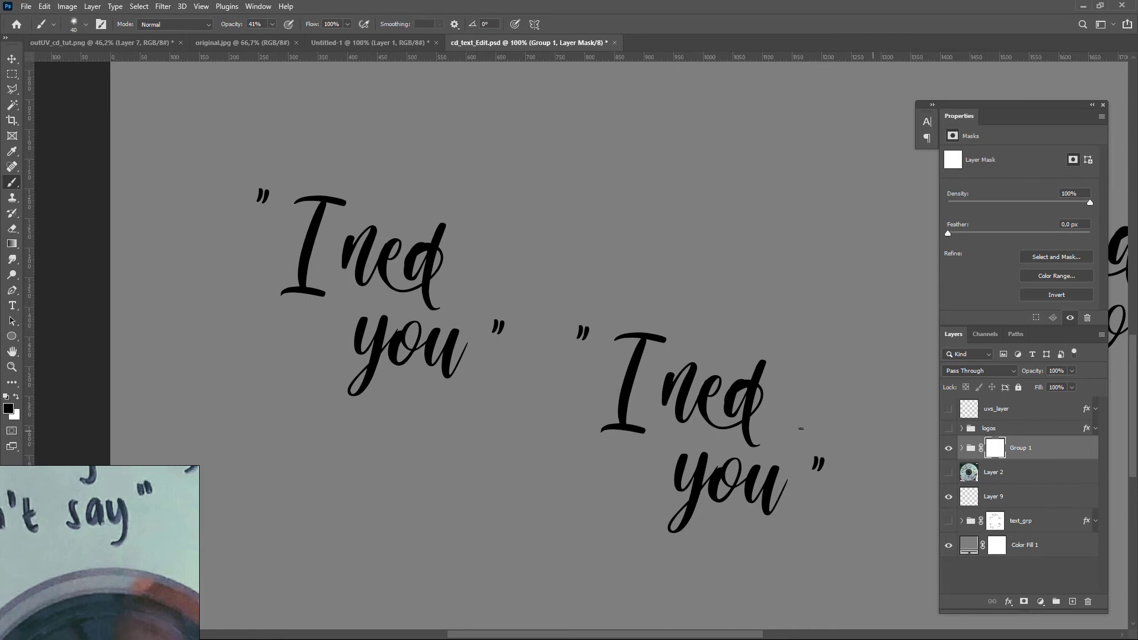
# Step: Apply a white Color Overlay layer style to Group 1
pyautogui.rightClick(660, 313)
pyautogui.rightClick(521, 350)
pyautogui.click(948, 521)
pyautogui.click(948, 521)
pyautogui.rightClick(1038, 450)
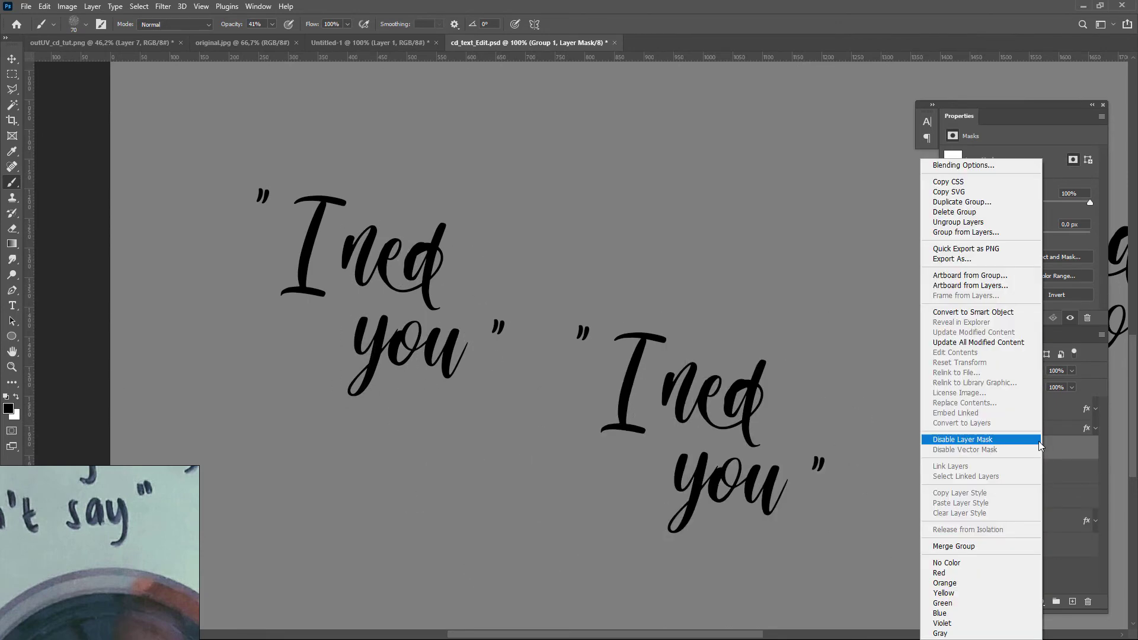
pyautogui.click(978, 166)
pyautogui.click(417, 391)
pyautogui.click(666, 273)
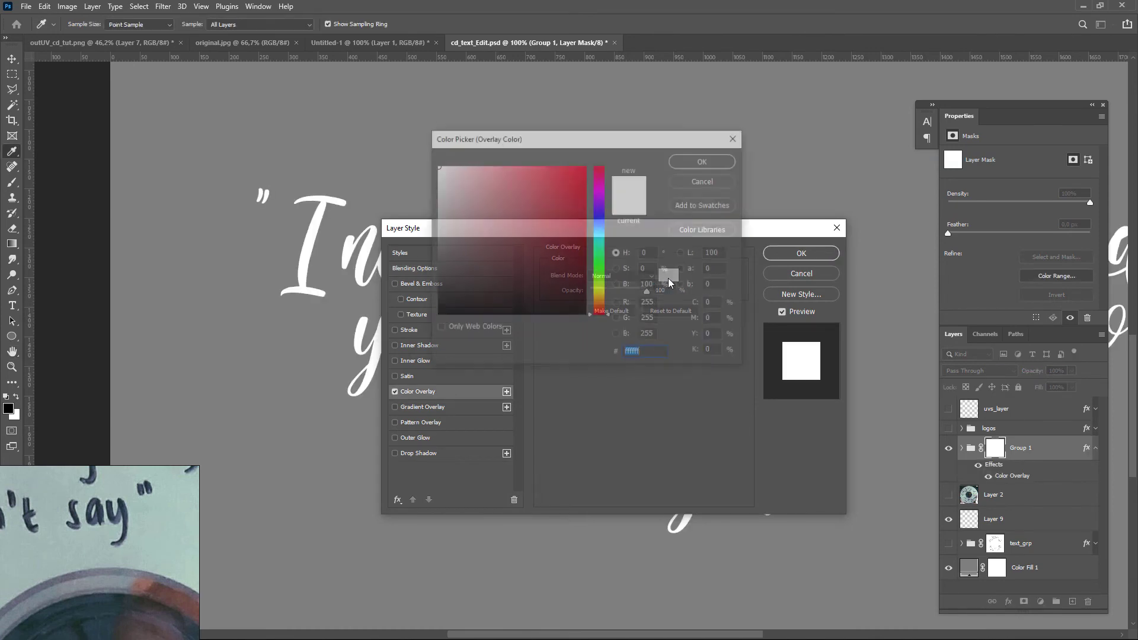
pyautogui.click(702, 161)
pyautogui.click(800, 253)
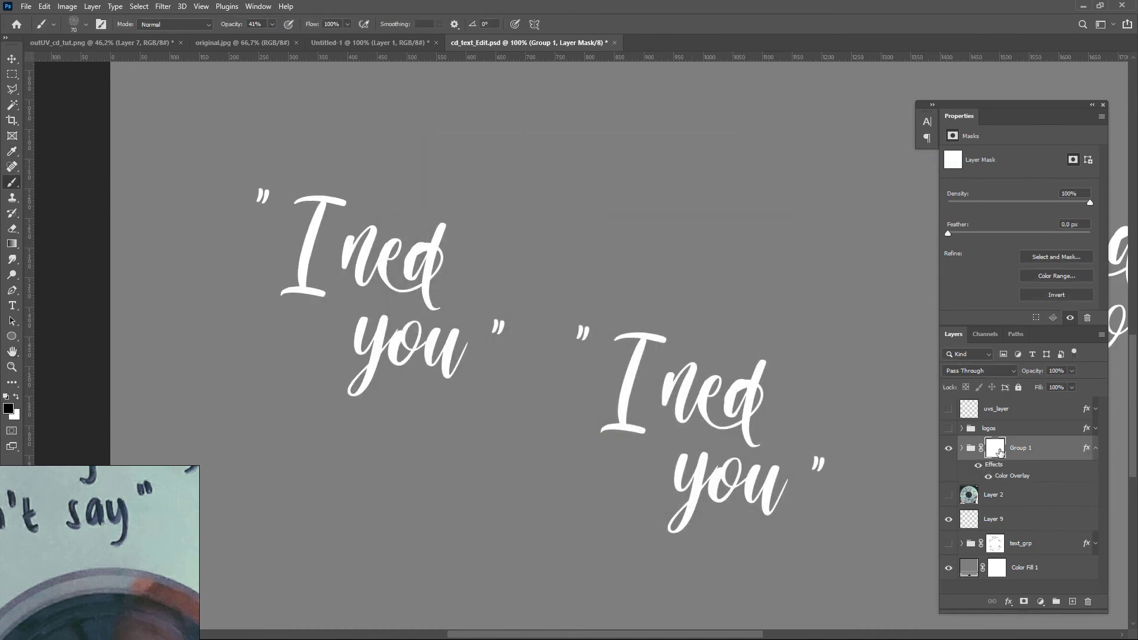
# Step: Paint scratchy streaks over "I need" on the Group 1 mask with the Pixelstains Ink Brush 03 at 100% opacity
pyautogui.rightClick(346, 287)
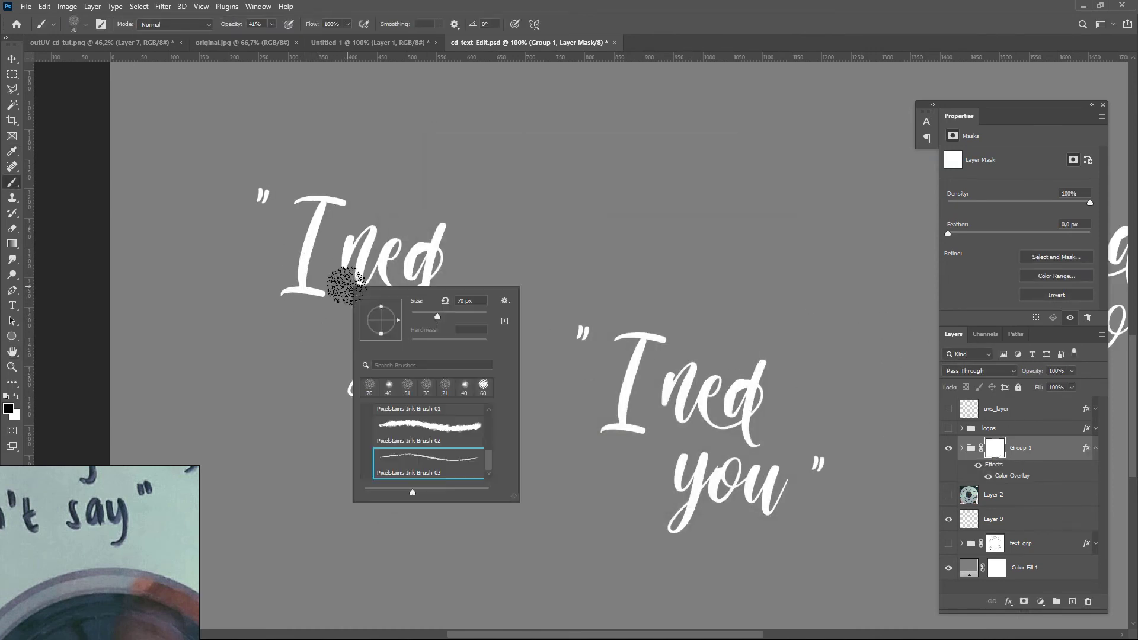
pyautogui.click(427, 462)
pyautogui.press('Return')
pyautogui.moveTo(298, 290)
pyautogui.mouseDown()
pyautogui.moveTo(320, 207)
pyautogui.moveTo(384, 284)
pyautogui.moveTo(418, 253)
pyautogui.mouseUp()
pyautogui.press('x')
pyautogui.press('x')
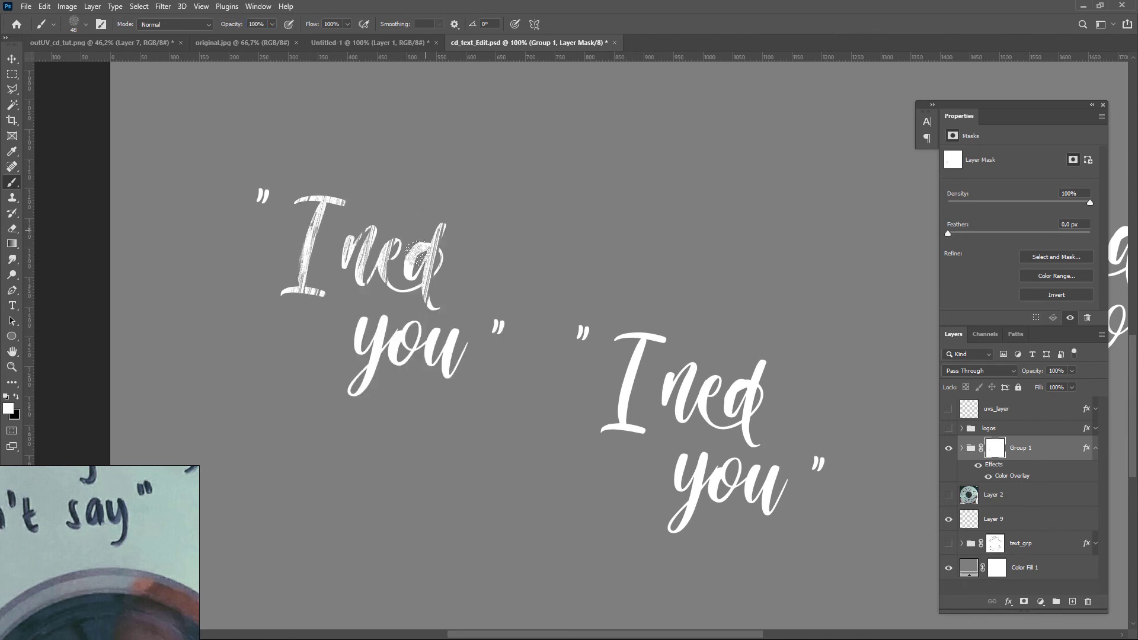
pyautogui.moveTo(419, 295); pyautogui.dragTo(434, 320)
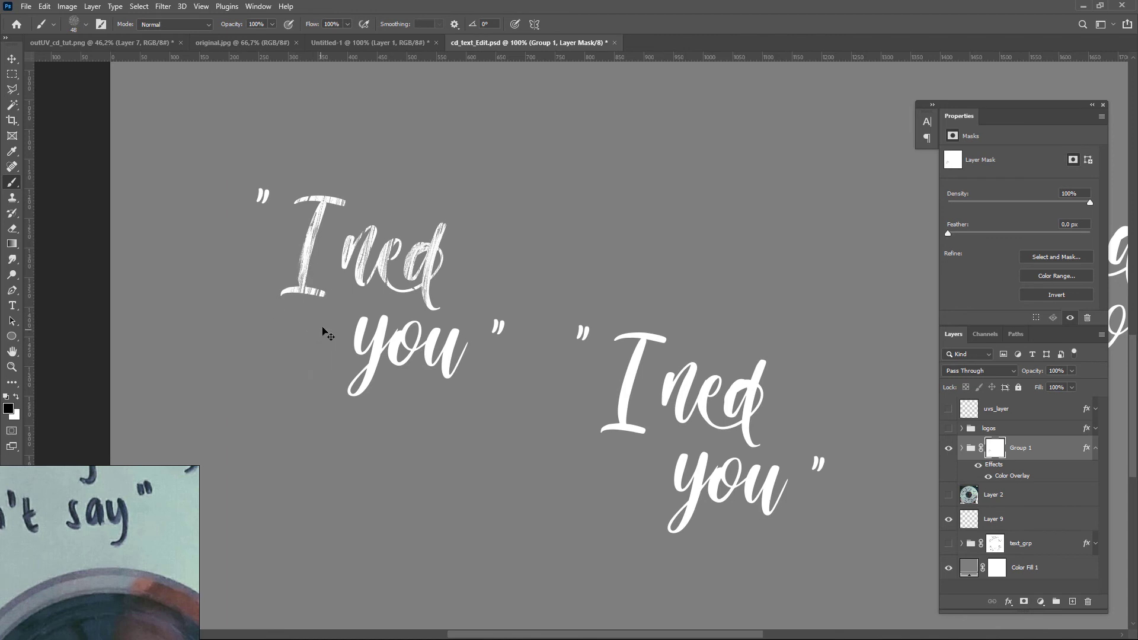
# Step: Fade the lower part of the letter "I" on the Group 1 mask using a soft brush at 45% opacity
pyautogui.rightClick(426, 310)
pyautogui.press('Return')
pyautogui.rightClick(301, 270)
pyautogui.press('Return')
pyautogui.moveTo(291, 302); pyautogui.dragTo(303, 249)
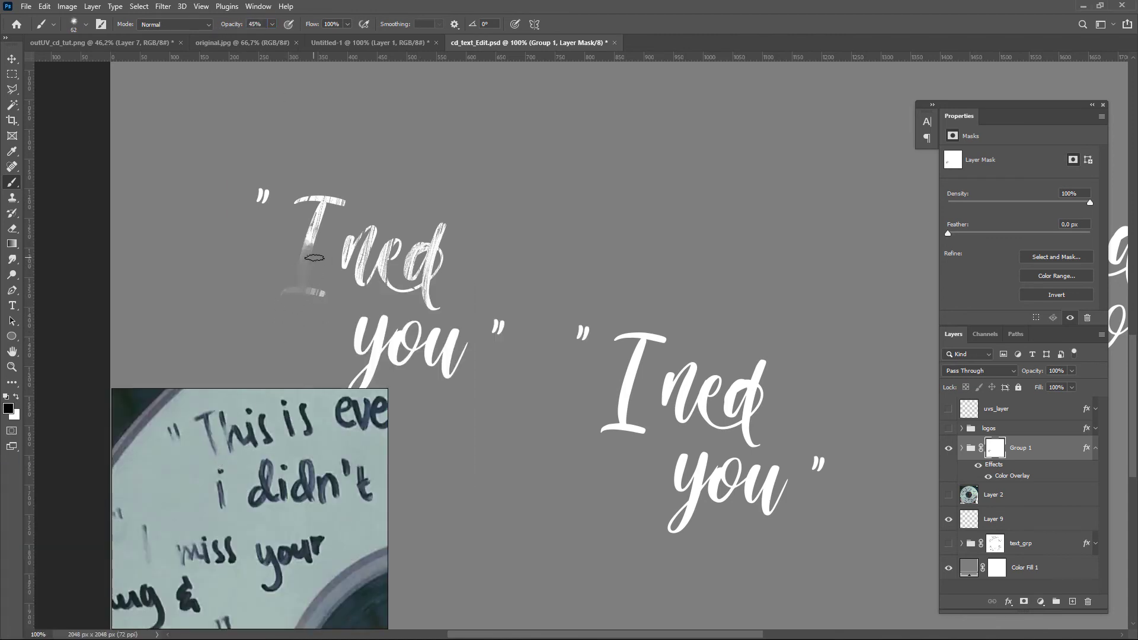
# Step: Hide Group 1, show the finished text_grp lettering, and hide the Color Fill 1 background
pyautogui.click(948, 447)
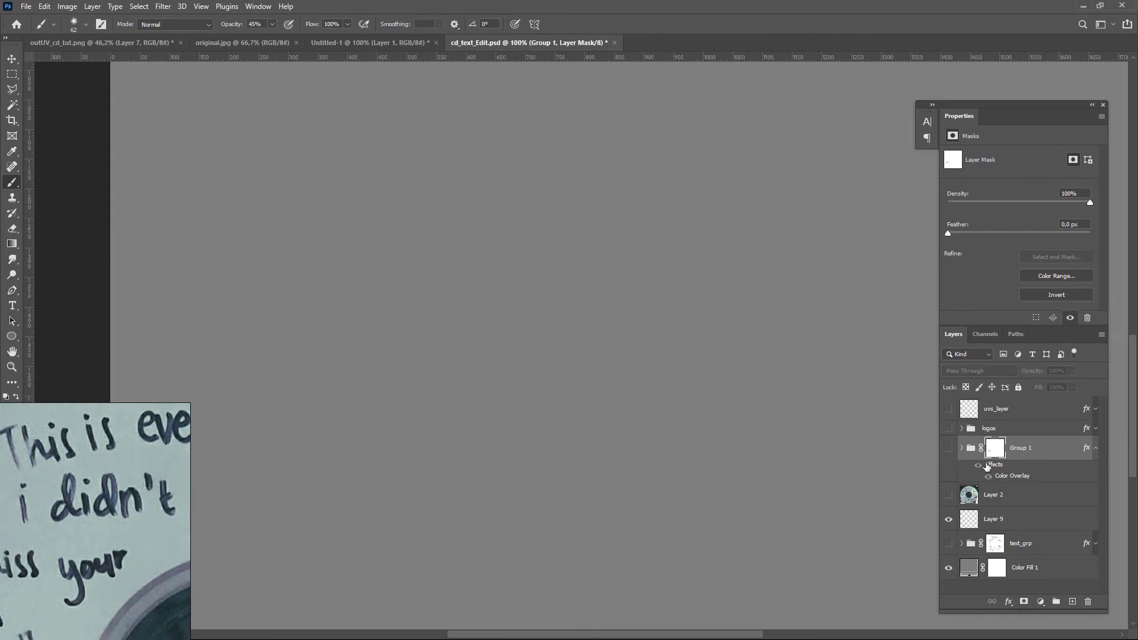
pyautogui.click(948, 534)
pyautogui.moveTo(728, 478); pyautogui.dragTo(589, 520)
pyautogui.hotkey('ctrl', '-')
pyautogui.hotkey('ctrl', '-')
pyautogui.hotkey('ctrl', '-')
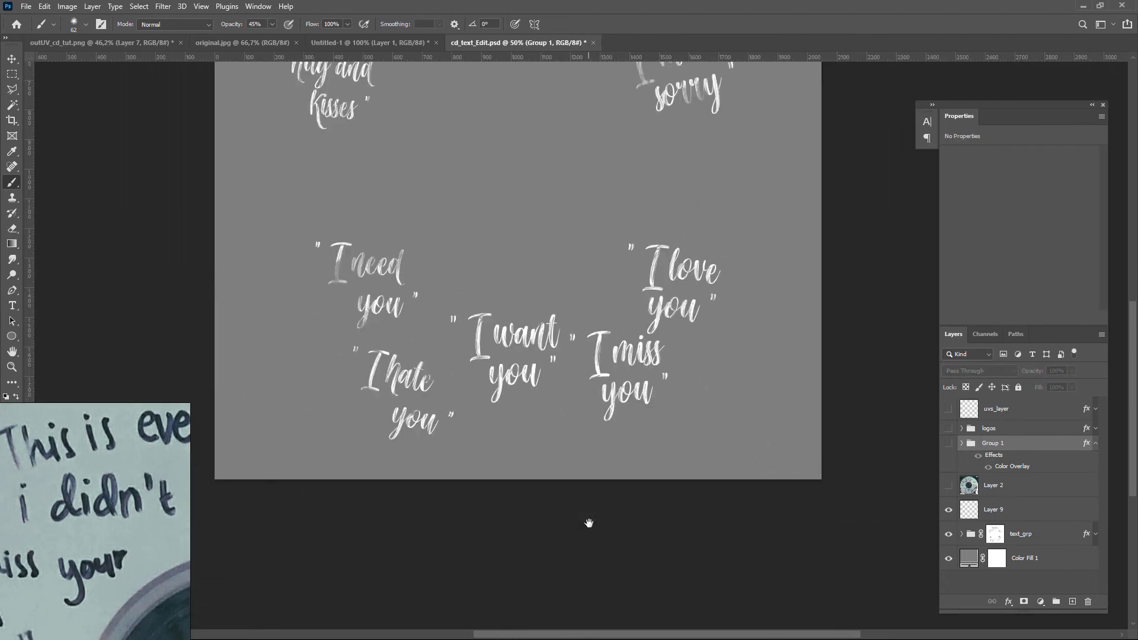
pyautogui.moveTo(624, 277); pyautogui.dragTo(612, 297)
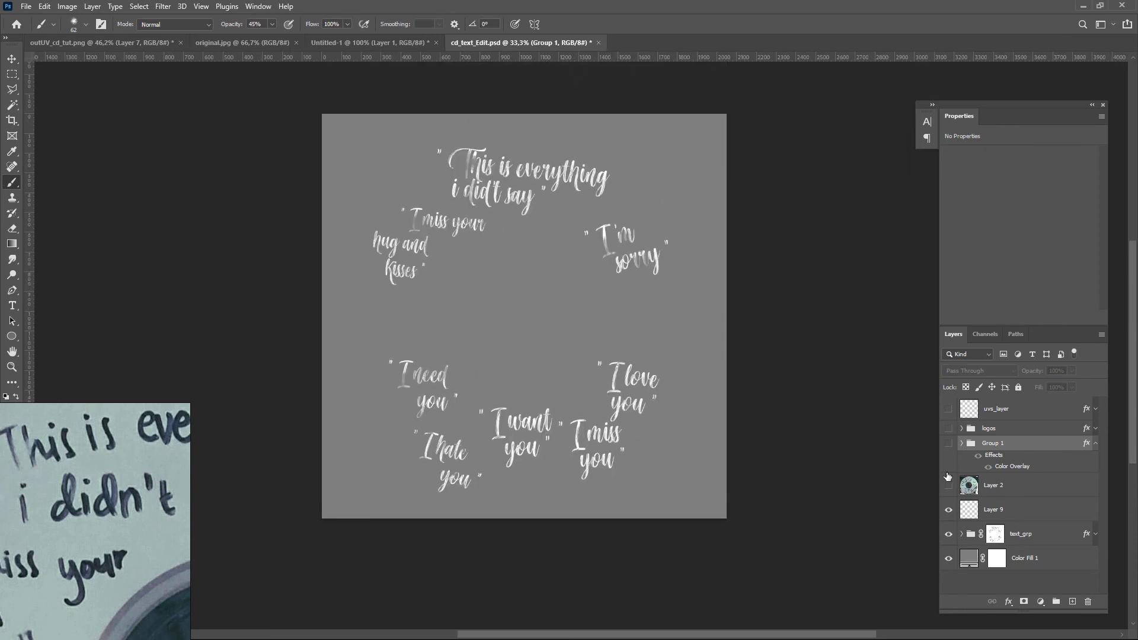
pyautogui.click(948, 558)
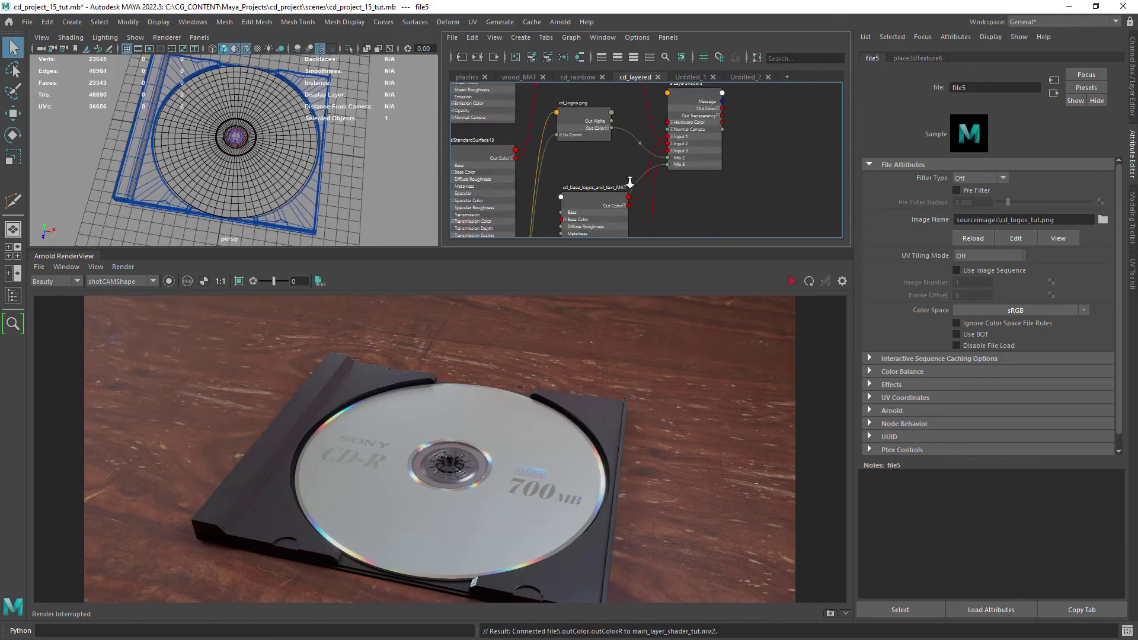
# Step: Switch to Maya and check the base color of test_handwritten_MAT in the cd_layered graph
pyautogui.keyDown('alt'); pyautogui.moveTo(629, 182); pyautogui.dragTo(652, 160, button='right'); pyautogui.keyUp('alt')
pyautogui.click(653, 159)
pyautogui.click(964, 213)
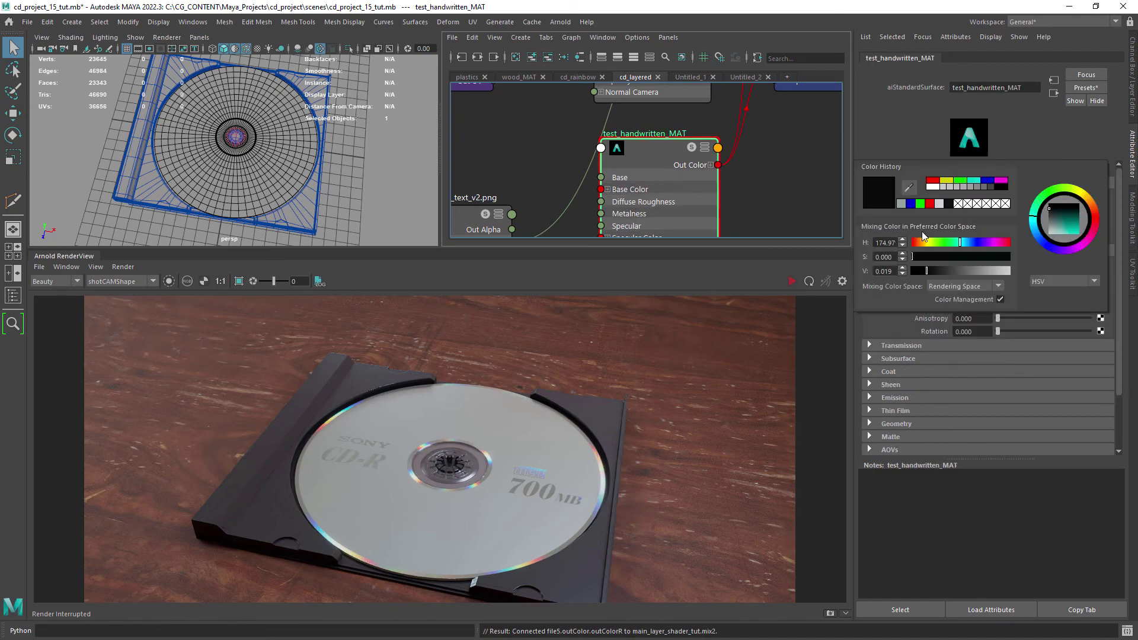
pyautogui.moveTo(977, 288); pyautogui.dragTo(919, 303)
# Step: Add an aiStandardSurface node to the Untitled_2 graph and set its base color to black
pyautogui.click(745, 76)
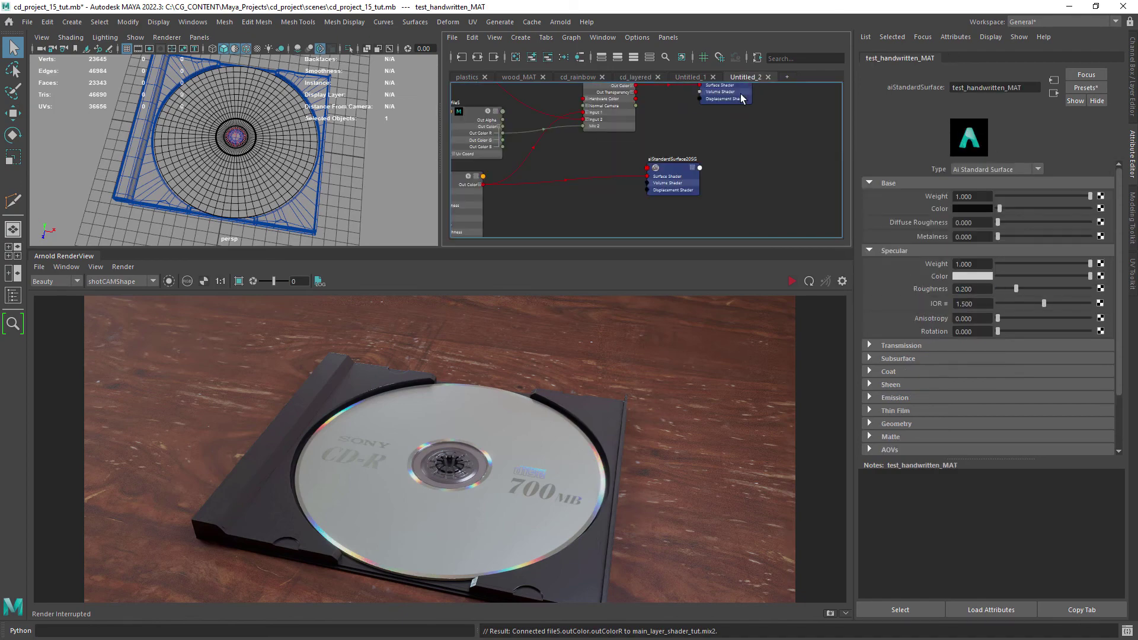
pyautogui.scroll(-4, 668, 119)
pyautogui.scroll(5, 630, 175)
pyautogui.click(641, 222)
pyautogui.press('Tab')
pyautogui.write('aista')
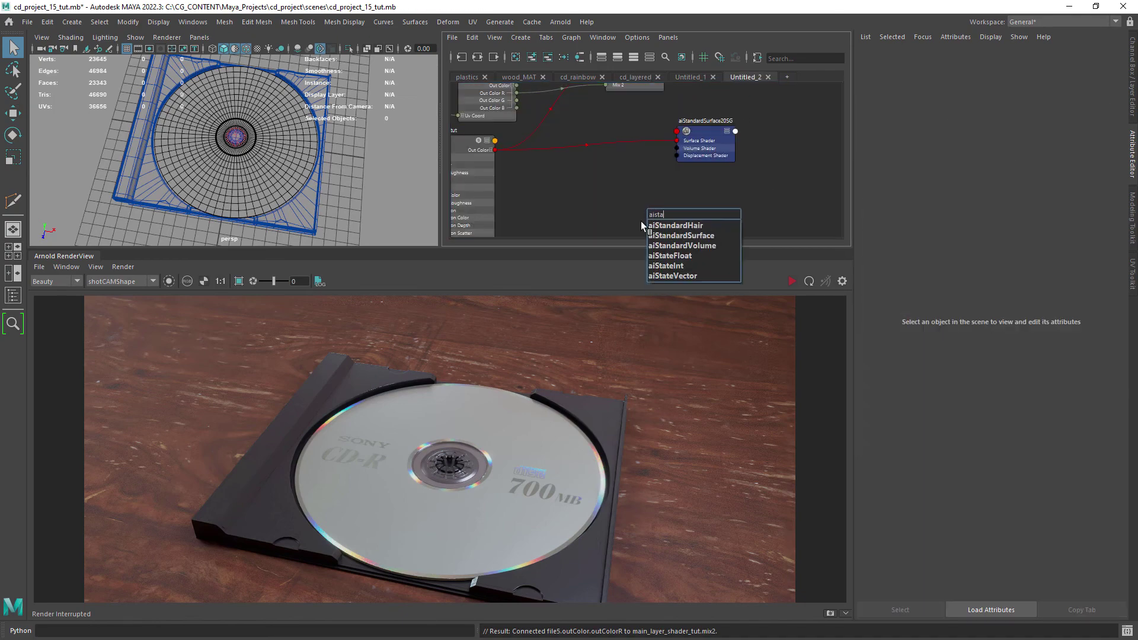
pyautogui.press('Down')
pyautogui.press('Down')
pyautogui.press('Return')
pyautogui.click(984, 208)
pyautogui.click(907, 203)
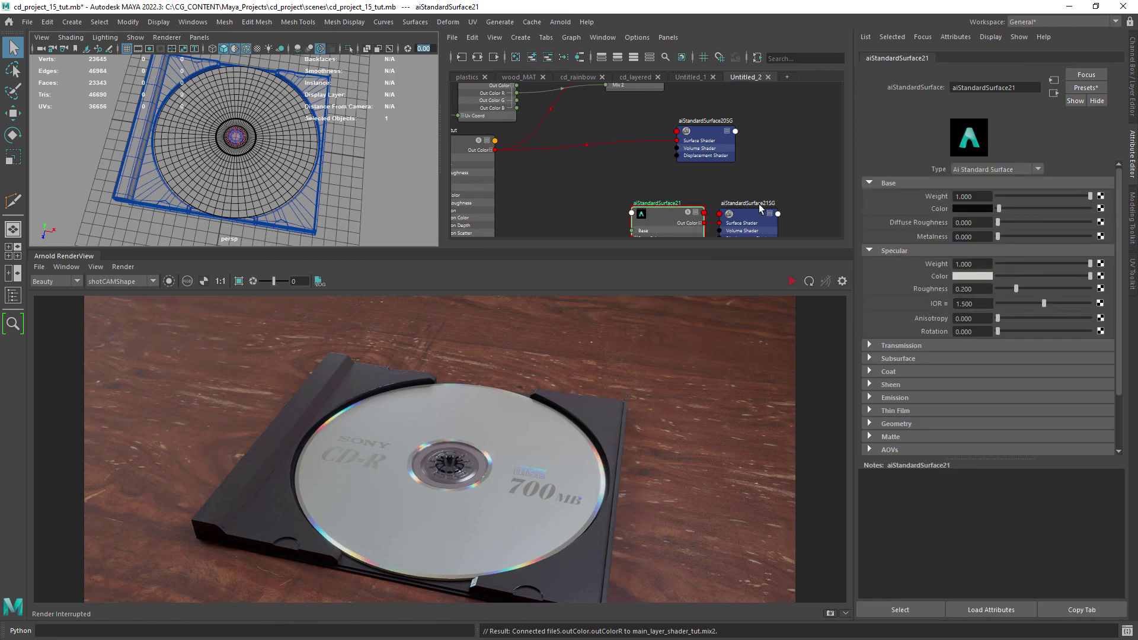
# Step: Rename the new standard surface shader to hand_text_tut
pyautogui.moveTo(1017, 87); pyautogui.dragTo(789, 117)
pyautogui.write('hand')
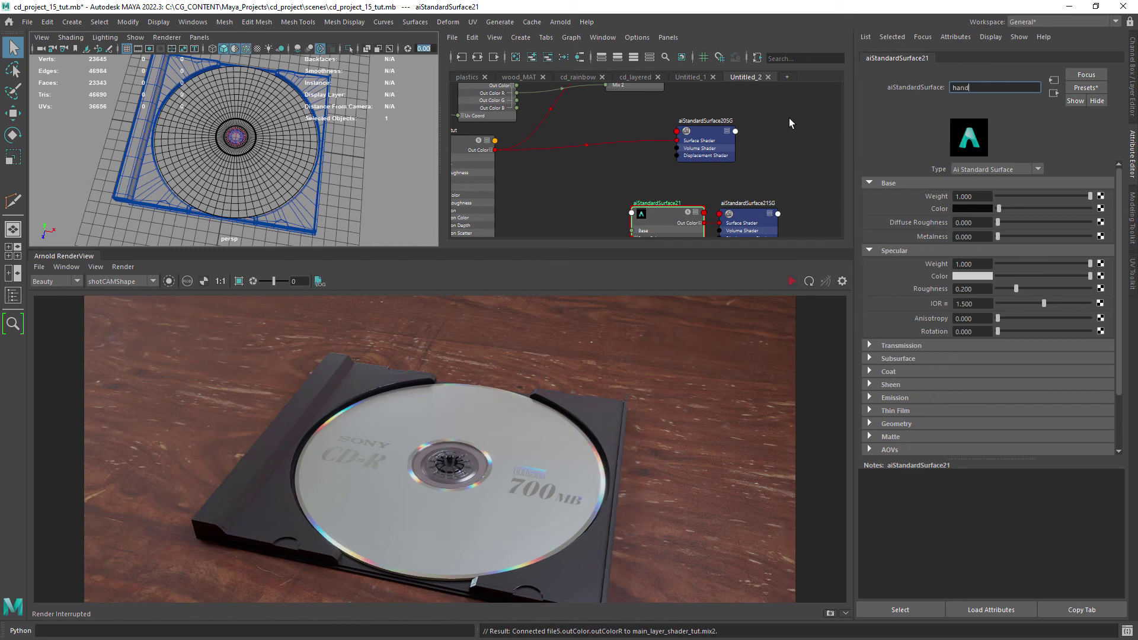
pyautogui.write('_text_tut')
pyautogui.press('Return')
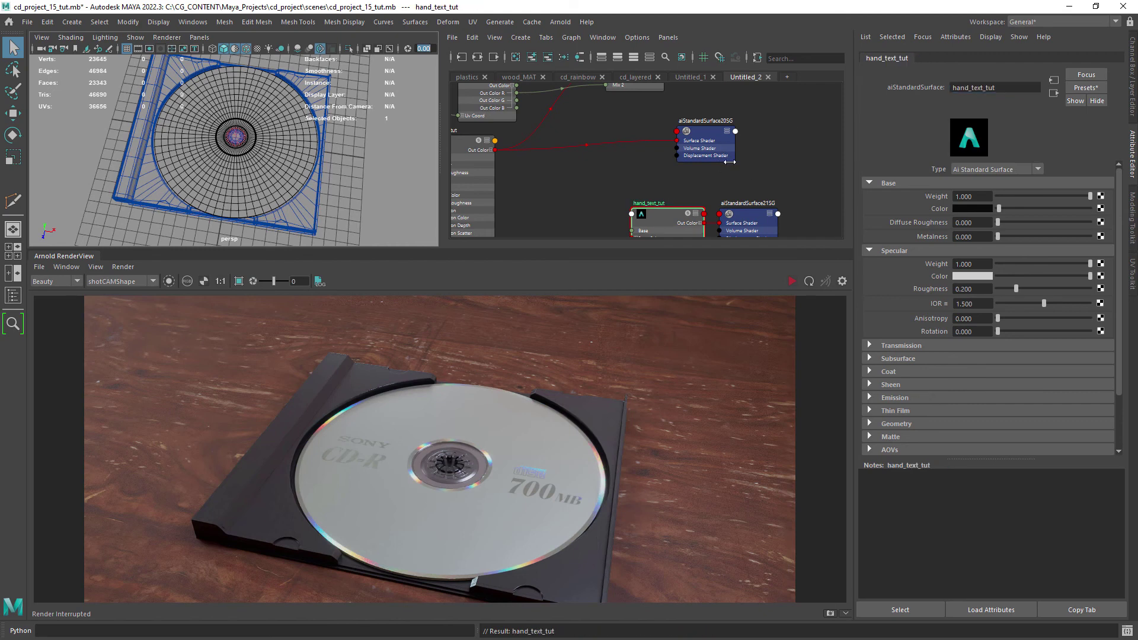
# Step: Enable Layer 3 on the main_layer_shader_tut layer shader
pyautogui.press('f')
pyautogui.keyDown('alt'); pyautogui.moveTo(676, 191); pyautogui.dragTo(692, 181, button='middle'); pyautogui.keyUp('alt')
pyautogui.keyDown('alt'); pyautogui.moveTo(692, 182); pyautogui.dragTo(699, 148, button='right'); pyautogui.keyUp('alt')
pyautogui.keyDown('alt'); pyautogui.moveTo(699, 148); pyautogui.dragTo(690, 229, button='middle'); pyautogui.keyUp('alt')
pyautogui.keyDown('alt'); pyautogui.moveTo(657, 113); pyautogui.dragTo(663, 163, button='right'); pyautogui.keyUp('alt')
pyautogui.keyDown('alt'); pyautogui.moveTo(664, 162); pyautogui.dragTo(687, 172, button='middle'); pyautogui.keyUp('alt')
pyautogui.moveTo(680, 160); pyautogui.dragTo(698, 152)
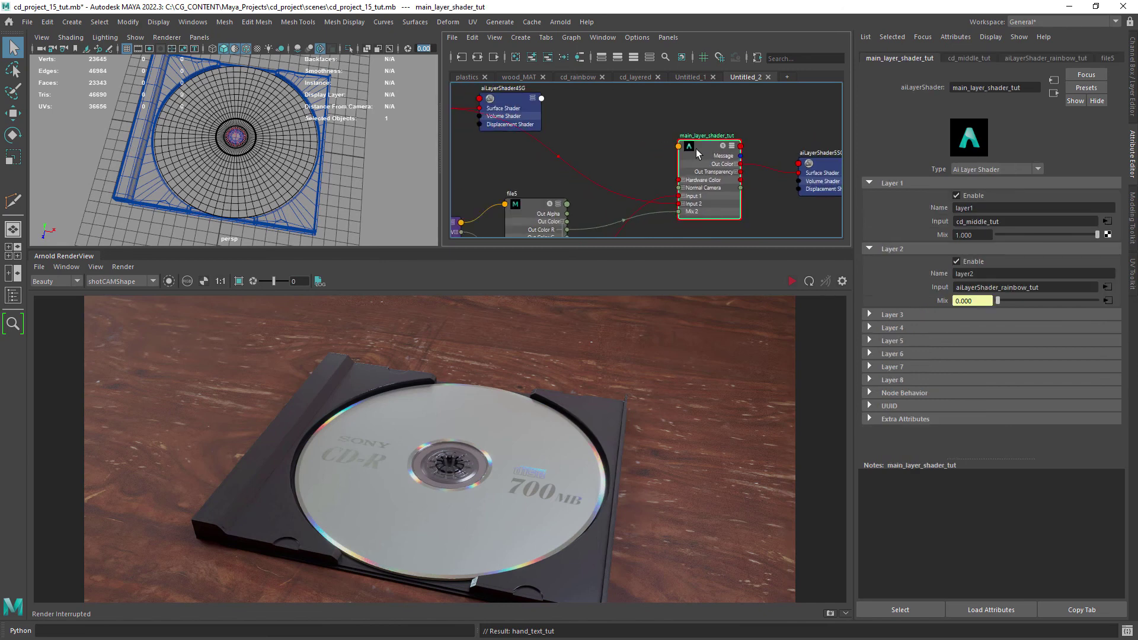
pyautogui.click(892, 315)
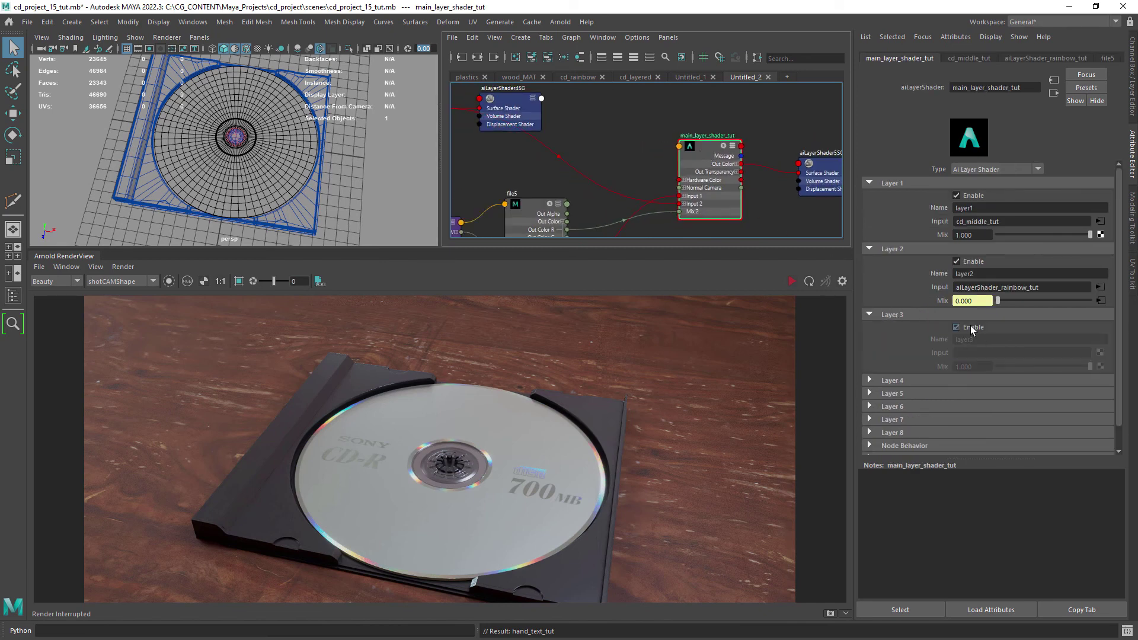
pyautogui.click(970, 329)
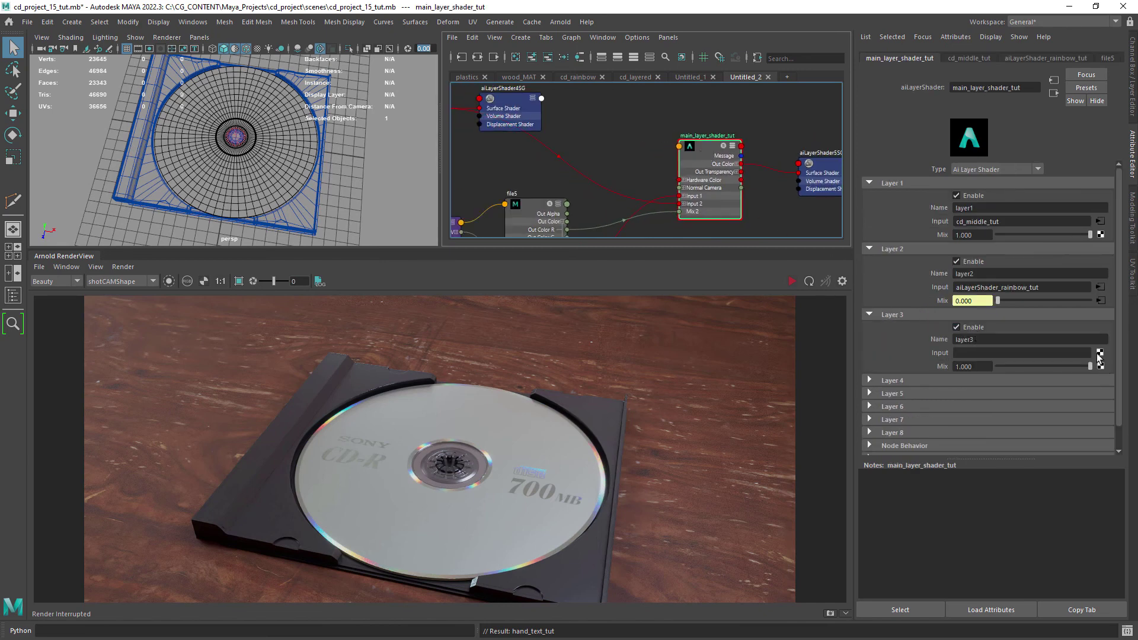
# Step: Connect the hand_text_tut shader to the Layer 3 input of main_layer_shader_tut
pyautogui.keyDown('alt'); pyautogui.moveTo(752, 183); pyautogui.dragTo(727, 89, button='middle'); pyautogui.keyUp('alt')
pyautogui.keyDown('alt'); pyautogui.moveTo(726, 170); pyautogui.dragTo(709, 90, button='middle'); pyautogui.keyUp('alt')
pyautogui.moveTo(644, 173); pyautogui.dragTo(938, 356, button='middle')
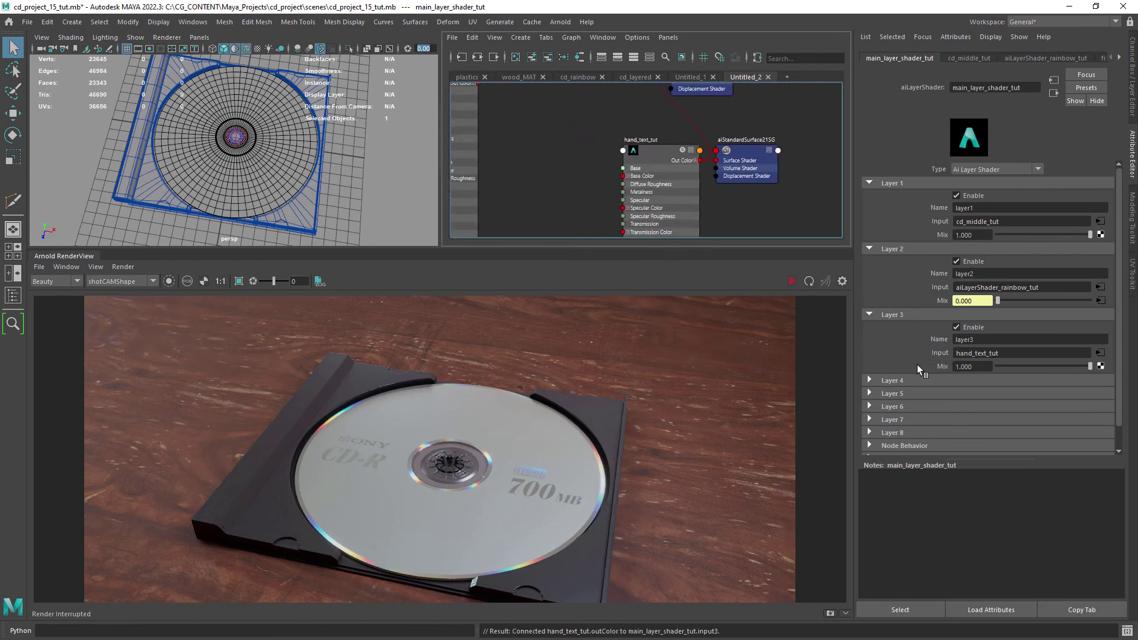
pyautogui.click(917, 366)
# Step: Enlarge the node graph area and add a File texture node near the hand_text_tut shader
pyautogui.keyDown('alt'); pyautogui.moveTo(551, 207); pyautogui.dragTo(591, 138, button='middle'); pyautogui.keyUp('alt')
pyautogui.scroll(2, 688, 178)
pyautogui.moveTo(561, 251); pyautogui.dragTo(563, 431)
pyautogui.scroll(-3, 612, 284)
pyautogui.keyDown('alt'); pyautogui.moveTo(616, 403); pyautogui.dragTo(602, 264, button='middle'); pyautogui.keyUp('alt')
pyautogui.click(602, 300)
pyautogui.keyDown('alt'); pyautogui.moveTo(493, 189); pyautogui.dragTo(538, 230, button='middle'); pyautogui.keyUp('alt')
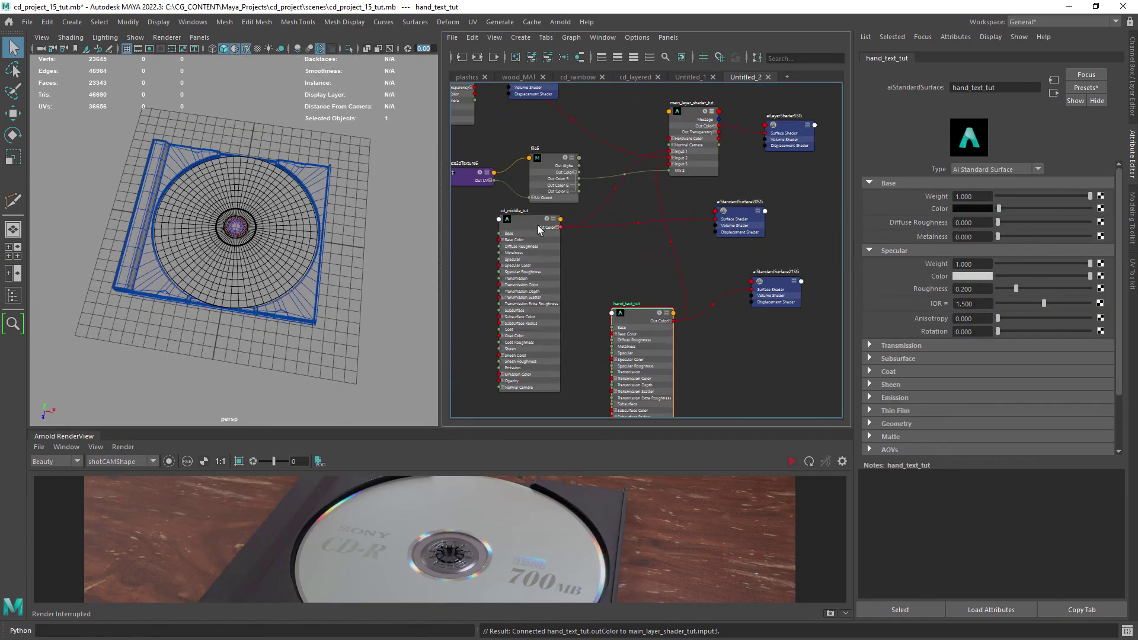
pyautogui.moveTo(538, 230); pyautogui.dragTo(553, 351)
pyautogui.press('Tab')
pyautogui.write('file')
pyautogui.press('Return')
# Step: Set the new file texture's filter type to Off and load cd_hand_text_v2.png from sourceimages as its image
pyautogui.click(980, 177)
pyautogui.click(989, 191)
pyautogui.click(1101, 219)
pyautogui.click(259, 270)
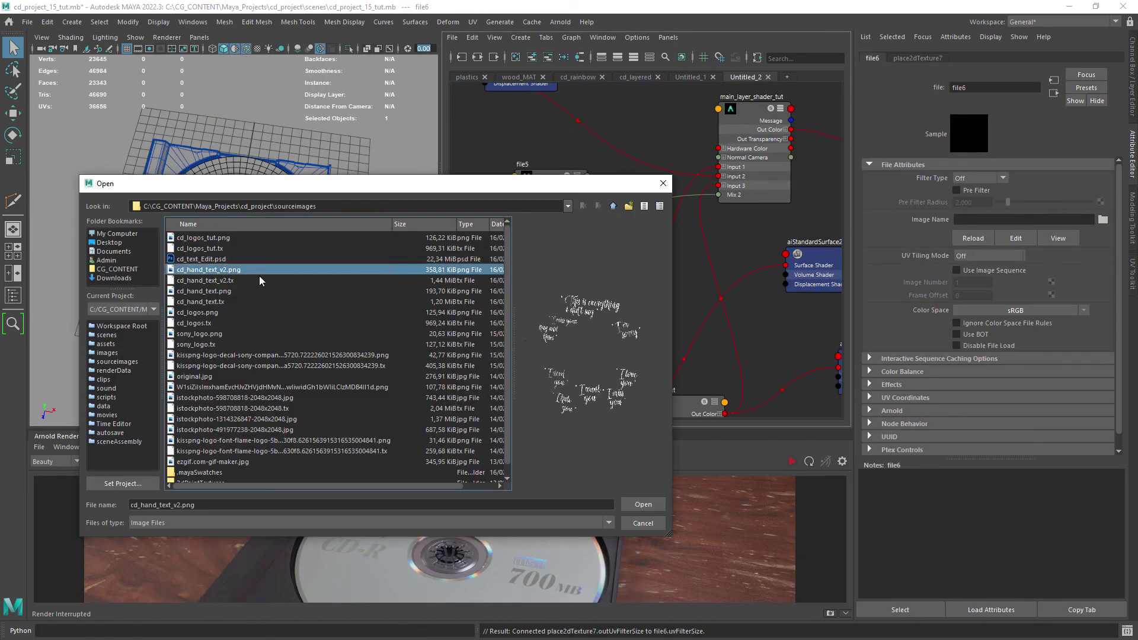
pyautogui.click(643, 503)
# Step: Connect the handwritten-text file's Out Color R to mix3 of main_layer_shader_tut
pyautogui.keyDown('alt'); pyautogui.moveTo(613, 275); pyautogui.dragTo(573, 314, button='middle'); pyautogui.keyUp('alt')
pyautogui.scroll(-1, 573, 314)
pyautogui.click(582, 354)
pyautogui.moveTo(586, 362); pyautogui.dragTo(674, 158)
pyautogui.scroll(-5, 496, 369)
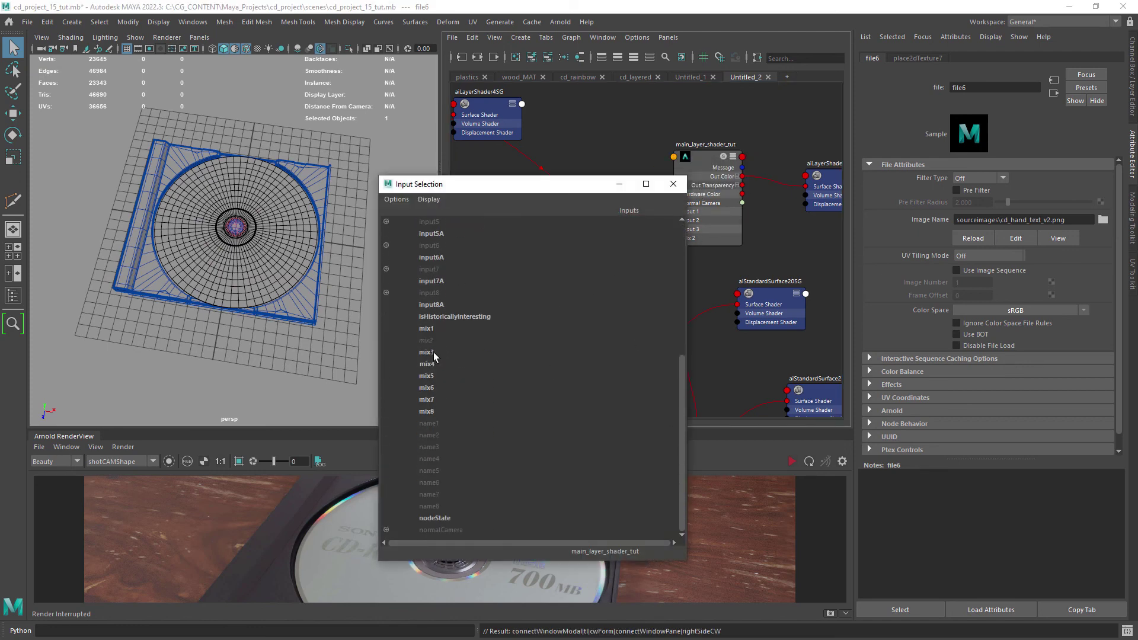
pyautogui.click(434, 353)
pyautogui.keyDown('alt'); pyautogui.moveTo(691, 312); pyautogui.dragTo(643, 300, button='middle'); pyautogui.keyUp('alt')
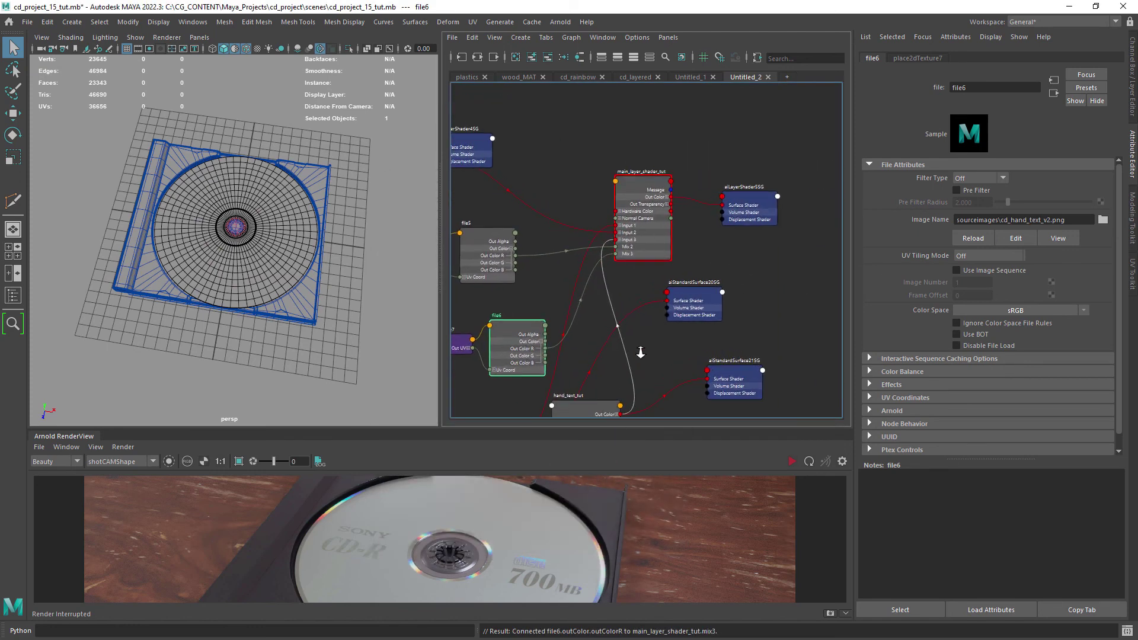
# Step: Render the CD and inspect the handwritten text up close in a cropped region from the perspective camera
pyautogui.click(657, 175)
pyautogui.moveTo(681, 431); pyautogui.dragTo(682, 223)
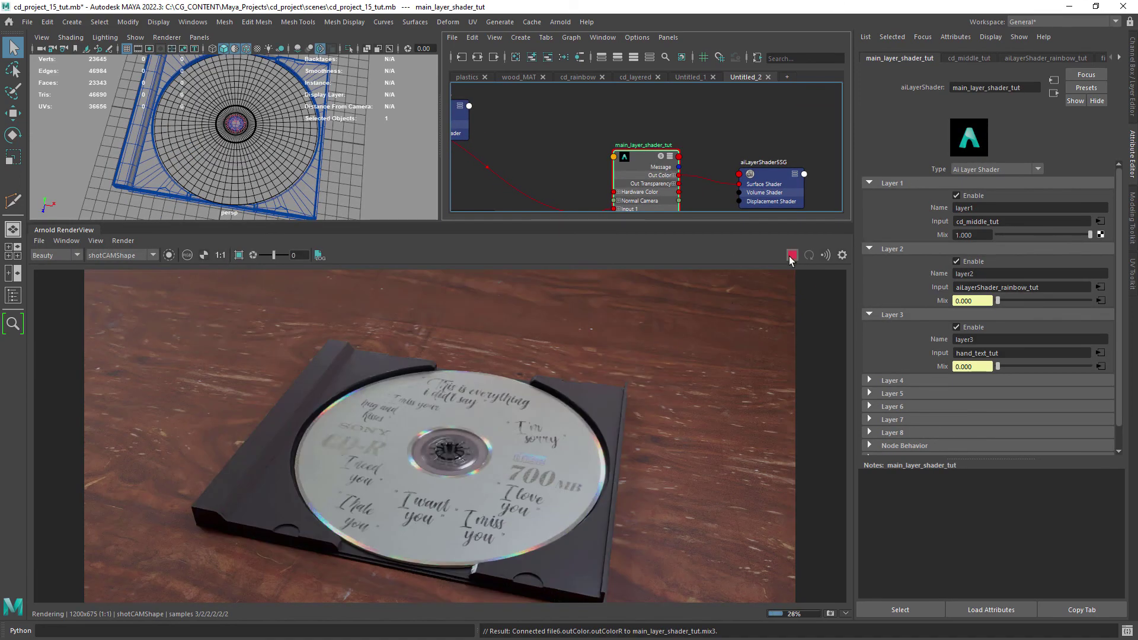
pyautogui.click(220, 125)
pyautogui.scroll(7, 220, 125)
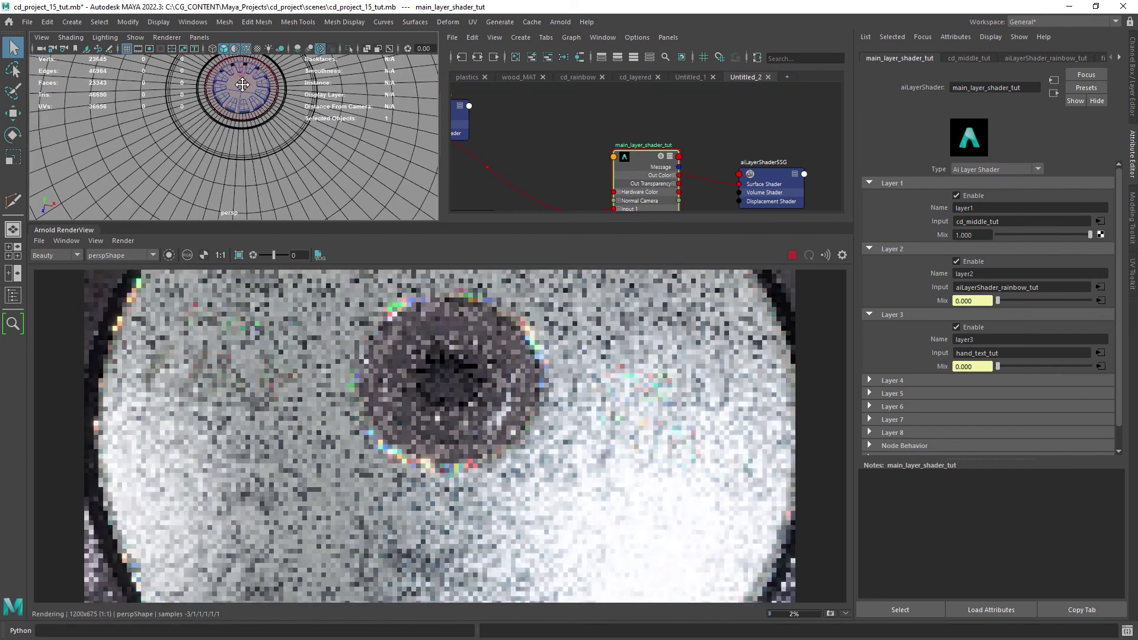
pyautogui.moveTo(178, 205)
pyautogui.keyDown('alt'); pyautogui.mouseDown(button='middle')
pyautogui.moveTo(198, 133)
pyautogui.moveTo(185, 155)
pyautogui.mouseUp(button='middle'); pyautogui.keyUp('alt')
pyautogui.moveTo(205, 320)
pyautogui.keyDown('shift'); pyautogui.mouseDown()
pyautogui.moveTo(521, 539)
pyautogui.moveTo(534, 601)
pyautogui.mouseUp(); pyautogui.keyUp('shift')
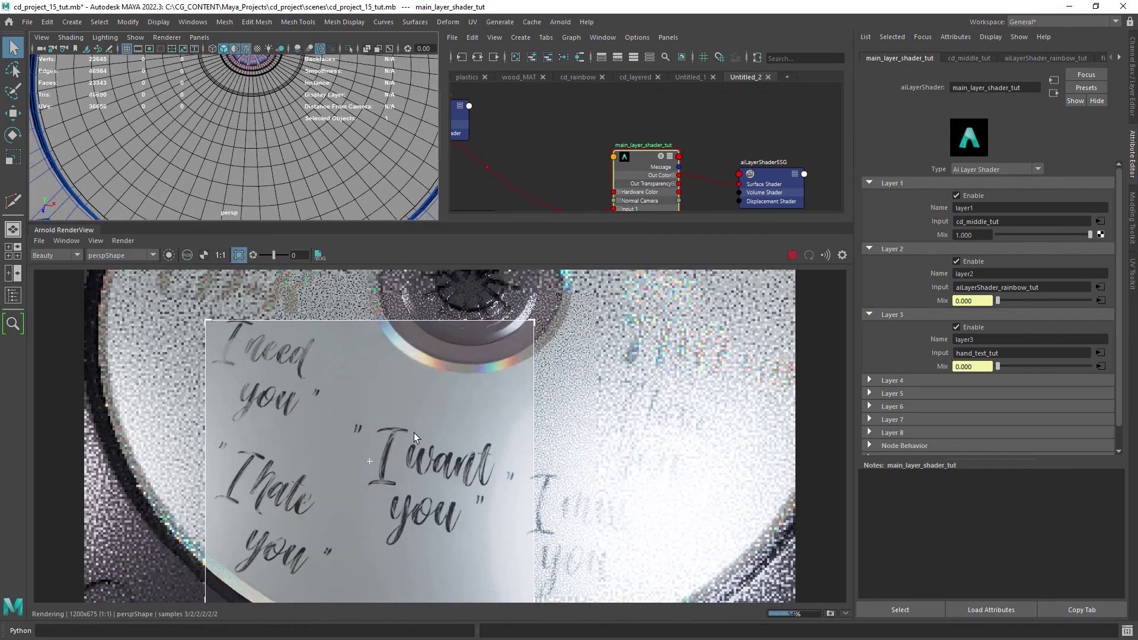
pyautogui.click(793, 255)
# Step: Select the hidden lid in cd_case_grp and make it visible in the scene
pyautogui.click(66, 241)
pyautogui.click(224, 285)
pyautogui.scroll(-8, 247, 144)
pyautogui.hotkey('shift', 'o')
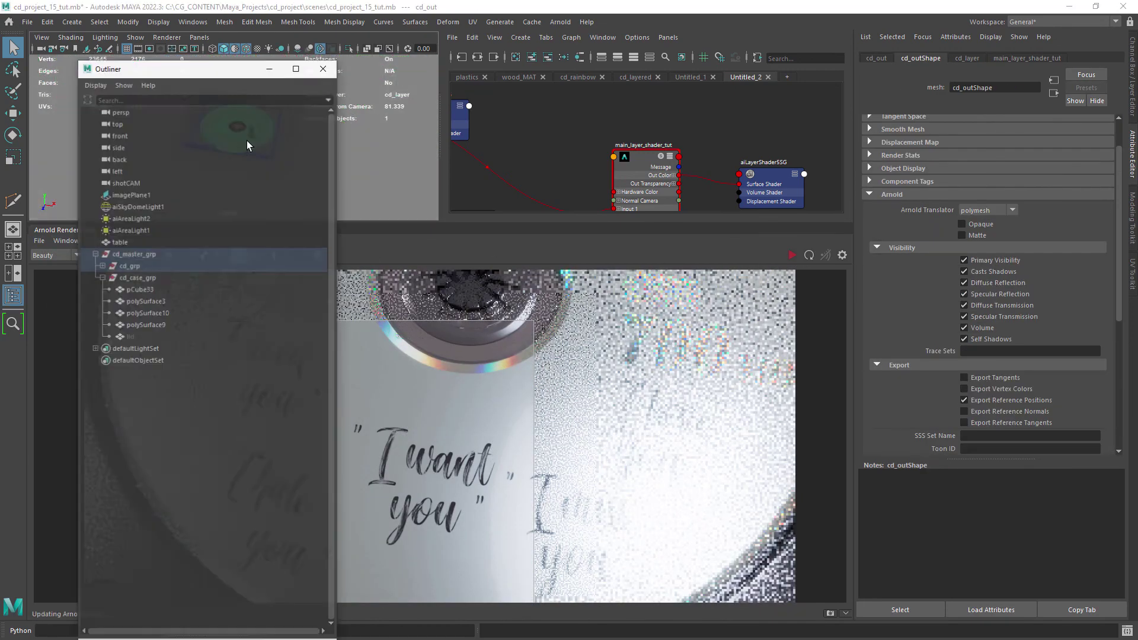
pyautogui.click(132, 340)
pyautogui.click(325, 68)
pyautogui.scroll(3, 331, 184)
pyautogui.keyDown('alt'); pyautogui.moveTo(330, 184); pyautogui.dragTo(274, 168, button='right'); pyautogui.keyUp('alt')
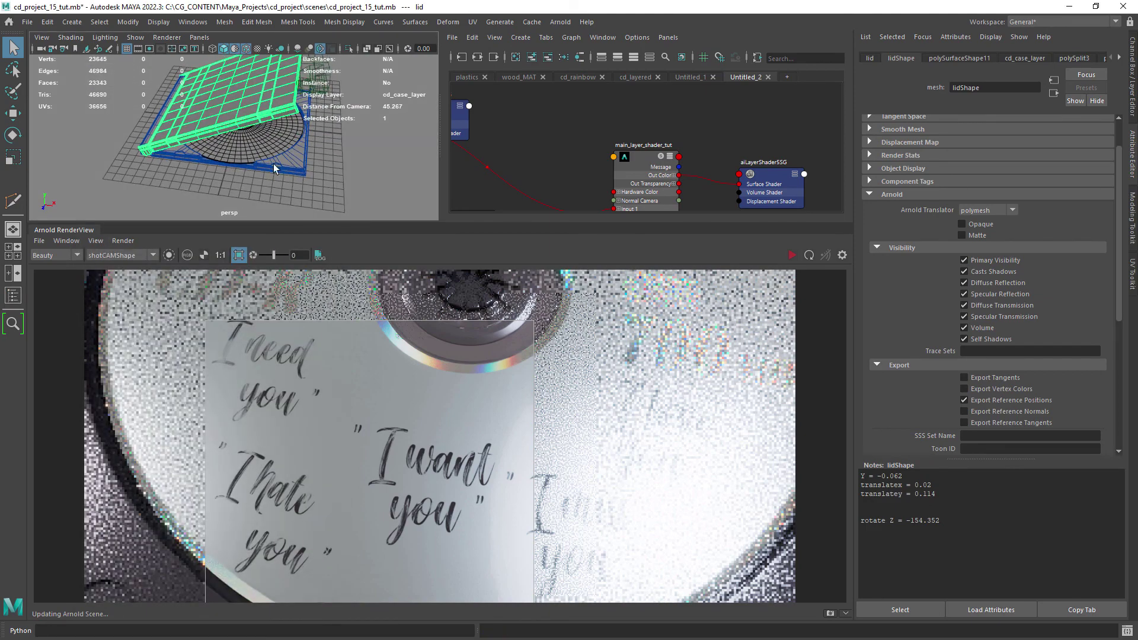
# Step: Turn off the crop region and render the case with its lid from shotCAM
pyautogui.moveTo(186, 224); pyautogui.dragTo(185, 188)
pyautogui.click(96, 204)
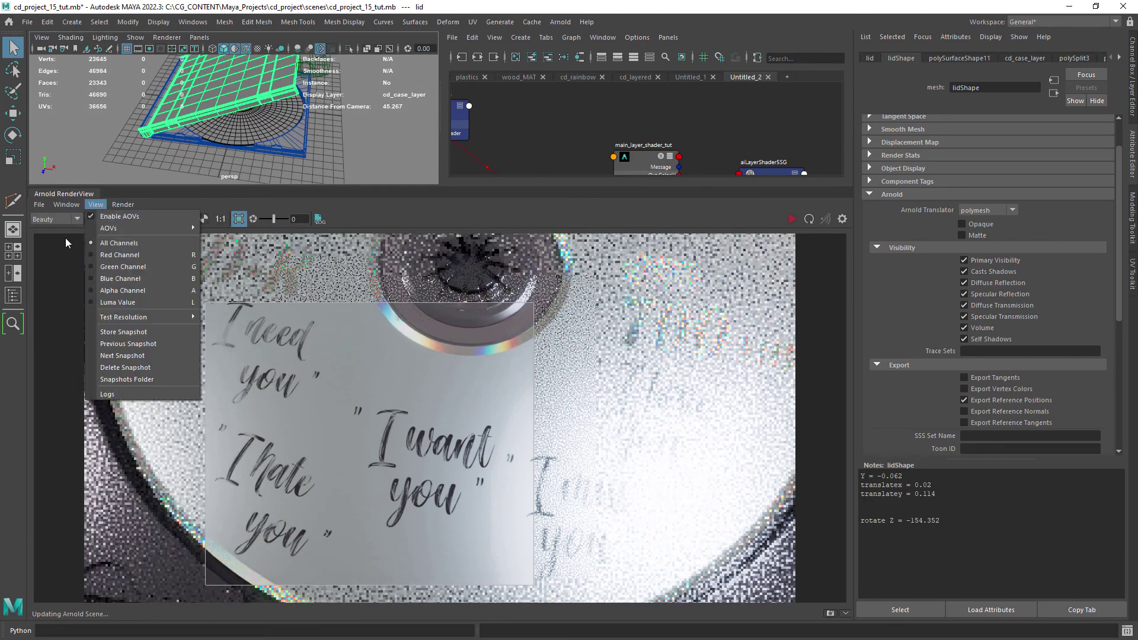
pyautogui.click(792, 219)
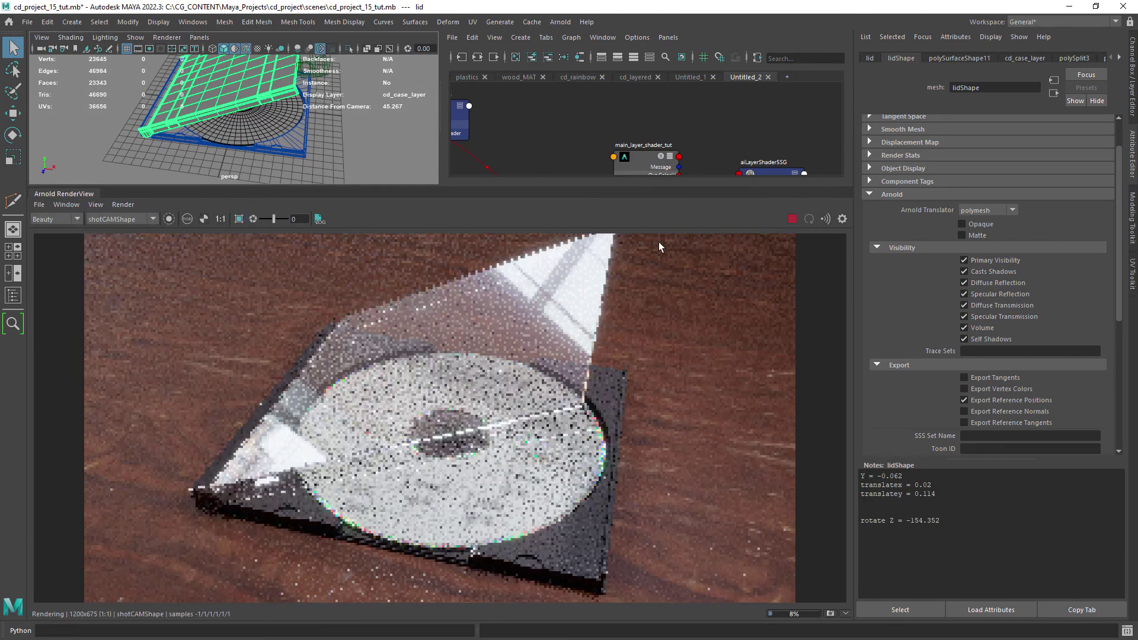
# Step: Examine the render view's post imagers, including the lens effects bloom strength, the OptiX denoiser settings and the available imager types
pyautogui.click(842, 219)
pyautogui.click(754, 300)
pyautogui.moveTo(782, 542); pyautogui.dragTo(735, 548)
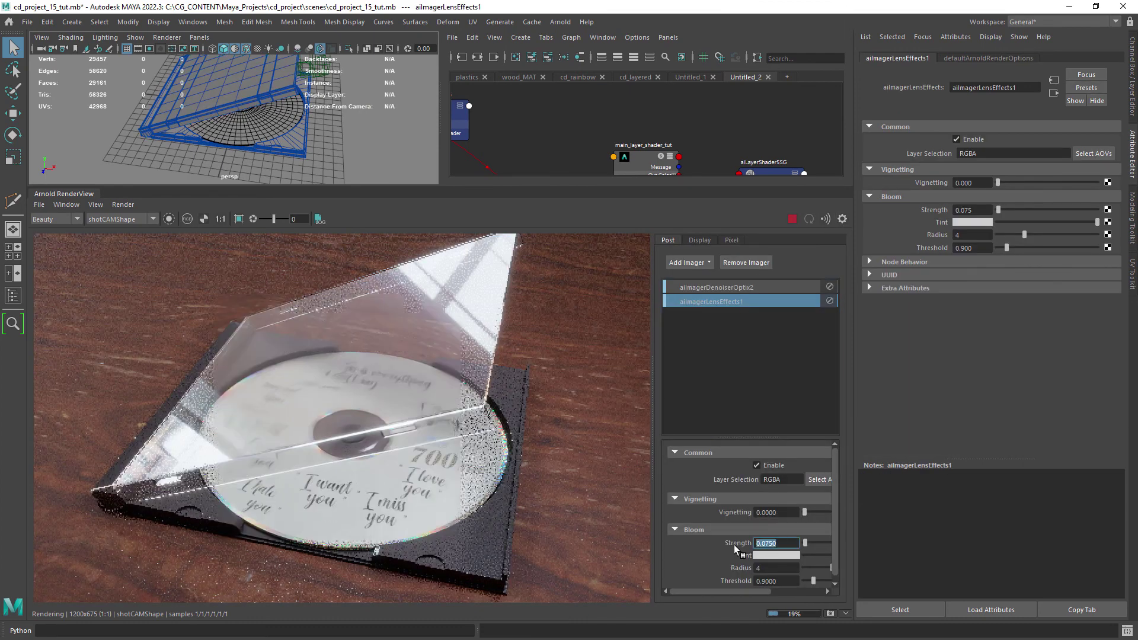
pyautogui.click(719, 286)
pyautogui.click(696, 263)
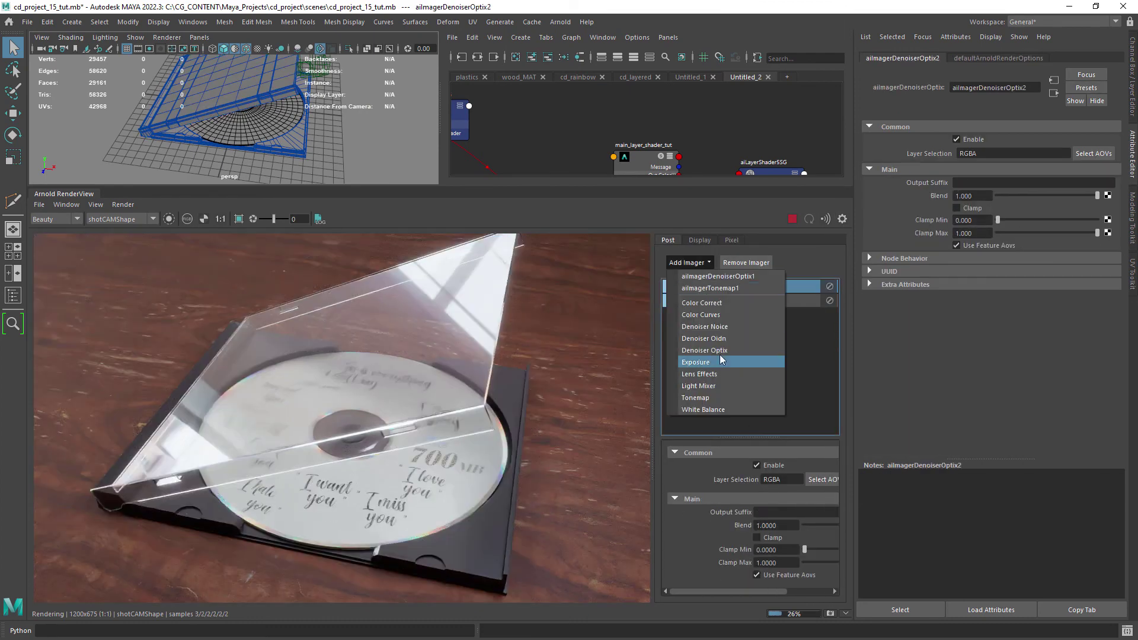
pyautogui.click(708, 262)
pyautogui.click(841, 219)
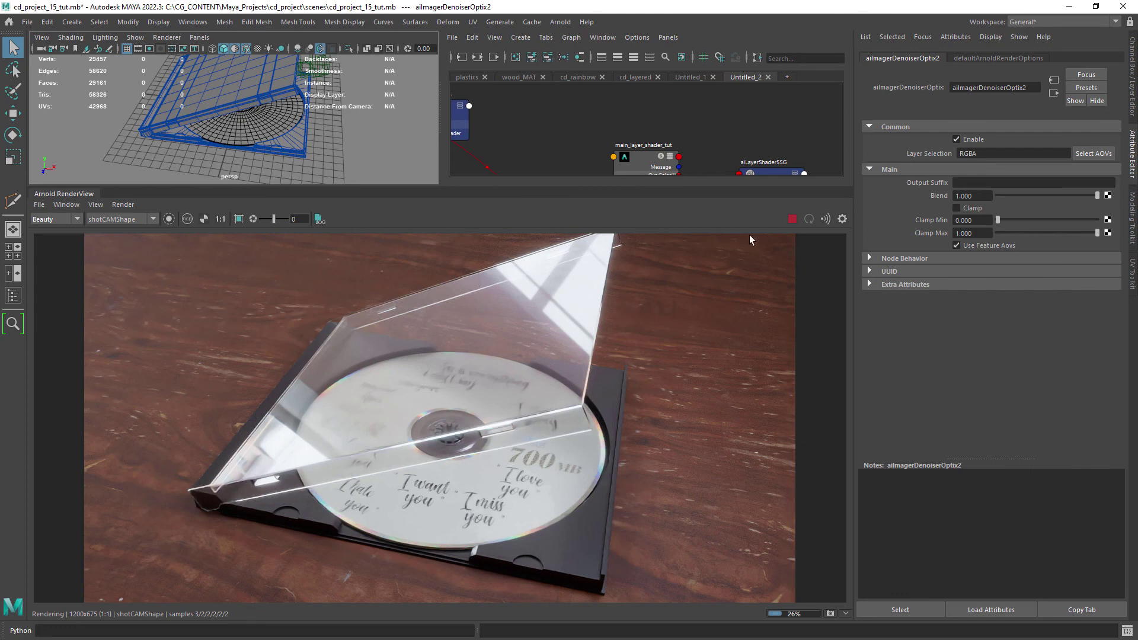
# Step: Stop the current render, raise the test resolution to 1920x1080, and re-render the CD case from shotCAM at actual pixel size
pyautogui.click(792, 219)
pyautogui.click(358, 96)
pyautogui.click(97, 204)
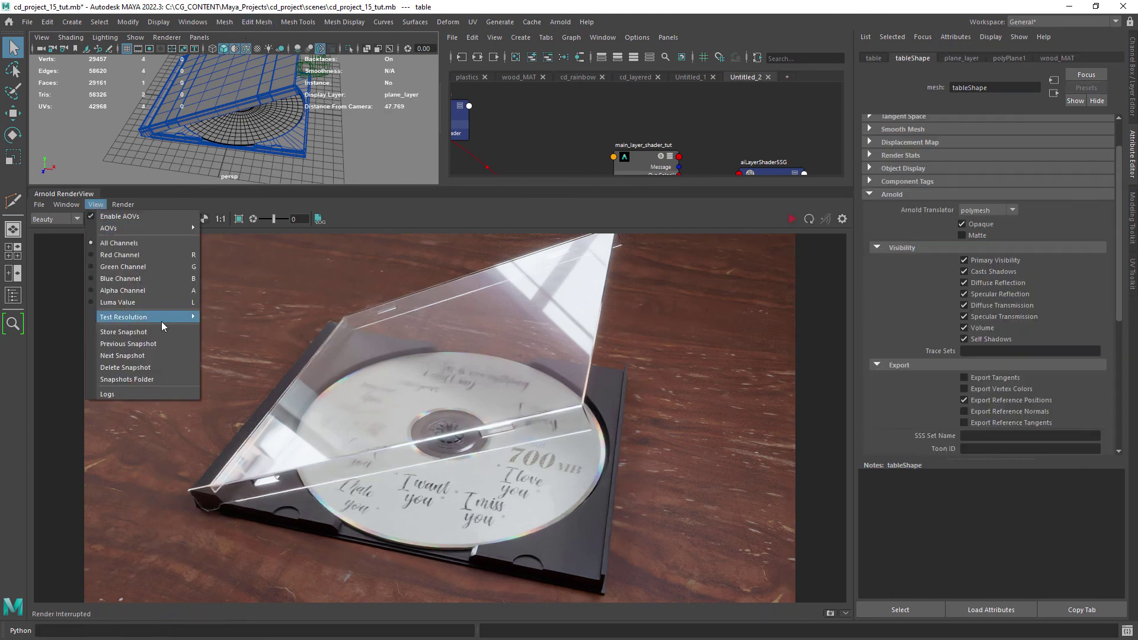
pyautogui.moveTo(161, 321)
pyautogui.click(264, 375)
pyautogui.click(792, 219)
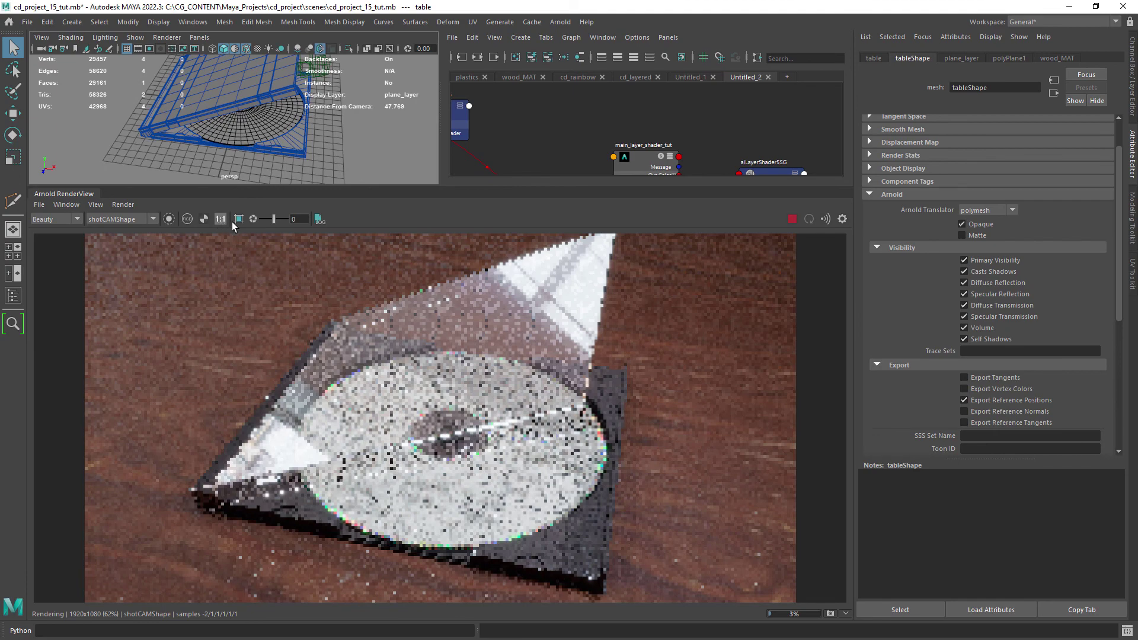
pyautogui.click(220, 219)
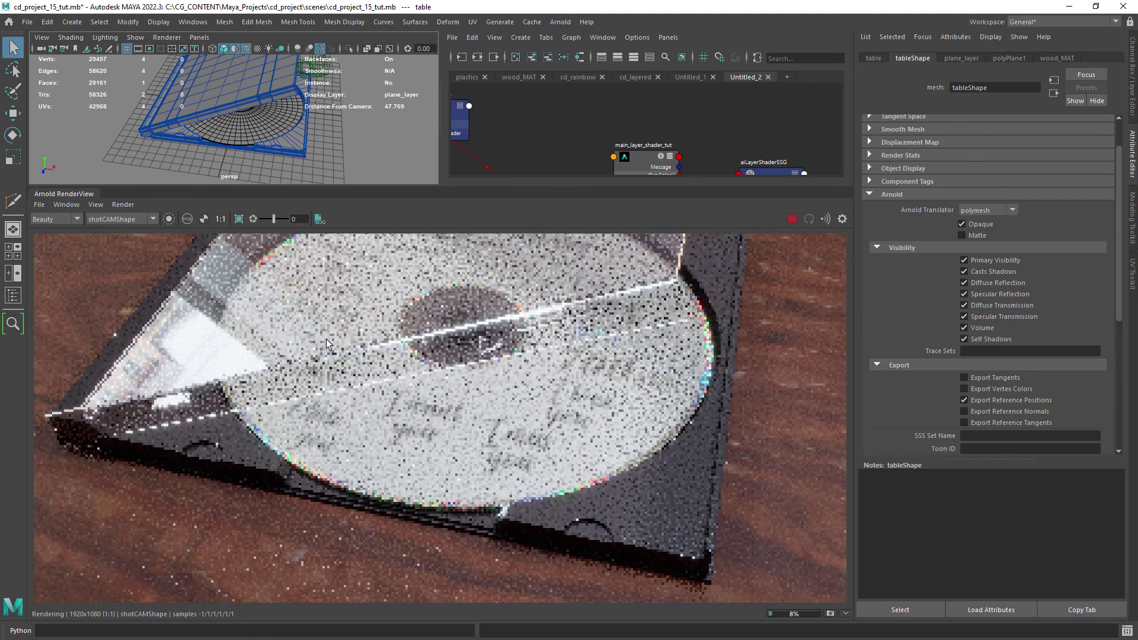
pyautogui.moveTo(326, 339); pyautogui.dragTo(328, 366, button='middle')
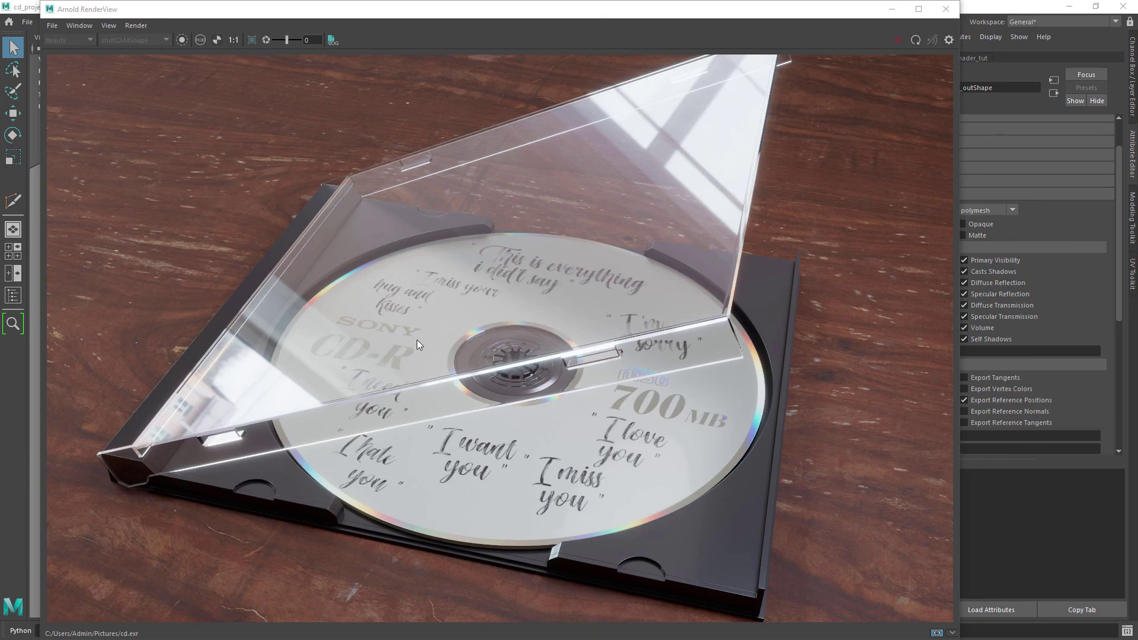
# Step: Maximize the render view and examine the finished cd.exr image of the CD in its open case
pyautogui.click(919, 9)
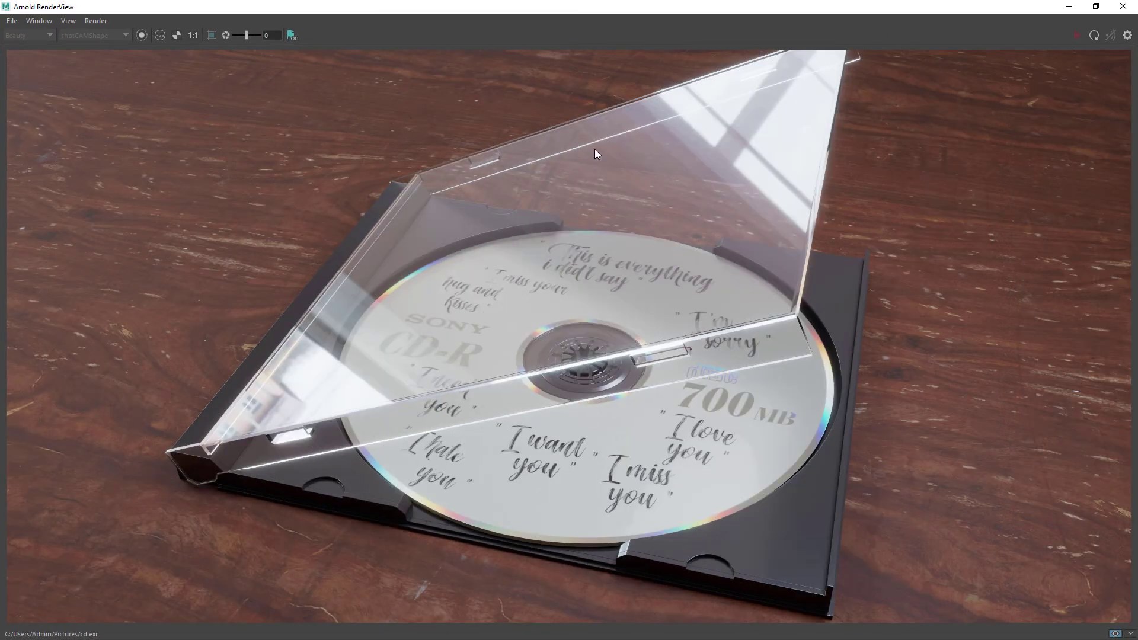
pyautogui.moveTo(550, 361)
pyautogui.mouseDown(button='middle')
pyautogui.moveTo(560, 315)
pyautogui.moveTo(557, 364)
pyautogui.mouseUp(button='middle')
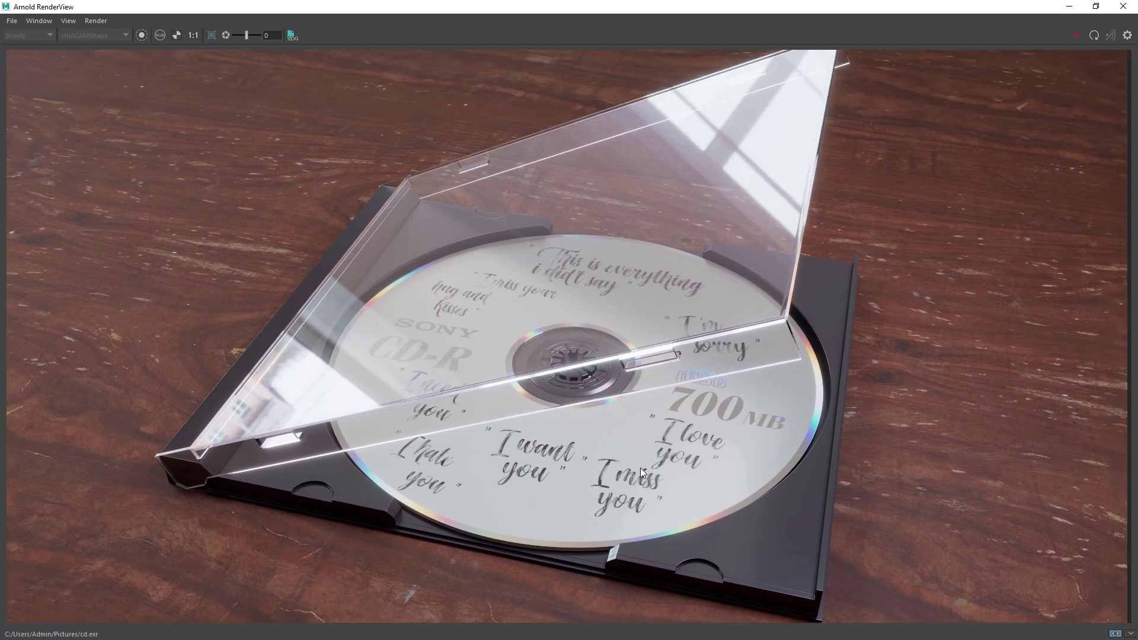